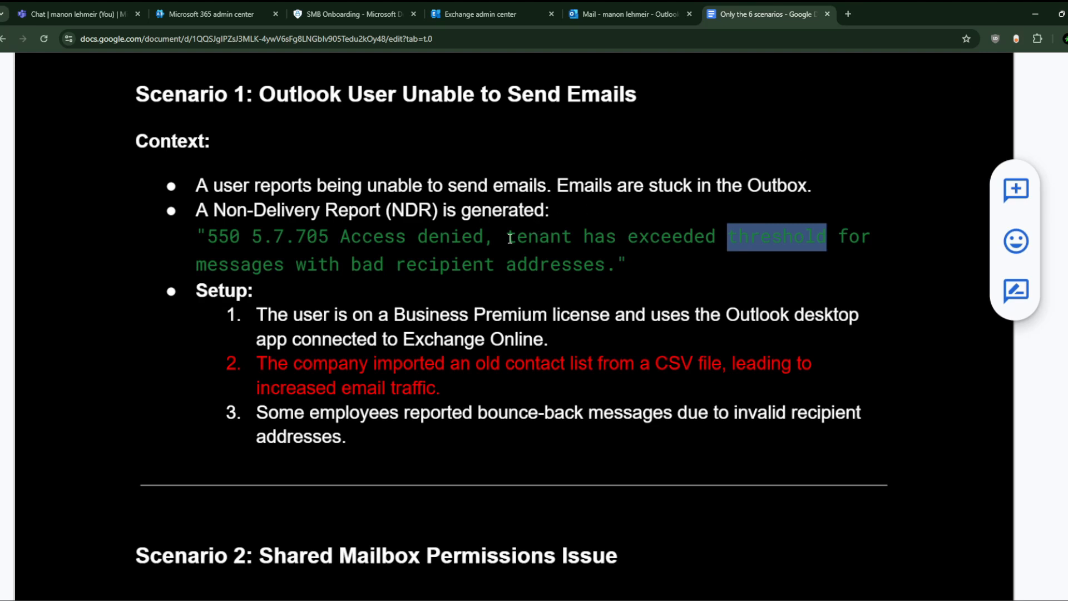
# Step: Review the 'denied' bounce error and Scenario 1 context in the notes, then return to Exchange's mailbox list
pyautogui.doubleClick(455, 238)
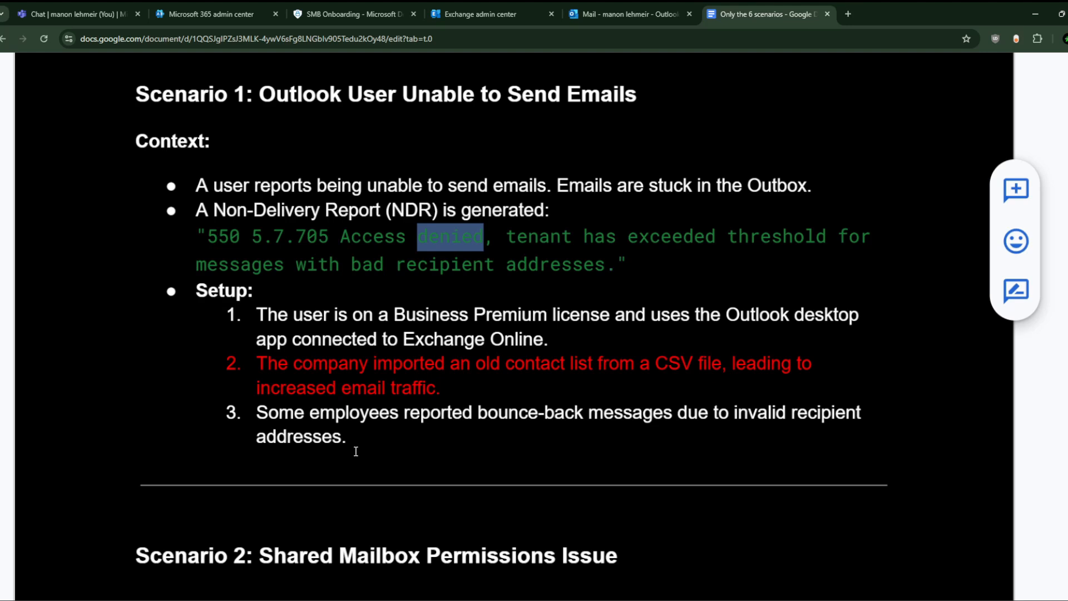
pyautogui.moveTo(355, 445); pyautogui.dragTo(198, 188)
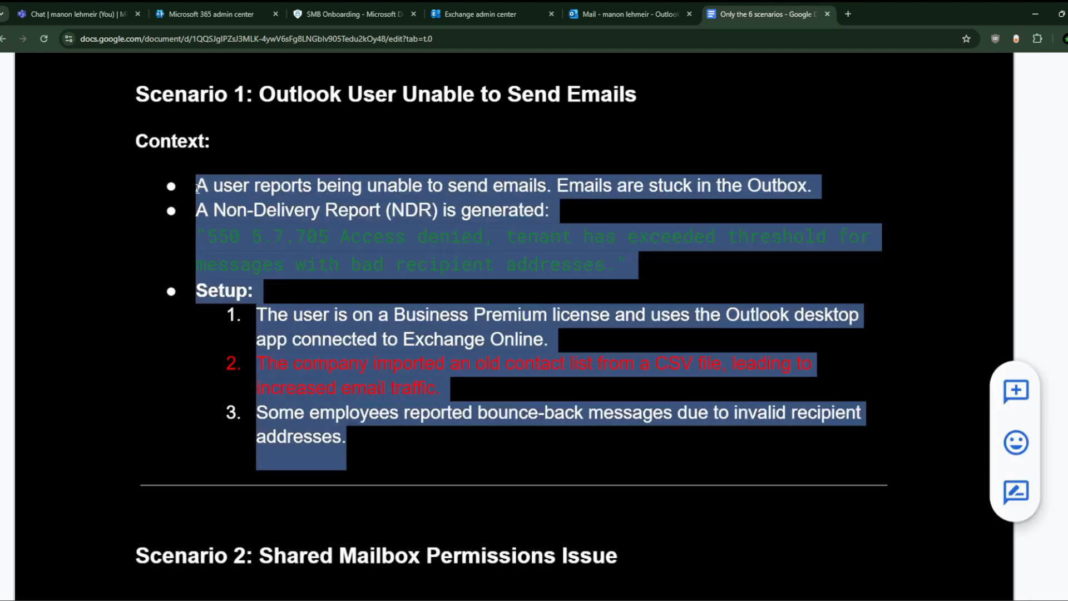
pyautogui.click(362, 413)
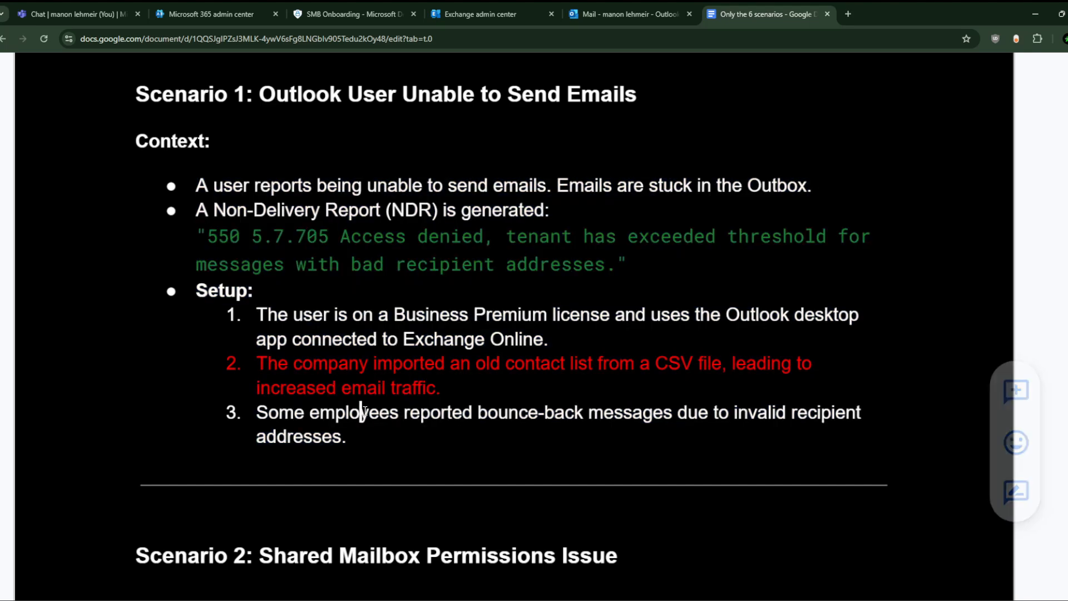
pyautogui.scroll(-4, 348, 437)
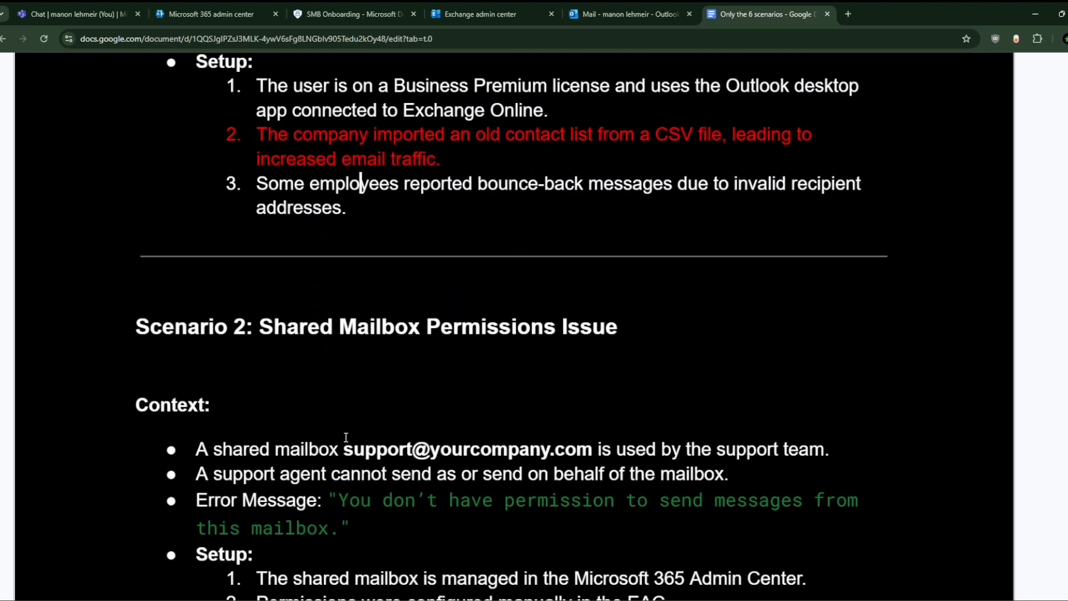
pyautogui.scroll(5, 346, 438)
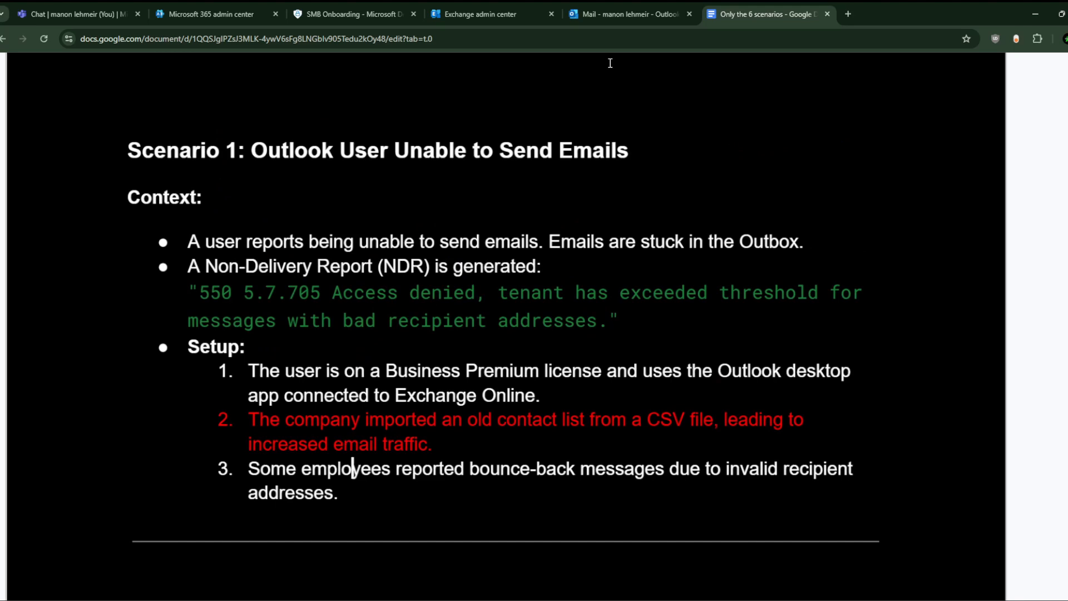
pyautogui.click(616, 3)
pyautogui.click(522, 3)
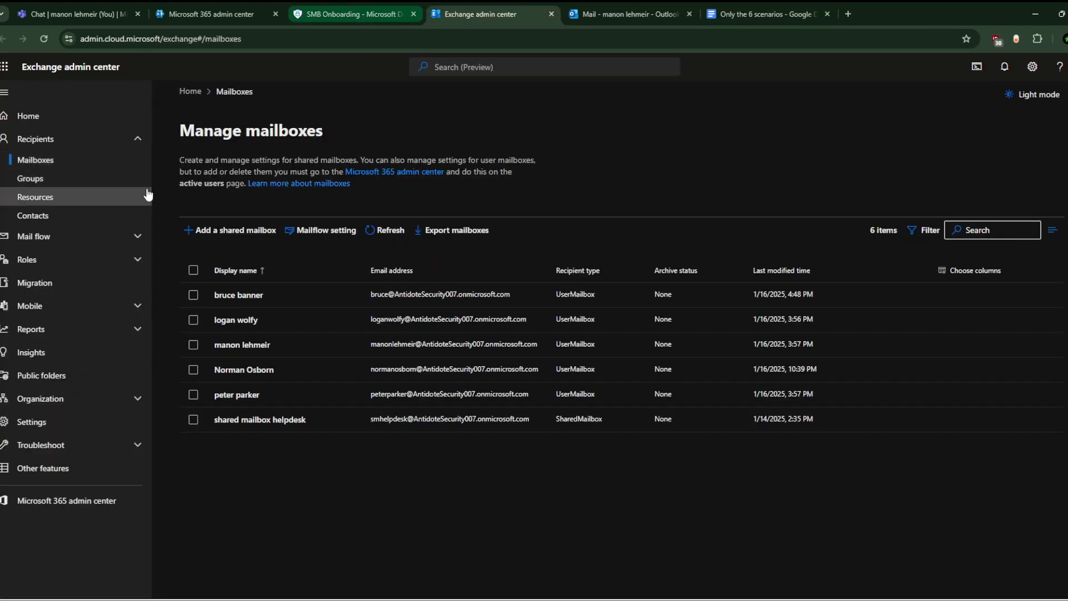
# Step: Expand Mail flow in the Exchange navigation and glance at the user's Outlook mailbox
pyautogui.click(111, 236)
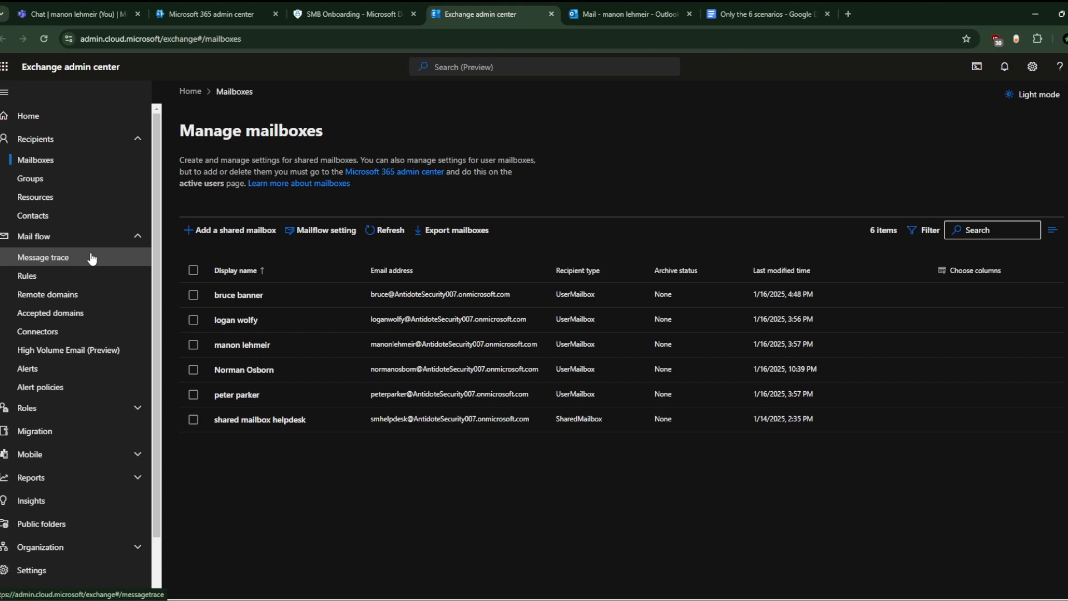
pyautogui.click(660, 4)
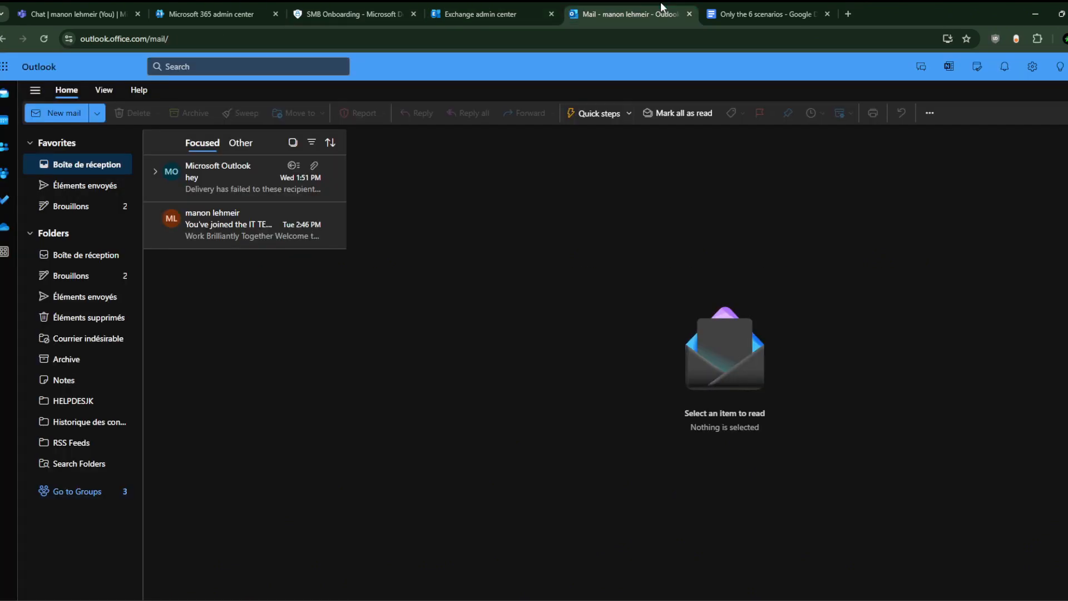
pyautogui.click(751, 8)
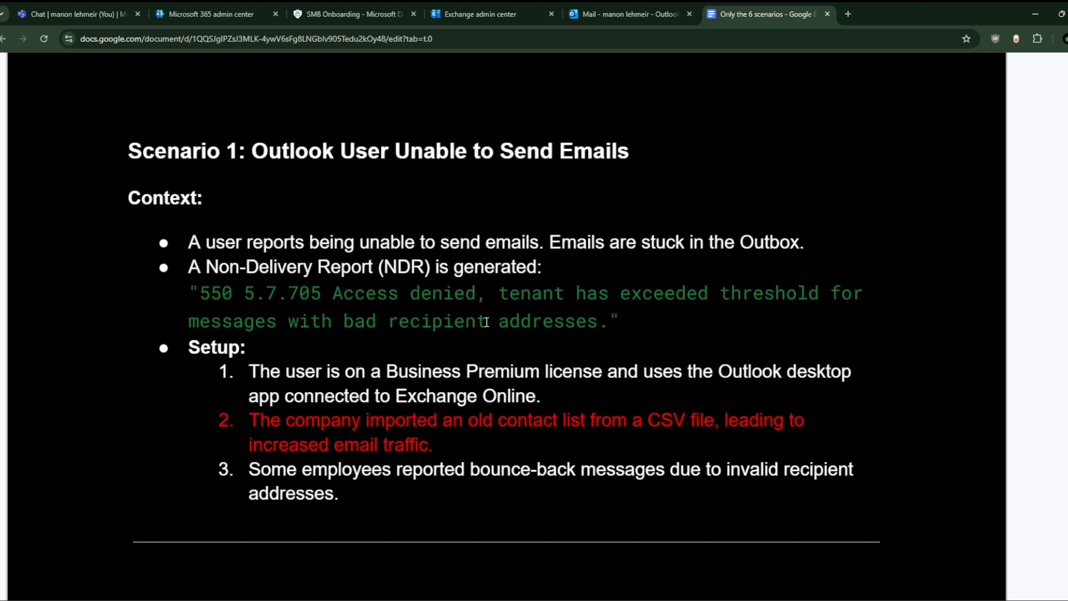
# Step: Highlight the quoted NDR error text in the scenario notes, then go back to Exchange
pyautogui.moveTo(611, 320); pyautogui.dragTo(200, 293)
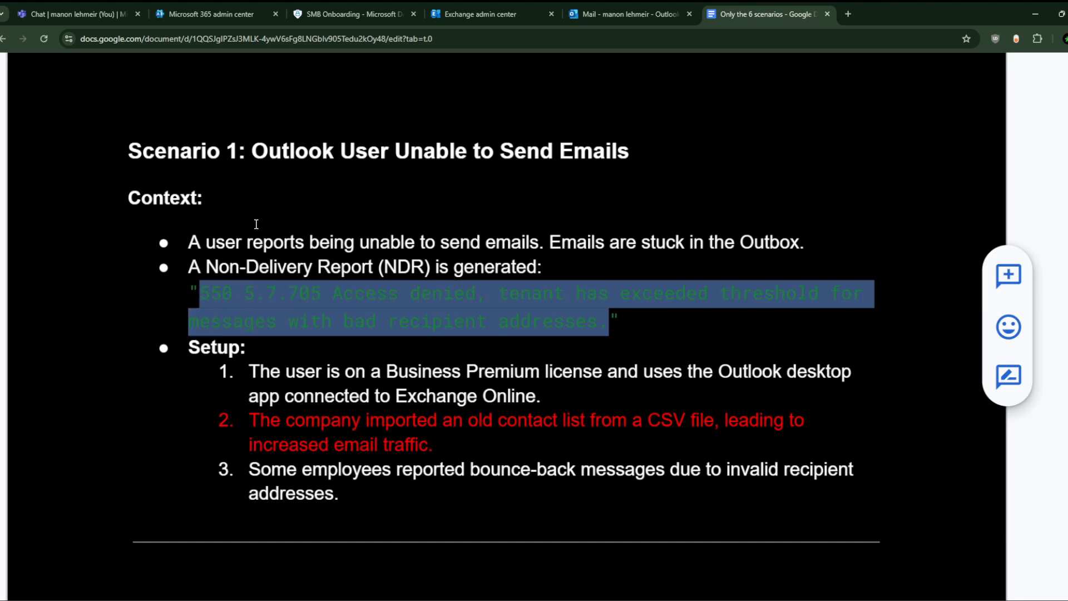
pyautogui.click(325, 2)
pyautogui.click(430, 8)
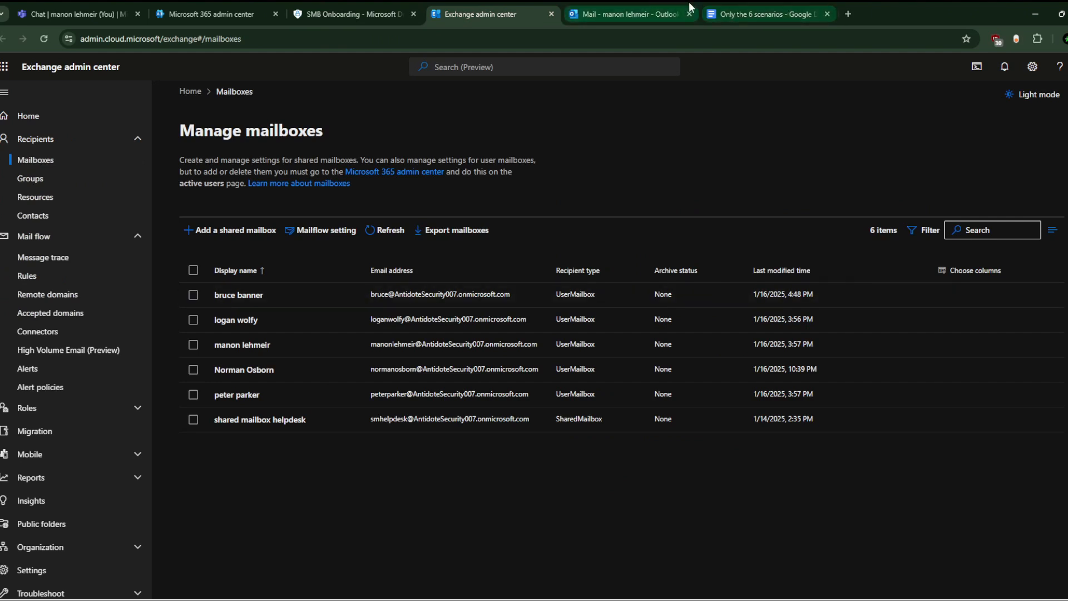
# Step: Read the delivery-failure report for the 'hey' message in the Outlook inbox
pyautogui.click(662, 10)
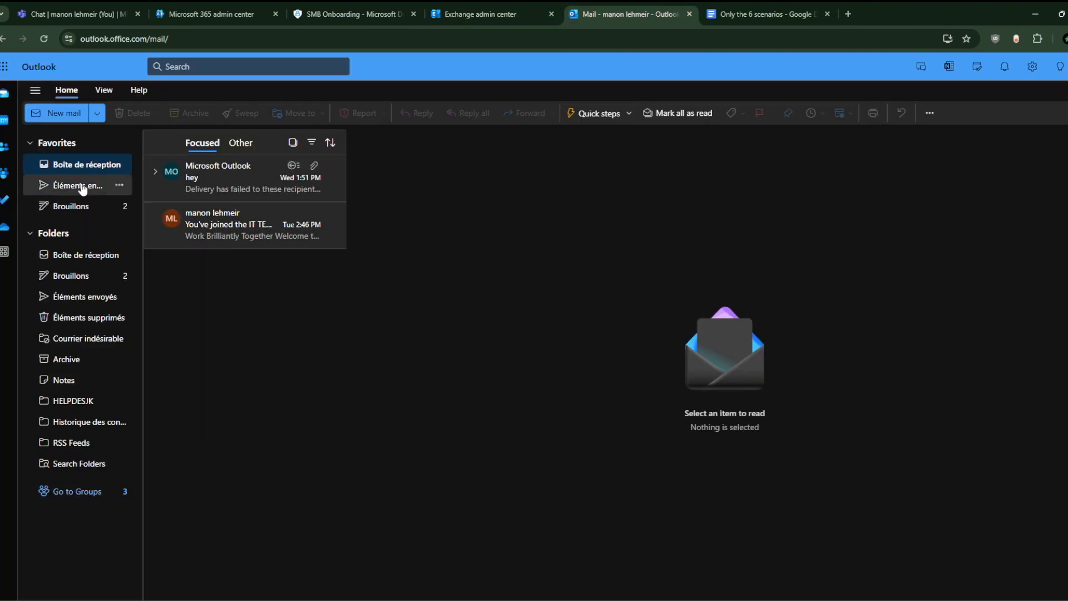
pyautogui.click(80, 206)
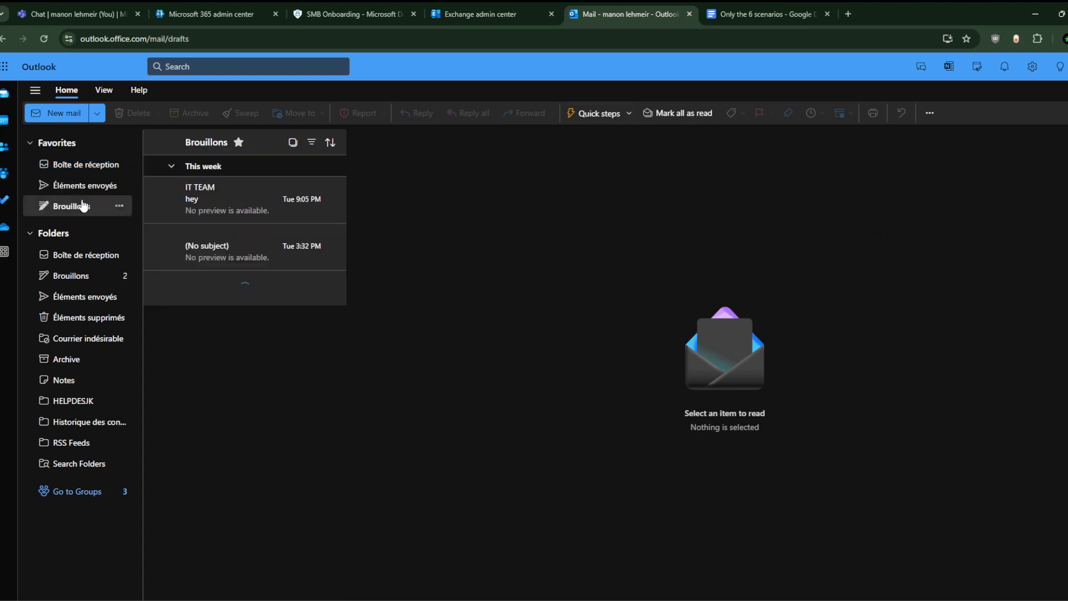
pyautogui.click(96, 167)
pyautogui.click(237, 218)
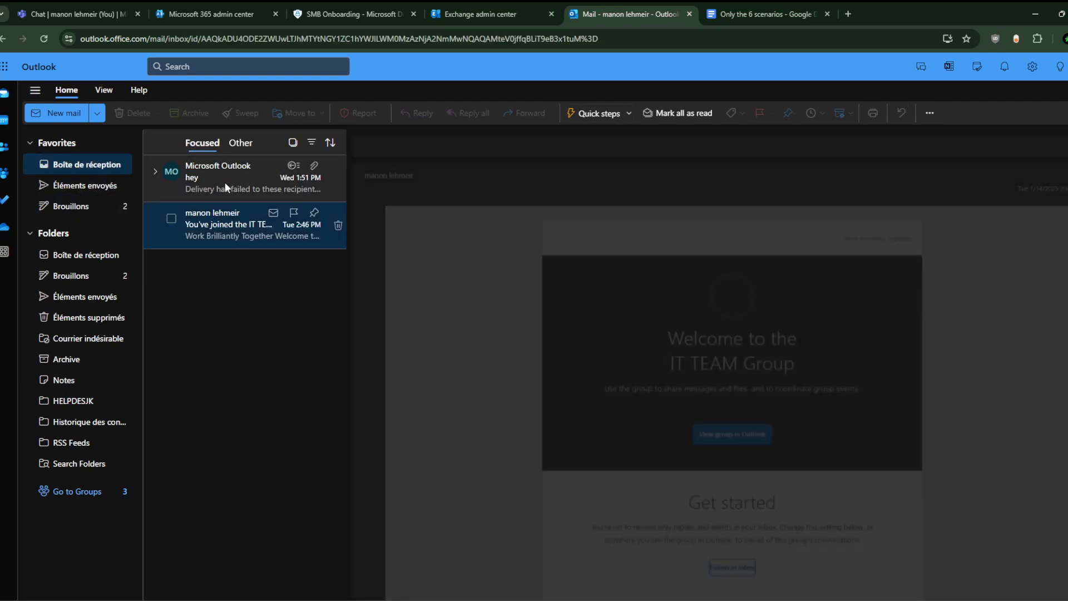
pyautogui.click(226, 181)
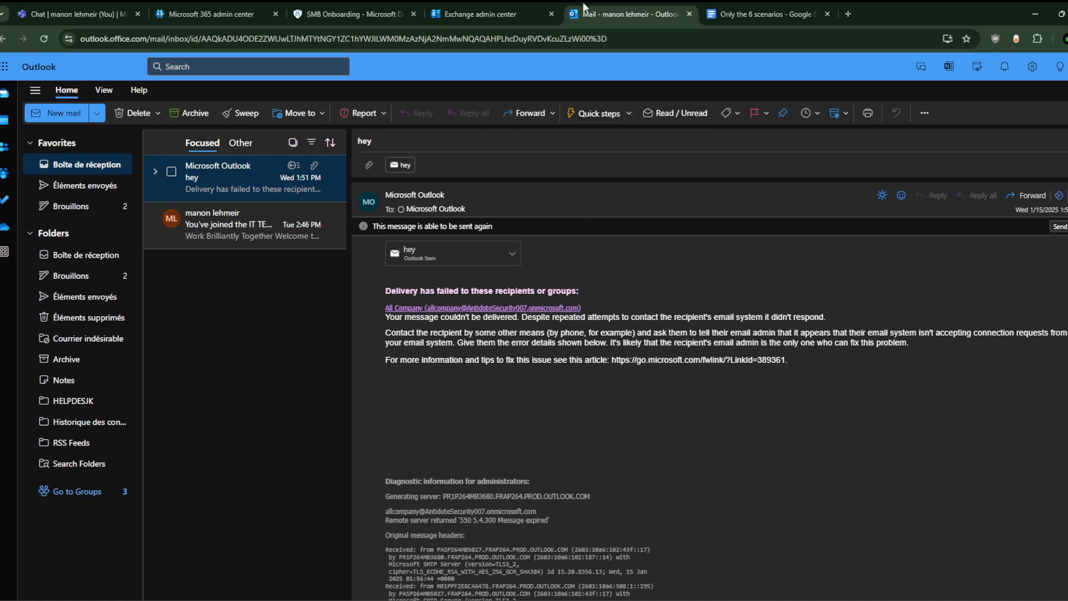
pyautogui.click(509, 8)
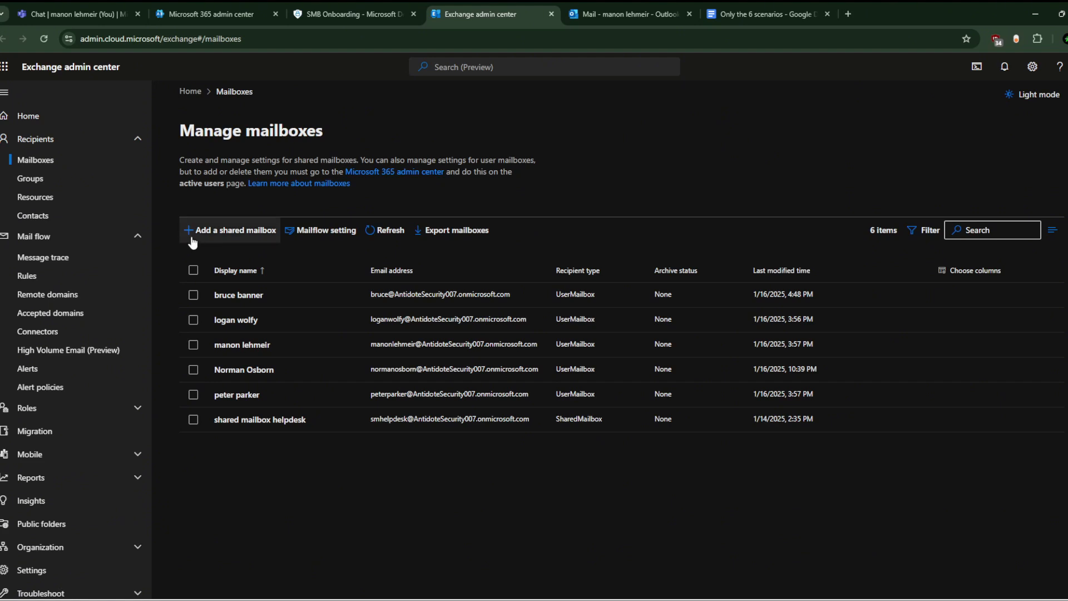
# Step: Open Message trace and start a new trace, ready to enter the sender
pyautogui.click(108, 270)
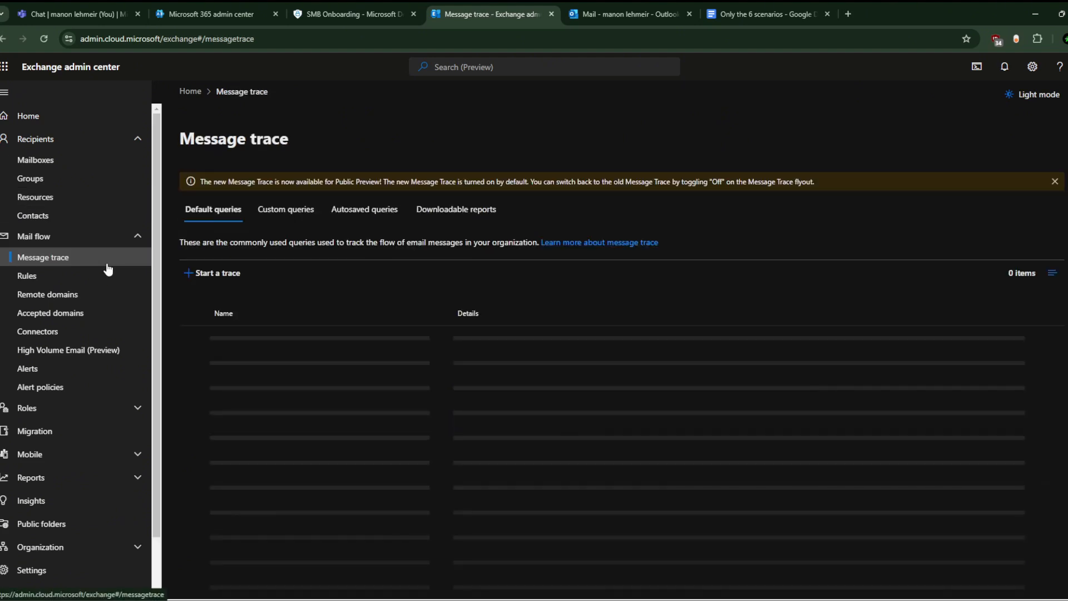
pyautogui.click(217, 274)
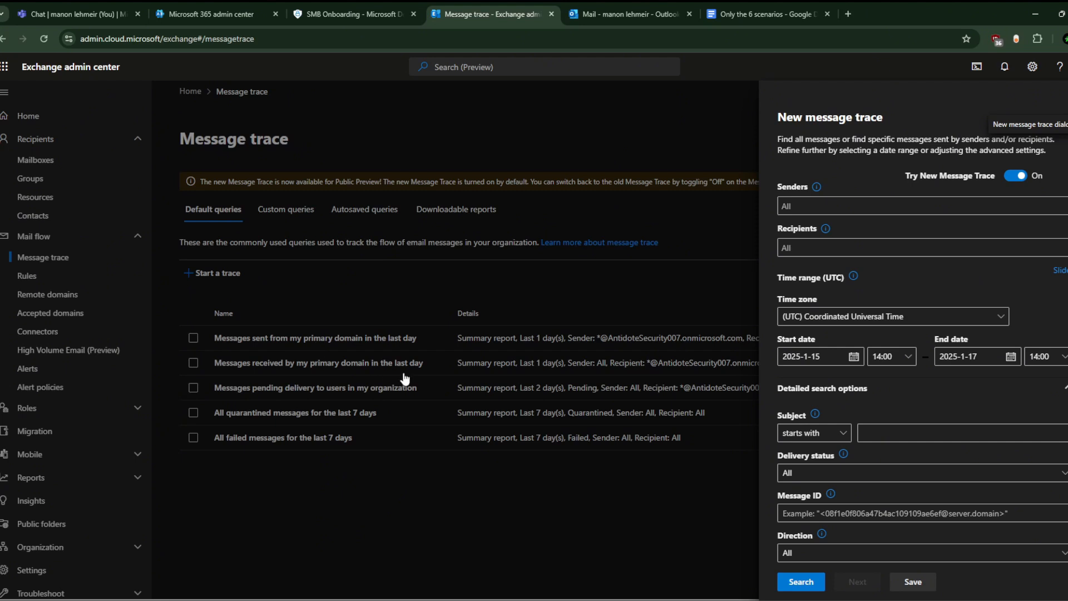
pyautogui.click(834, 207)
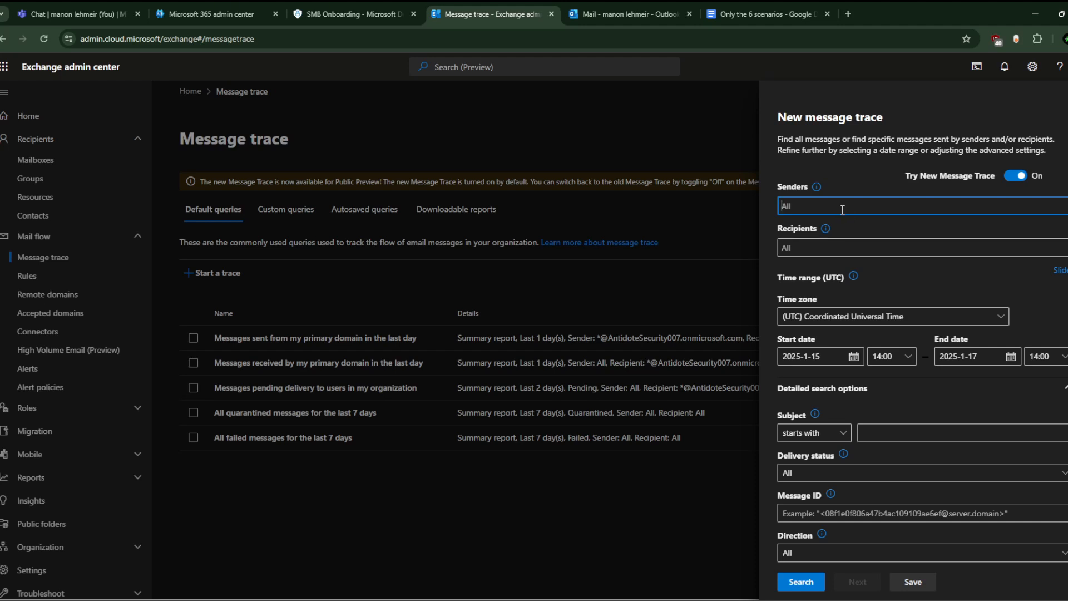
# Step: Set the trace sender to the user's mailbox and the recipient to the external Gmail address
pyautogui.write('manon')
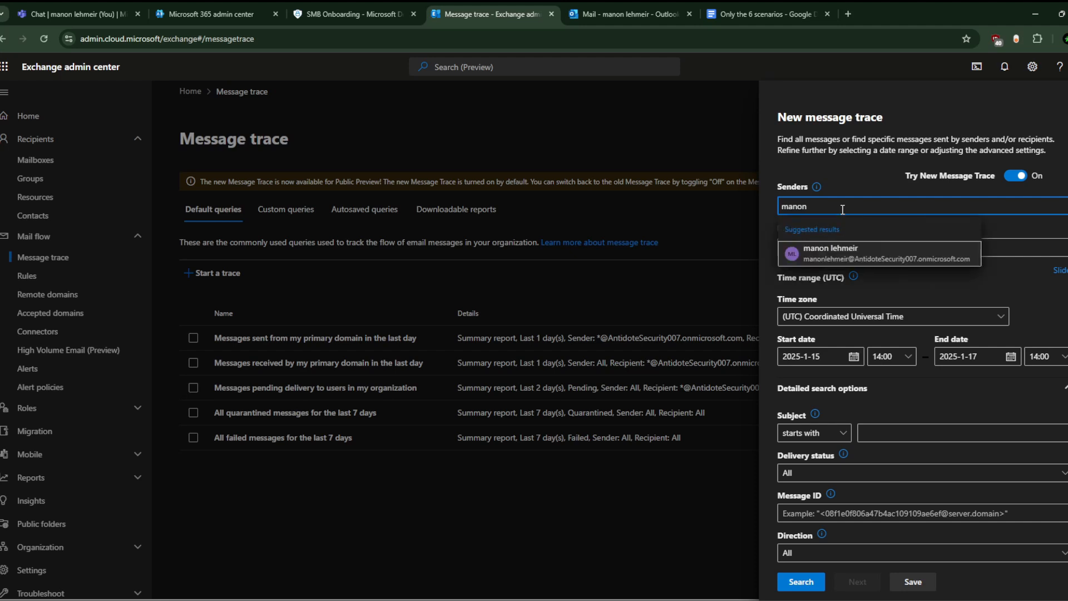
pyautogui.click(843, 247)
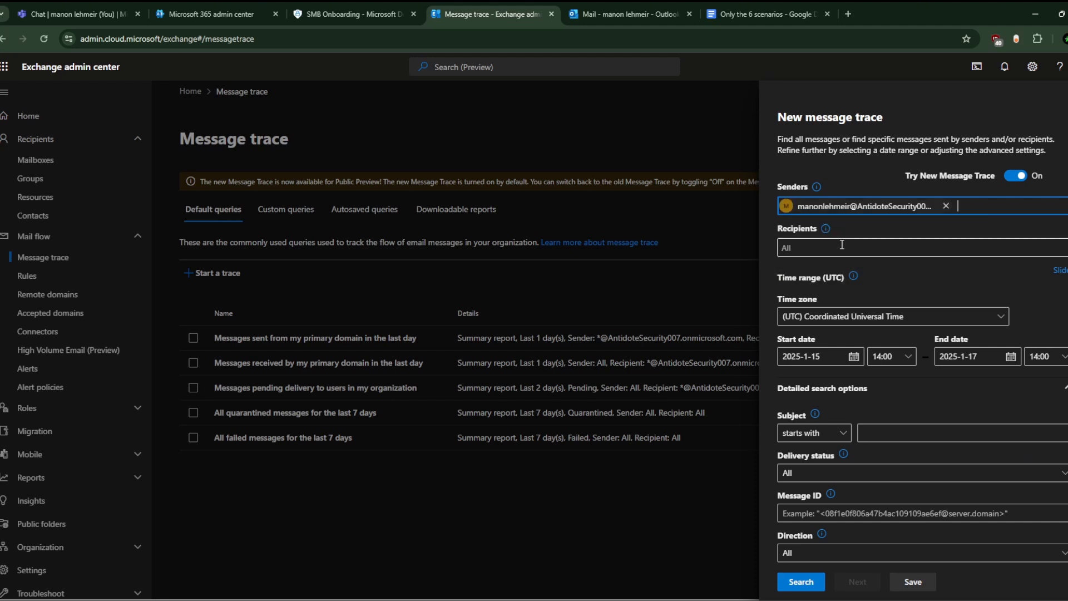
pyautogui.click(835, 248)
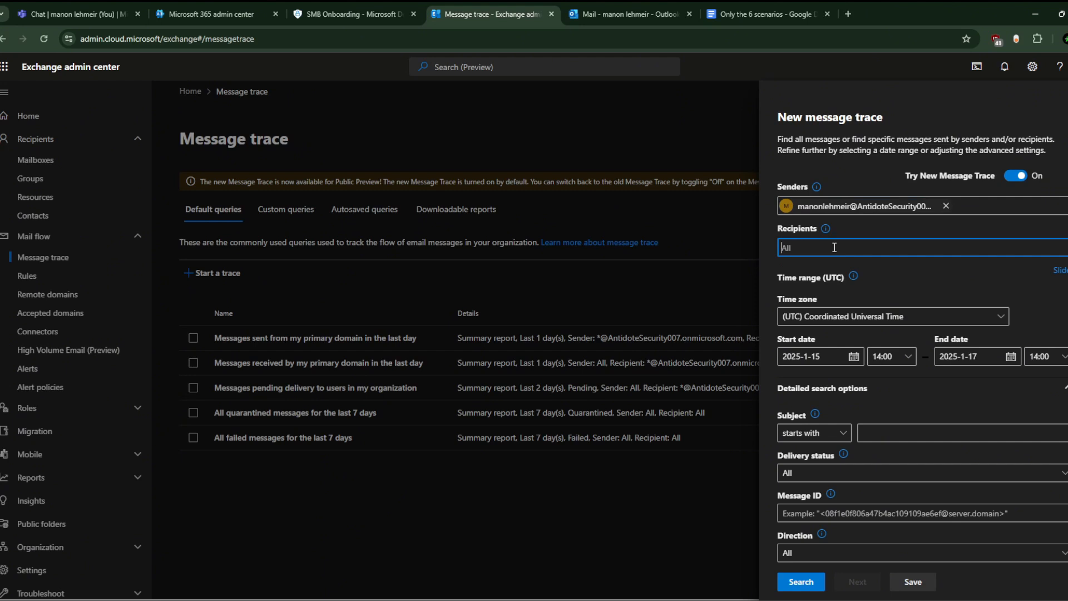
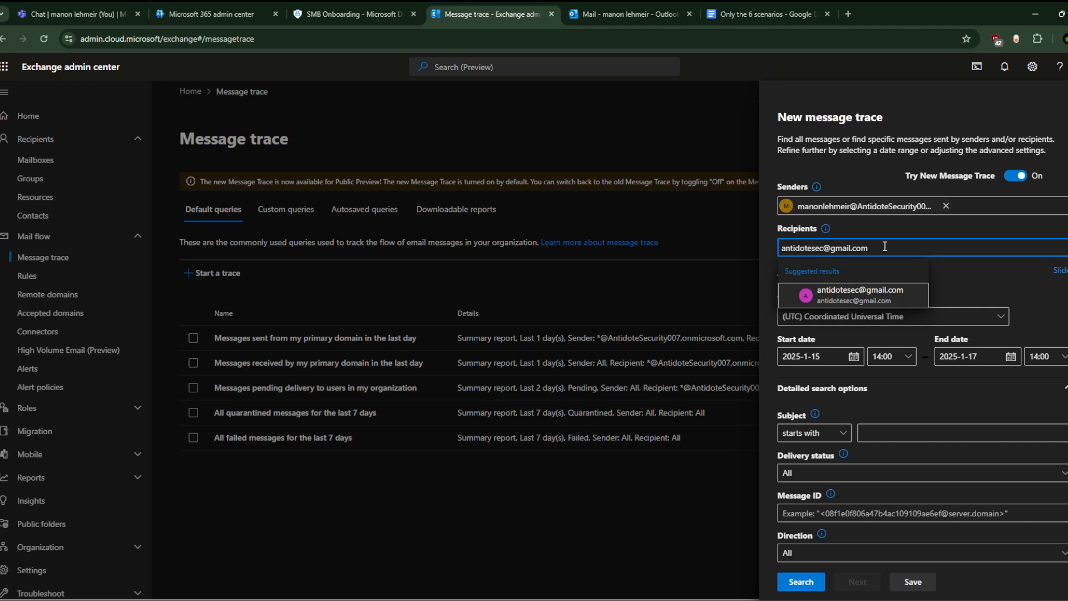
pyautogui.click(867, 295)
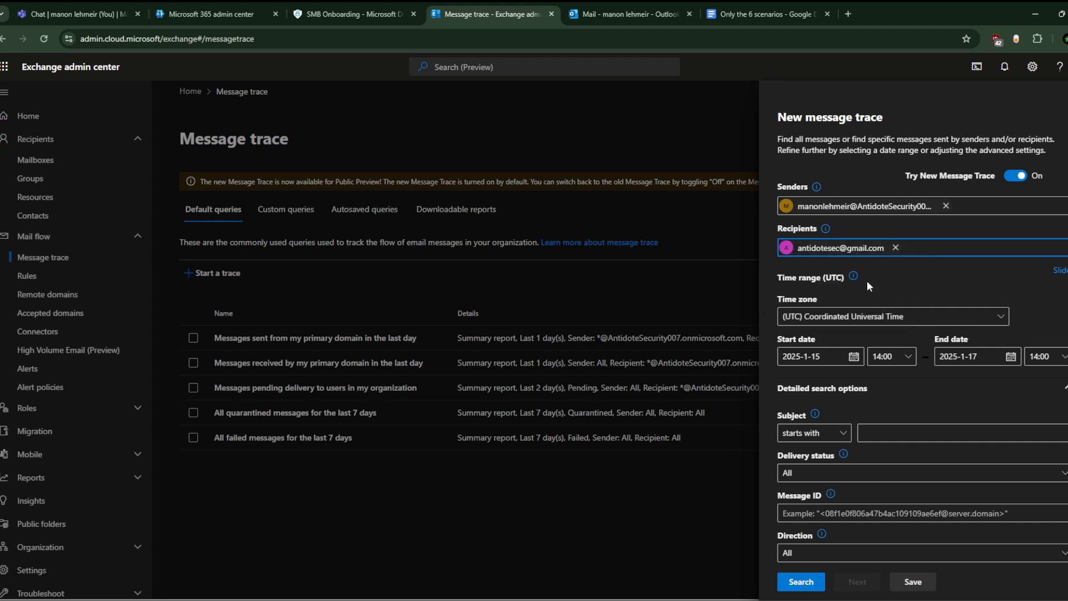
pyautogui.click(845, 360)
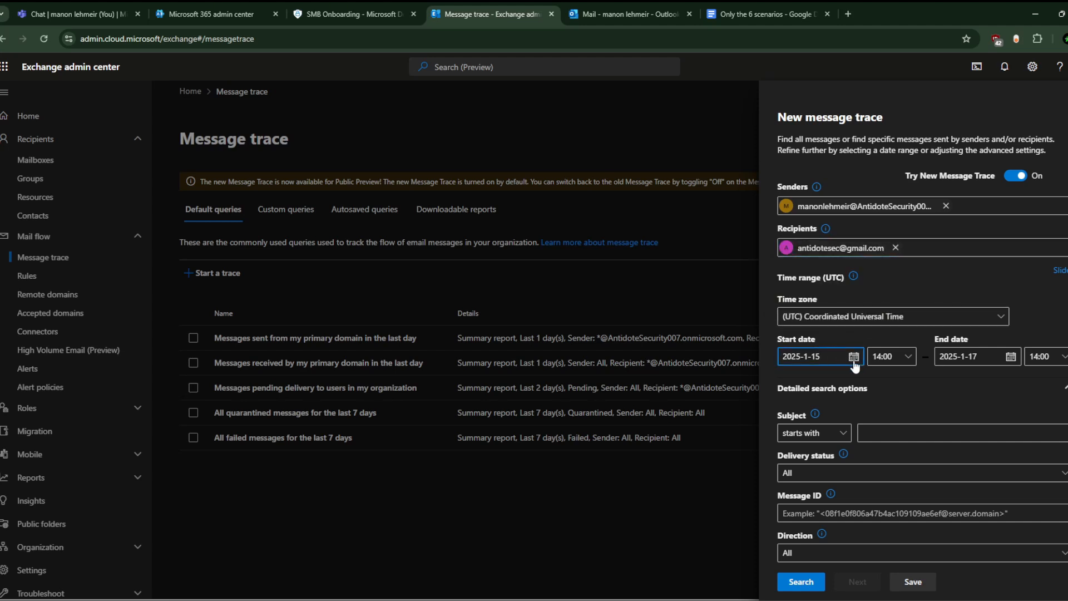
pyautogui.click(855, 357)
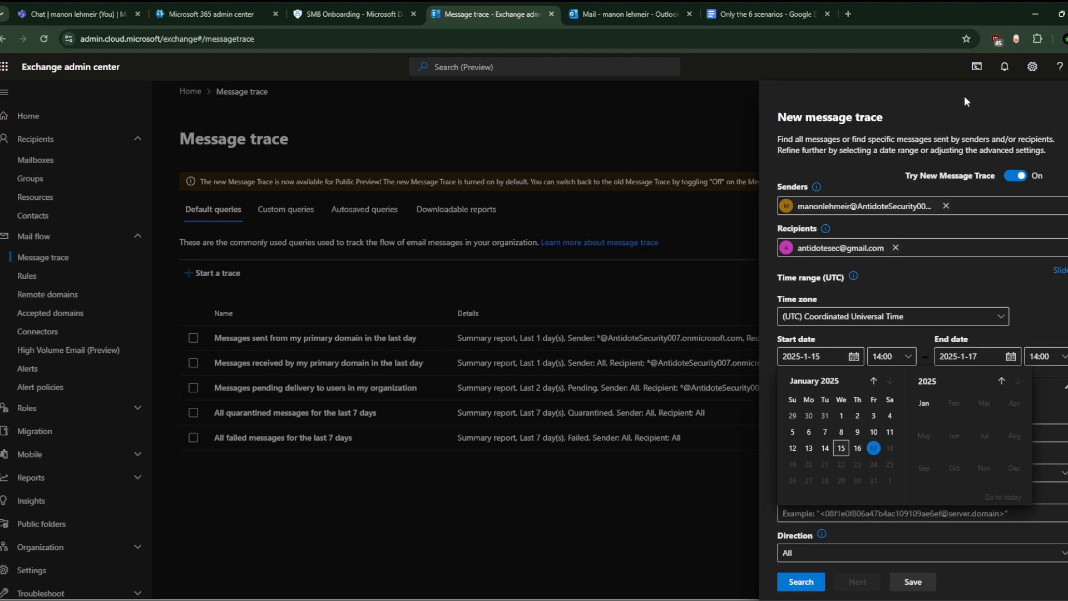
pyautogui.click(762, 12)
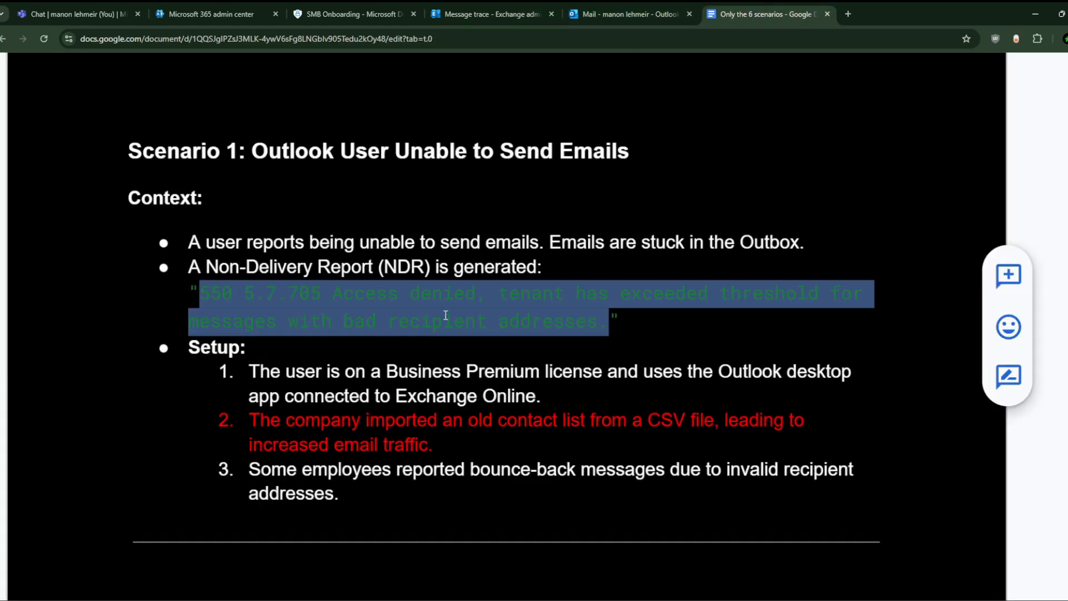
pyautogui.moveTo(445, 444); pyautogui.dragTo(250, 428)
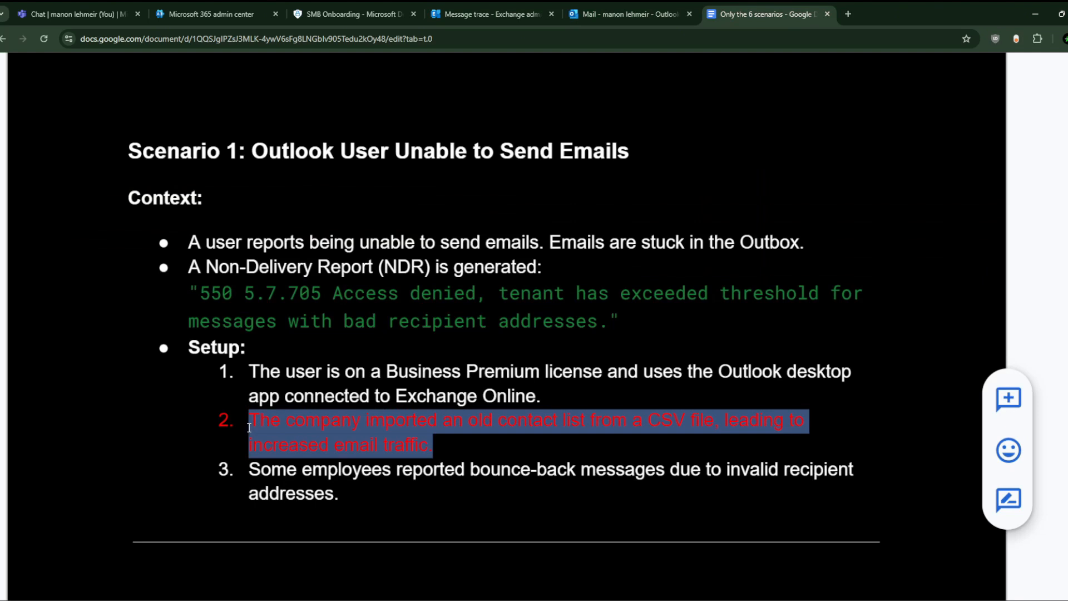
pyautogui.click(497, 7)
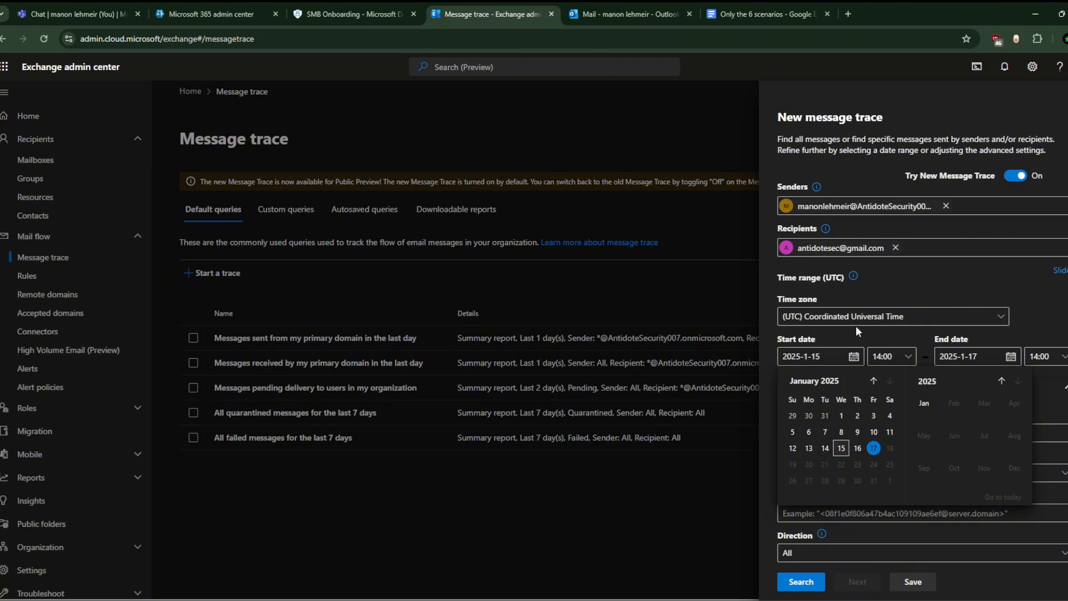
# Step: Set the trace start to 2025-1-13 at 07:30 and run the search
pyautogui.click(841, 450)
pyautogui.click(853, 356)
pyautogui.click(810, 448)
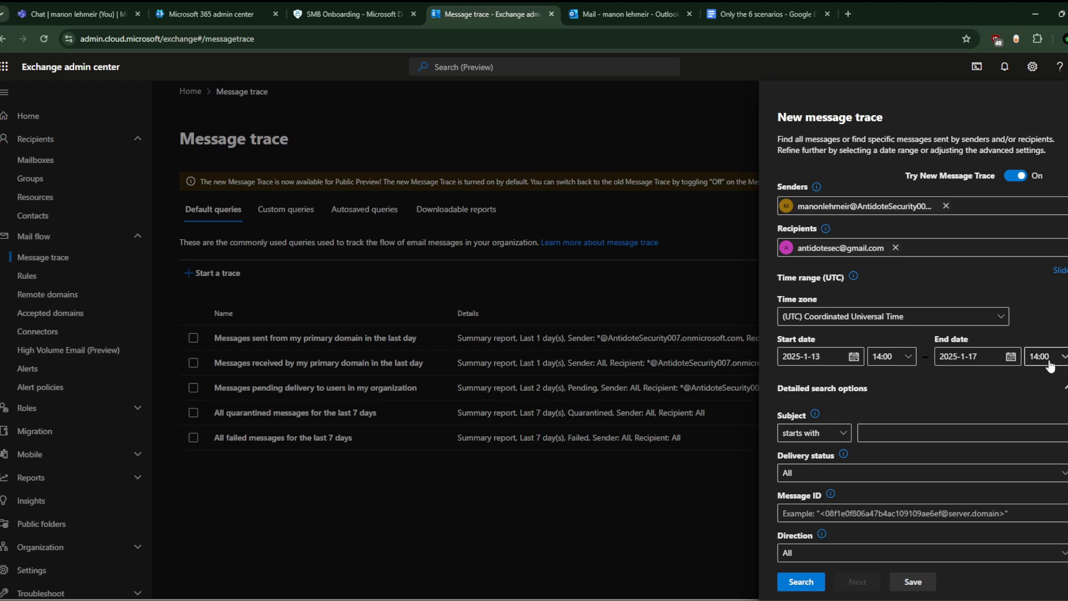
pyautogui.click(896, 359)
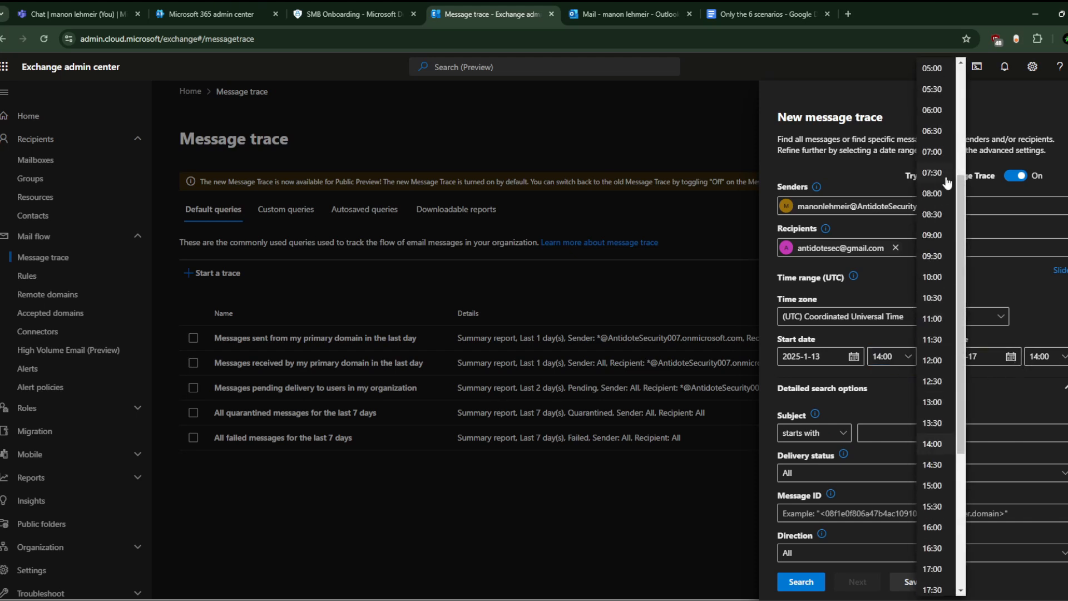
pyautogui.click(934, 173)
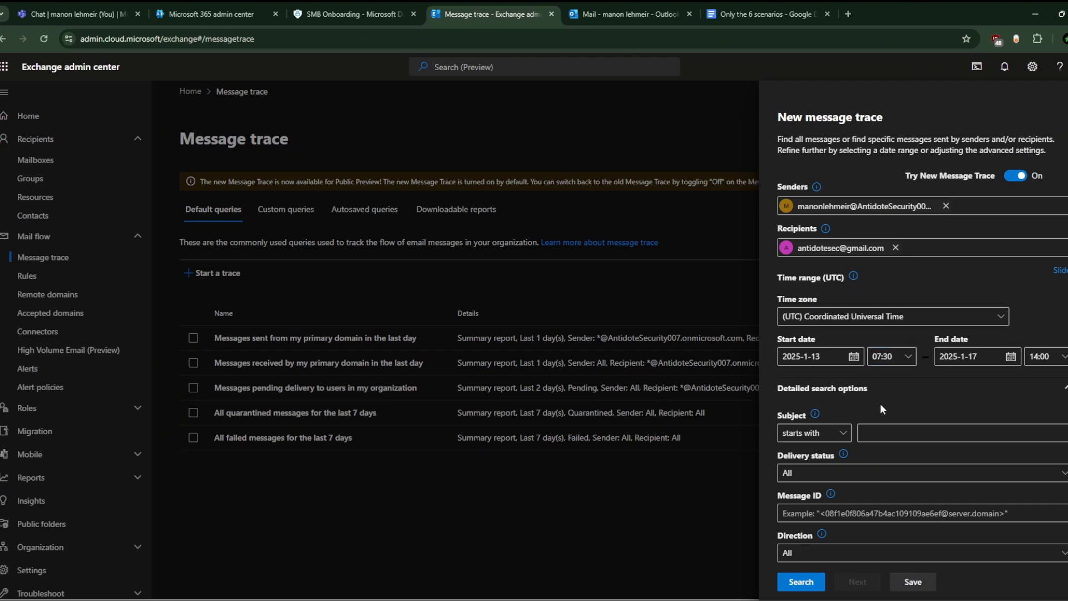
pyautogui.scroll(-3, 881, 406)
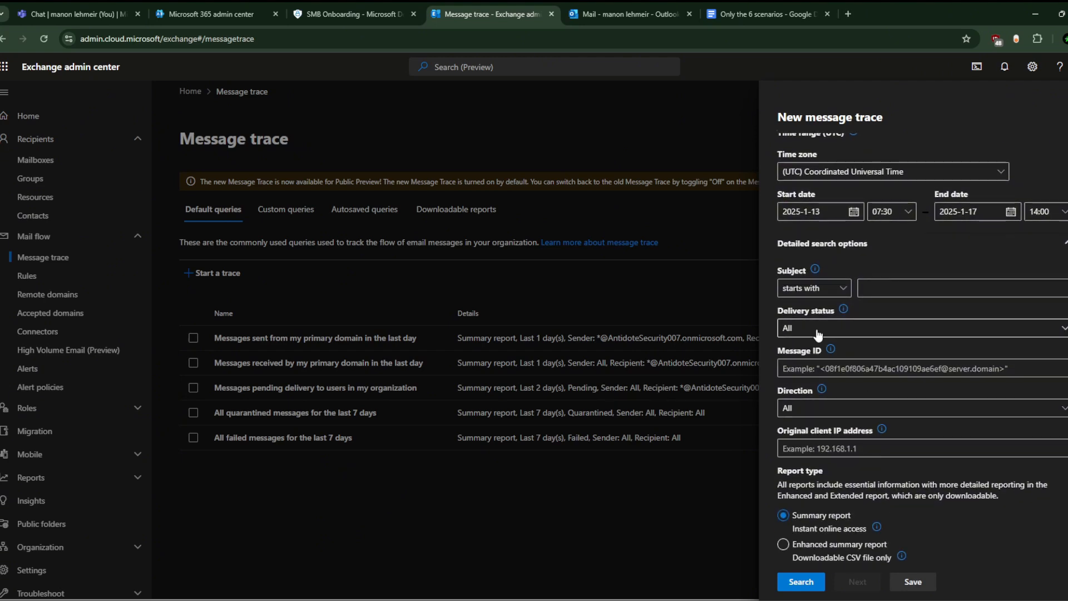
pyautogui.click(801, 582)
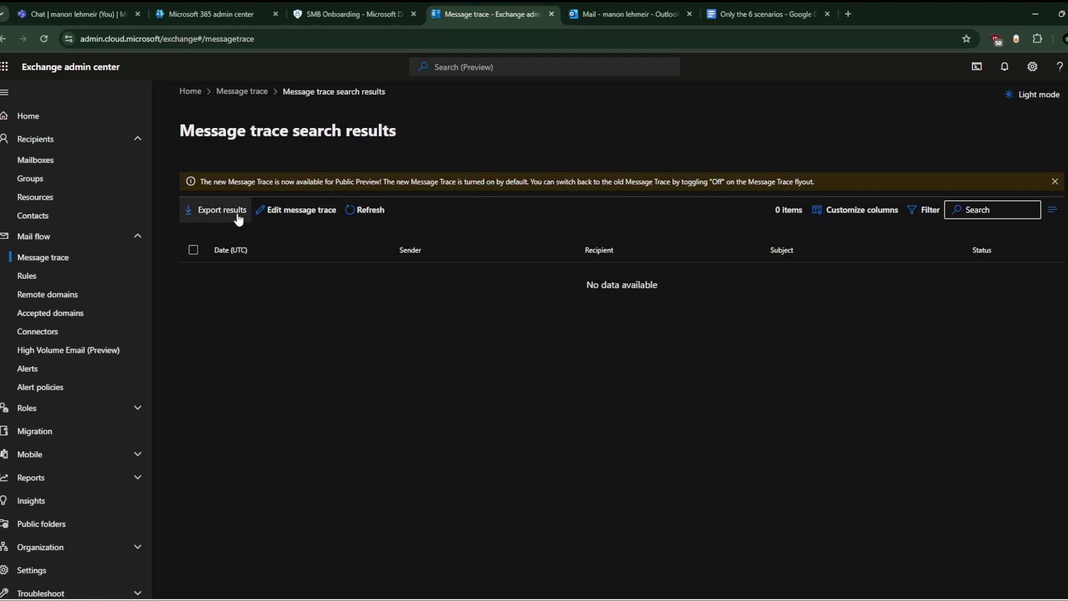
# Step: Run a new trace with the user as sender, starting 2025-1-12
pyautogui.click(33, 276)
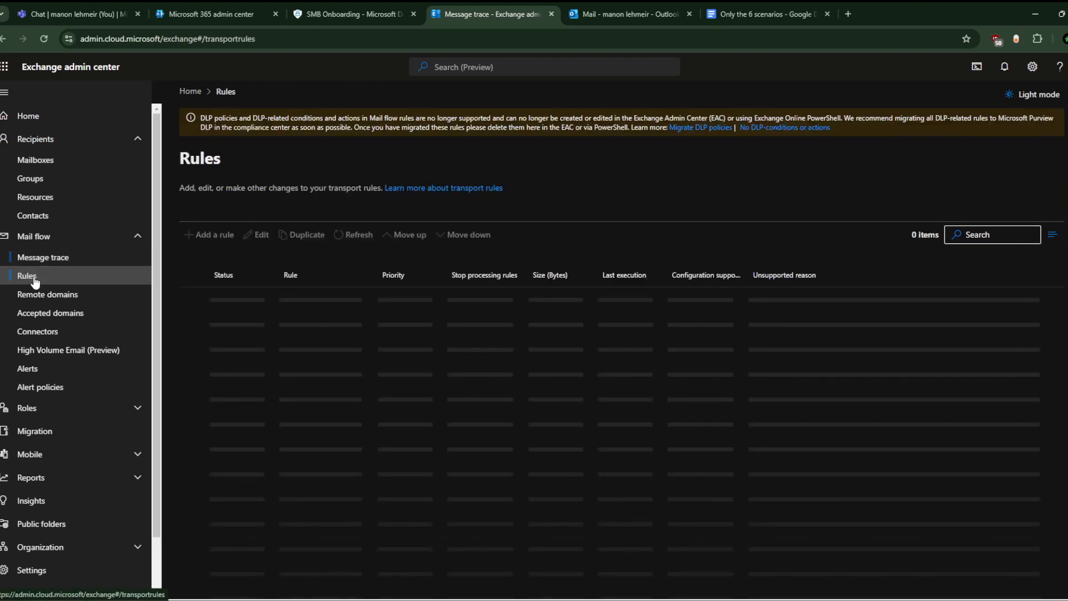
pyautogui.click(59, 261)
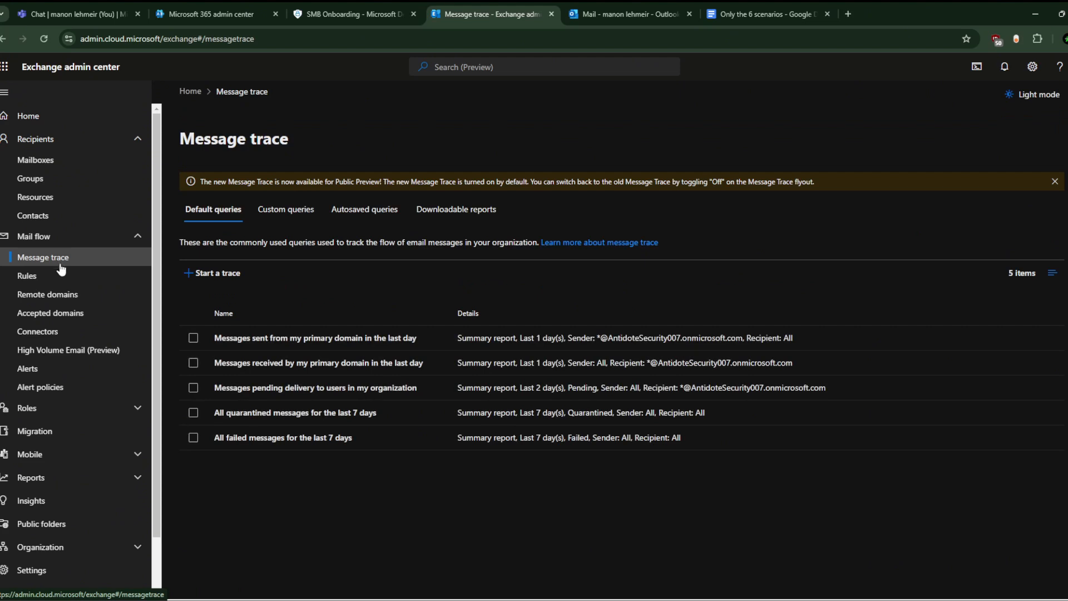
pyautogui.click(214, 273)
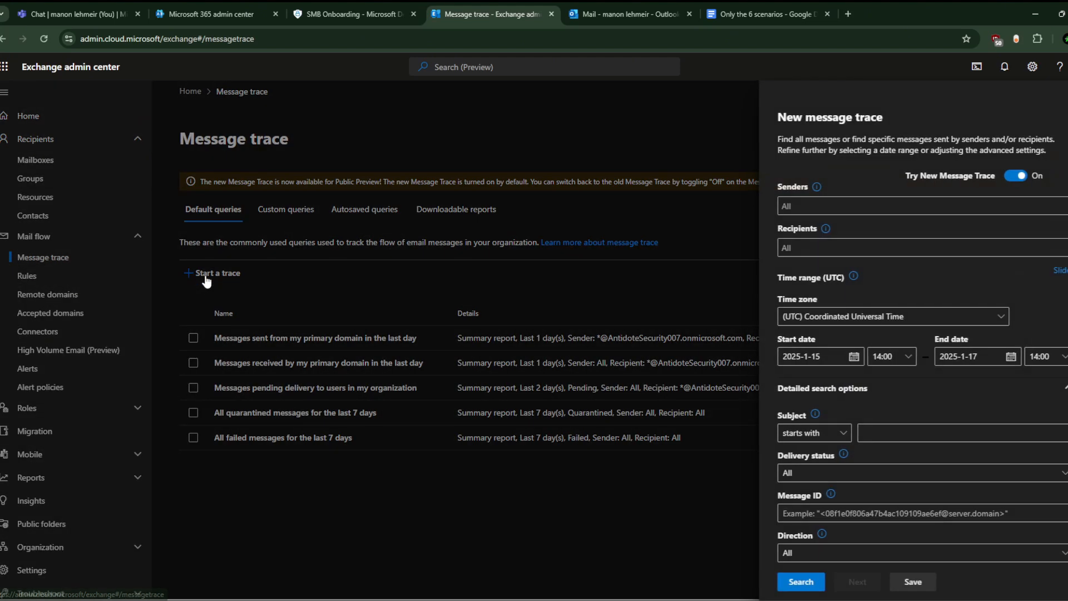
pyautogui.write('manon')
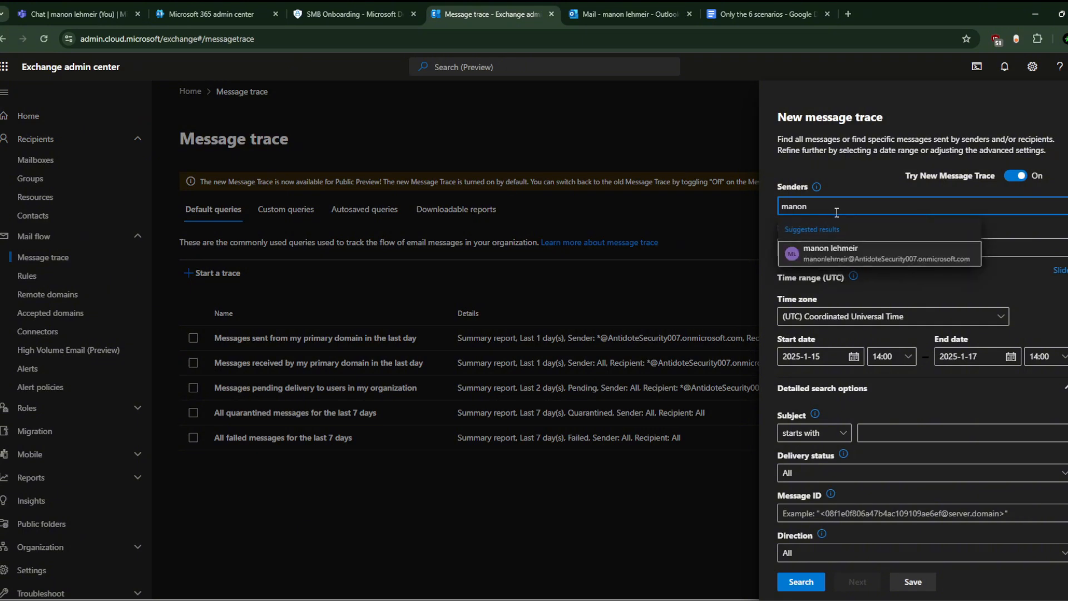
pyautogui.click(852, 253)
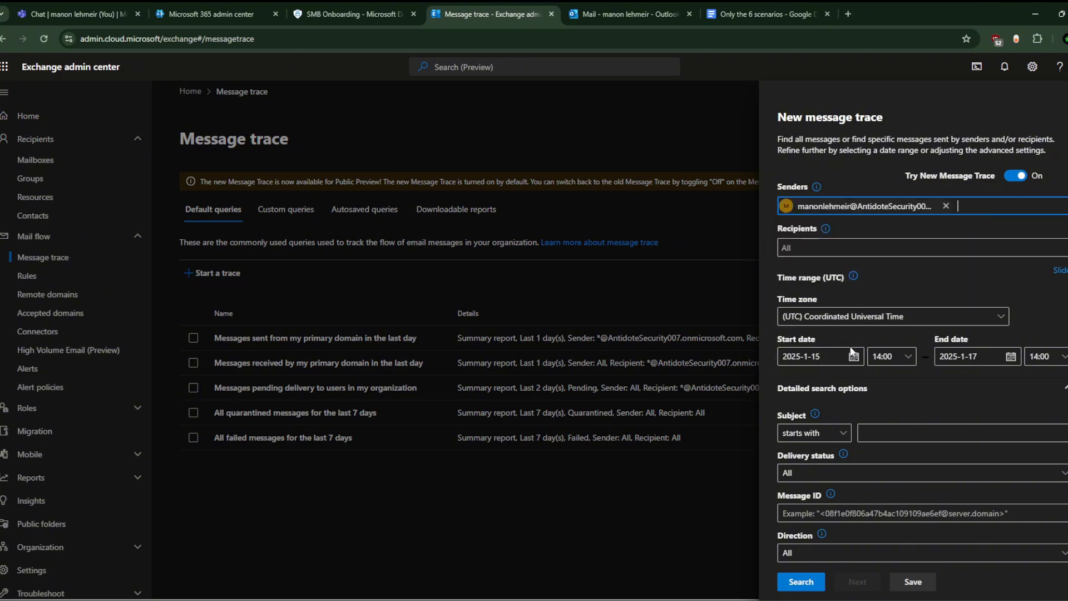
pyautogui.click(849, 364)
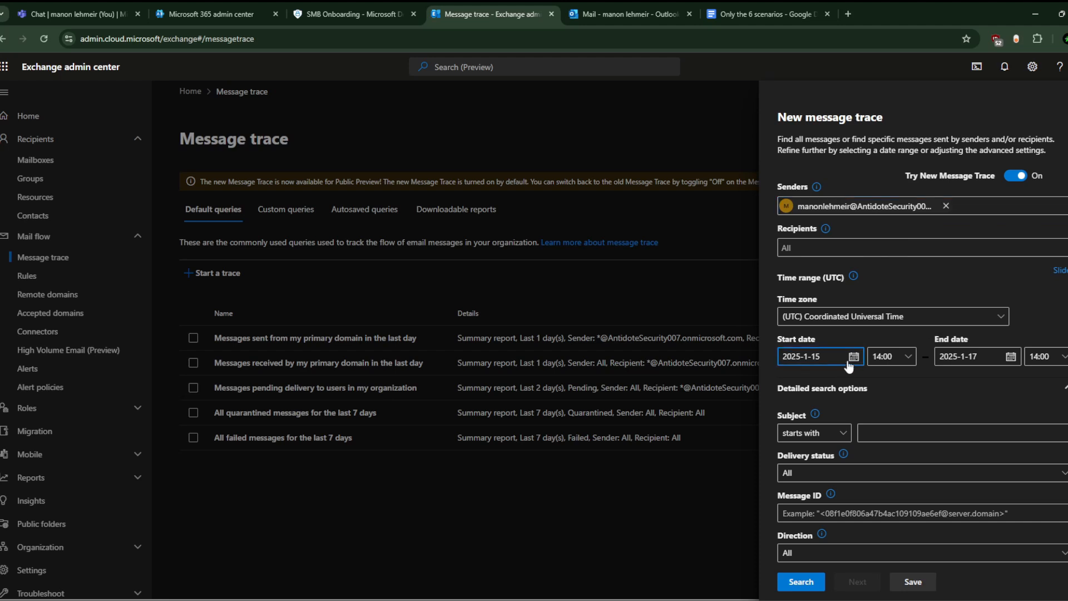
pyautogui.click(854, 359)
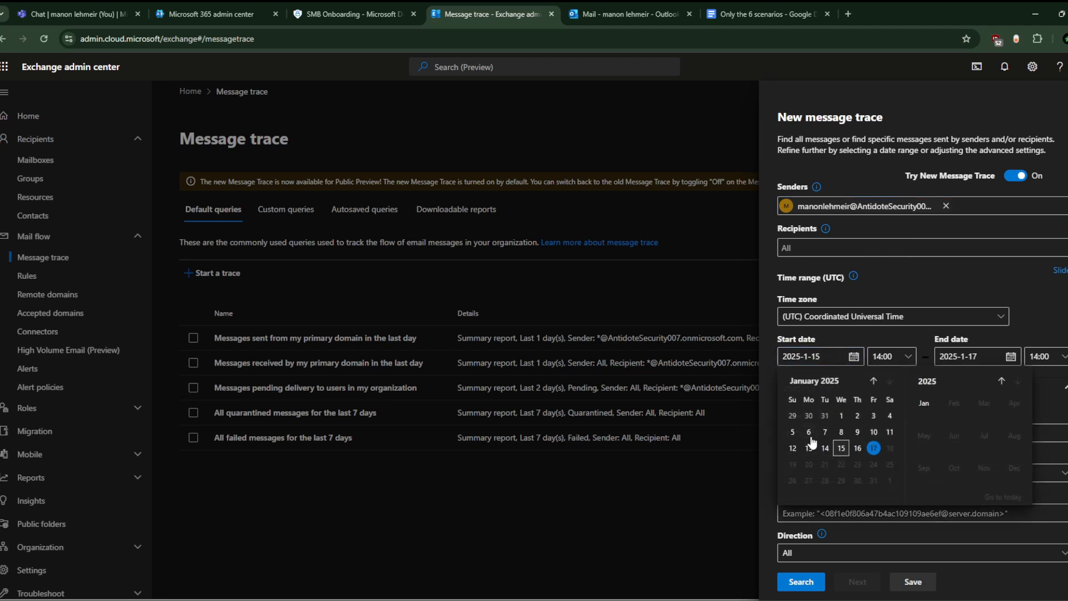
pyautogui.click(794, 448)
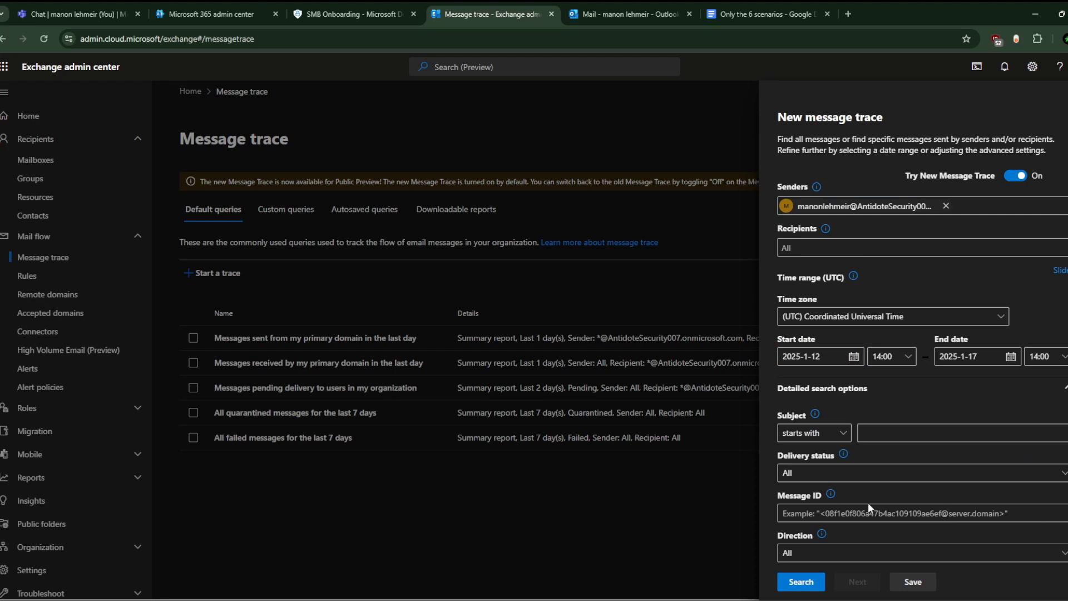
pyautogui.click(802, 582)
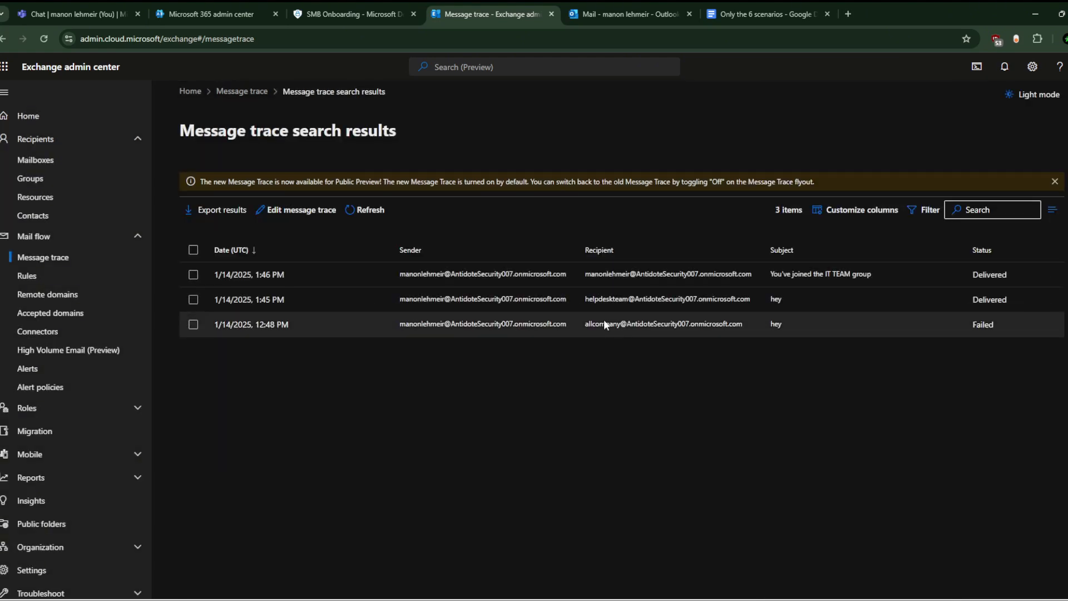
pyautogui.click(921, 333)
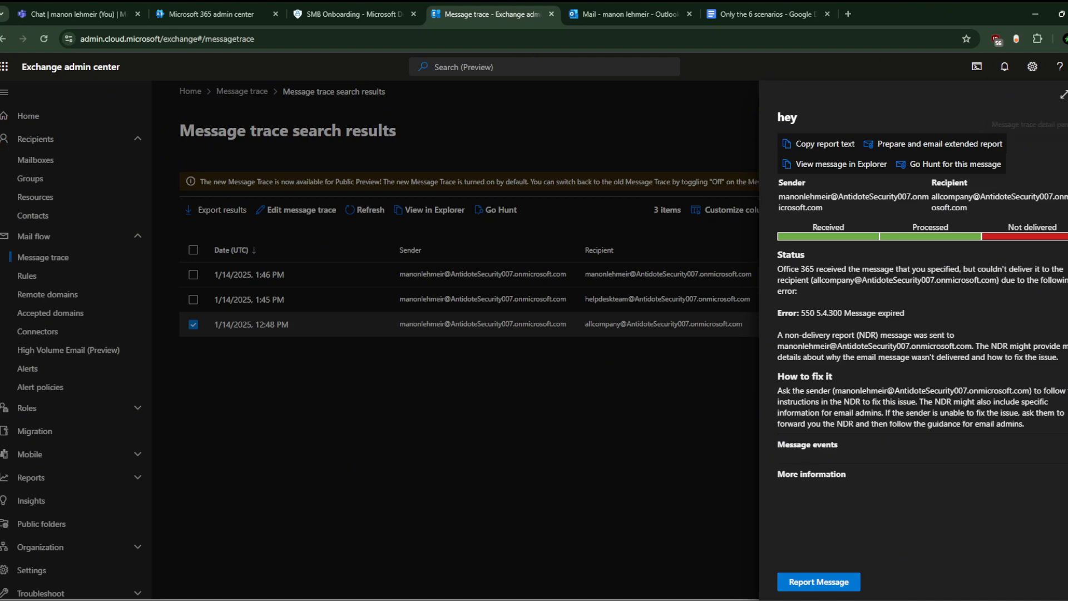
pyautogui.press('Escape')
pyautogui.click(846, 332)
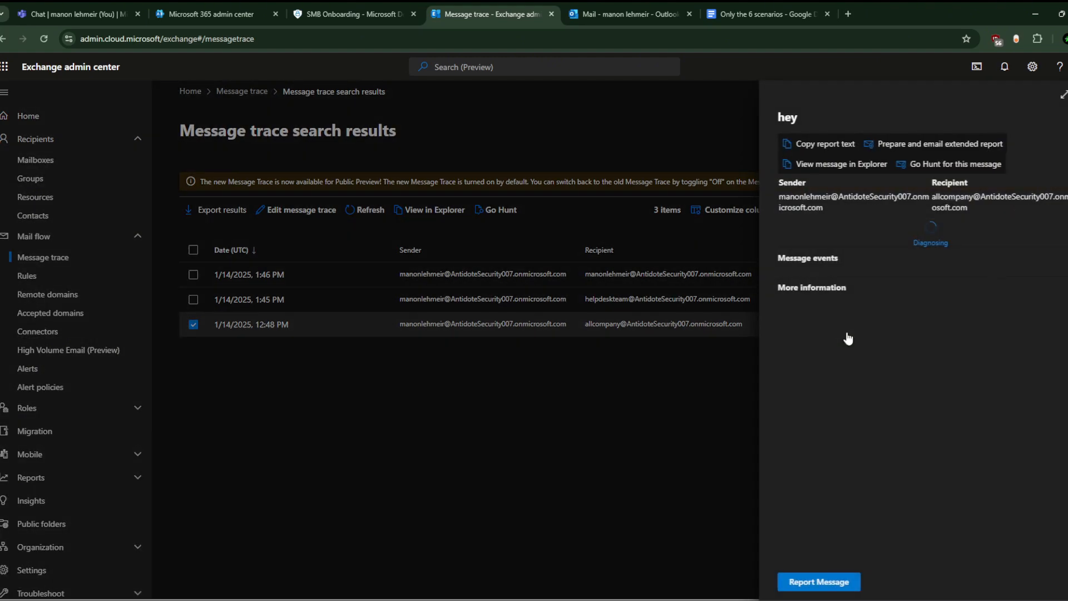
pyautogui.tripleClick(941, 196)
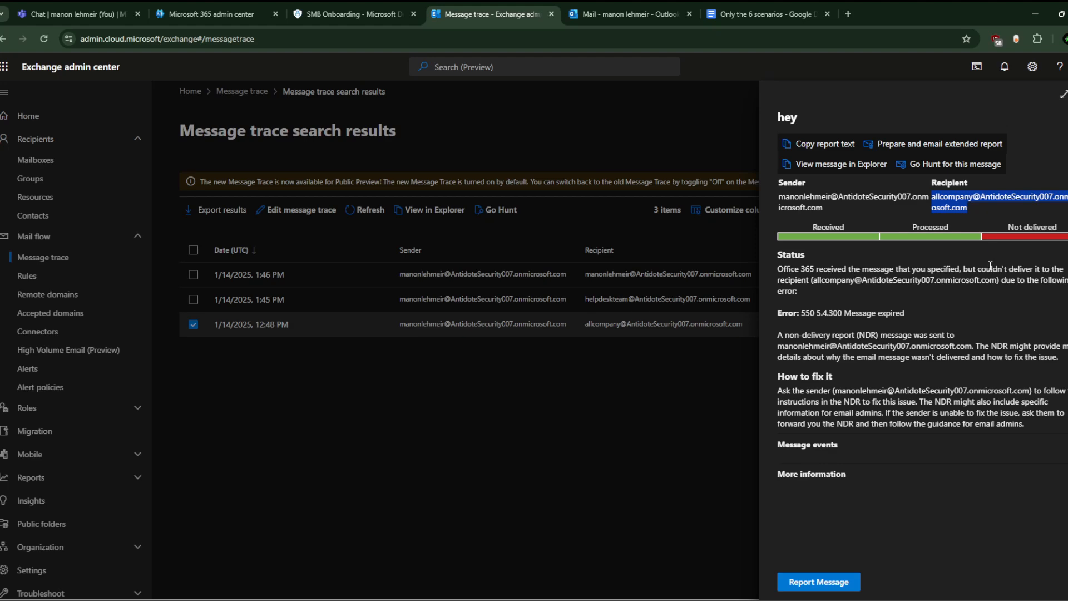
pyautogui.tripleClick(957, 201)
pyautogui.click(1067, 95)
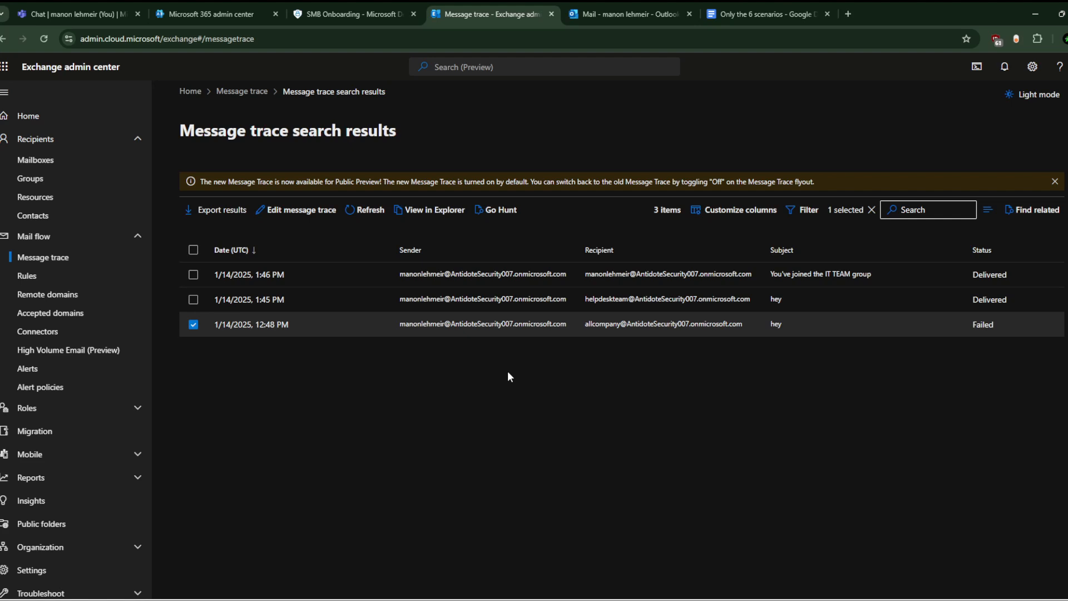
# Step: With the pen tool, circle the left of the results in blue and handwrite a note
pyautogui.click(1067, 153)
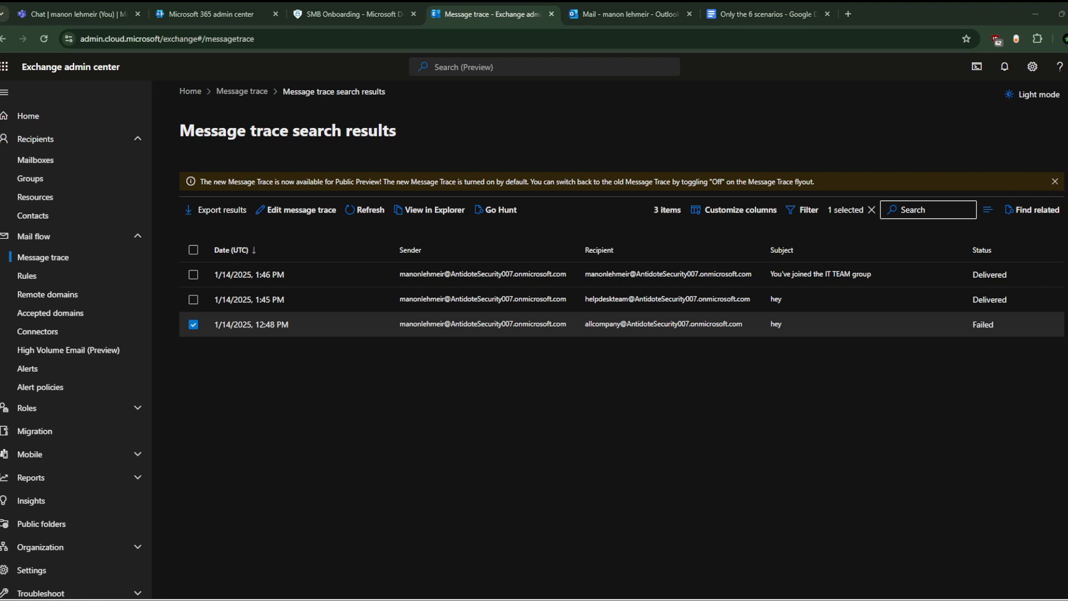
pyautogui.click(1067, 235)
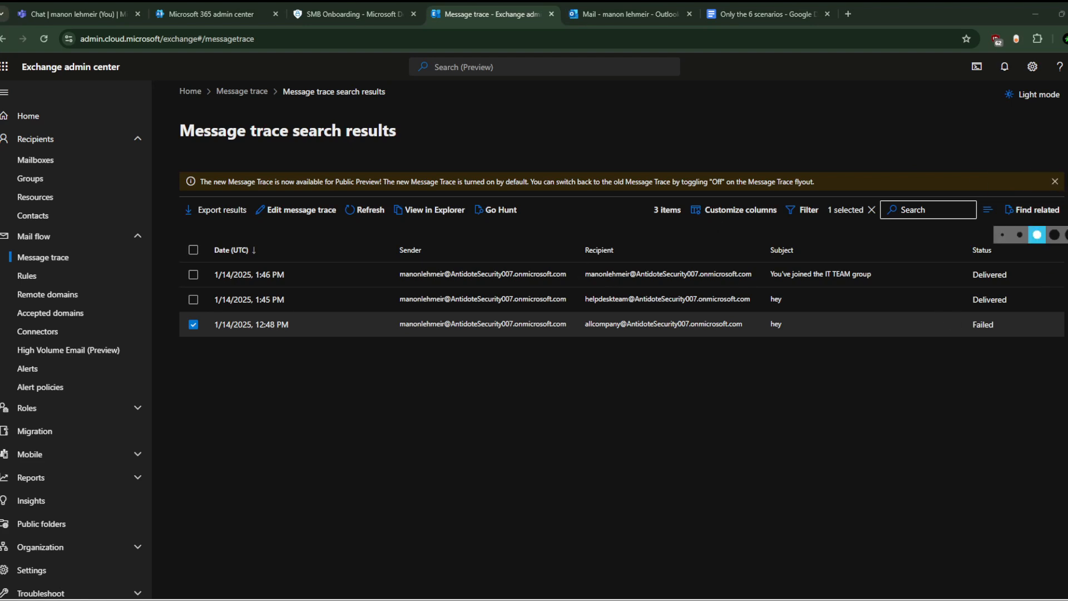
pyautogui.moveTo(222, 161)
pyautogui.mouseDown()
pyautogui.moveTo(103, 170)
pyautogui.moveTo(118, 345)
pyautogui.moveTo(432, 328)
pyautogui.moveTo(281, 167)
pyautogui.moveTo(228, 162)
pyautogui.mouseUp()
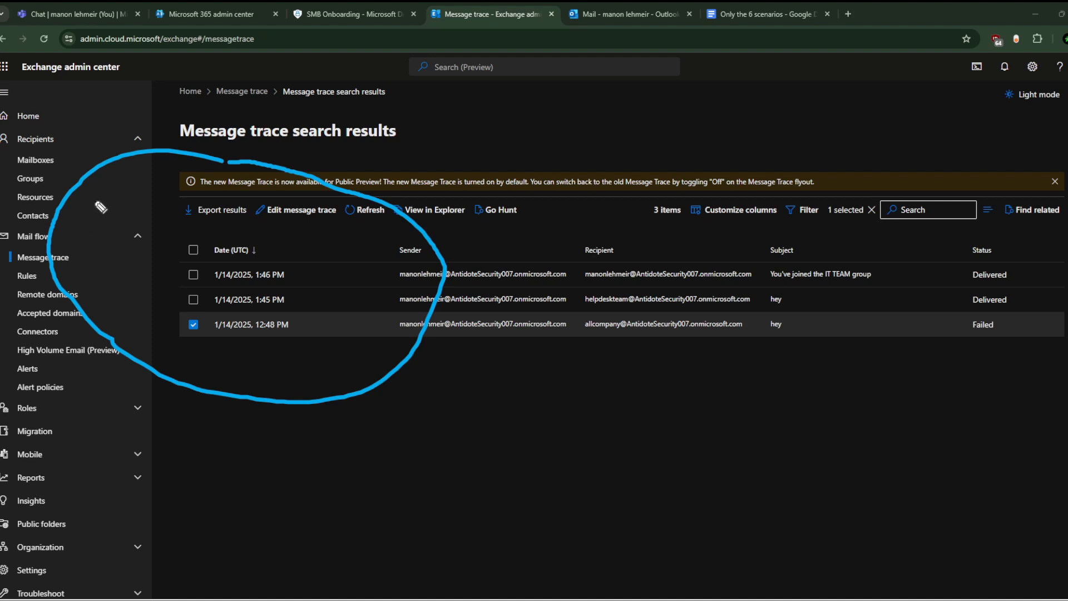
pyautogui.moveTo(127, 186)
pyautogui.mouseDown()
pyautogui.moveTo(106, 200)
pyautogui.moveTo(143, 192)
pyautogui.moveTo(183, 208)
pyautogui.moveTo(179, 190)
pyautogui.mouseUp()
pyautogui.moveTo(183, 205)
pyautogui.mouseDown()
pyautogui.moveTo(193, 212)
pyautogui.moveTo(209, 192)
pyautogui.moveTo(220, 220)
pyautogui.moveTo(257, 227)
pyautogui.moveTo(269, 213)
pyautogui.moveTo(266, 229)
pyautogui.moveTo(297, 218)
pyautogui.moveTo(333, 240)
pyautogui.moveTo(329, 259)
pyautogui.moveTo(332, 249)
pyautogui.moveTo(346, 258)
pyautogui.mouseUp()
pyautogui.click(186, 191)
pyautogui.click(349, 258)
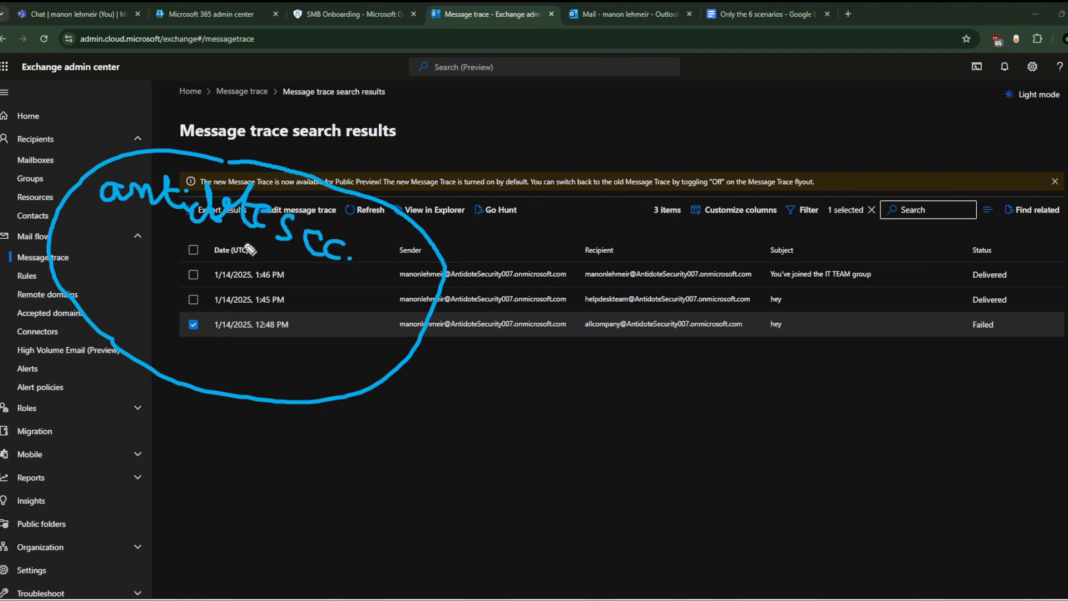
pyautogui.moveTo(104, 265)
pyautogui.mouseDown()
pyautogui.moveTo(124, 245)
pyautogui.moveTo(113, 260)
pyautogui.moveTo(181, 280)
pyautogui.moveTo(170, 257)
pyautogui.moveTo(218, 285)
pyautogui.moveTo(204, 257)
pyautogui.moveTo(208, 275)
pyautogui.mouseUp()
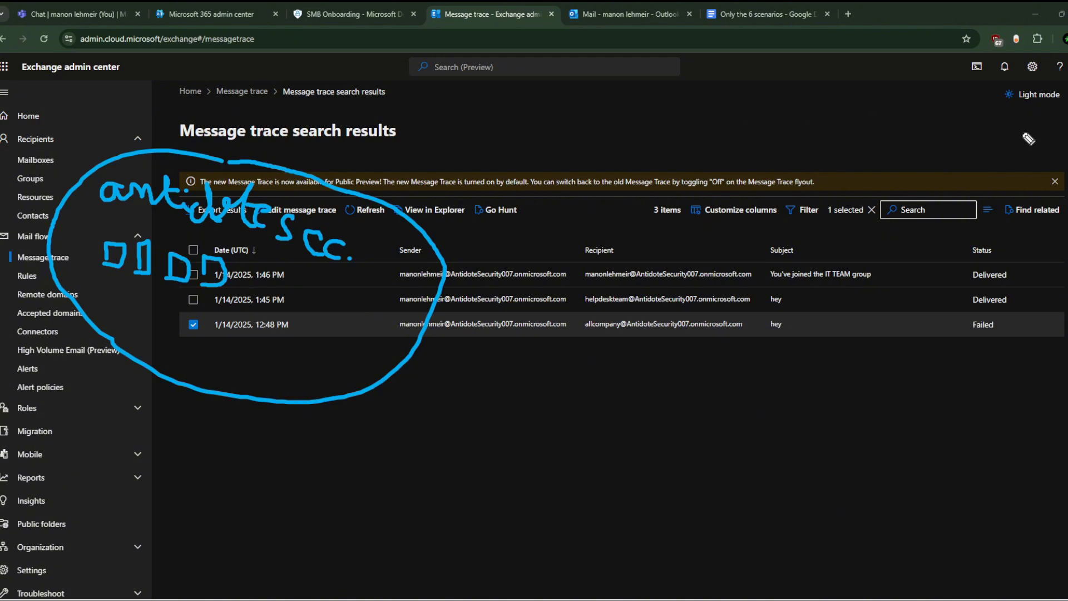
# Step: Circle the Failed row, write a P with connecting lines, and strike pink across Sender
pyautogui.moveTo(1024, 134)
pyautogui.mouseDown()
pyautogui.moveTo(818, 115)
pyautogui.moveTo(490, 312)
pyautogui.moveTo(589, 499)
pyautogui.moveTo(851, 523)
pyautogui.moveTo(1064, 287)
pyautogui.moveTo(1052, 175)
pyautogui.moveTo(1013, 150)
pyautogui.mouseUp()
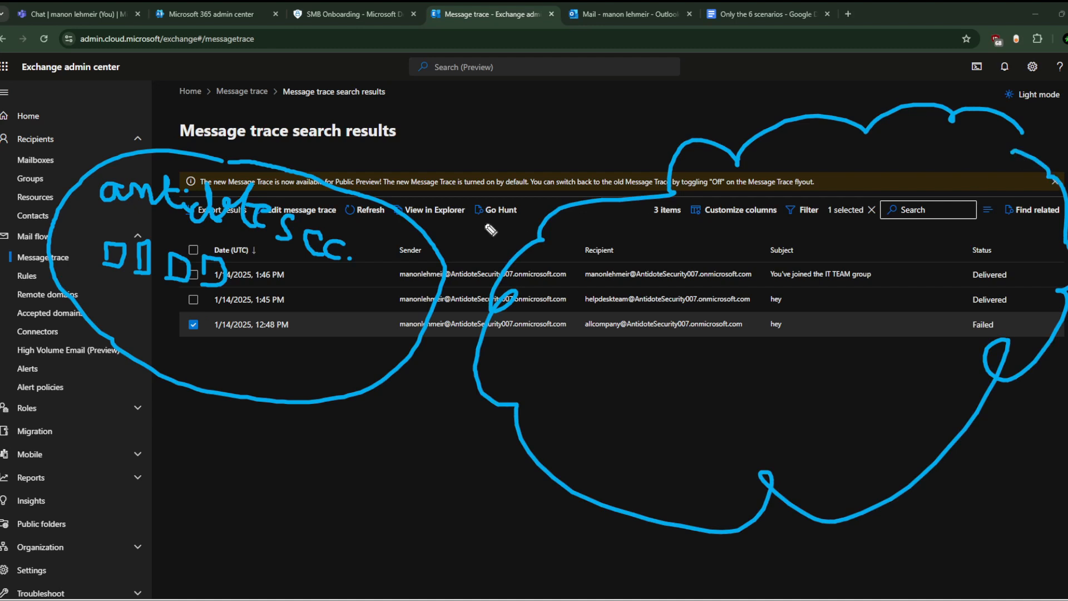
pyautogui.moveTo(312, 272)
pyautogui.mouseDown()
pyautogui.moveTo(459, 316)
pyautogui.moveTo(489, 321)
pyautogui.moveTo(478, 300)
pyautogui.moveTo(495, 320)
pyautogui.moveTo(566, 325)
pyautogui.moveTo(626, 388)
pyautogui.moveTo(629, 418)
pyautogui.moveTo(734, 434)
pyautogui.moveTo(727, 415)
pyautogui.moveTo(786, 413)
pyautogui.mouseUp()
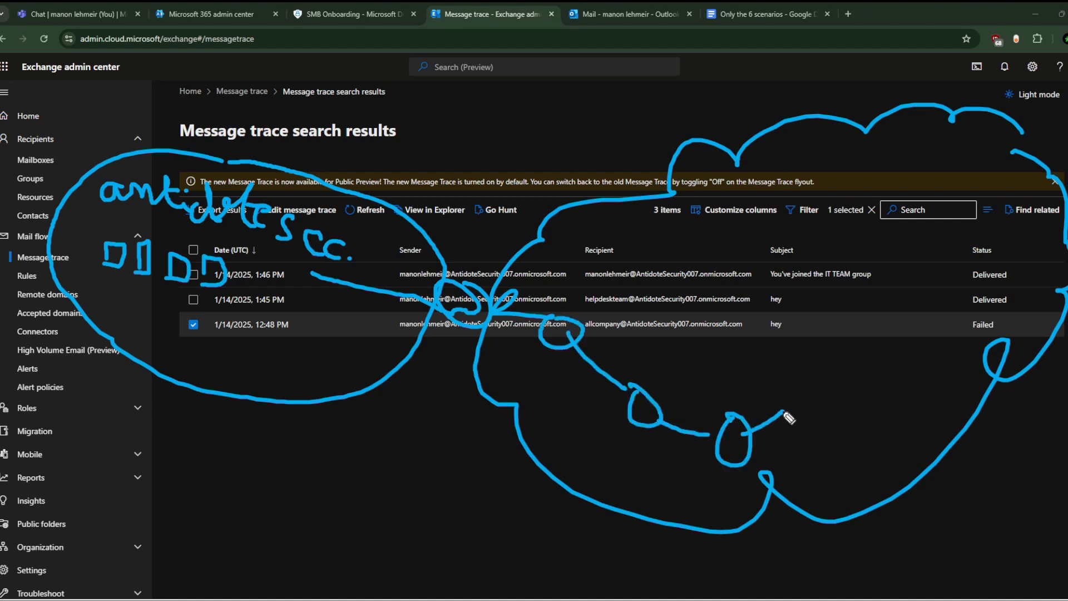
pyautogui.moveTo(815, 343)
pyautogui.mouseDown()
pyautogui.moveTo(841, 336)
pyautogui.moveTo(926, 440)
pyautogui.moveTo(871, 340)
pyautogui.moveTo(847, 341)
pyautogui.mouseUp()
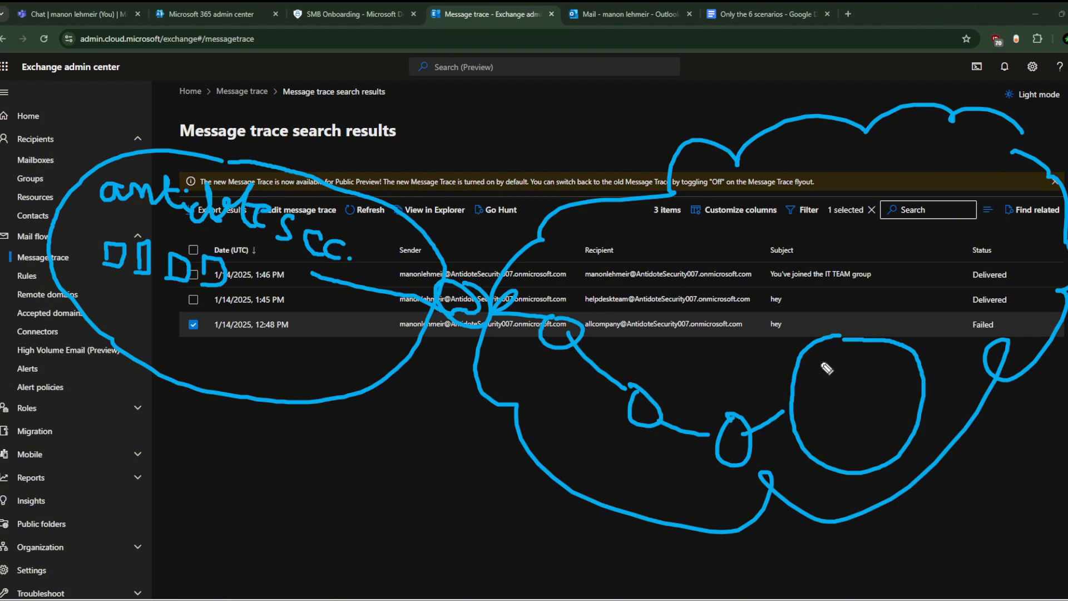
pyautogui.moveTo(820, 356)
pyautogui.mouseDown()
pyautogui.moveTo(820, 375)
pyautogui.moveTo(820, 357)
pyautogui.moveTo(847, 377)
pyautogui.mouseUp()
pyautogui.moveTo(733, 415)
pyautogui.mouseDown()
pyautogui.moveTo(786, 277)
pyautogui.moveTo(915, 234)
pyautogui.moveTo(775, 266)
pyautogui.moveTo(817, 238)
pyautogui.moveTo(804, 248)
pyautogui.moveTo(822, 246)
pyautogui.mouseUp()
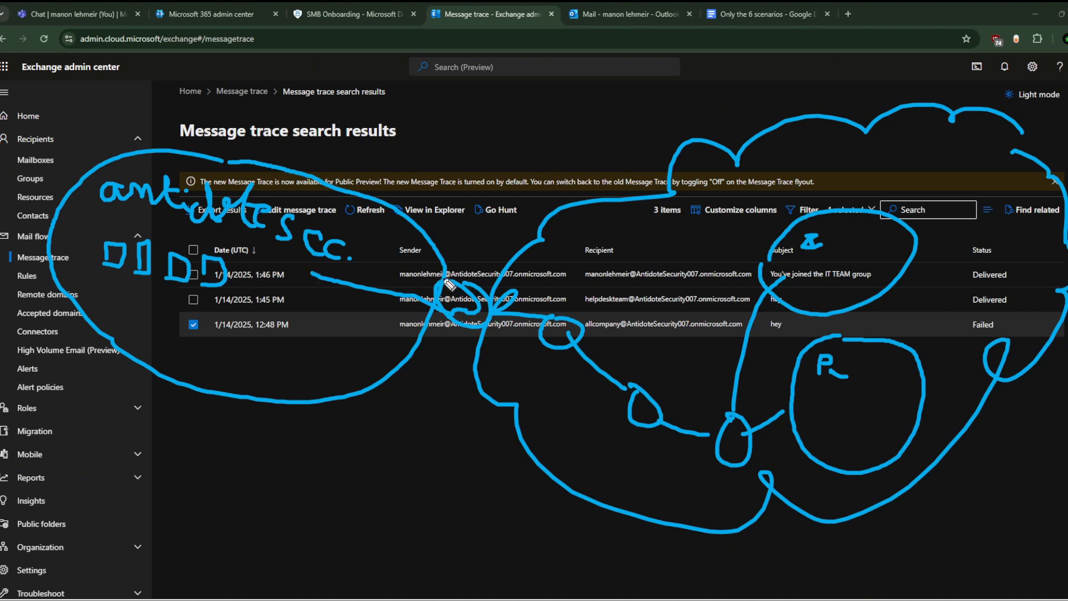
pyautogui.moveTo(444, 251)
pyautogui.mouseDown()
pyautogui.moveTo(426, 342)
pyautogui.moveTo(449, 242)
pyautogui.moveTo(436, 313)
pyautogui.mouseUp()
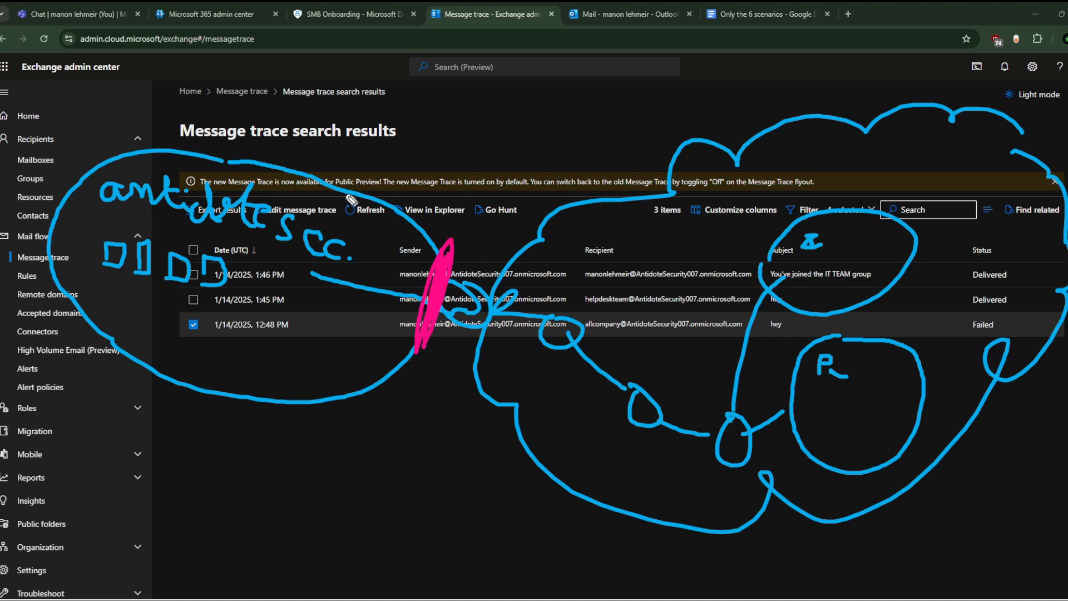
# Step: Draw pink arrows linking the Failed row's Date, Sender and Recipient, then erase all ink
pyautogui.moveTo(439, 164)
pyautogui.mouseDown()
pyautogui.moveTo(468, 139)
pyautogui.moveTo(485, 161)
pyautogui.moveTo(461, 174)
pyautogui.moveTo(454, 224)
pyautogui.moveTo(479, 197)
pyautogui.mouseUp()
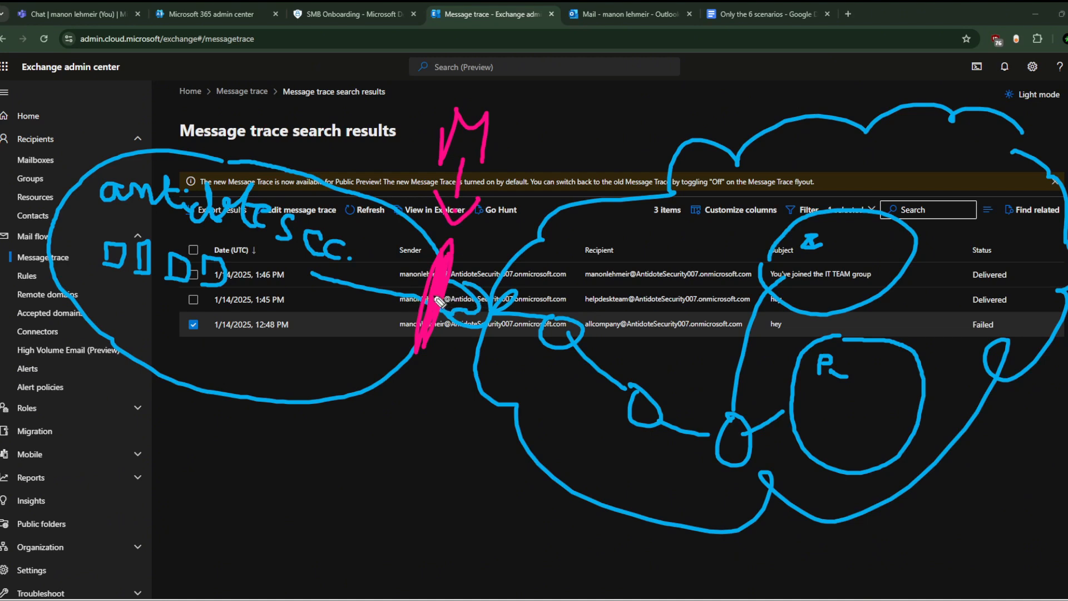
pyautogui.moveTo(426, 295)
pyautogui.mouseDown()
pyautogui.moveTo(292, 285)
pyautogui.moveTo(298, 259)
pyautogui.moveTo(290, 305)
pyautogui.mouseUp()
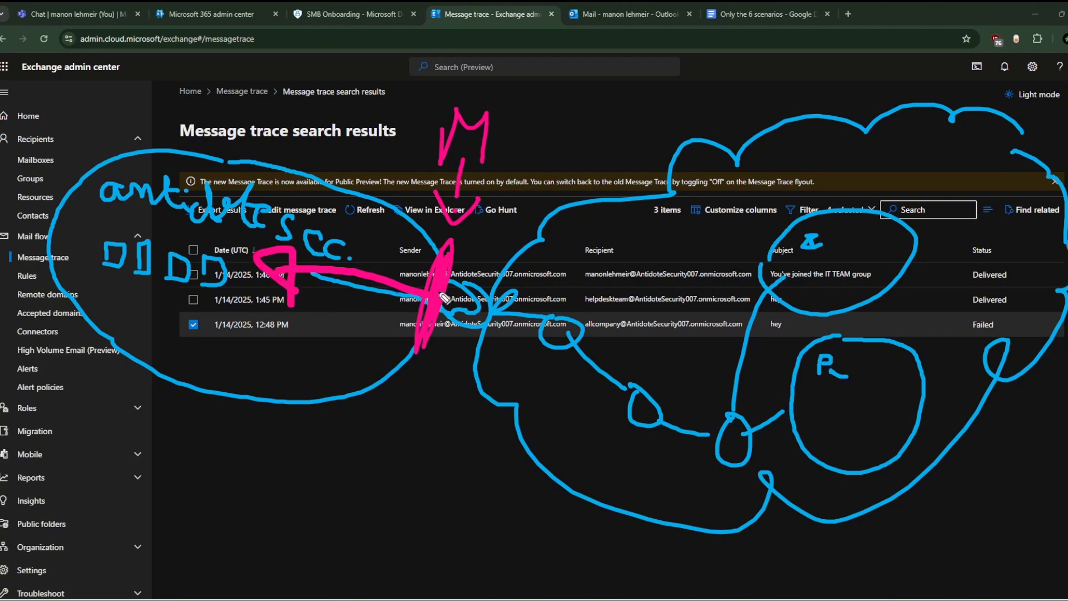
pyautogui.moveTo(443, 294)
pyautogui.mouseDown()
pyautogui.moveTo(459, 315)
pyautogui.moveTo(568, 348)
pyautogui.moveTo(554, 351)
pyautogui.moveTo(520, 346)
pyautogui.moveTo(560, 297)
pyautogui.mouseUp()
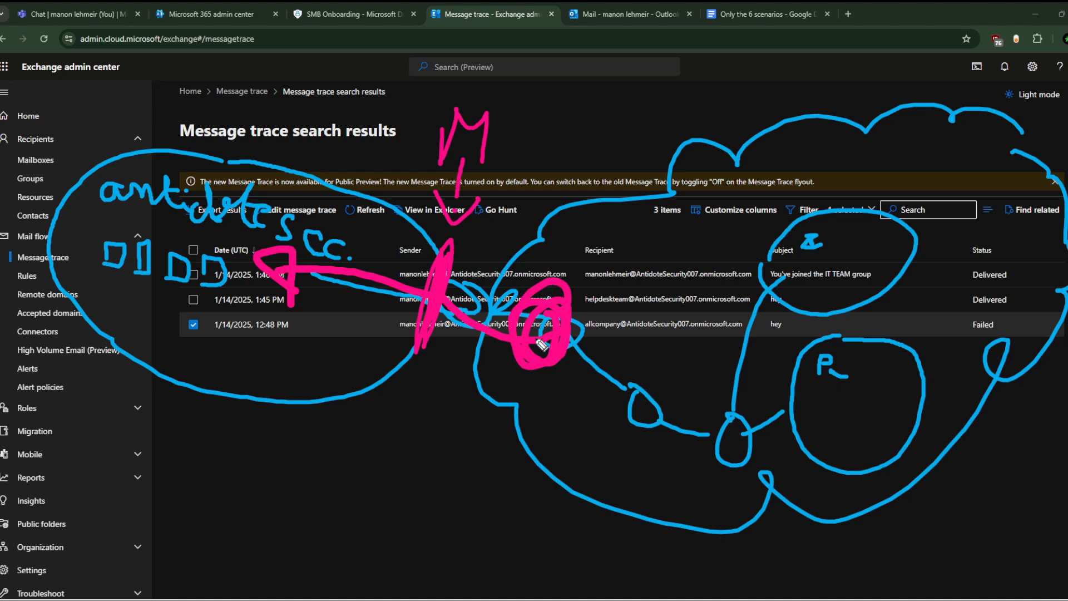
pyautogui.moveTo(541, 345)
pyautogui.mouseDown()
pyautogui.moveTo(378, 253)
pyautogui.moveTo(320, 259)
pyautogui.mouseUp()
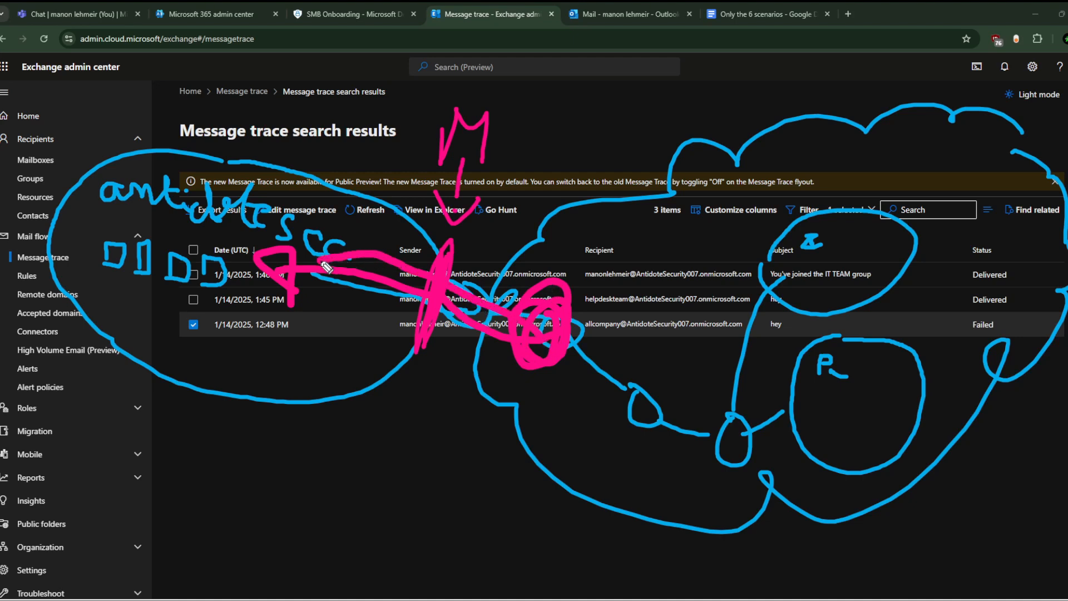
pyautogui.moveTo(230, 270)
pyautogui.mouseDown()
pyautogui.moveTo(310, 319)
pyautogui.moveTo(466, 349)
pyautogui.moveTo(523, 334)
pyautogui.moveTo(473, 293)
pyautogui.moveTo(351, 266)
pyautogui.moveTo(441, 281)
pyautogui.moveTo(484, 275)
pyautogui.moveTo(431, 291)
pyautogui.moveTo(488, 368)
pyautogui.moveTo(456, 253)
pyautogui.moveTo(498, 362)
pyautogui.moveTo(443, 295)
pyautogui.moveTo(504, 256)
pyautogui.mouseUp()
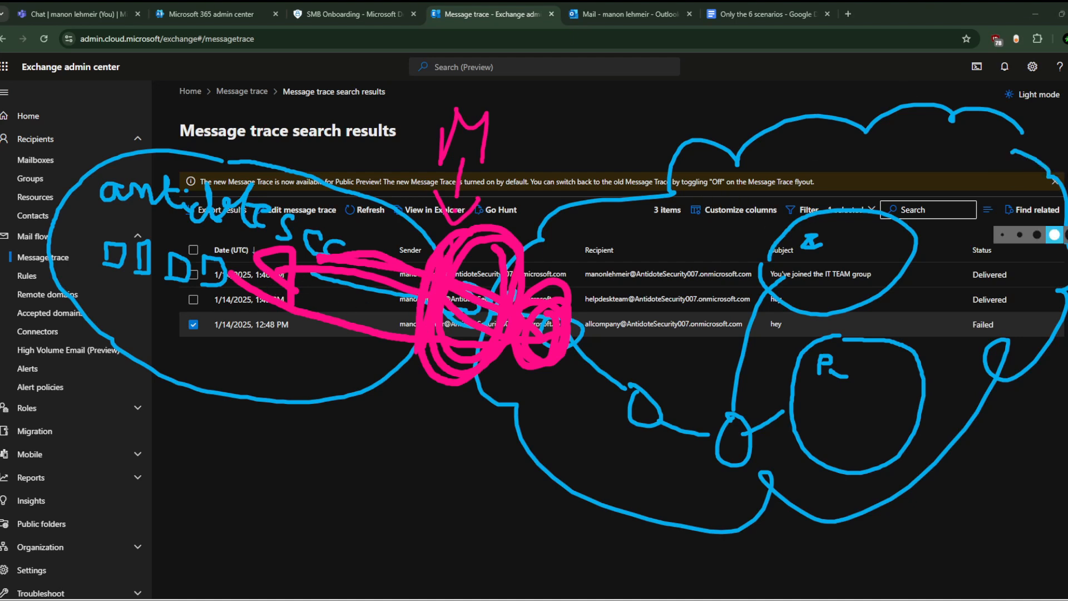
pyautogui.moveTo(885, 250)
pyautogui.mouseDown()
pyautogui.moveTo(850, 426)
pyautogui.moveTo(775, 450)
pyautogui.moveTo(773, 504)
pyautogui.moveTo(756, 415)
pyautogui.moveTo(716, 454)
pyautogui.moveTo(469, 306)
pyautogui.moveTo(393, 386)
pyautogui.moveTo(289, 234)
pyautogui.moveTo(349, 259)
pyautogui.moveTo(262, 217)
pyautogui.moveTo(138, 237)
pyautogui.moveTo(243, 273)
pyautogui.moveTo(201, 197)
pyautogui.moveTo(216, 219)
pyautogui.moveTo(320, 265)
pyautogui.moveTo(373, 271)
pyautogui.moveTo(450, 235)
pyautogui.moveTo(457, 166)
pyautogui.moveTo(461, 215)
pyautogui.mouseUp()
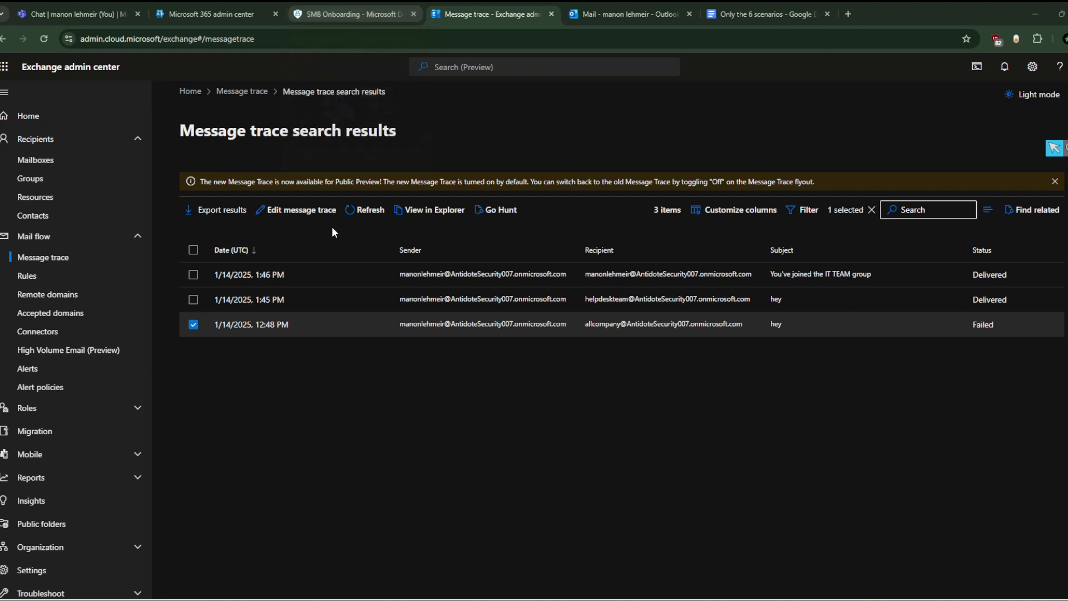
# Step: Open Alerts under Mail flow to see zero alerts for the last 7 days
pyautogui.click(59, 369)
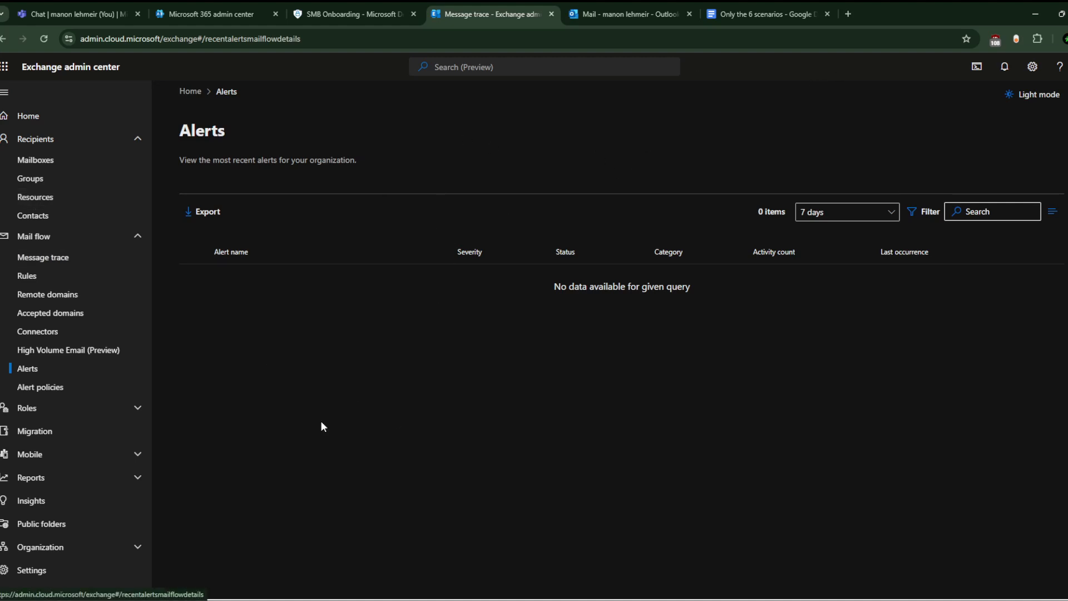
# Step: Go to the Mail flow > Alert policies page in the left navigation
pyautogui.click(55, 389)
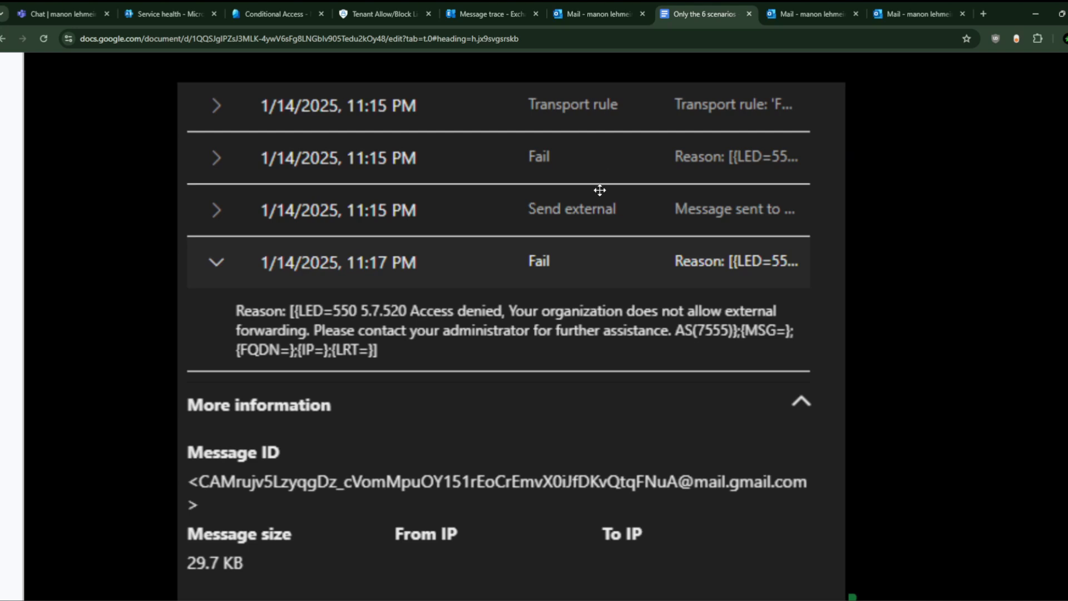
# Step: Review the trace screenshot in the doc, then open Exchange's Message trace page
pyautogui.scroll(1, 601, 190)
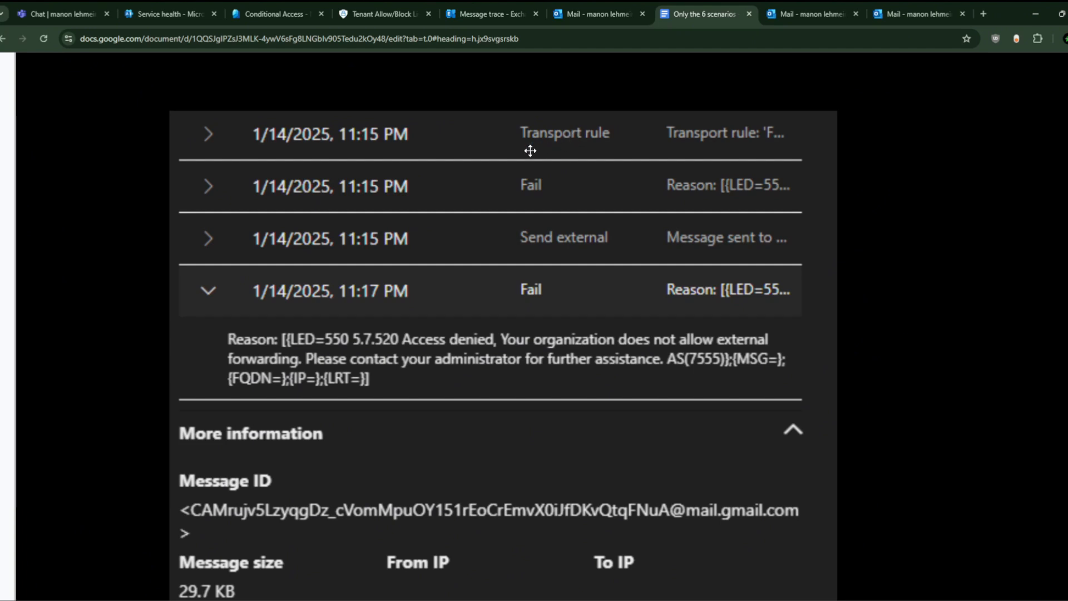
pyautogui.click(505, 2)
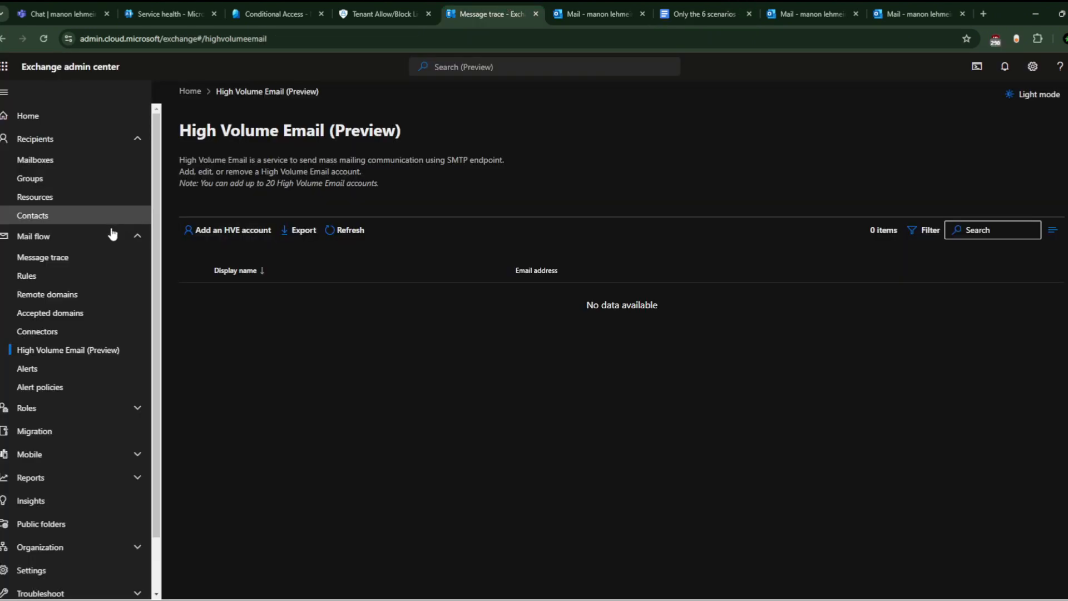
pyautogui.click(83, 258)
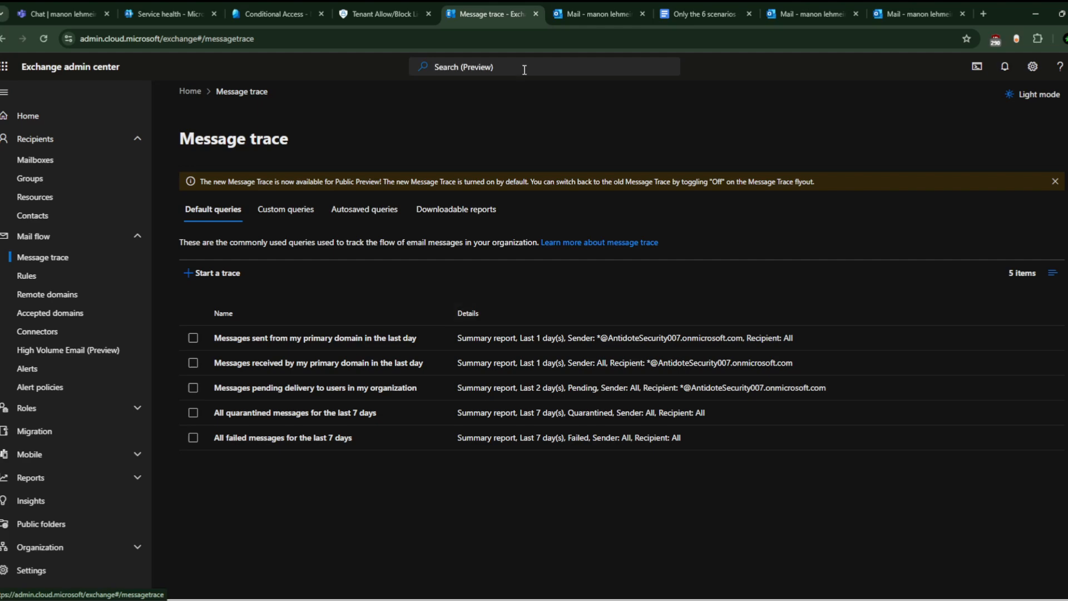
# Step: Check the denied external forwarding in the doc, then view the FORWARD MESSAGE mail flow rule
pyautogui.click(615, 10)
pyautogui.click(695, 1)
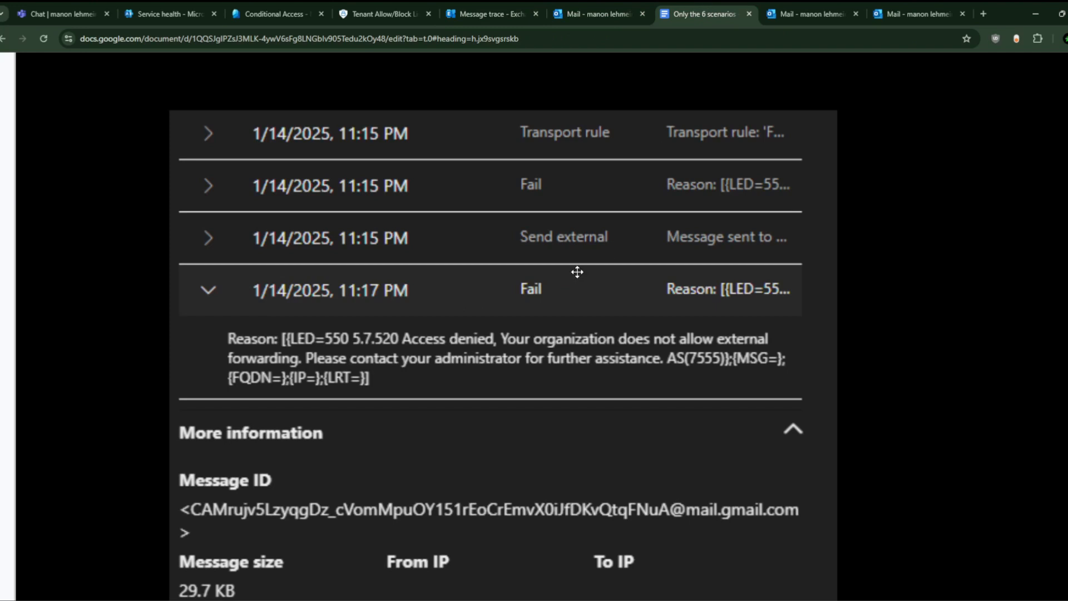
pyautogui.scroll(-1, 559, 289)
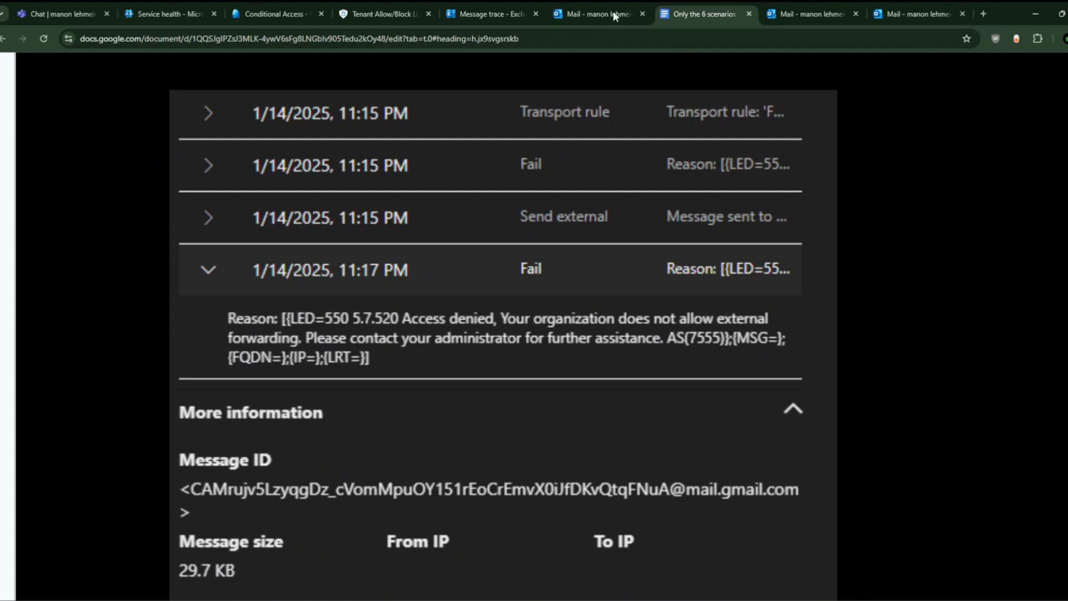
pyautogui.click(499, 11)
pyautogui.click(26, 276)
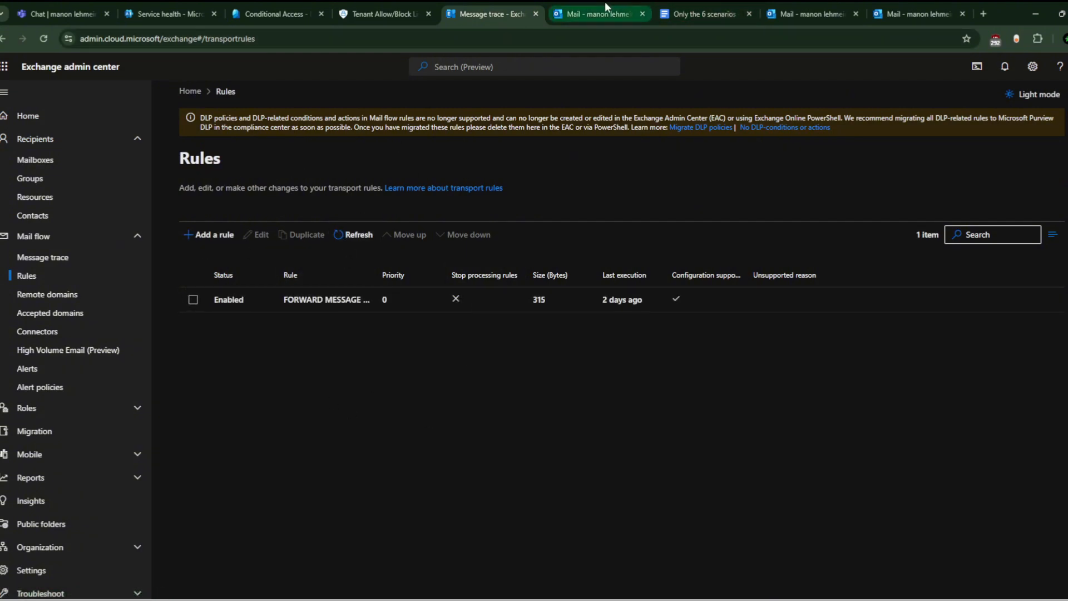
# Step: Recheck the 550 5.7.520 failure reason, then list the six mailboxes under Recipients > Mailboxes
pyautogui.click(683, 4)
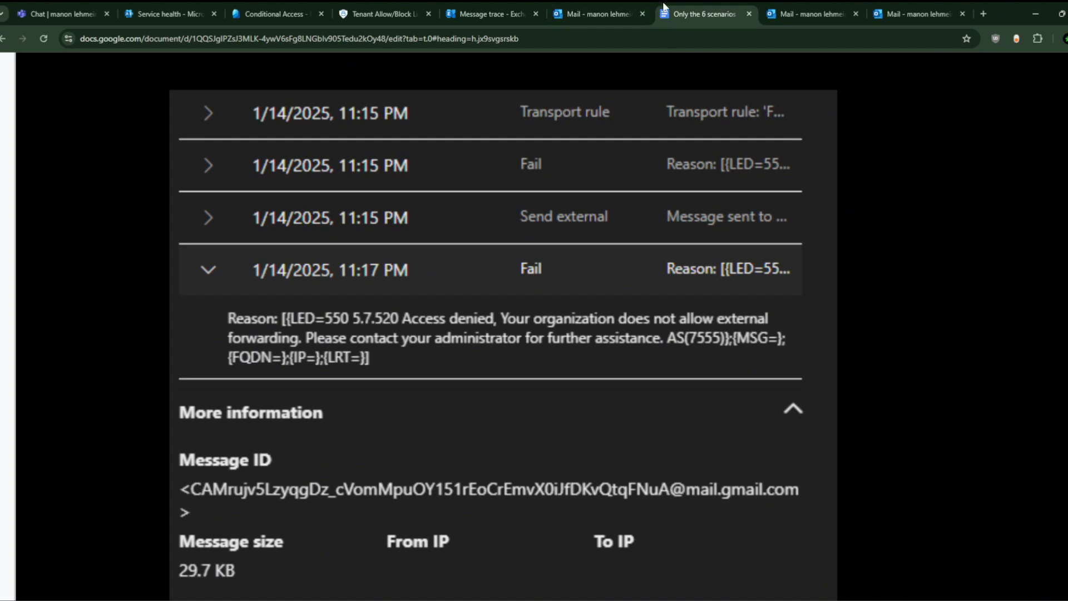
pyautogui.click(515, 8)
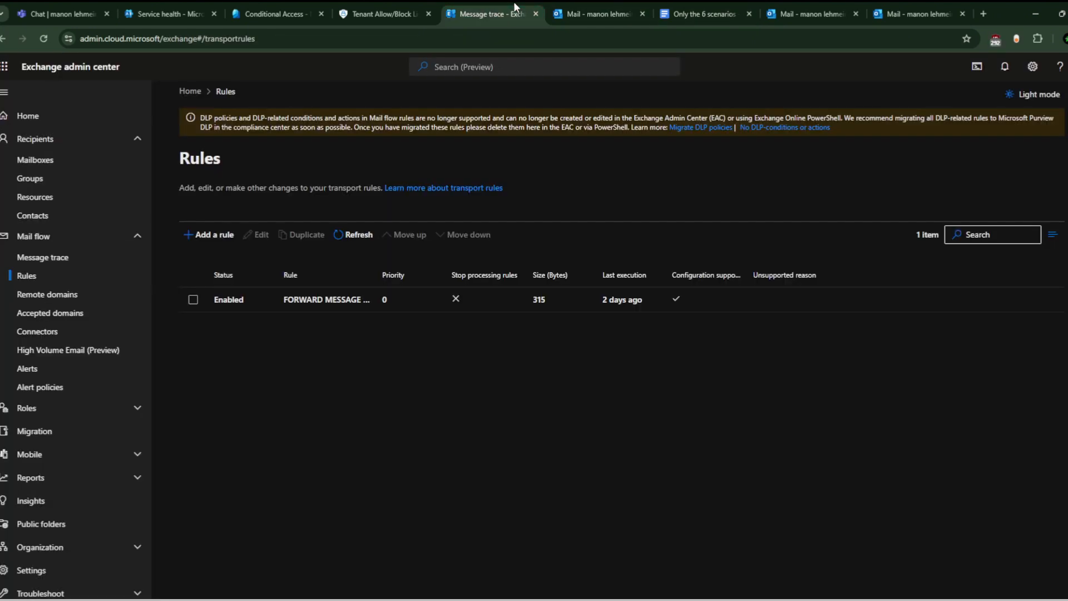
pyautogui.click(78, 162)
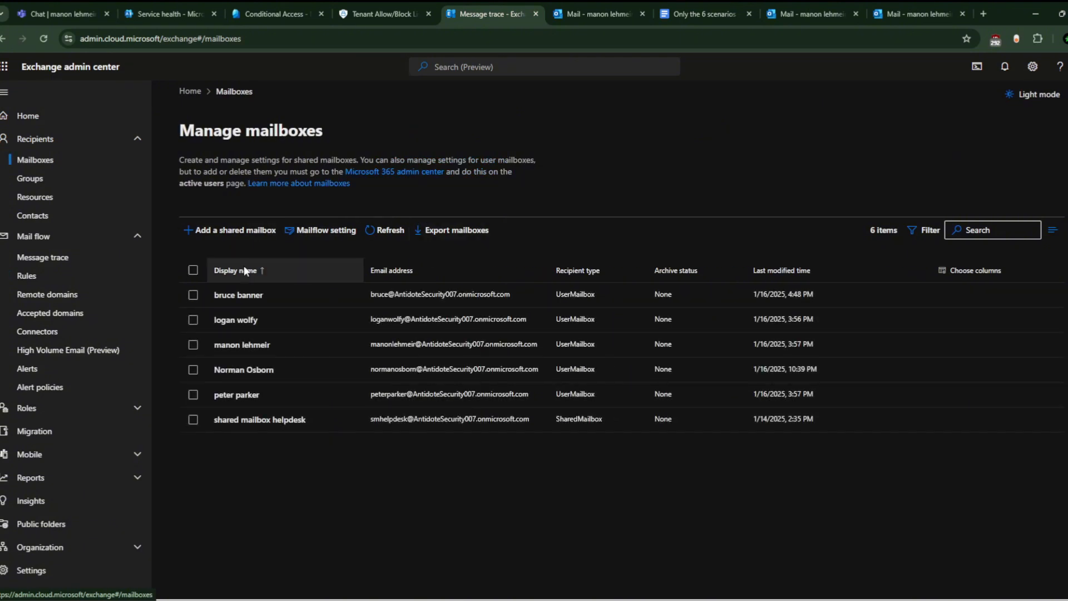
# Step: Open the user's Manage email forwarding settings from the mailbox's Mailbox tab
pyautogui.click(250, 345)
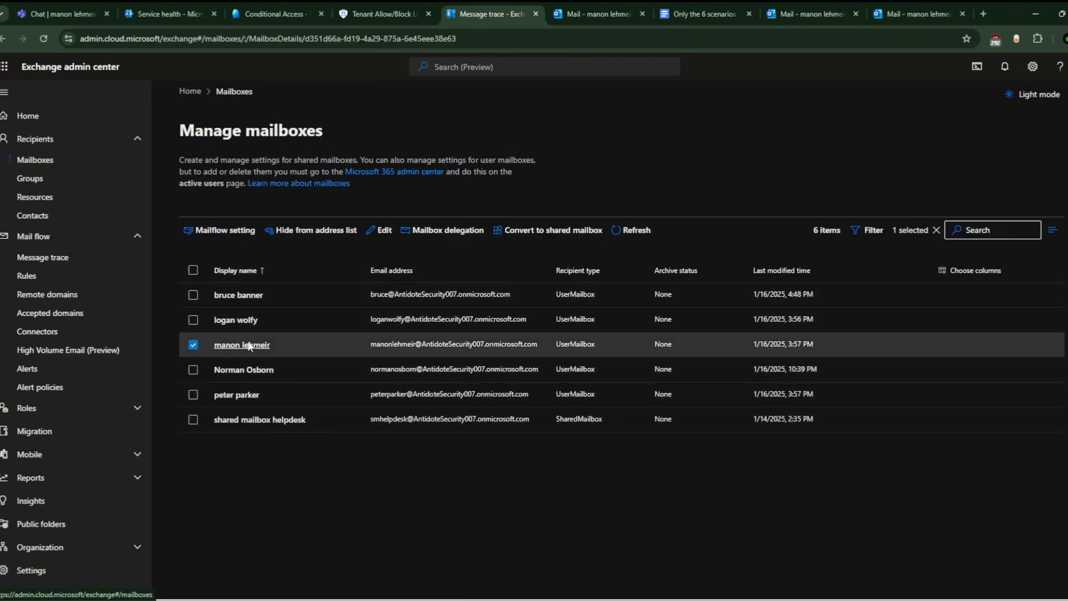
pyautogui.click(906, 196)
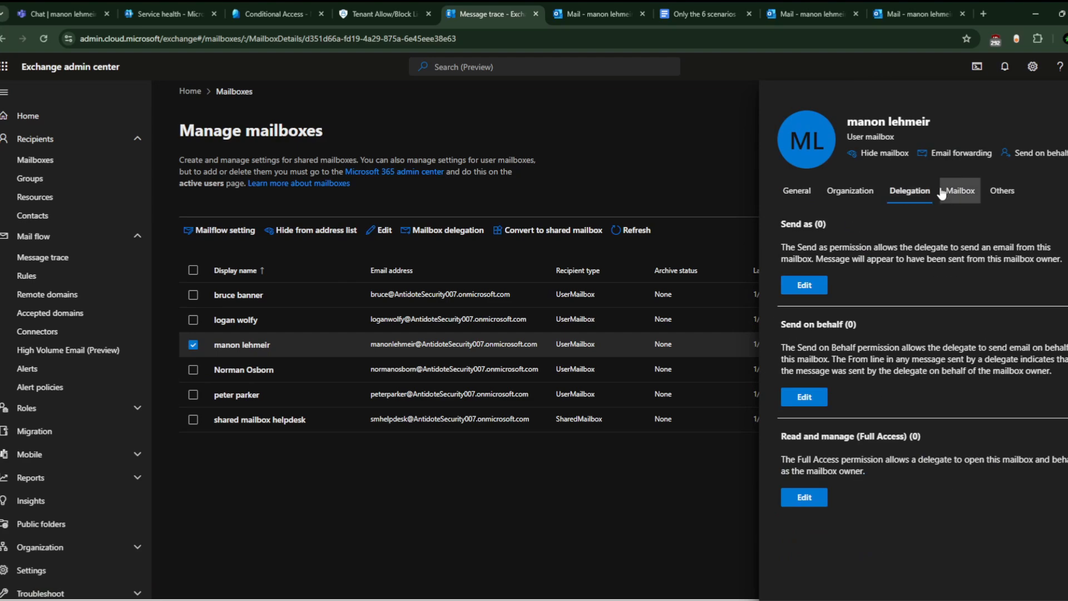
pyautogui.click(962, 192)
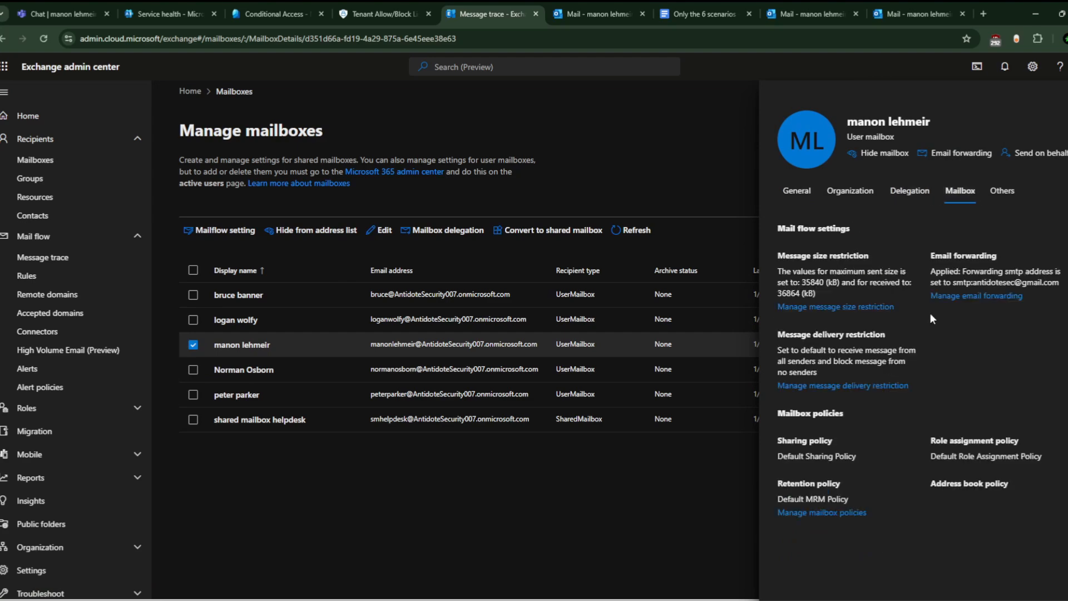
pyautogui.click(989, 296)
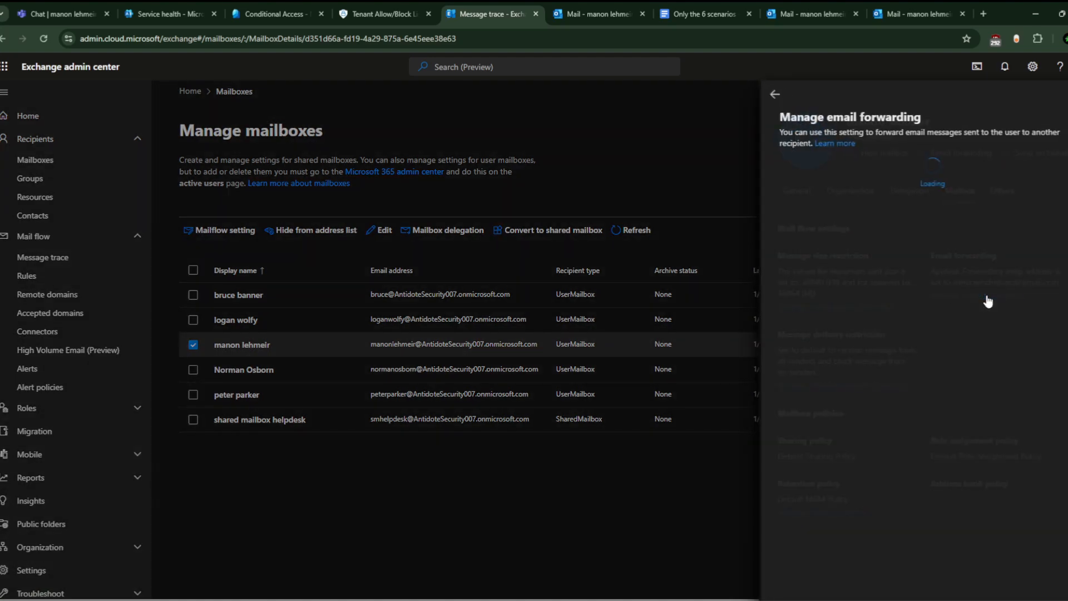
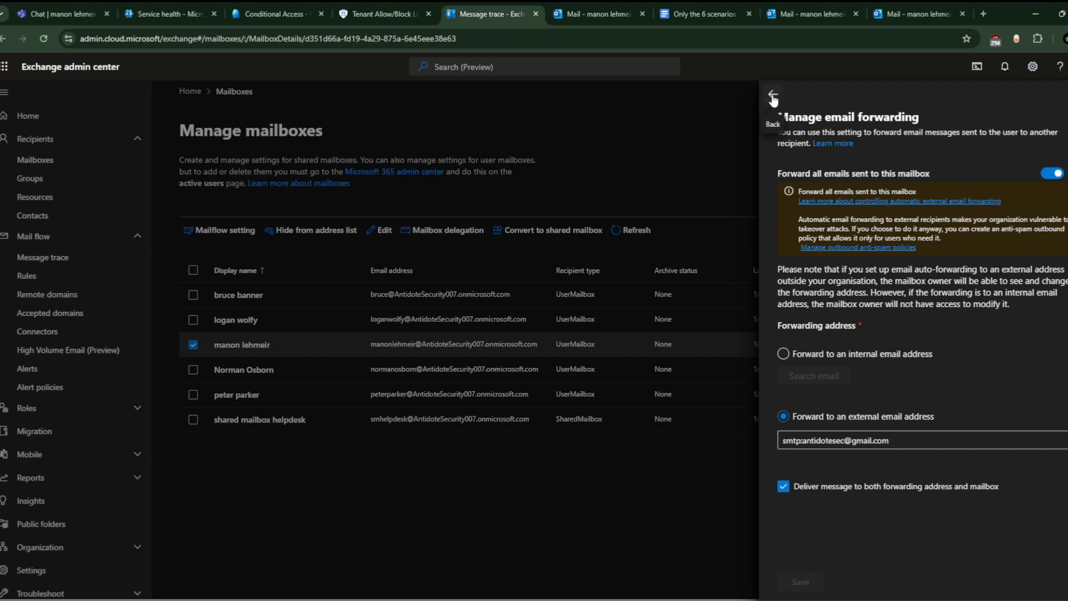
# Step: Return from the forwarding settings to the mailbox details, then bring up the Gmail window
pyautogui.click(773, 96)
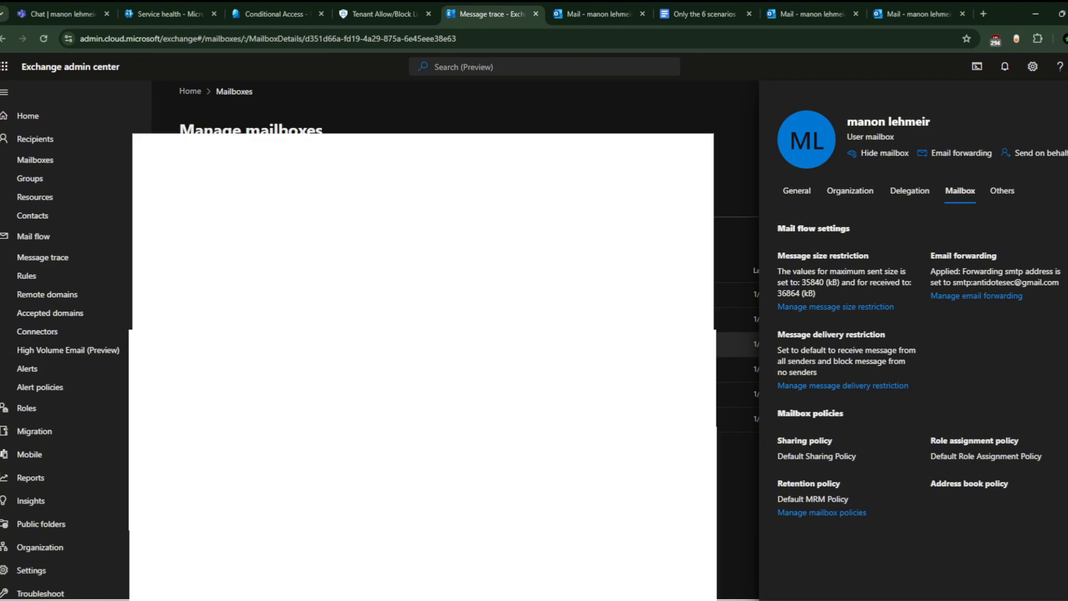
pyautogui.click(700, 595)
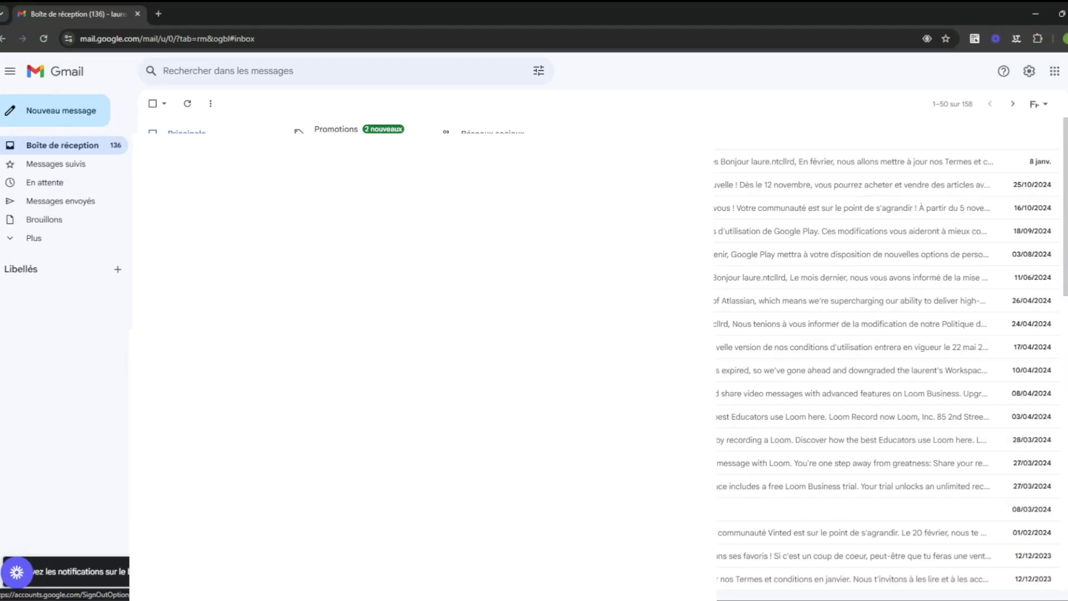
# Step: Confirm the signed-in Google account and address a new Gmail message to the user's mailbox
pyautogui.click(1067, 71)
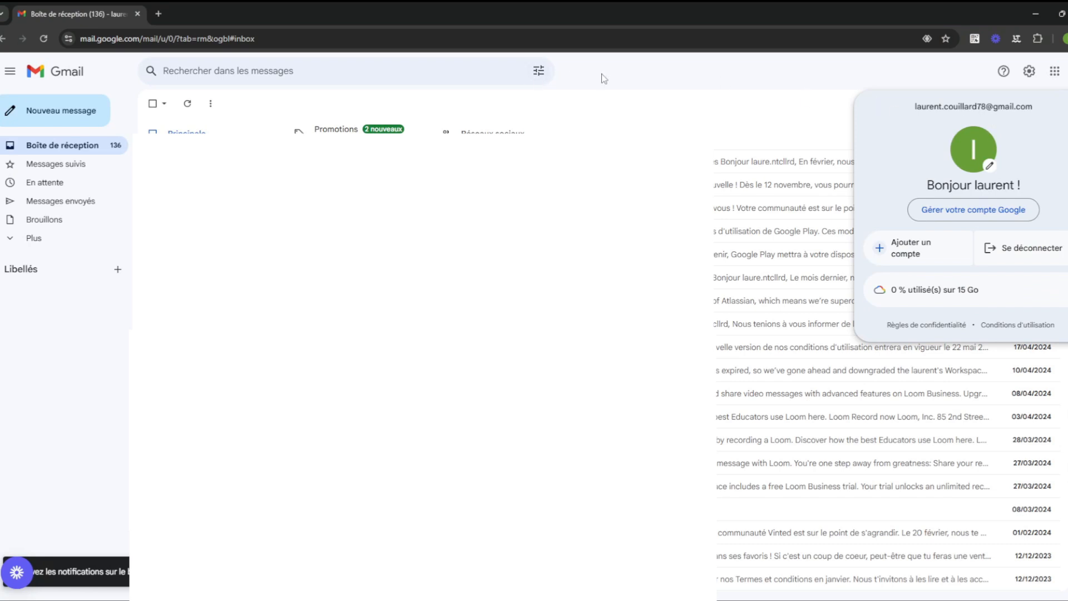
pyautogui.click(648, 80)
pyautogui.click(50, 109)
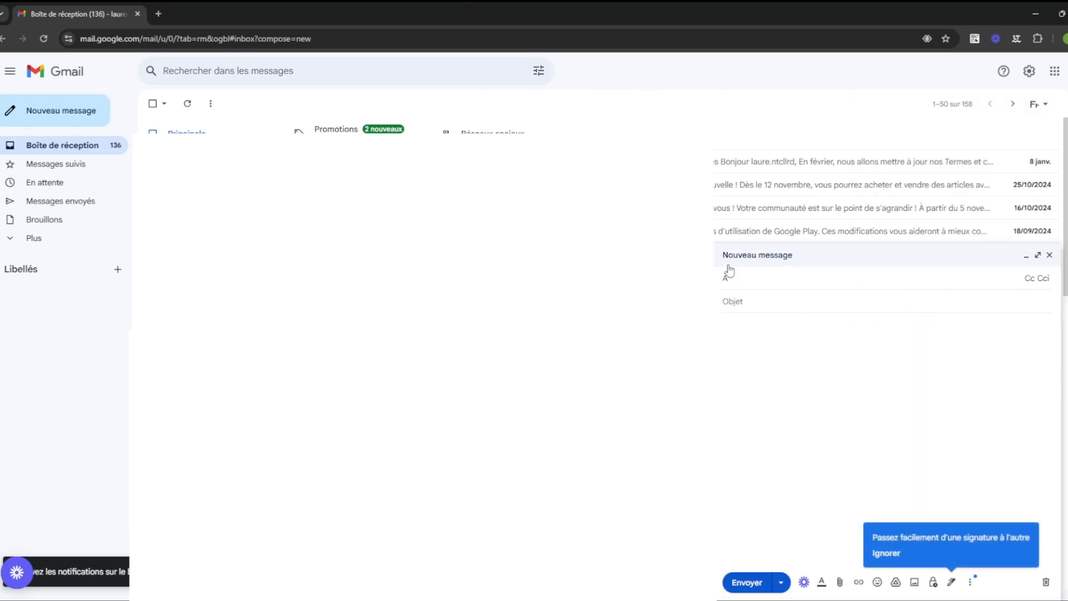
pyautogui.write('nmano')
pyautogui.press('BackSpace')
pyautogui.press('BackSpace')
pyautogui.press('BackSpace')
pyautogui.press('BackSpace')
pyautogui.press('BackSpace')
pyautogui.write('man')
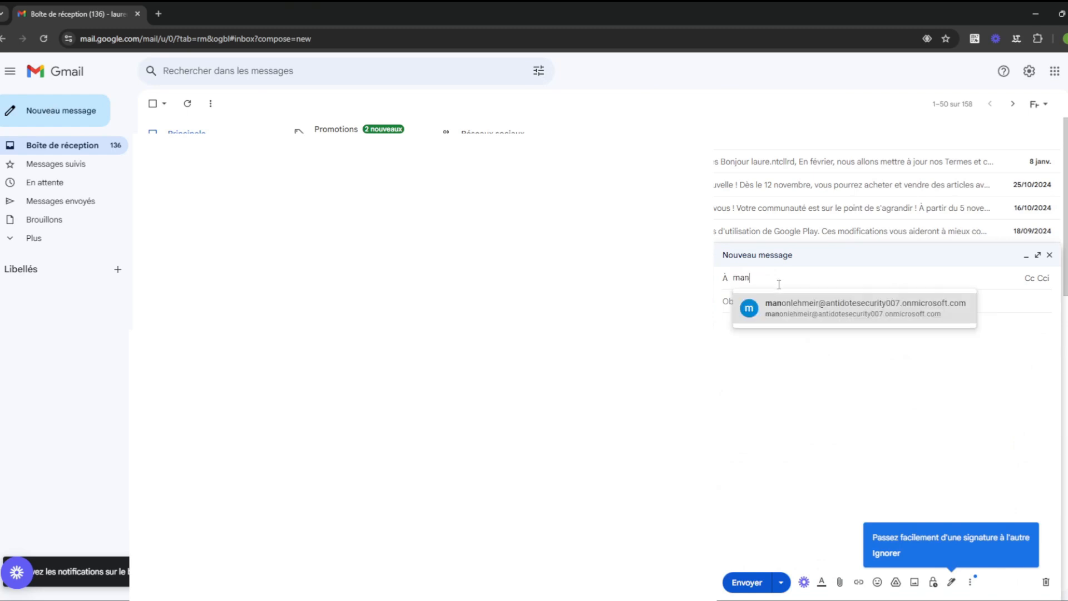
pyautogui.click(801, 307)
# Step: Give the message subject 'hye hey' and body 'hey heyu', then send it
pyautogui.click(745, 303)
pyautogui.write('hye hey')
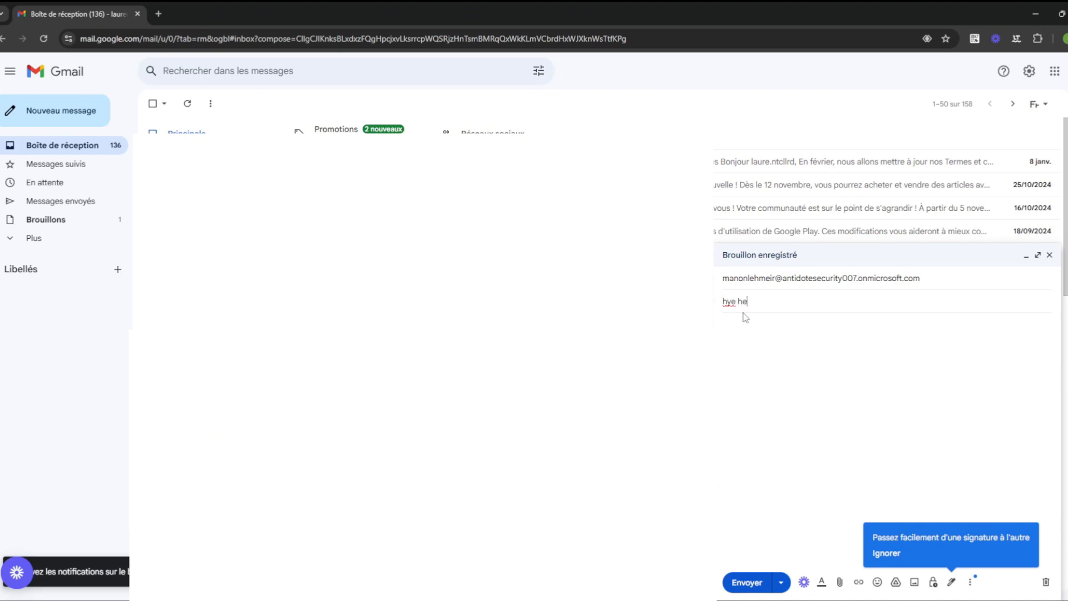
pyautogui.click(754, 333)
pyautogui.write('hey heyu')
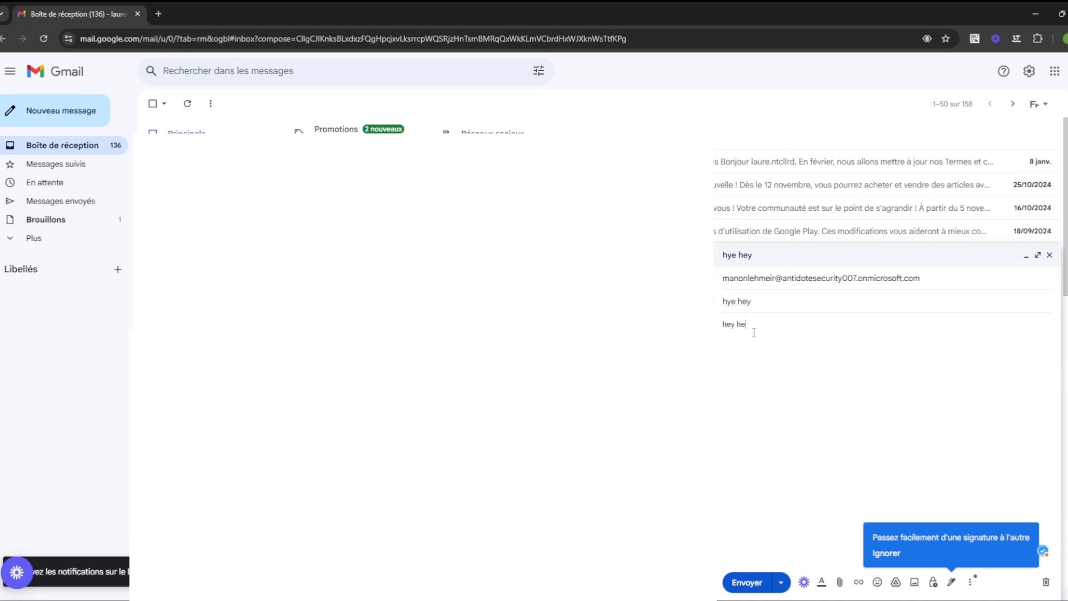
pyautogui.click(746, 582)
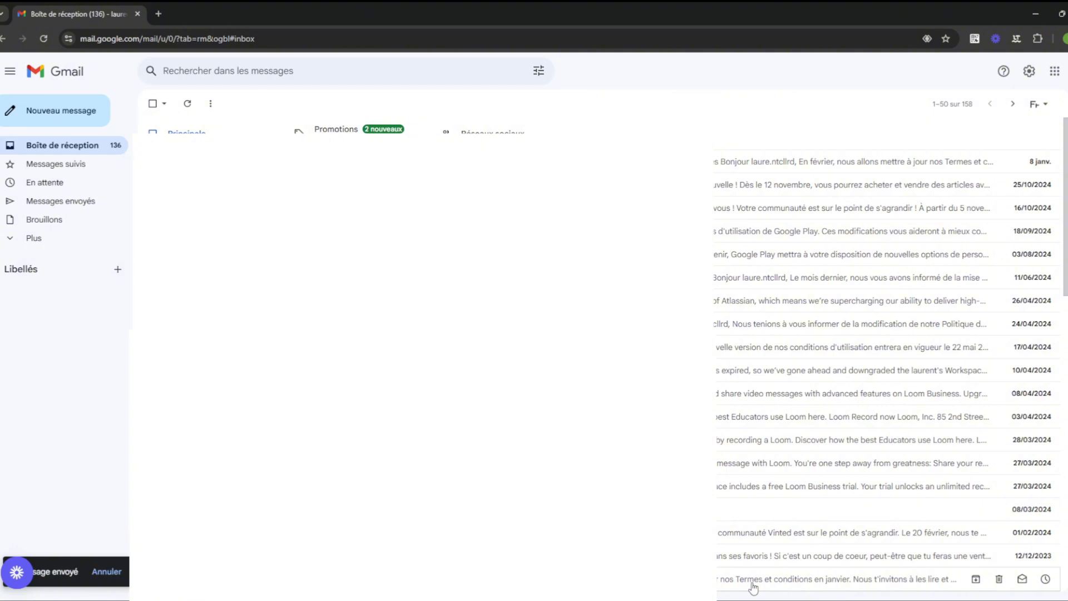
# Step: Minimize Gmail, close the bounce's Message details in Outlook, and reload the mailbox
pyautogui.click(1034, 10)
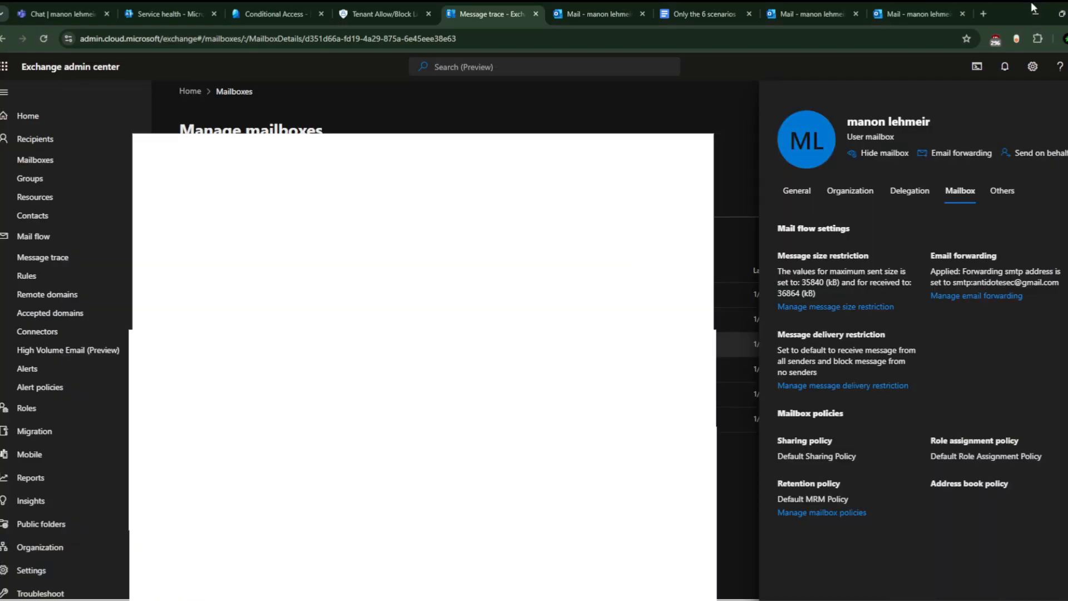
pyautogui.click(579, 9)
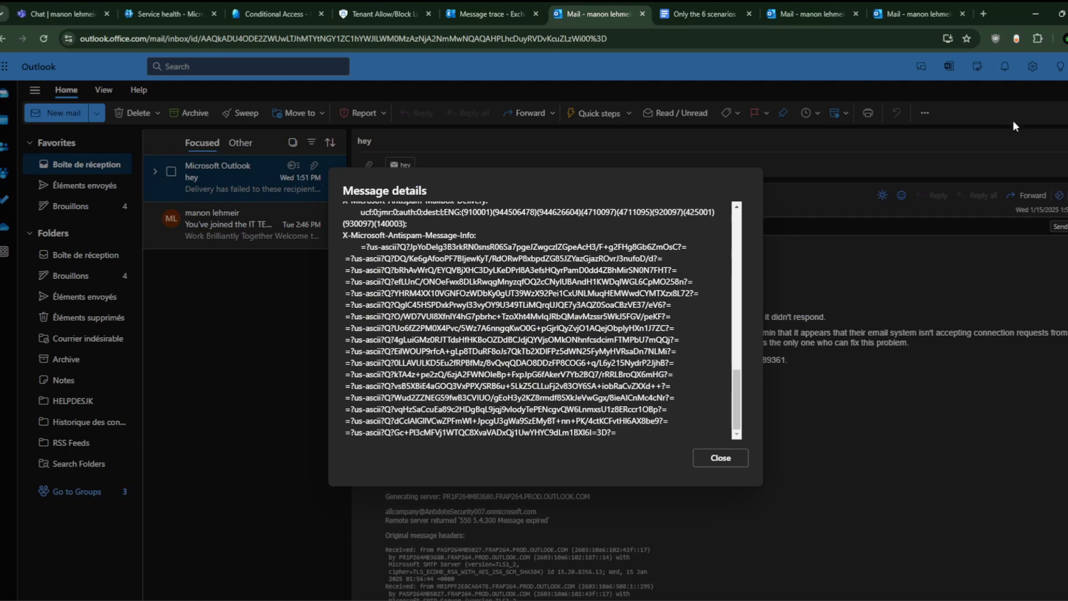
pyautogui.click(718, 458)
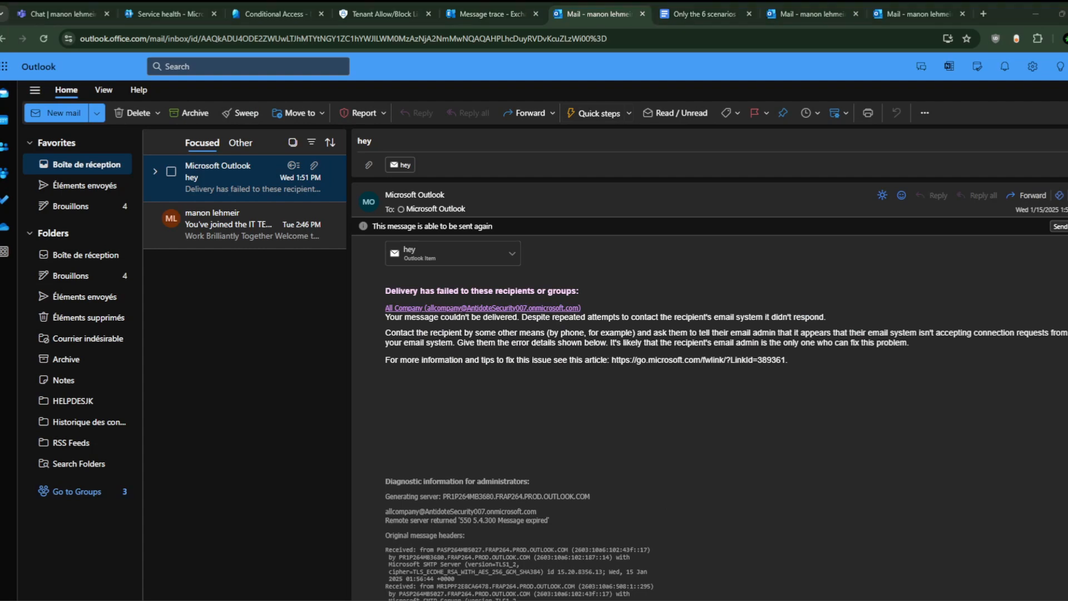
pyautogui.click(43, 38)
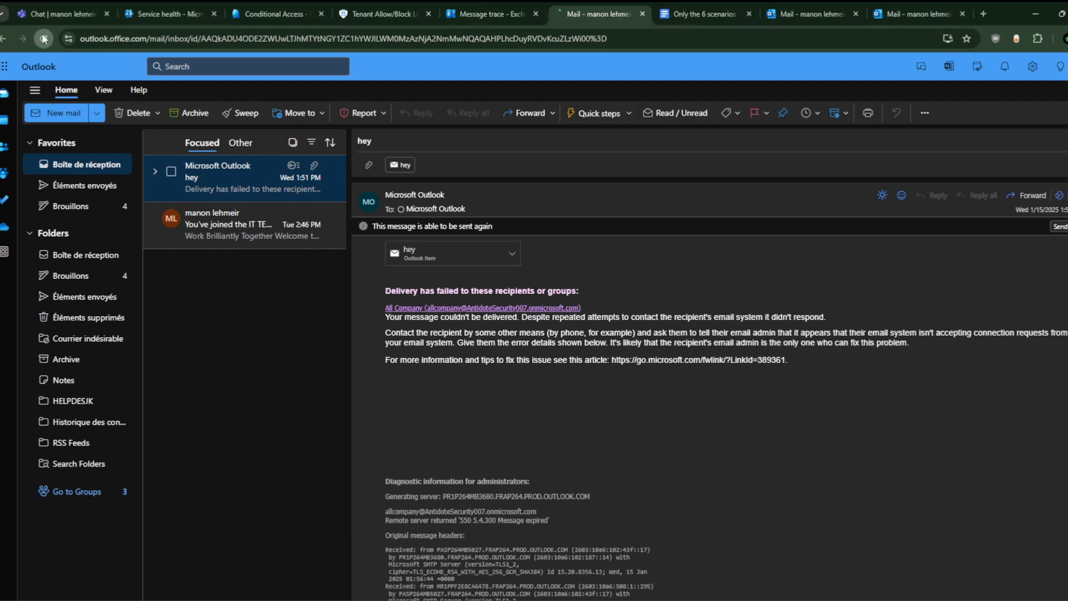
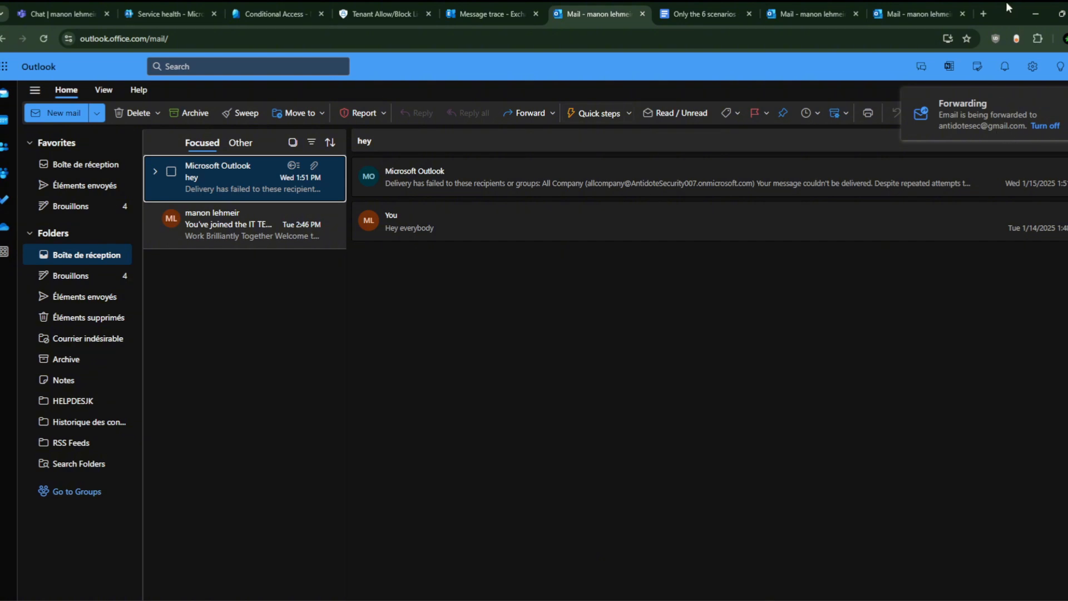
# Step: Start a new Chrome tab beside Outlook, showing the Google start page
pyautogui.click(985, 14)
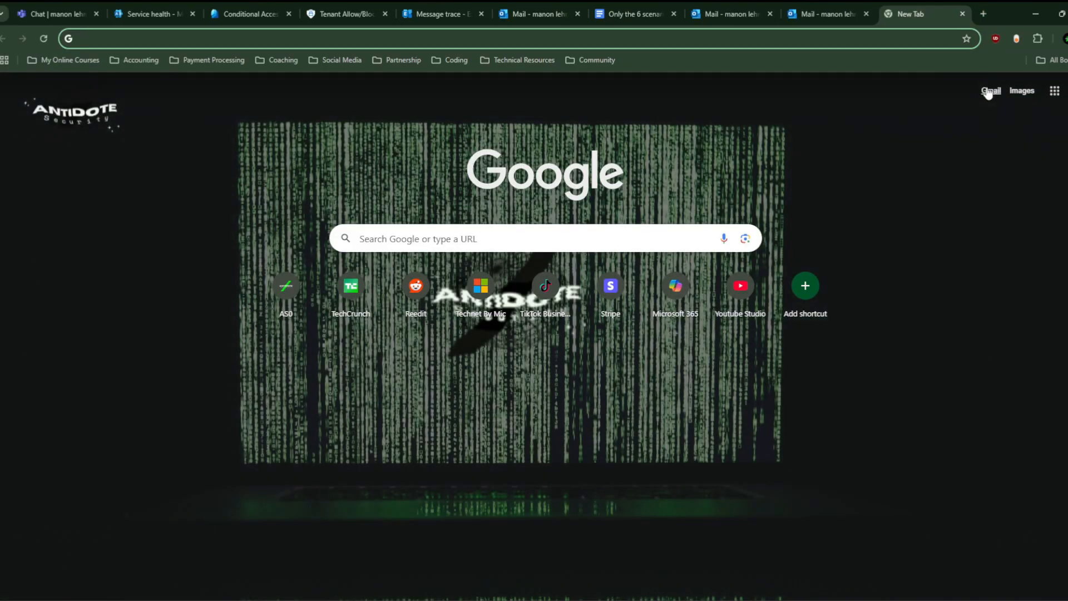
# Step: Go to Gmail and open the forwarded 'hye hey' message at the top of the Primary inbox
pyautogui.click(989, 92)
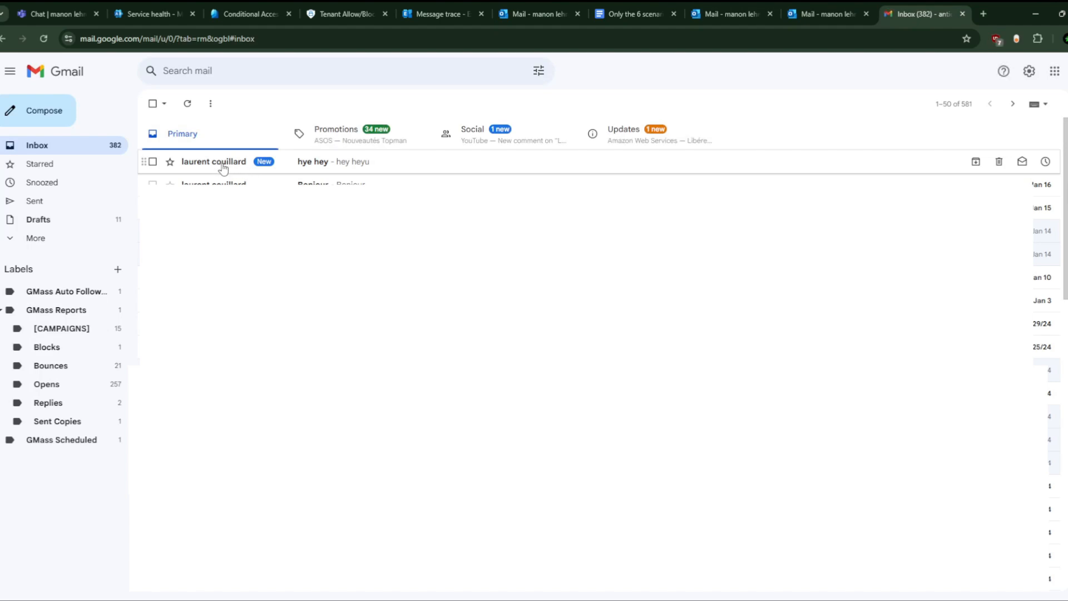
pyautogui.click(226, 165)
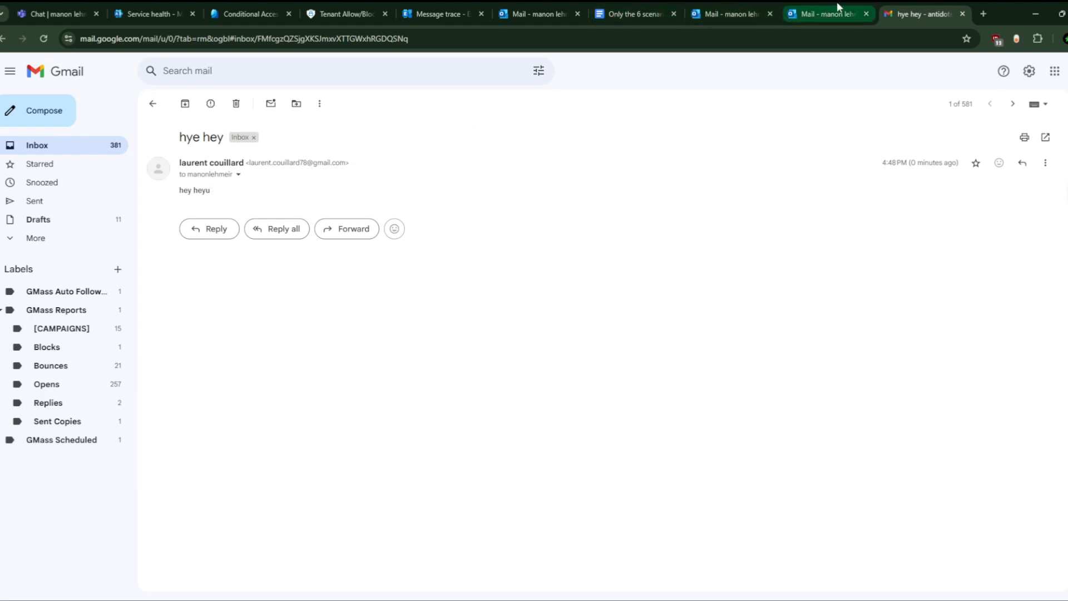
pyautogui.moveTo(837, 2)
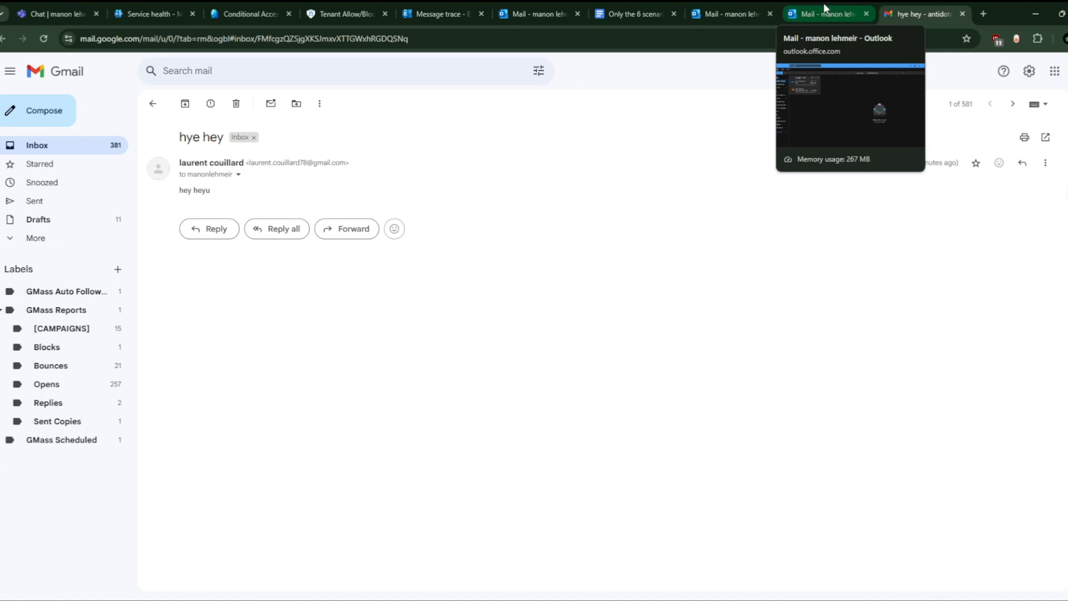
# Step: Return to the Outlook mail tabs and close the duplicate one, leaving the inbox showing
pyautogui.click(821, 2)
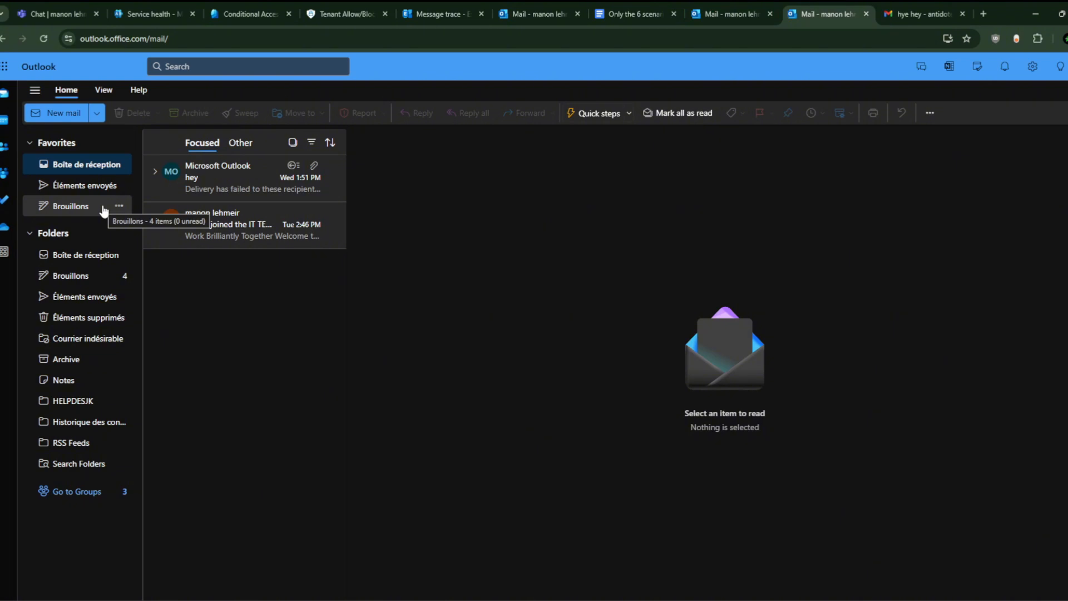
pyautogui.click(721, 7)
pyautogui.click(852, 131)
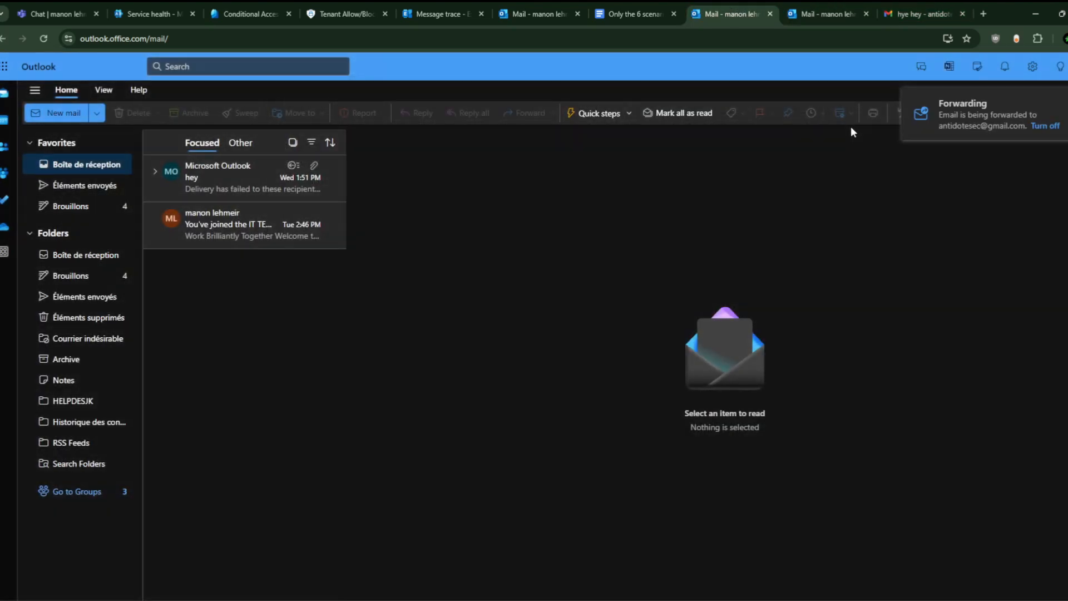
pyautogui.click(866, 14)
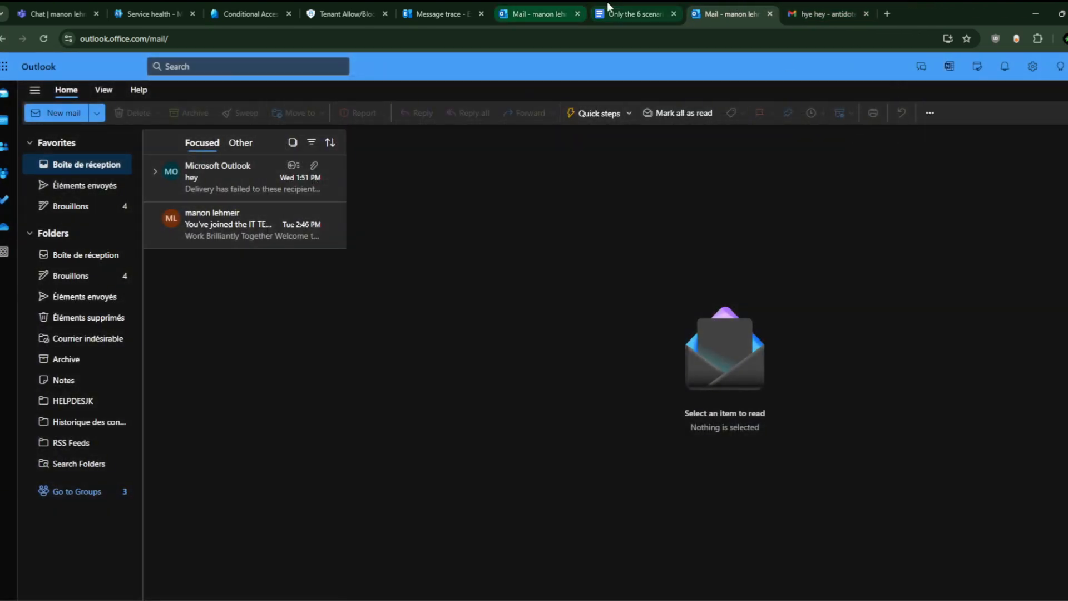
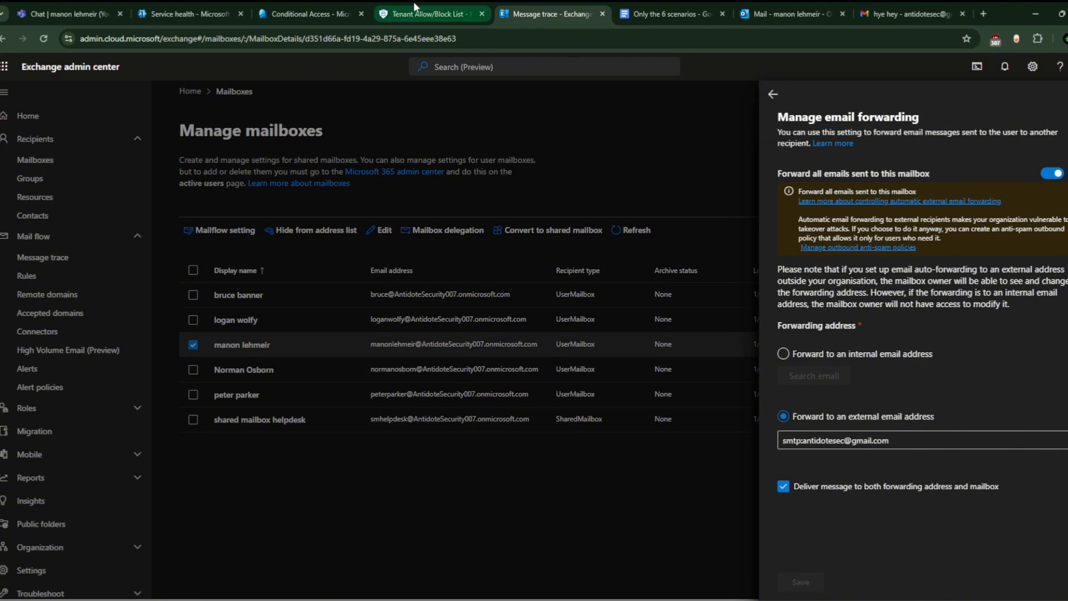
# Step: From the Tenant Allow/Block Lists page, go back to Threat policies and open Anti-spam
pyautogui.click(413, 1)
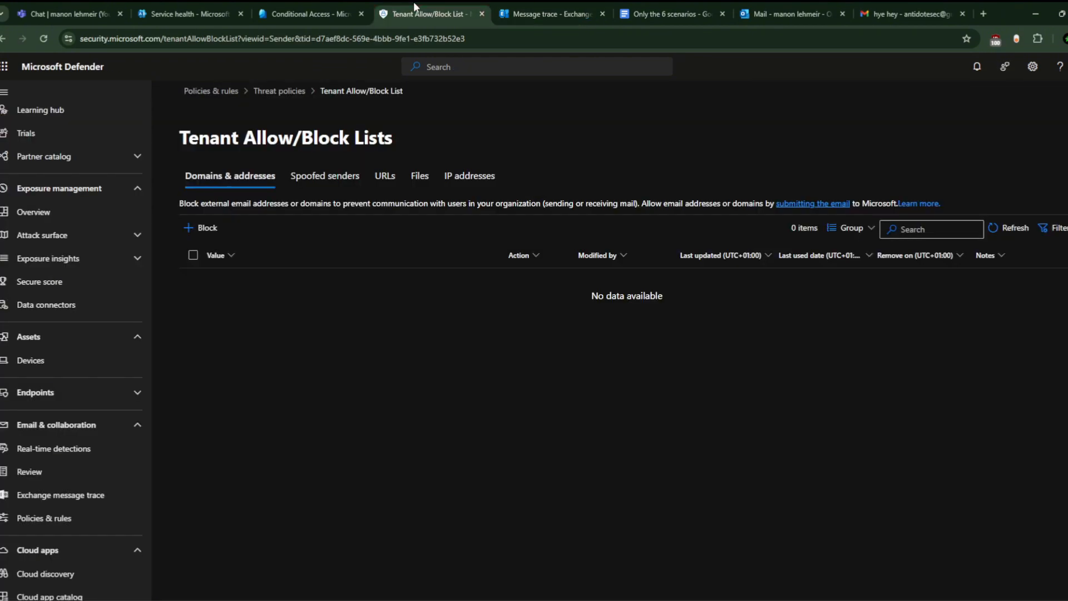
pyautogui.click(280, 95)
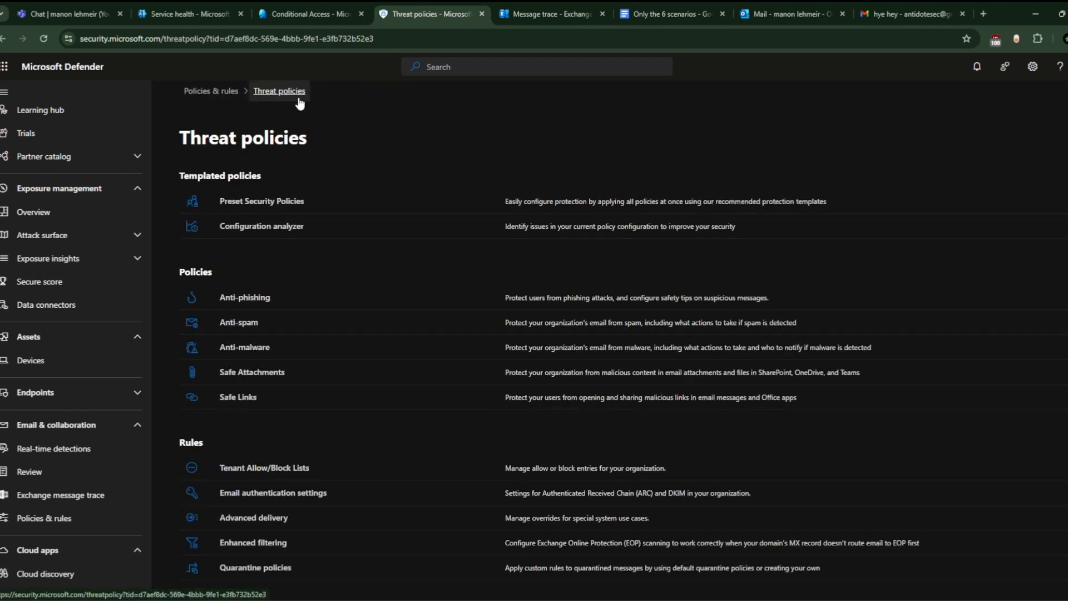
pyautogui.click(240, 323)
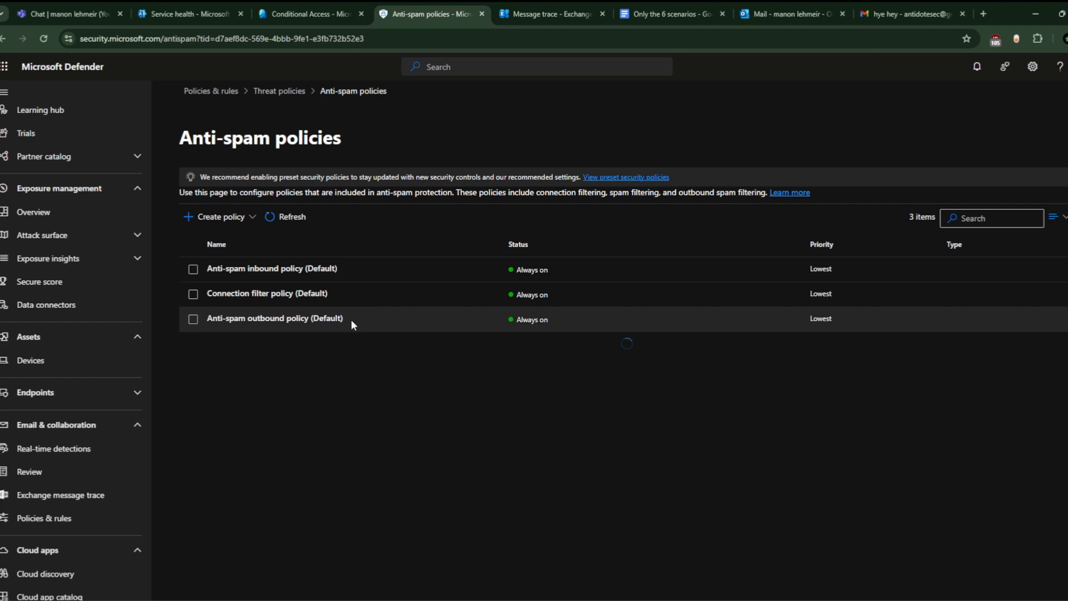
# Step: Check the Anti-spam outbound policy (Default) forwarding rule, keep it System-controlled, then leave for Conditional Access
pyautogui.click(351, 320)
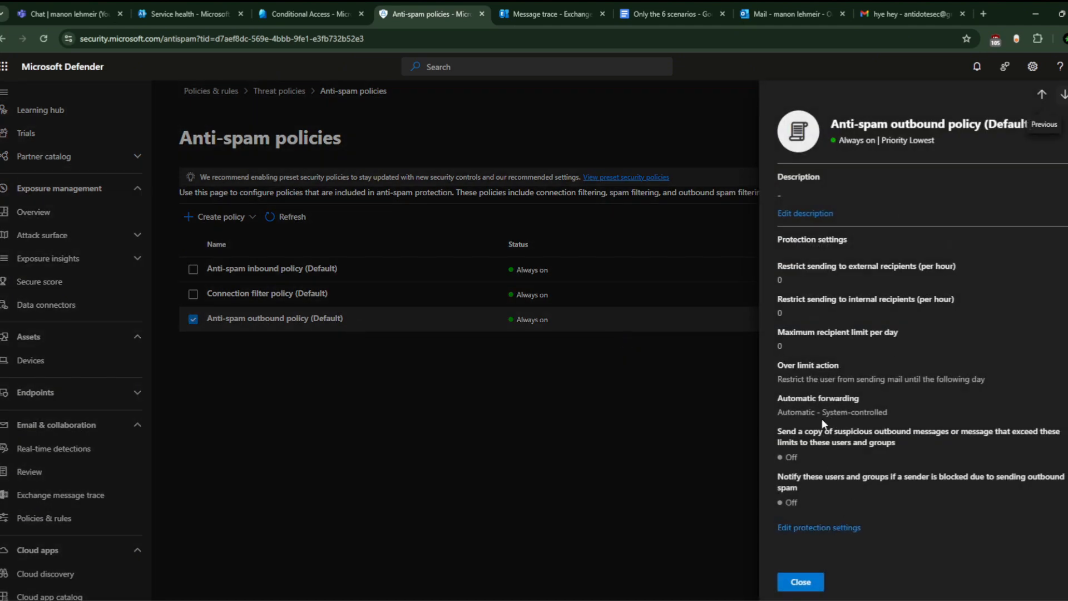
pyautogui.click(839, 528)
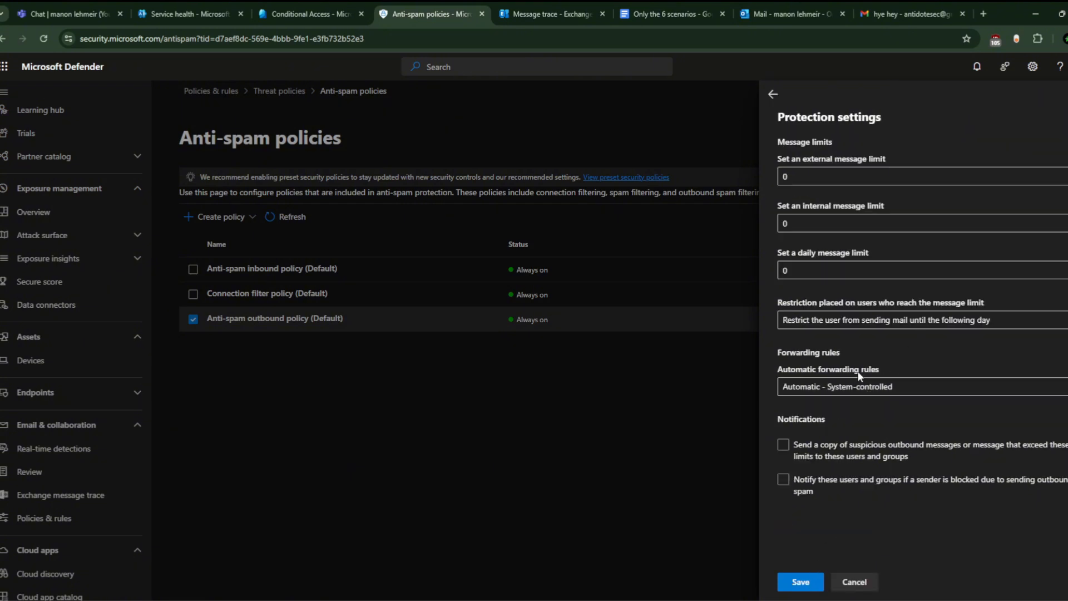
pyautogui.click(896, 390)
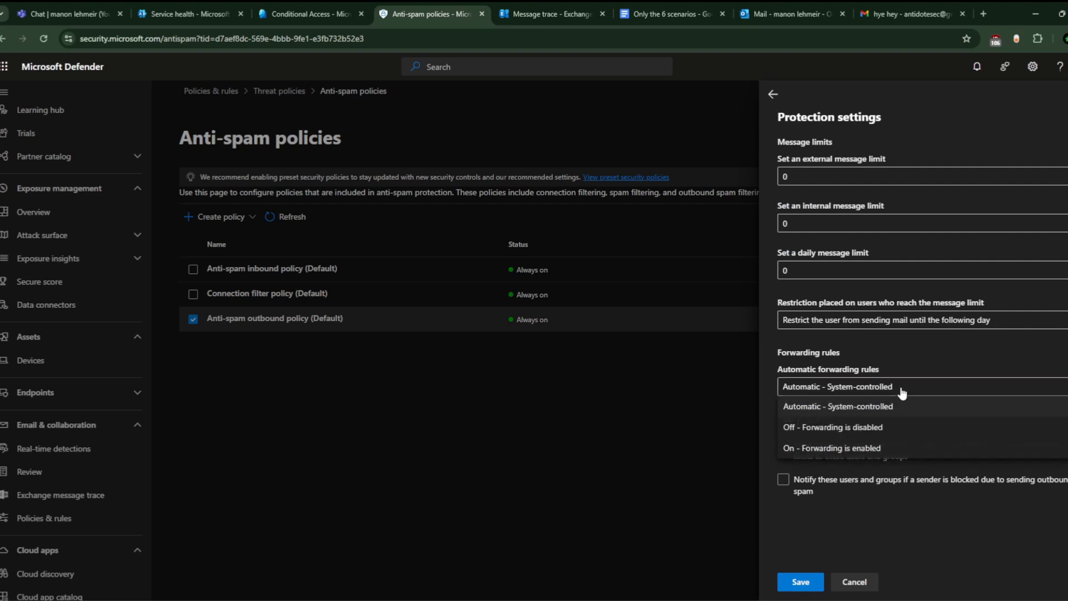
pyautogui.click(933, 367)
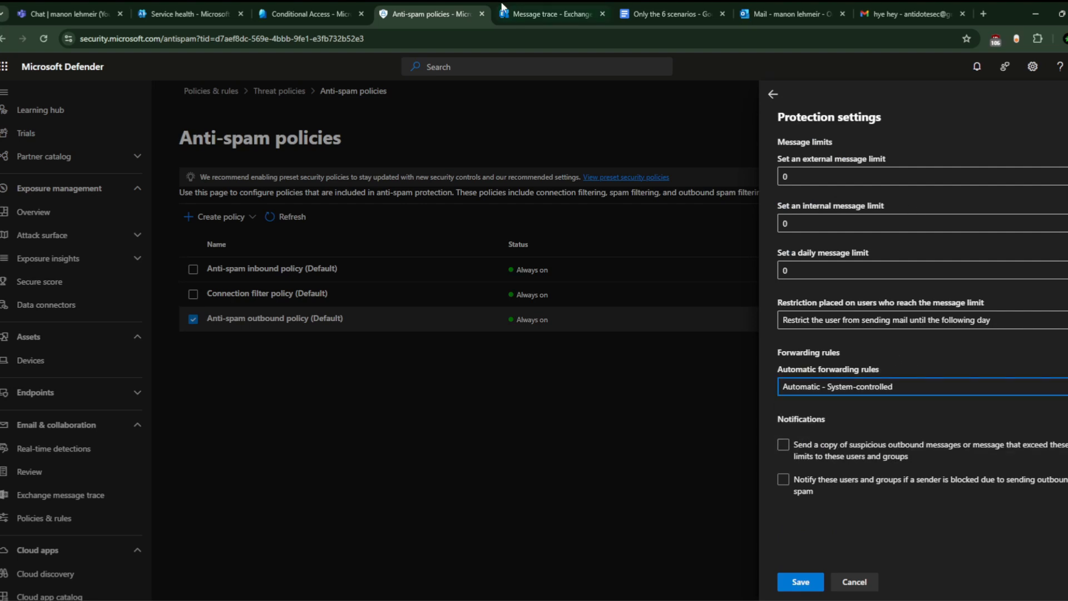
pyautogui.click(310, 8)
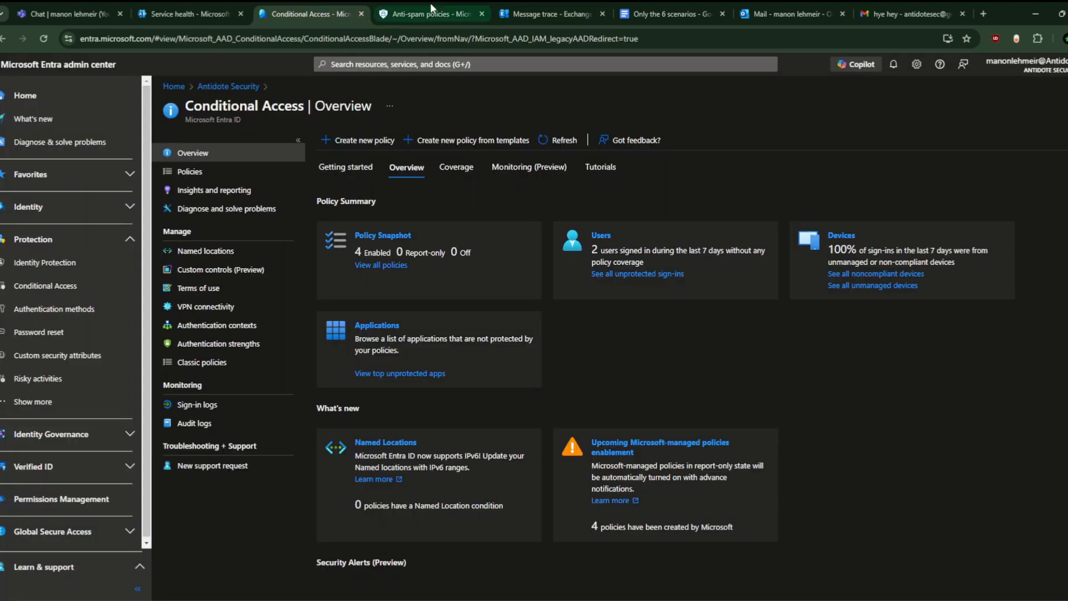
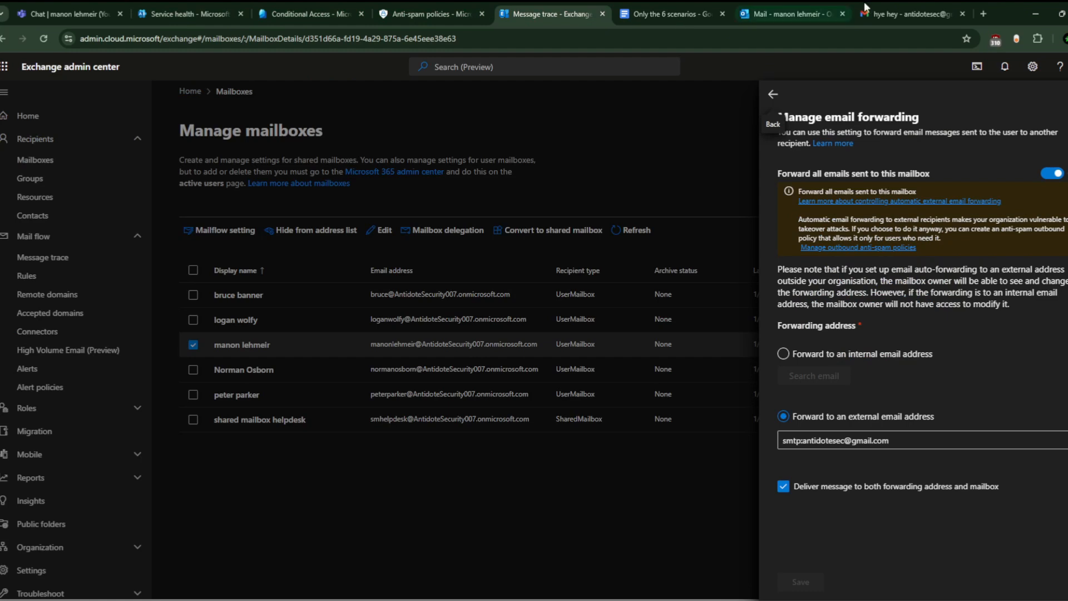
# Step: Check the forwarded message in Gmail, then close the outbound anti-spam policy without saving changes
pyautogui.click(913, 14)
pyautogui.click(432, 14)
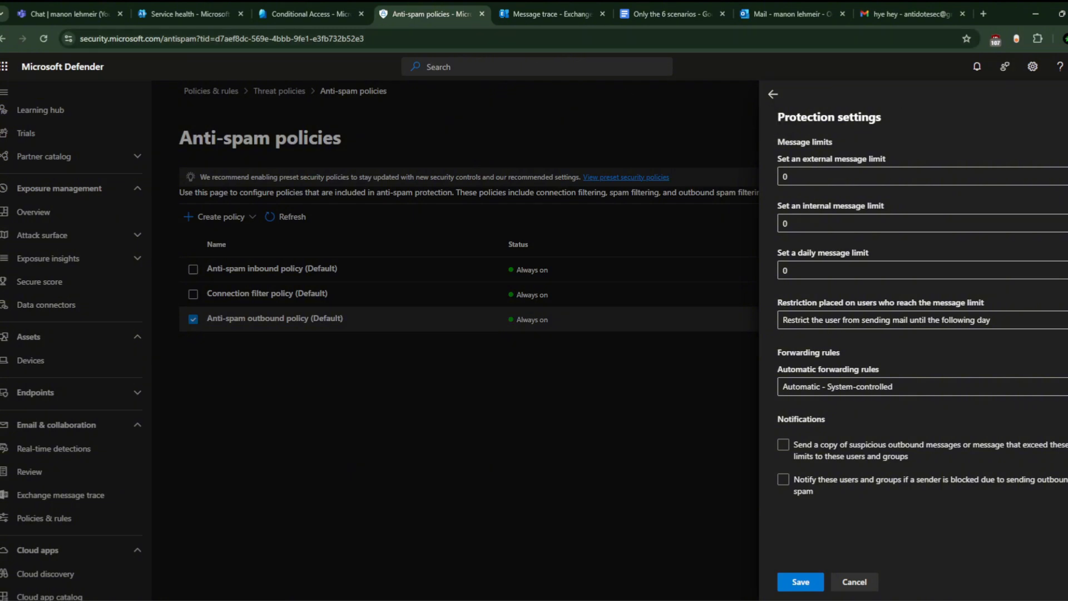
pyautogui.click(1067, 94)
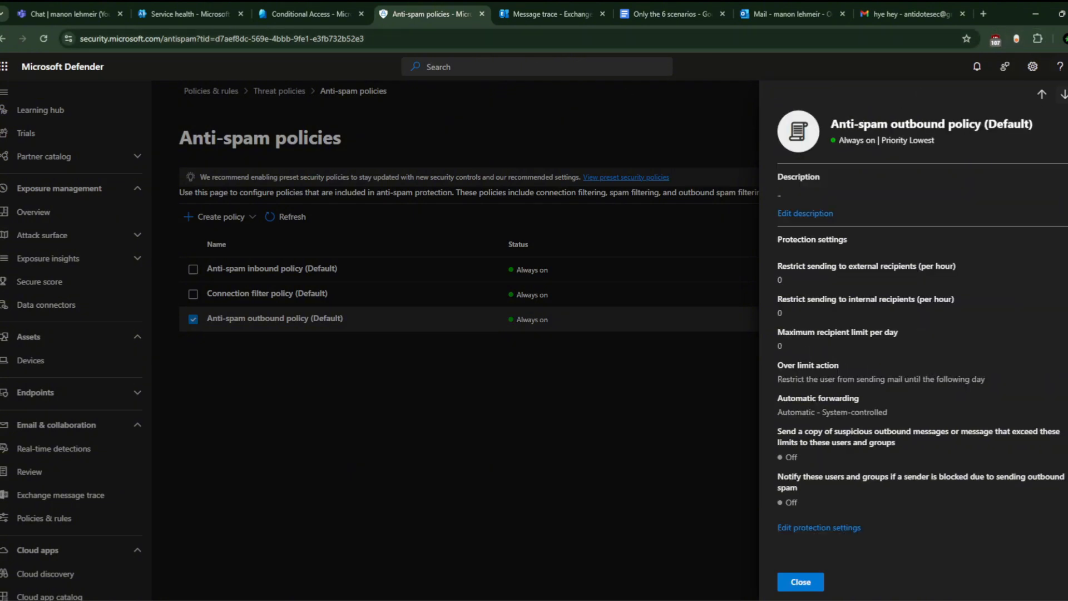
pyautogui.click(1067, 95)
# Step: Switch to the Entra Conditional Access overview, which shows 4 enabled policies
pyautogui.click(342, 7)
pyautogui.click(403, 6)
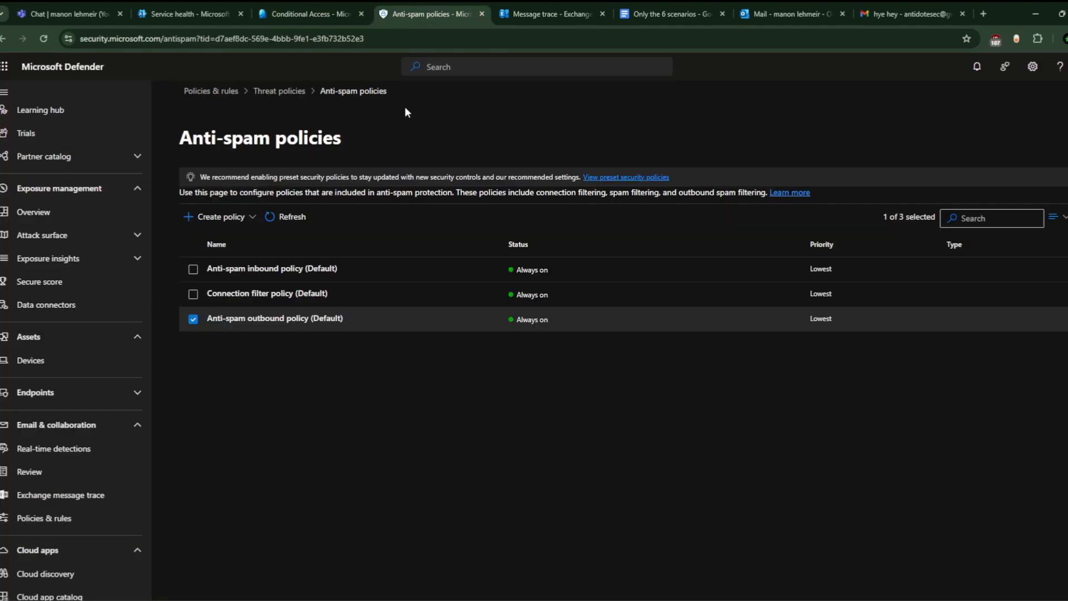
pyautogui.click(309, 8)
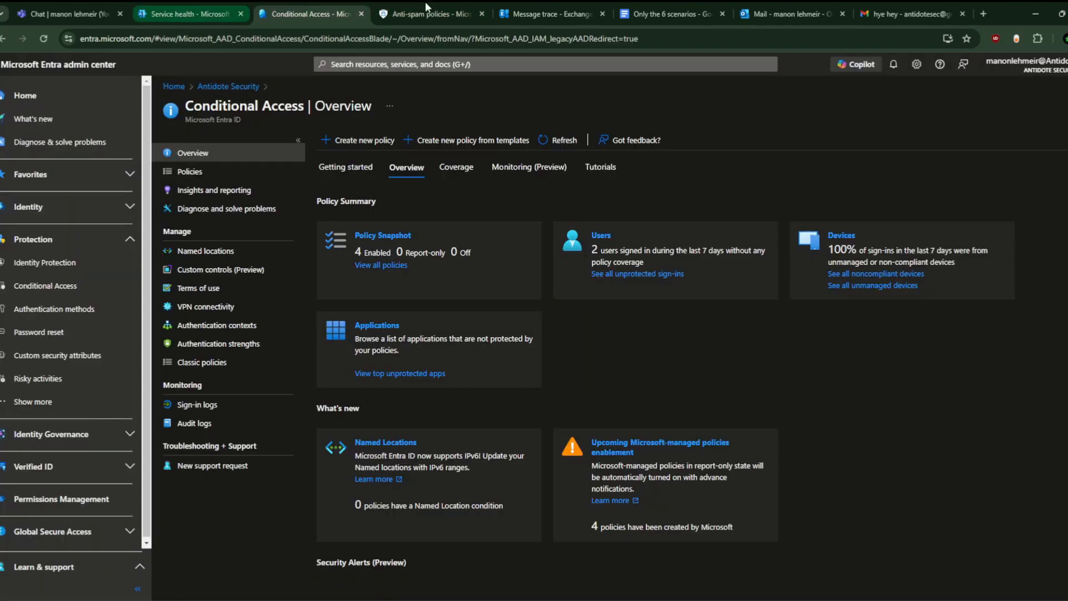
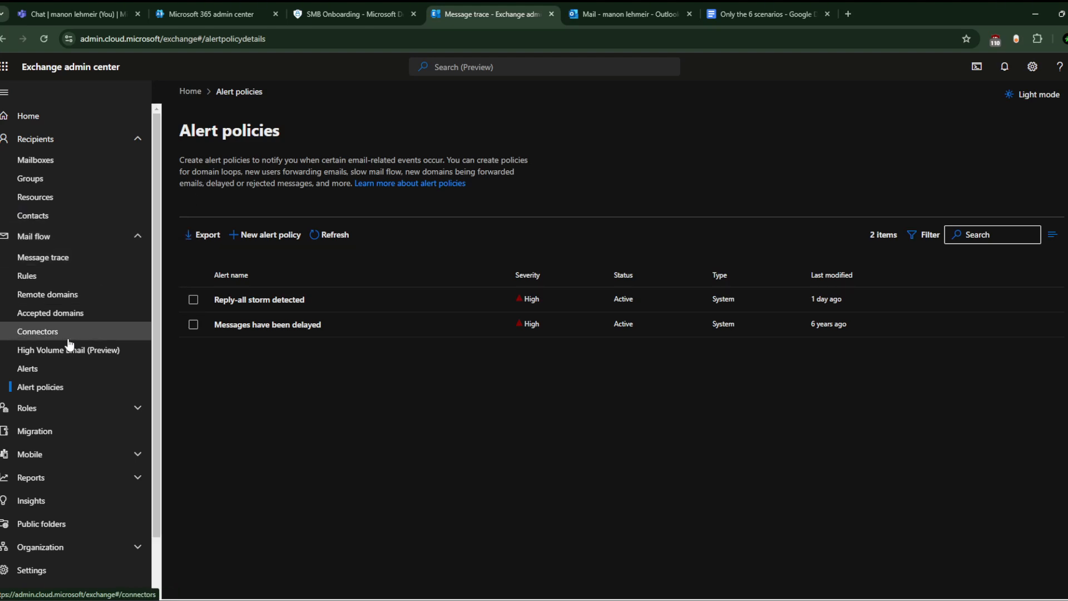
# Step: Confirm the Exchange mail flow alerts are empty for 7 days, then switch to the Microsoft Defender welcome page
pyautogui.click(70, 372)
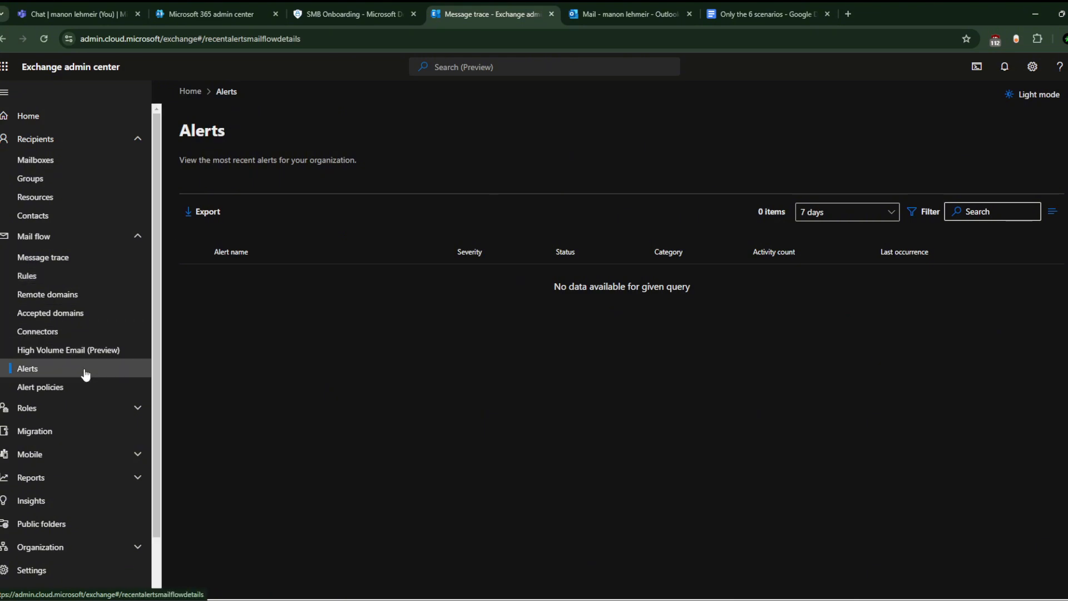
pyautogui.click(342, 11)
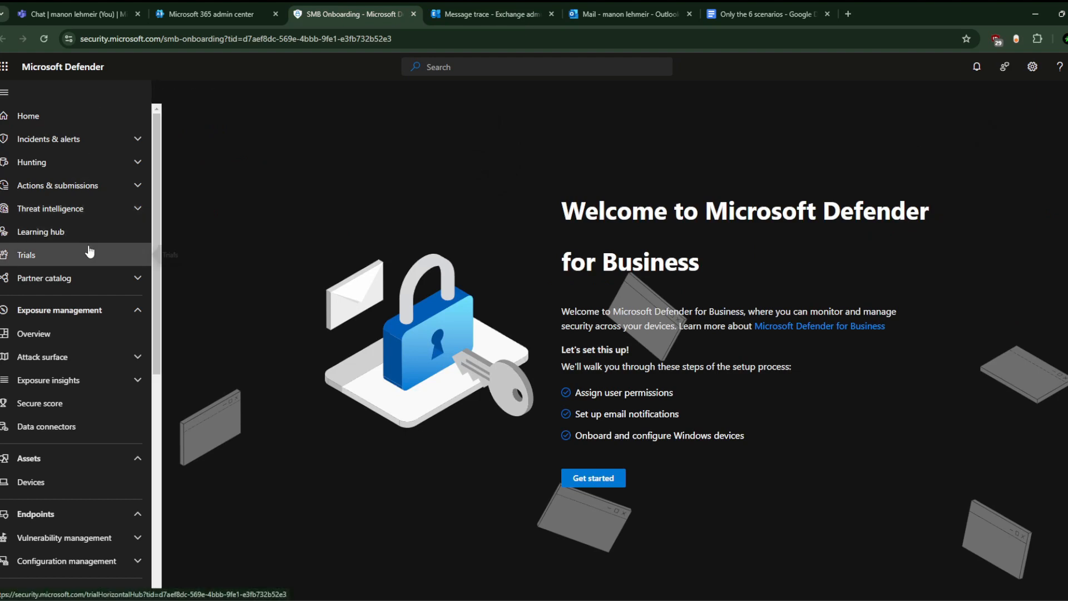
# Step: Find no Defender email and collaboration alerts for 12/17/2024–1/17/2025, then open the new Exchange Alerts page
pyautogui.click(120, 138)
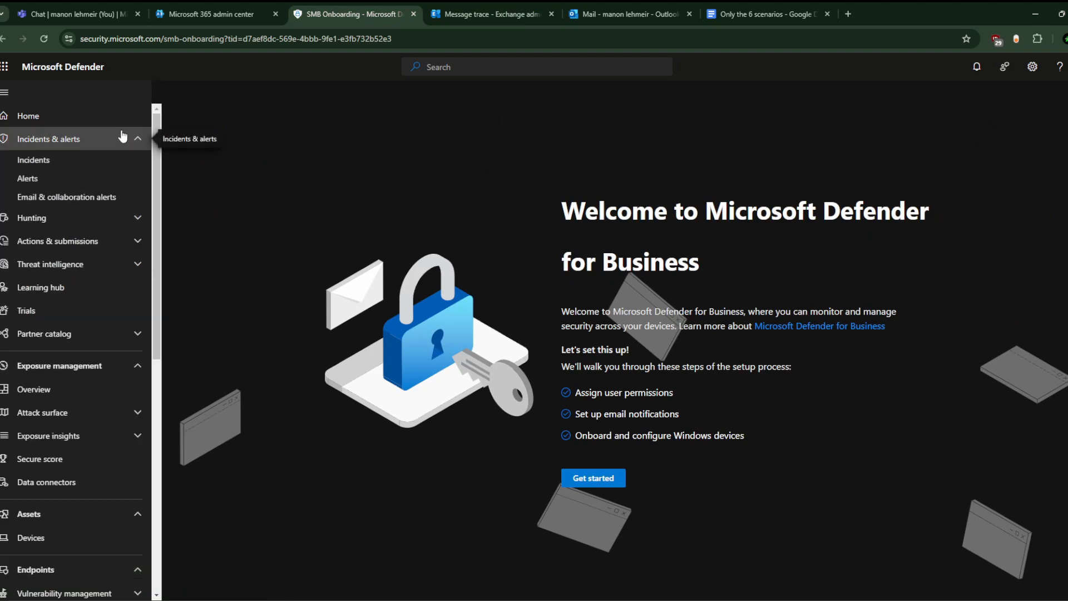
pyautogui.click(93, 197)
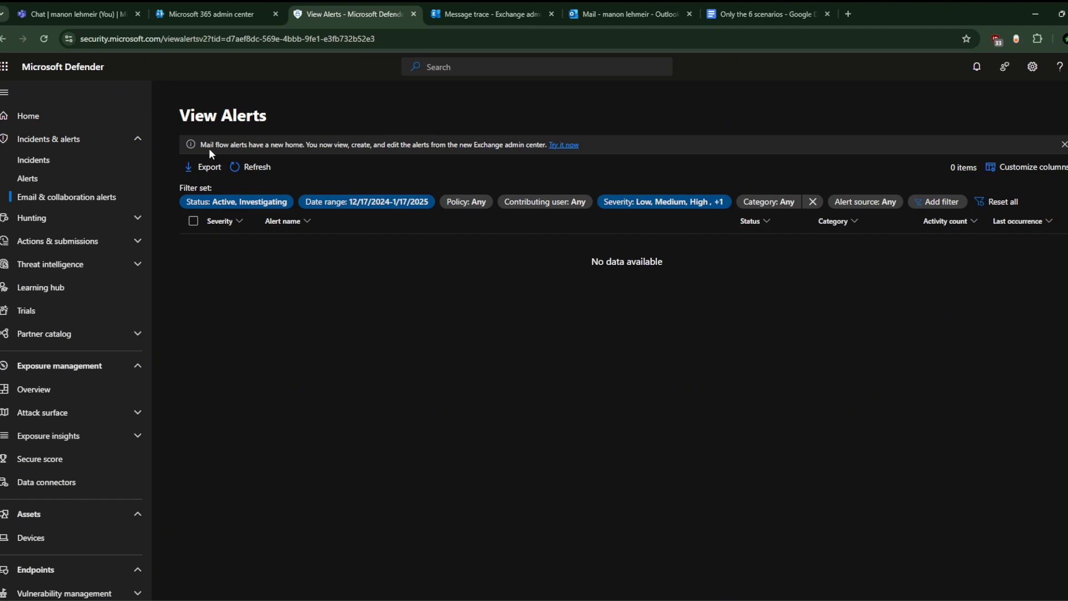
pyautogui.click(577, 149)
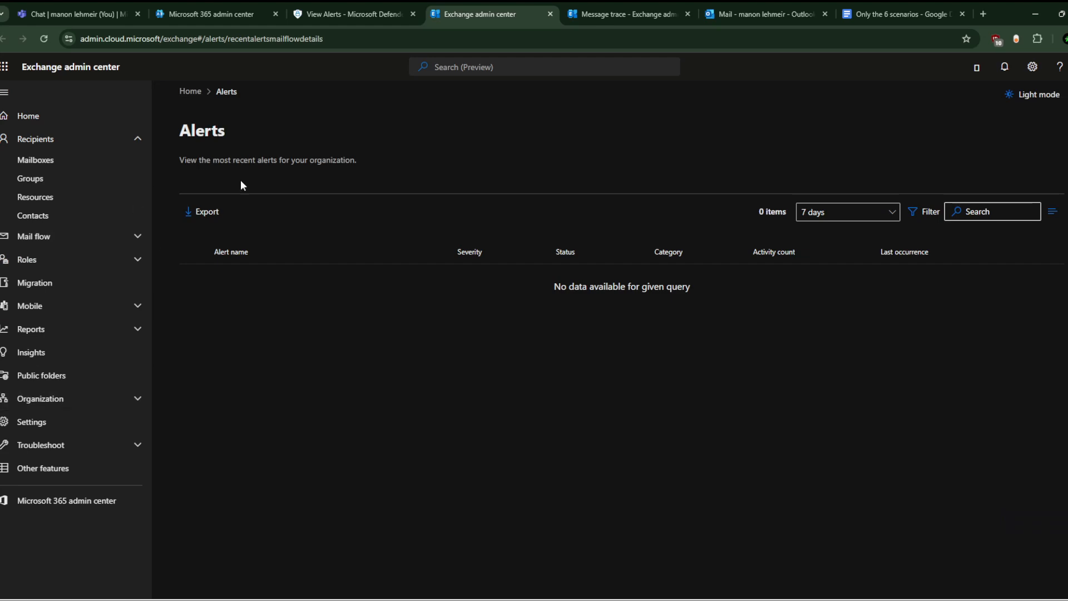
# Step: Expand the Exchange mail flow pages, then go to the Microsoft 365 admin center home and expand Support
pyautogui.click(89, 239)
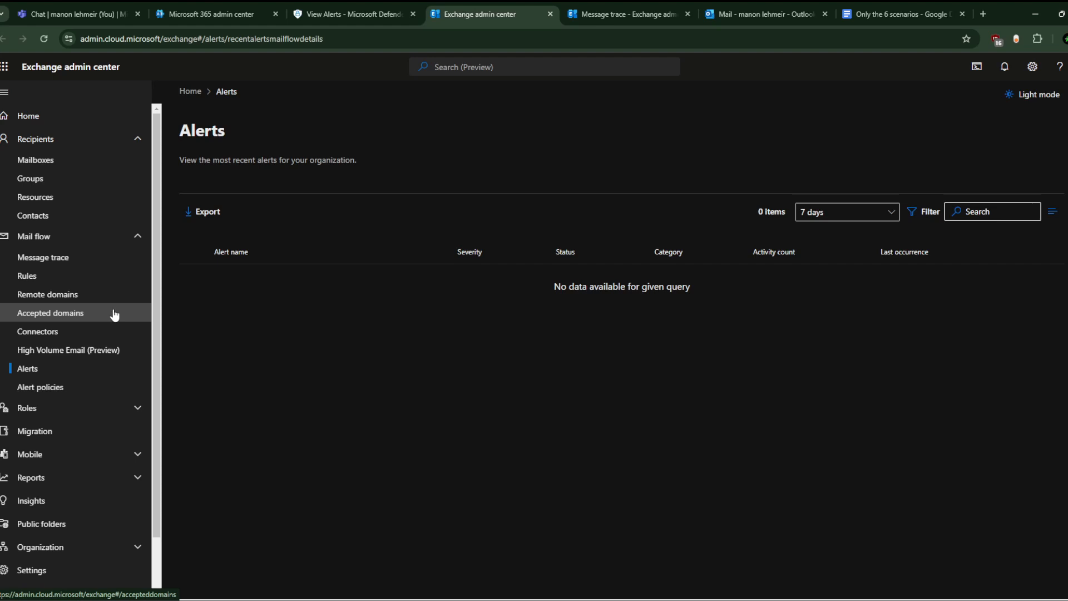
pyautogui.click(193, 7)
pyautogui.click(91, 225)
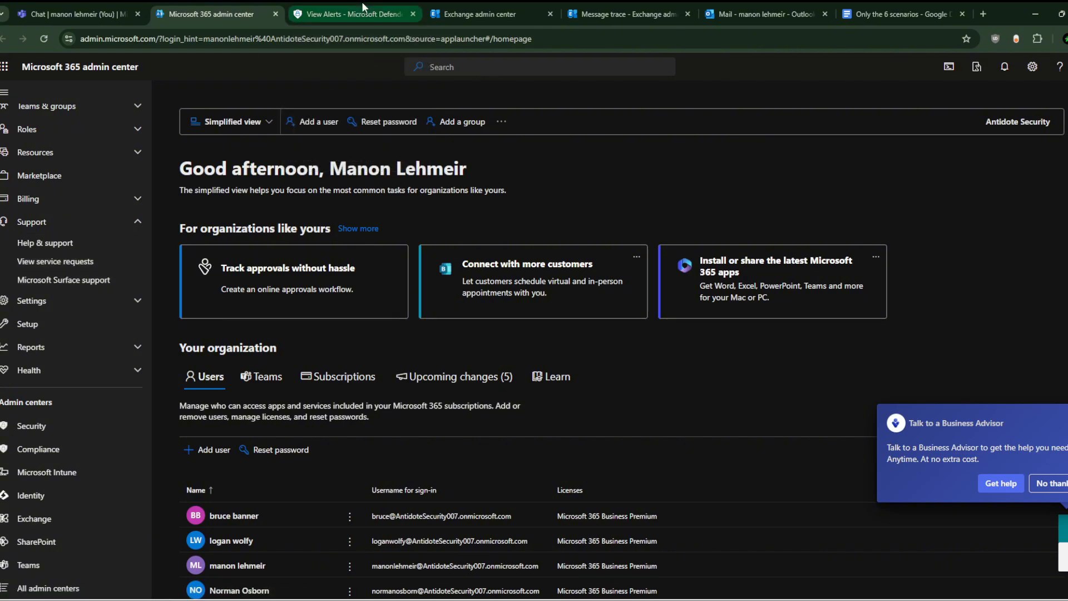
# Step: Go back to Microsoft Defender's View Alerts page, still empty for 12/17/2024–1/17/2025
pyautogui.click(363, 7)
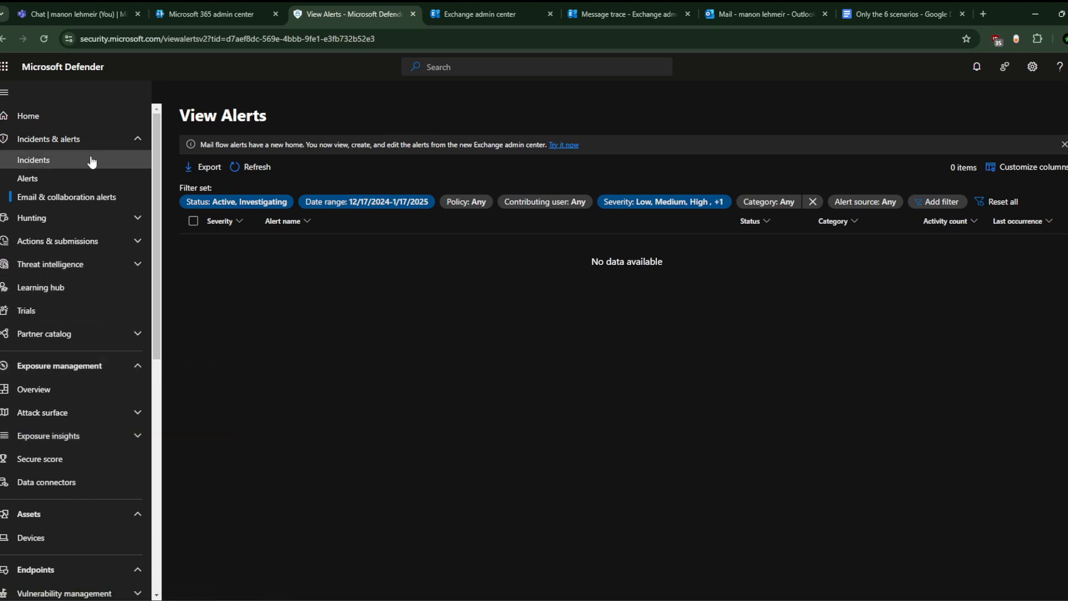
# Step: Open Email & collaboration Real-time detections in Defender, which show no data
pyautogui.scroll(-2, 88, 358)
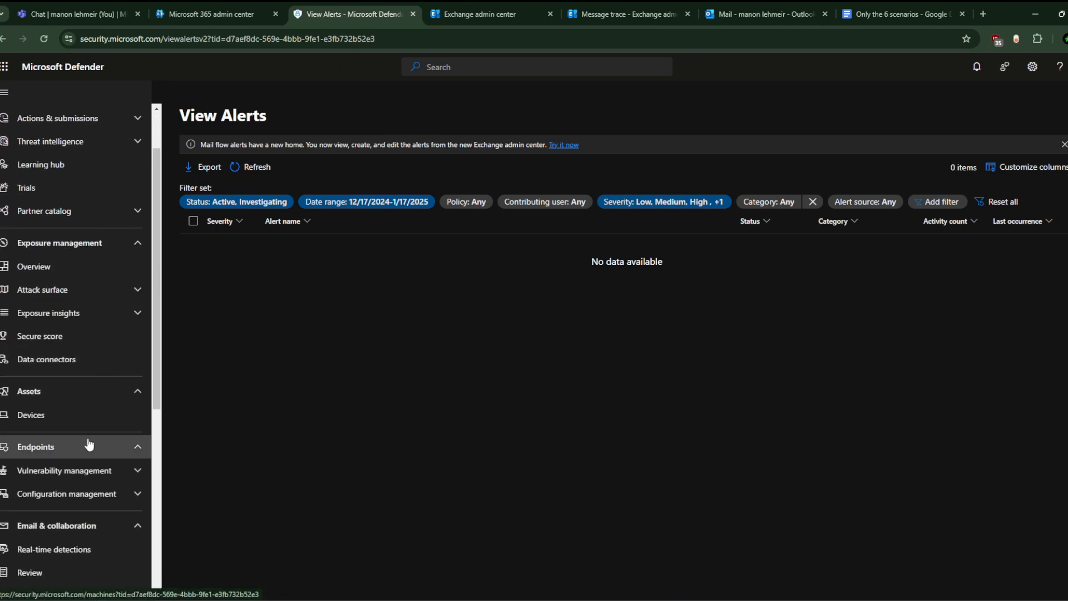
pyautogui.scroll(-1, 116, 426)
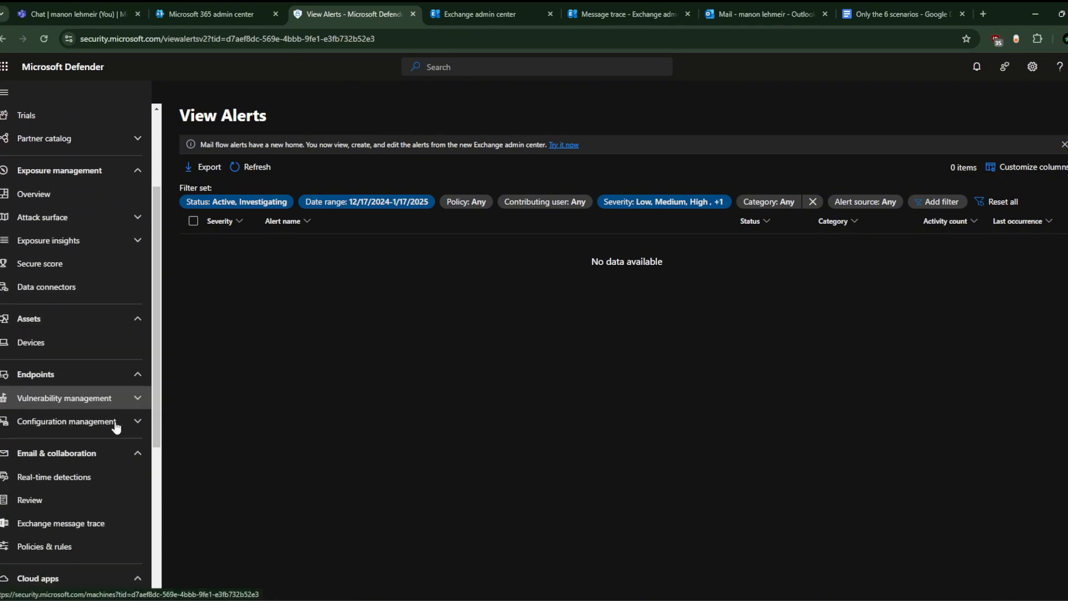
pyautogui.scroll(-2, 98, 445)
pyautogui.click(113, 329)
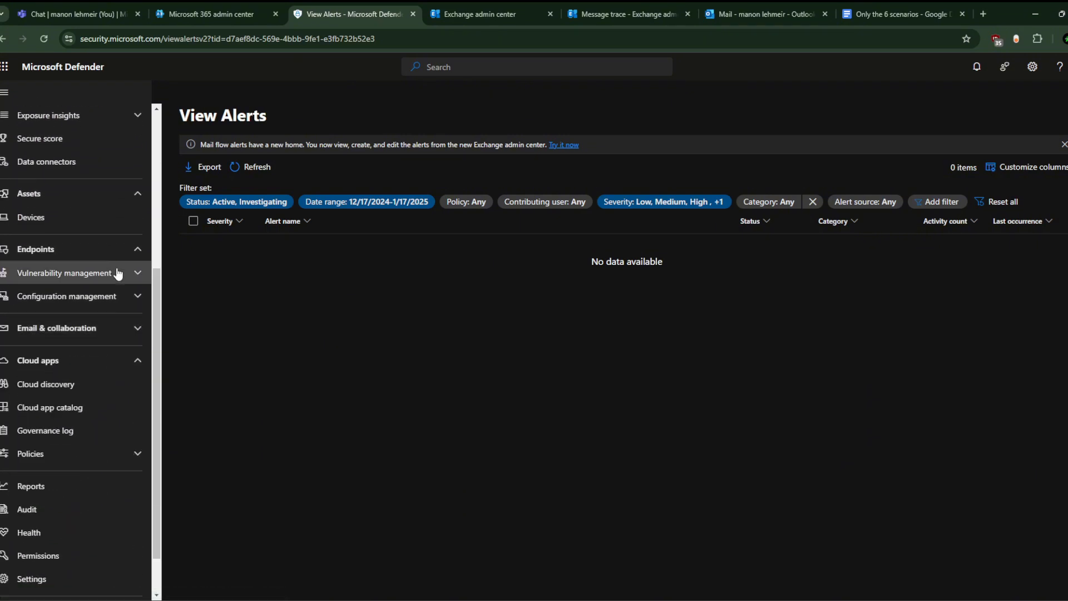
pyautogui.click(134, 249)
pyautogui.click(139, 248)
pyautogui.click(125, 249)
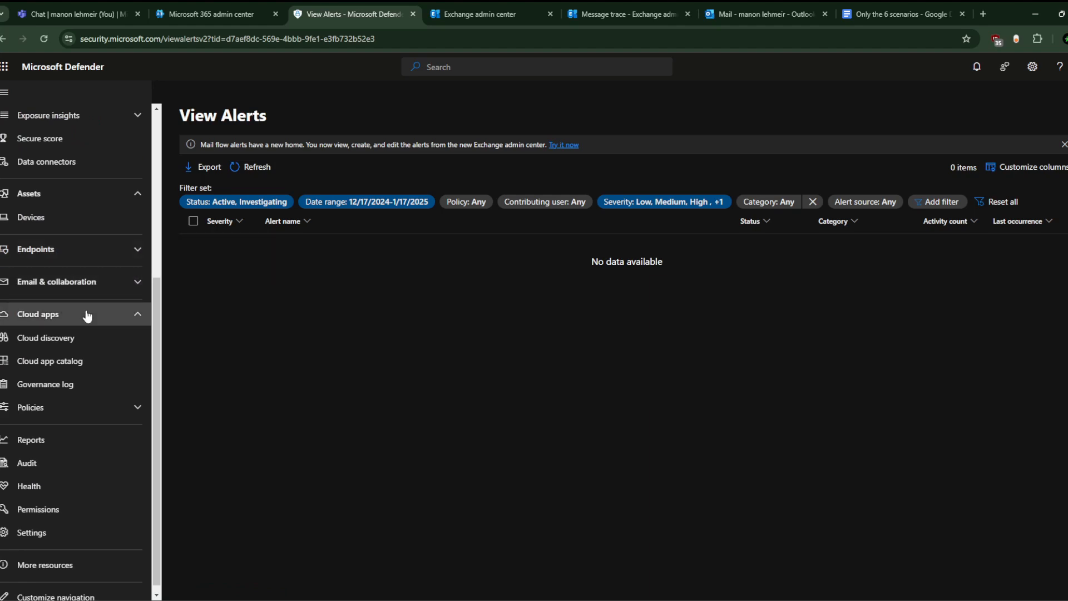
pyautogui.click(111, 284)
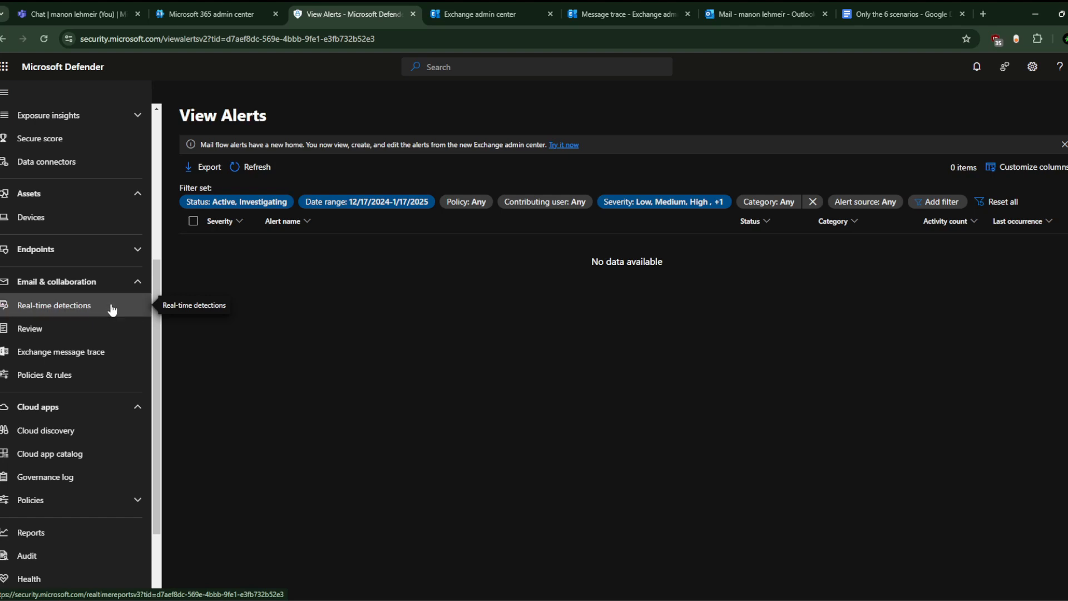
pyautogui.click(113, 310)
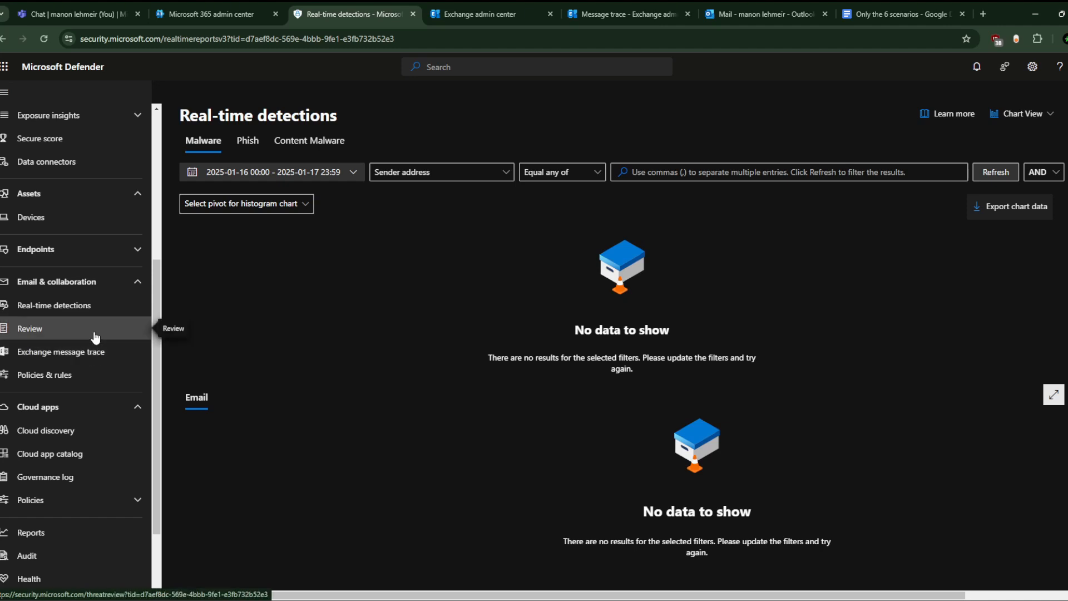
# Step: Check the Review page and Exchange message trace, then open the Policies & rules page
pyautogui.click(95, 336)
pyautogui.click(94, 309)
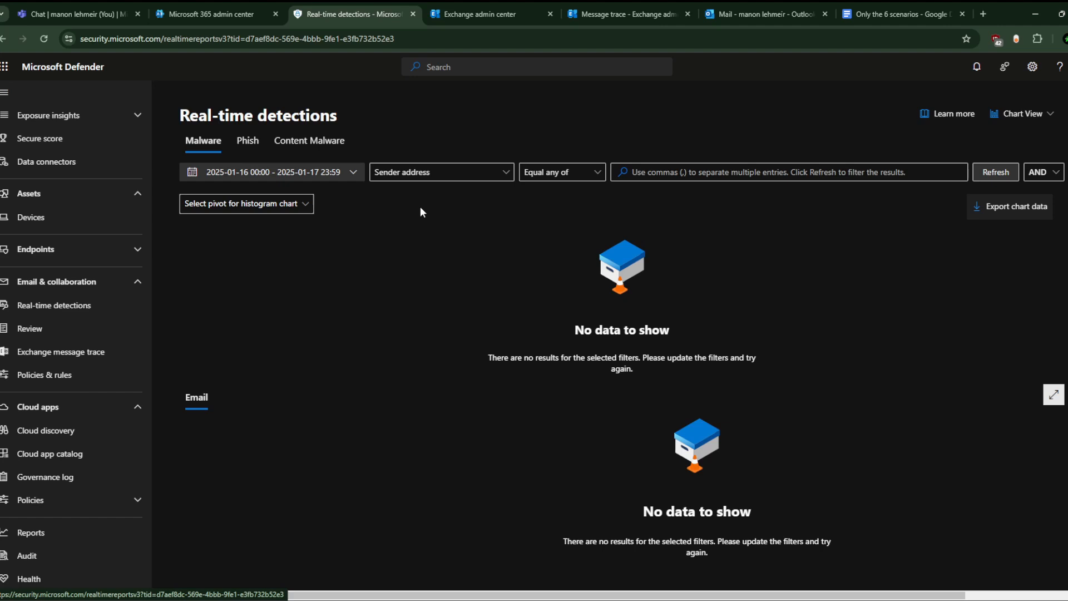
pyautogui.click(98, 349)
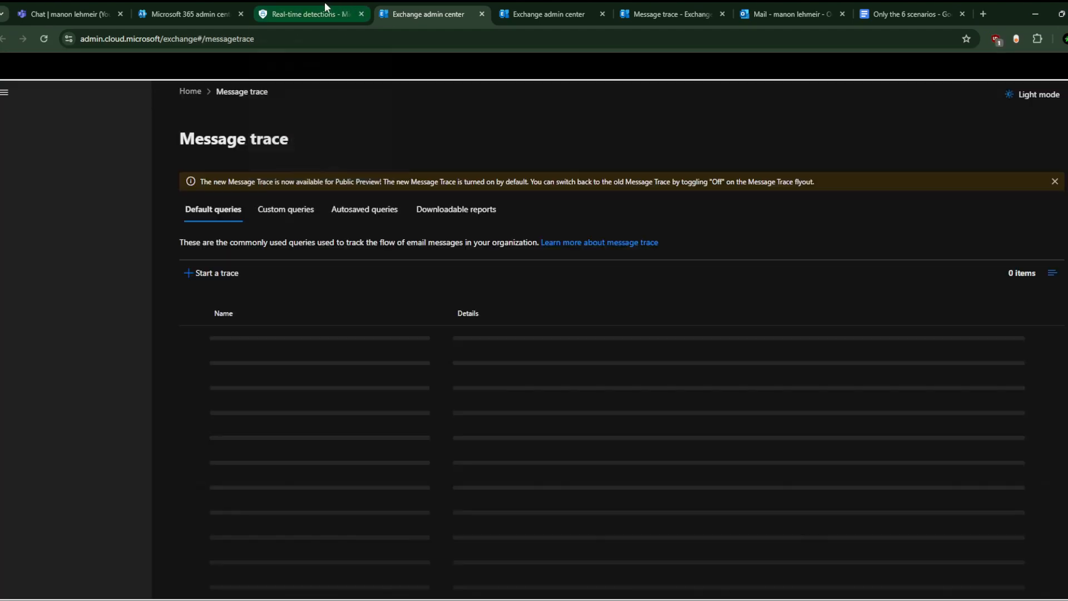
pyautogui.click(322, 4)
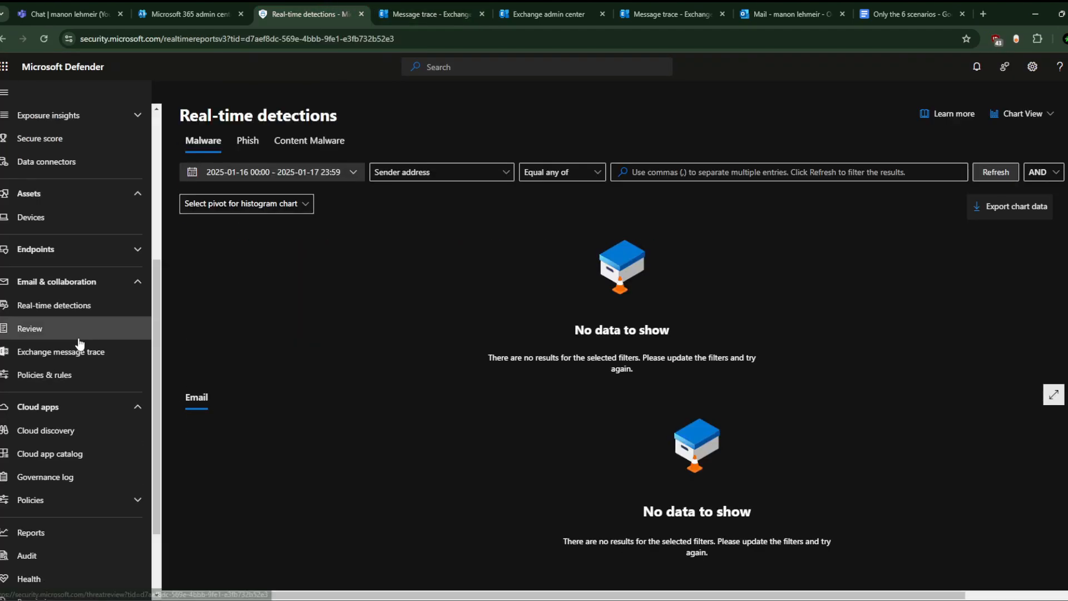
pyautogui.click(56, 376)
# Step: Close the extra message trace tab and open Threat policies > Anti-spam, showing three Always on default policies
pyautogui.click(483, 13)
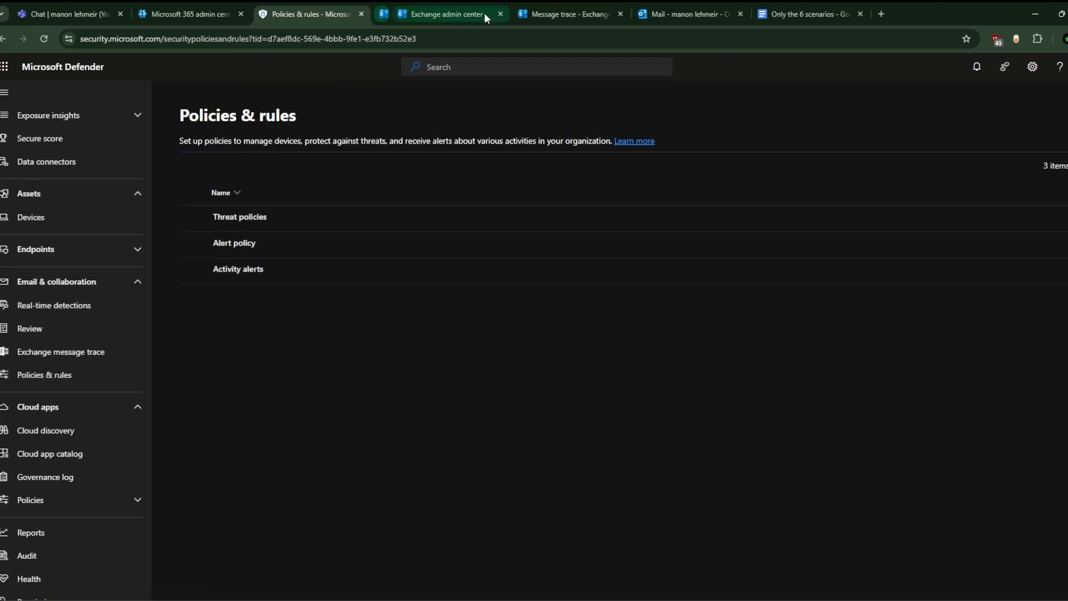
pyautogui.click(241, 218)
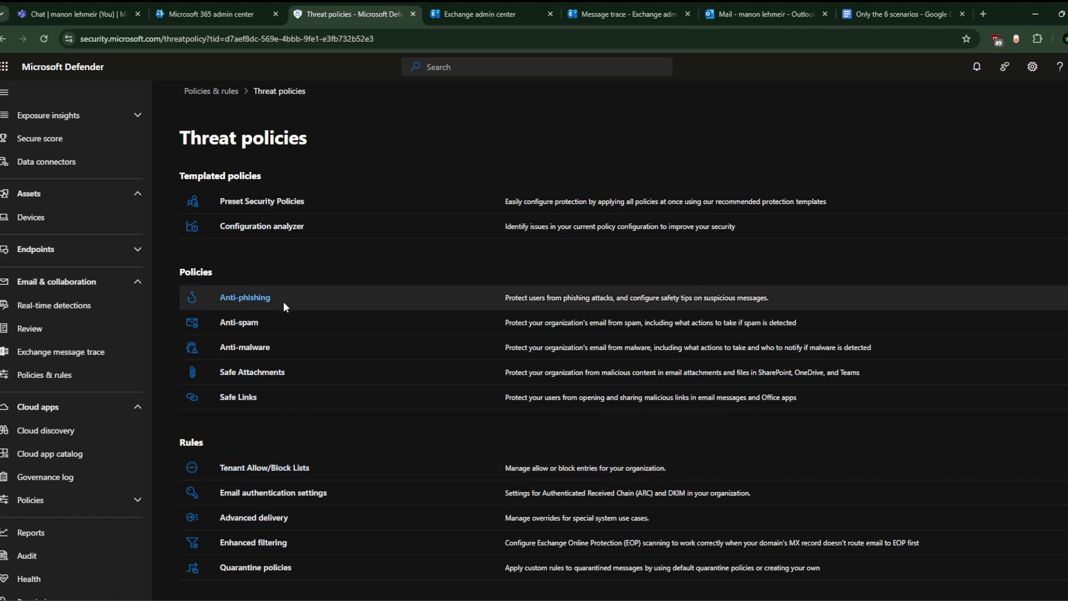
pyautogui.click(248, 322)
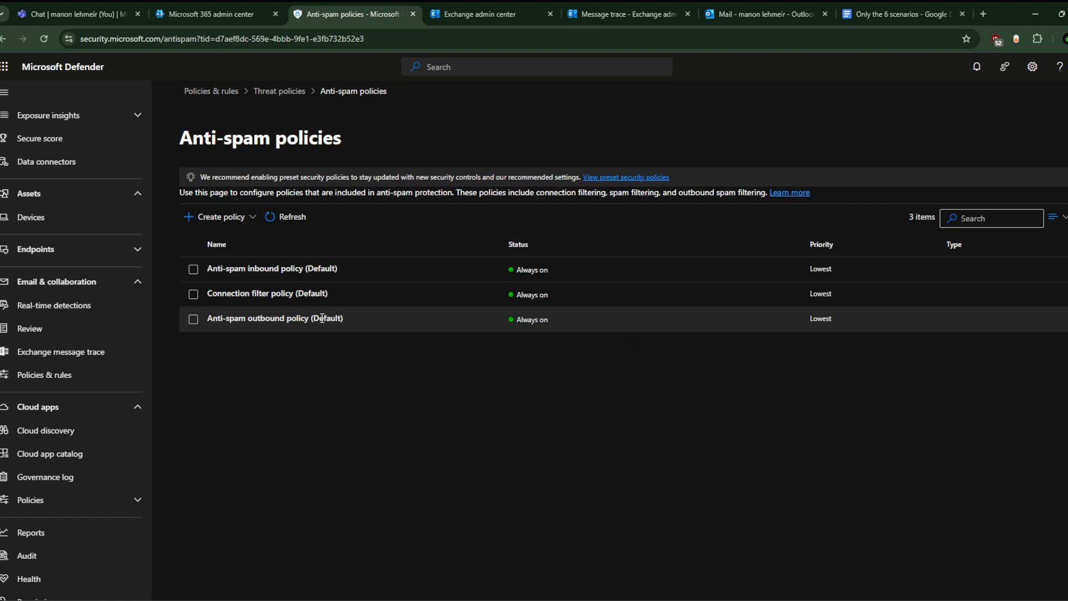
# Step: Review the outbound anti-spam policy's recipient limits, all 0, then close its details flyout
pyautogui.click(322, 318)
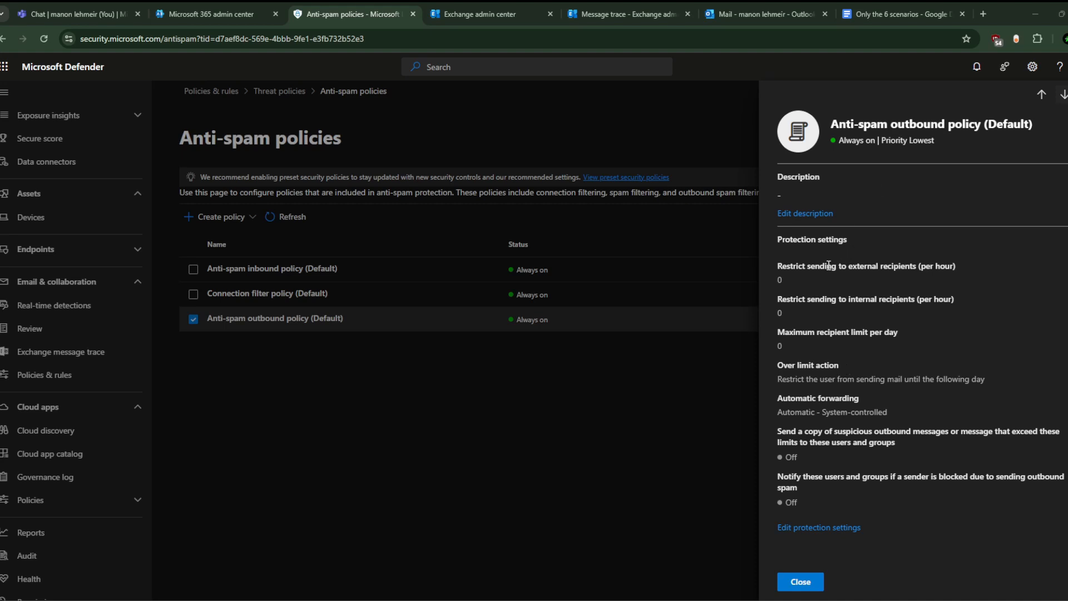
pyautogui.tripleClick(865, 266)
pyautogui.tripleClick(853, 300)
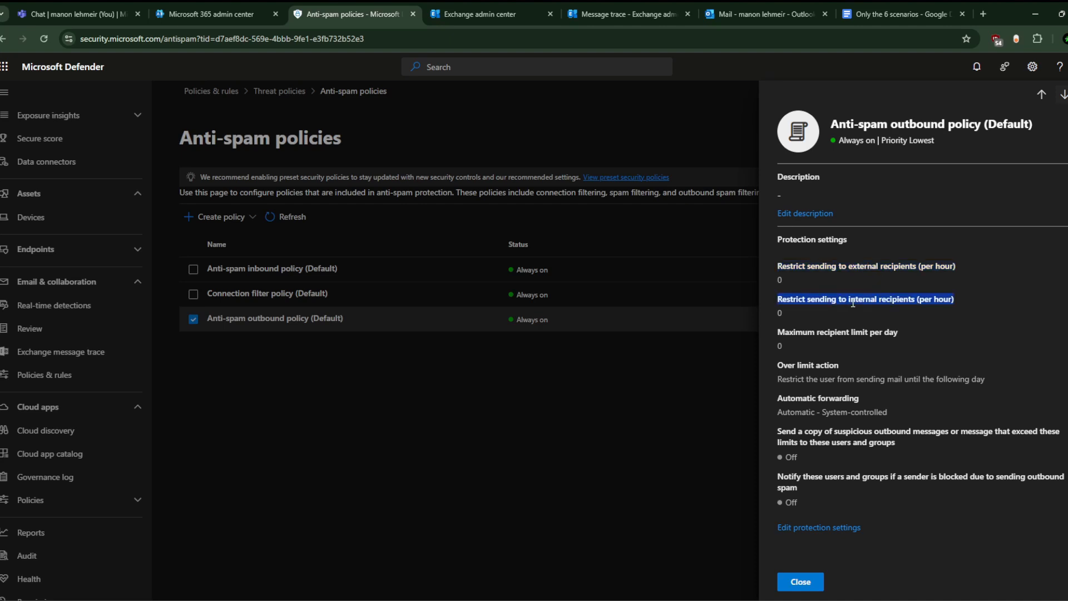
pyautogui.tripleClick(839, 331)
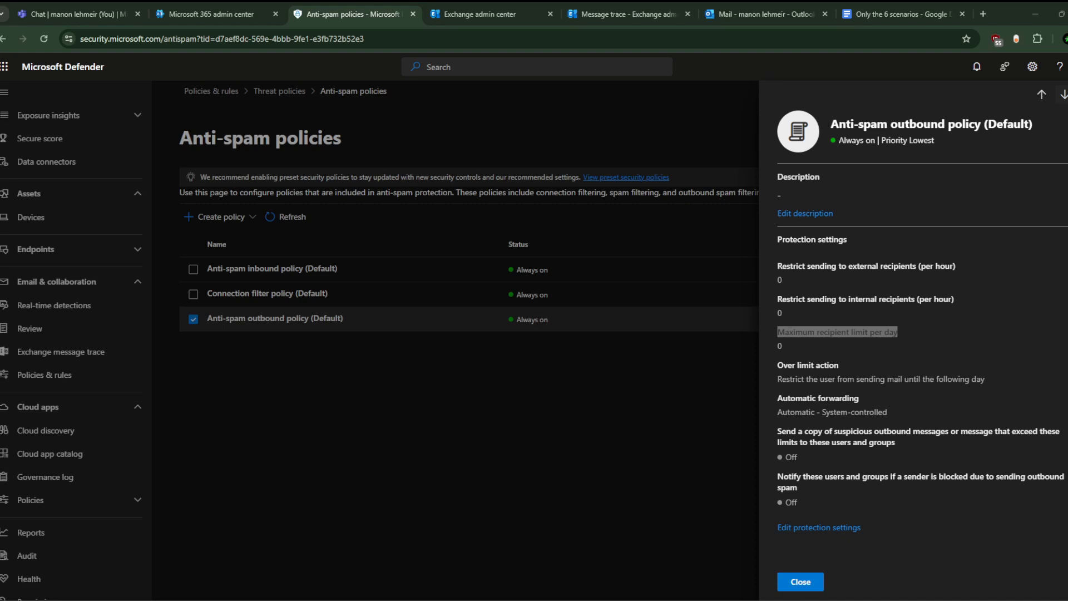
pyautogui.press('Escape')
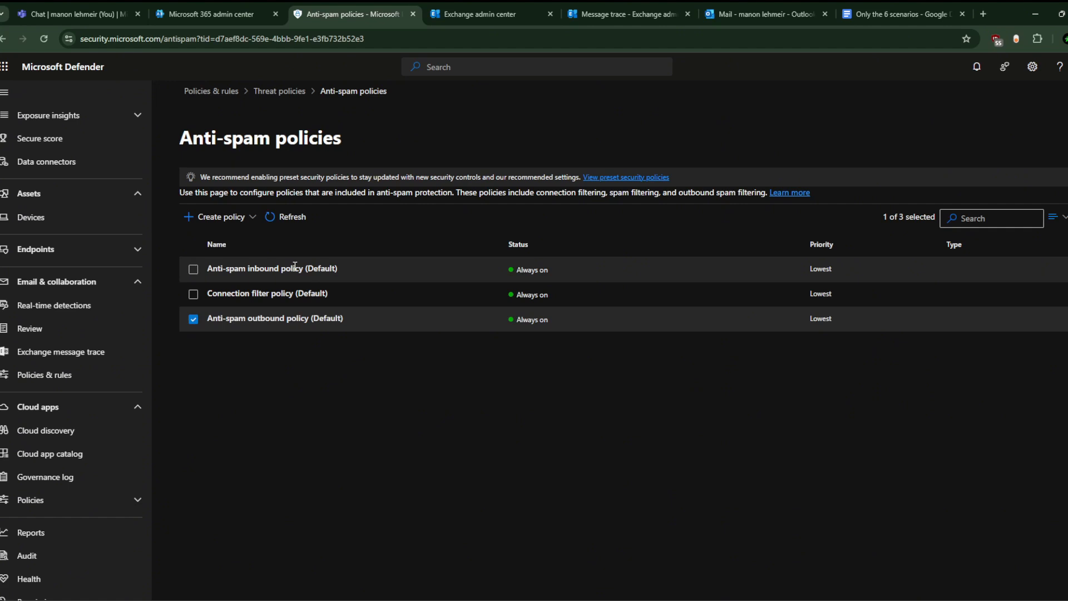
pyautogui.click(398, 327)
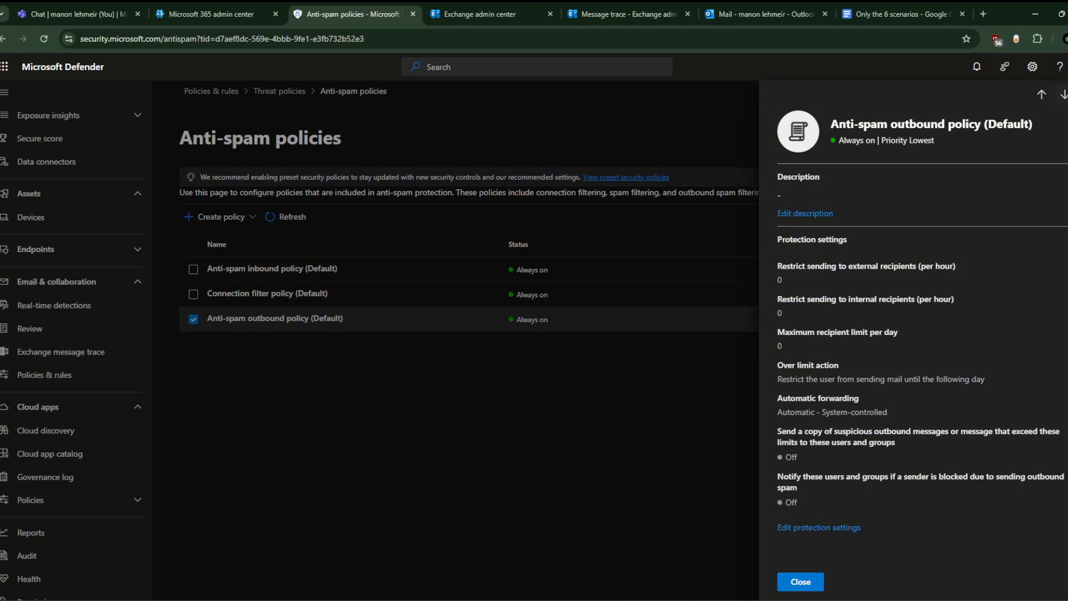
pyautogui.click(1067, 95)
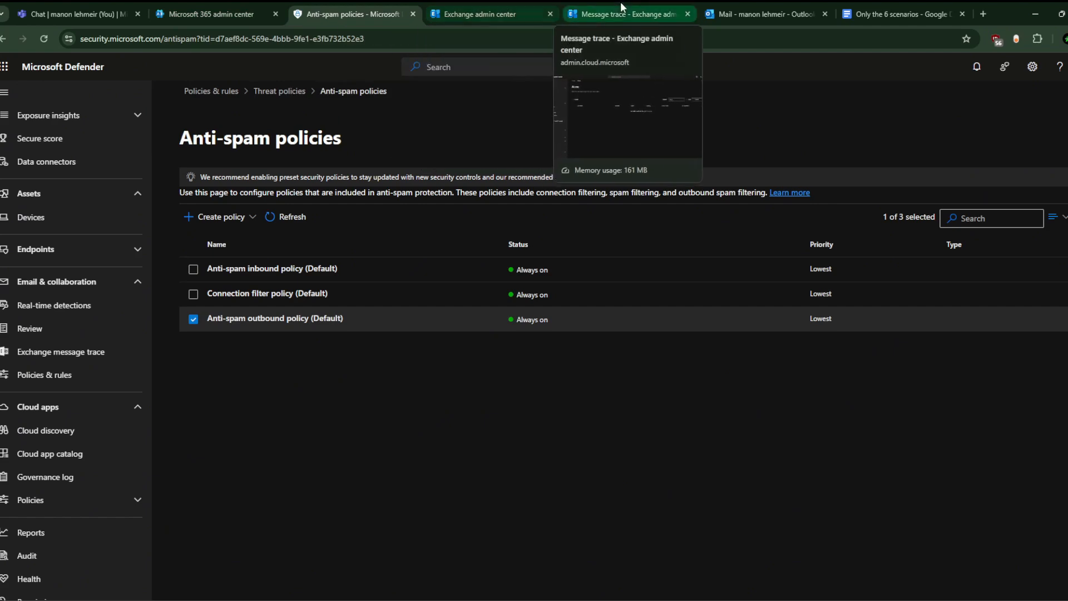
# Step: Scroll the scenarios document to the Scenario 6 screenshot of the Allow Unmanaged Device Access policy
pyautogui.click(762, 11)
pyautogui.click(875, 14)
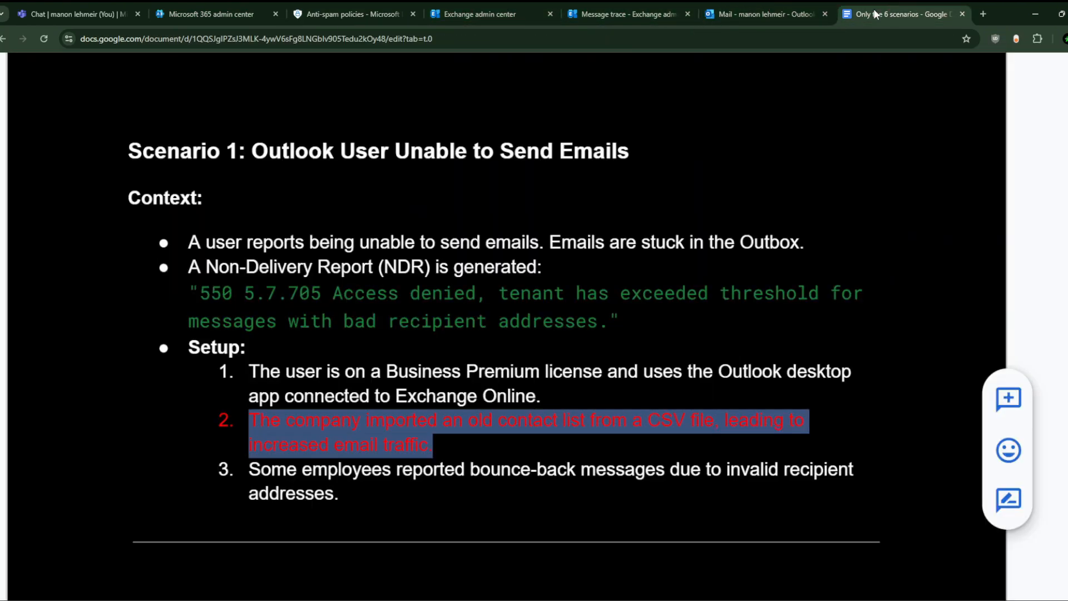
pyautogui.scroll(-5, 491, 389)
pyautogui.scroll(2, 491, 389)
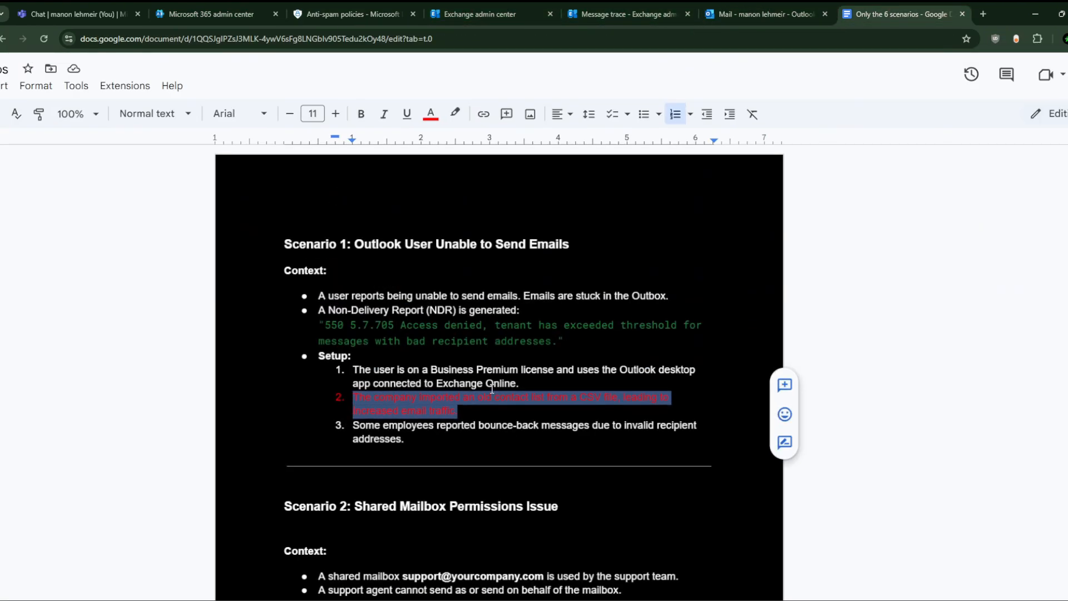
pyautogui.scroll(-20, 492, 389)
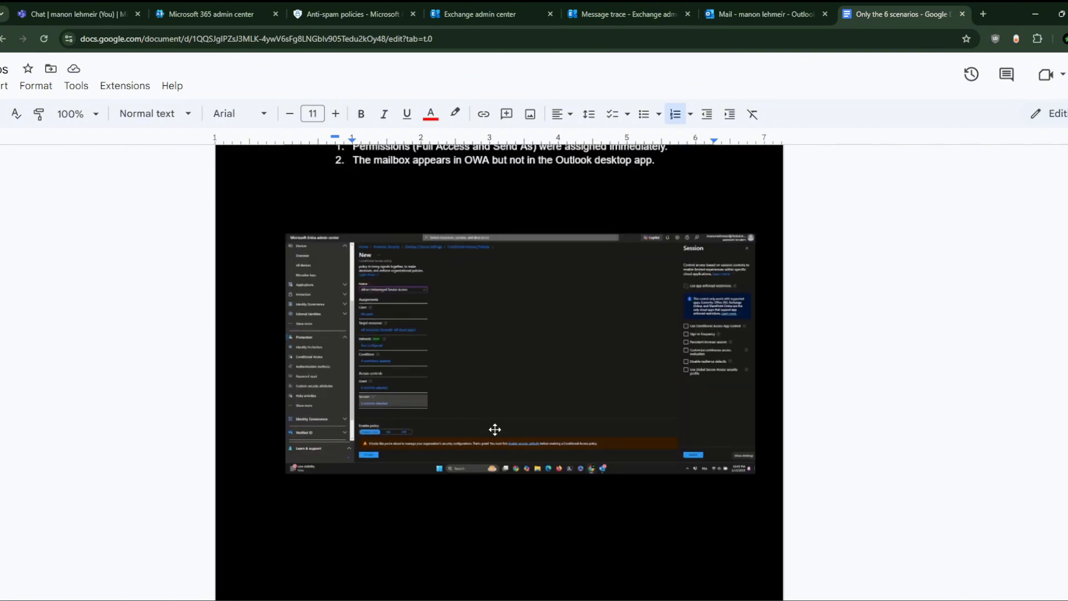
pyautogui.scroll(5, 495, 429)
pyautogui.hscroll(-1, 496, 429)
pyautogui.rightClick(495, 429)
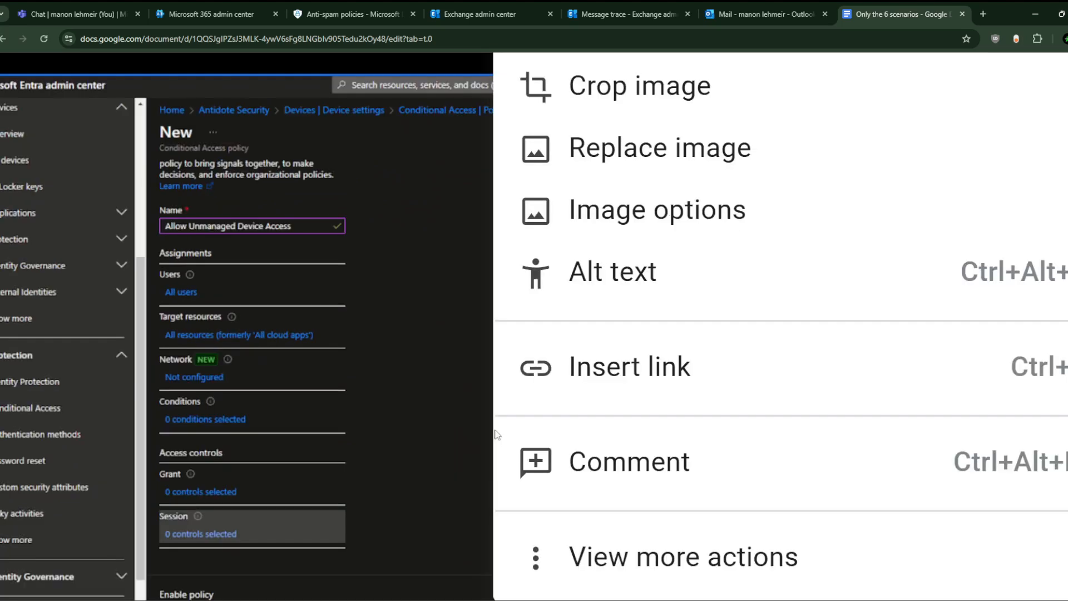
pyautogui.click(396, 380)
pyautogui.scroll(-1, 398, 380)
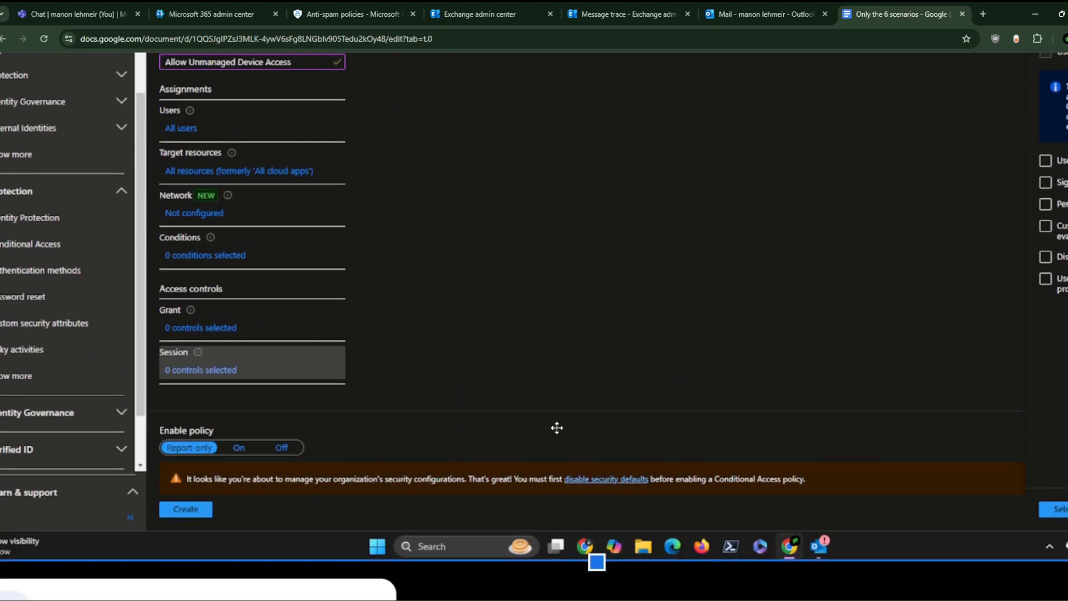
pyautogui.scroll(-1, 452, 469)
pyautogui.hscroll(-1, 452, 469)
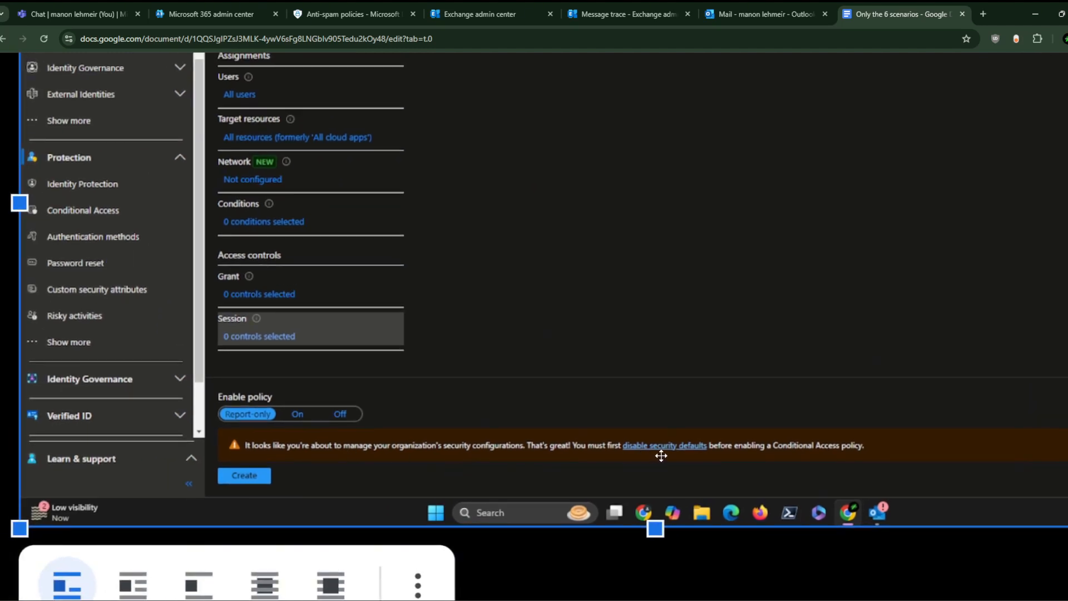
# Step: Cycle through the Exchange, Outlook and admin center tabs back to the Defender anti-spam policies page
pyautogui.moveTo(762, 4)
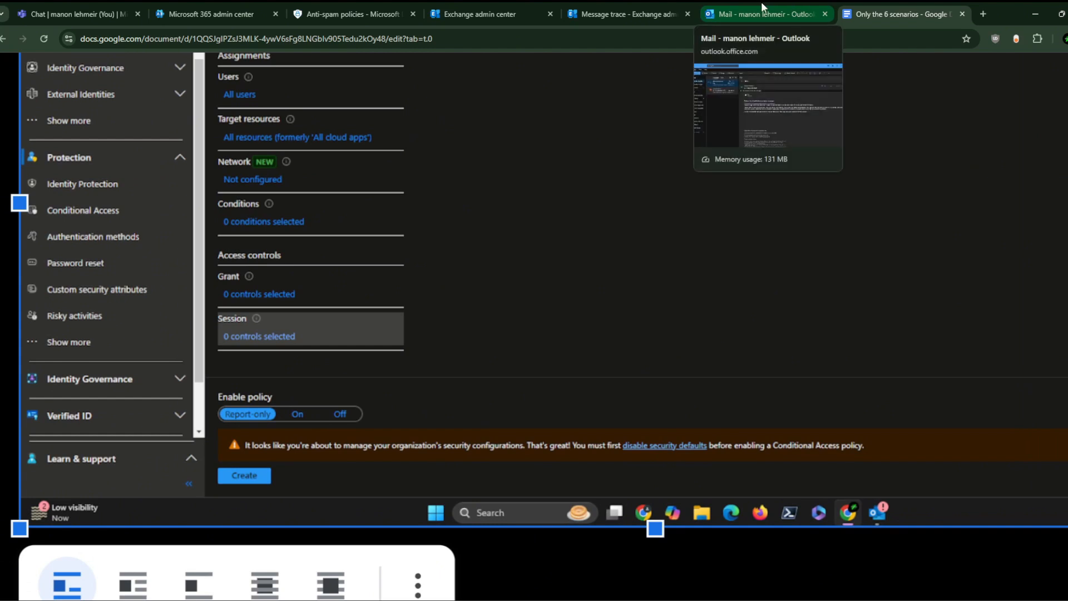
pyautogui.click(638, 7)
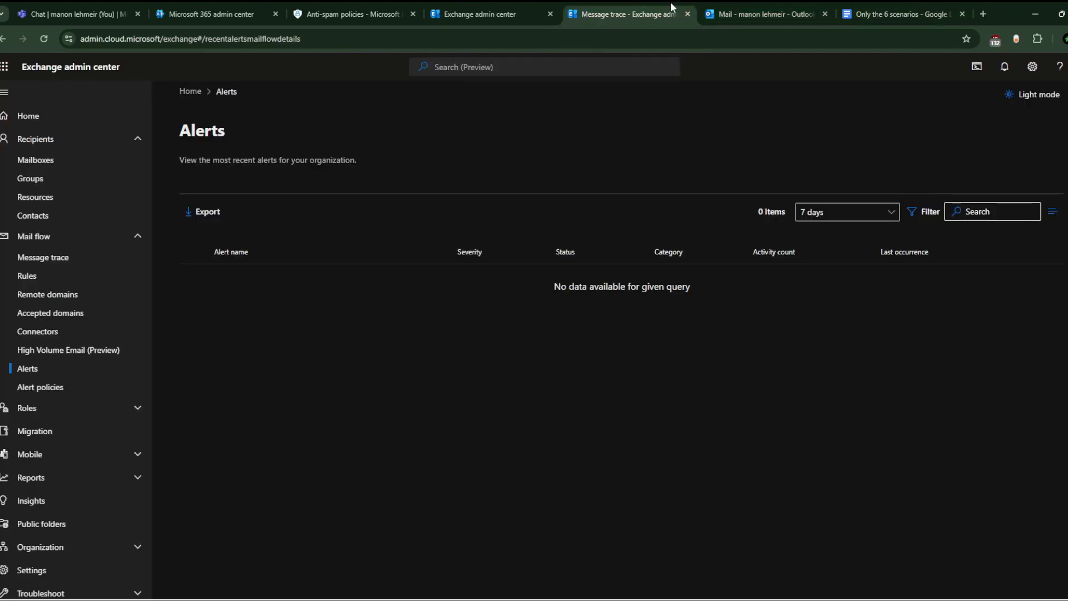
pyautogui.click(778, 3)
pyautogui.click(469, 6)
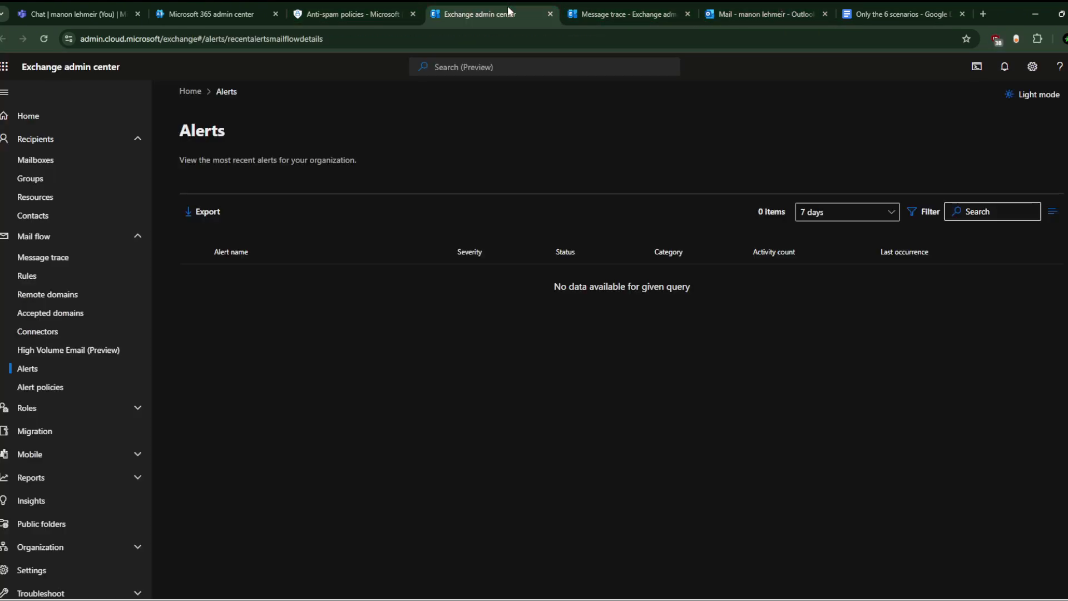
pyautogui.click(353, 11)
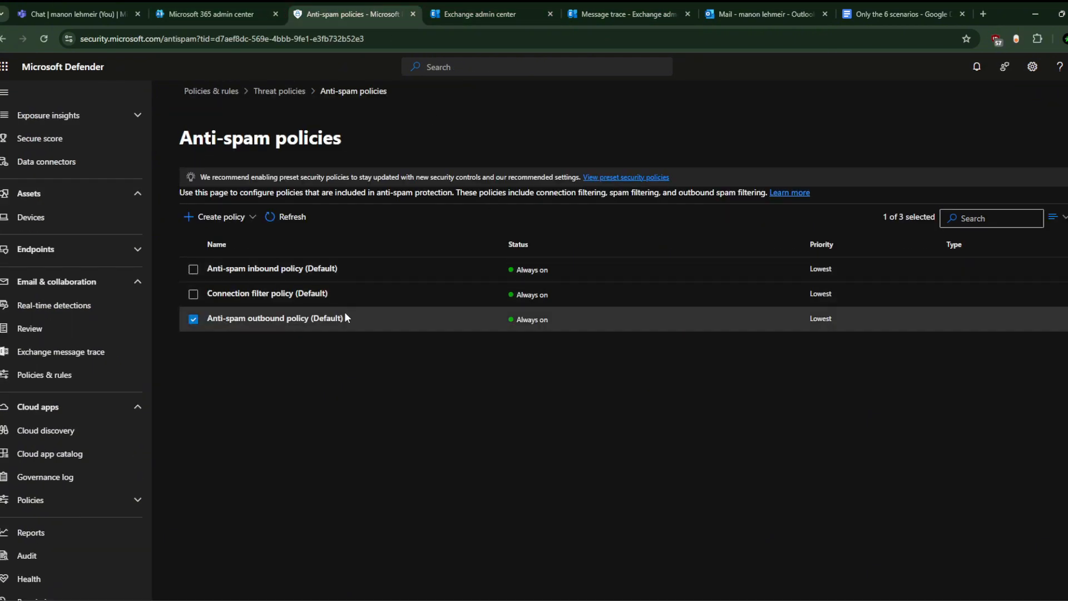
# Step: Glance at the outbound, connection filter and inbound anti-spam policies, then go up to Threat policies
pyautogui.click(416, 325)
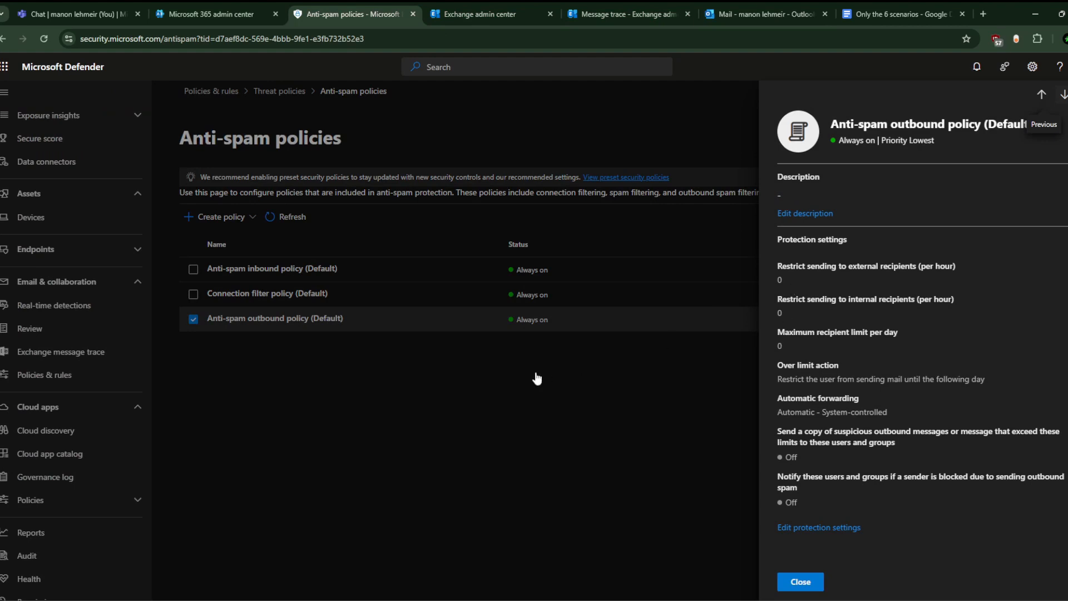
pyautogui.click(1067, 94)
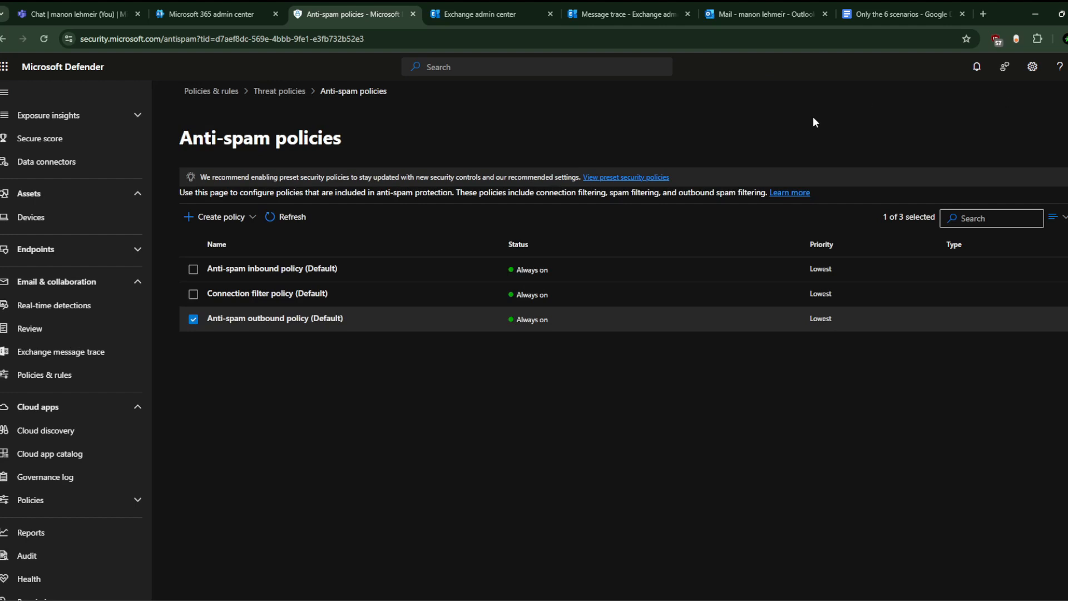
pyautogui.click(271, 298)
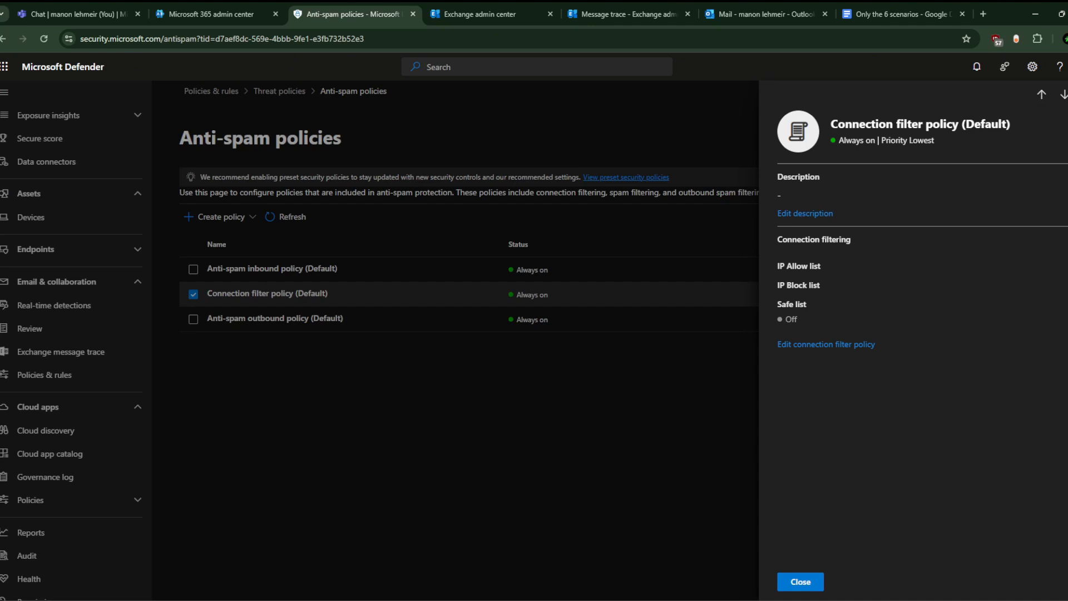
pyautogui.click(419, 235)
pyautogui.click(310, 269)
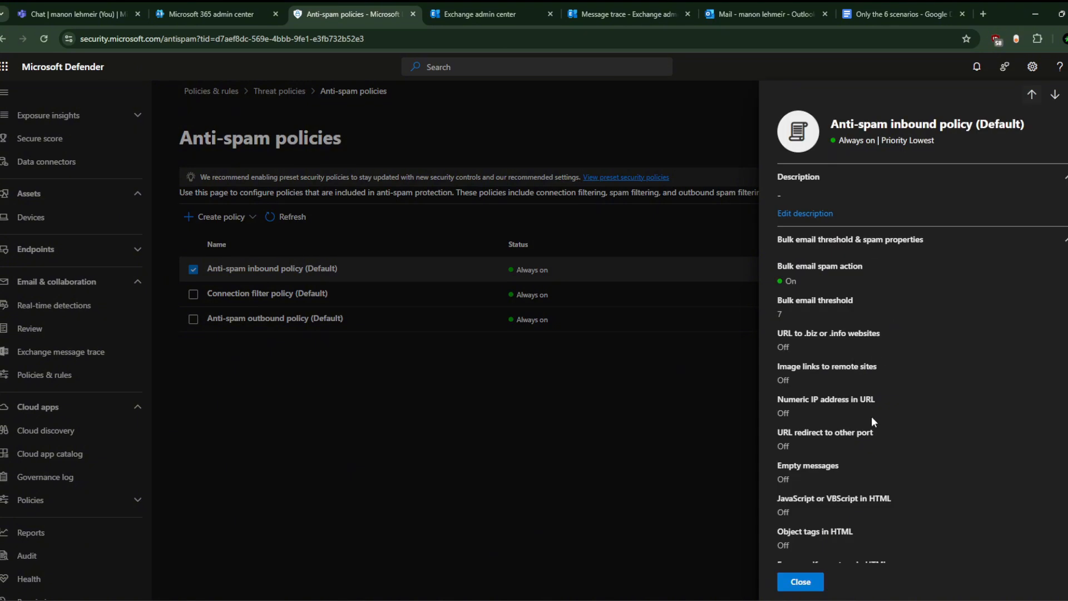
pyautogui.click(1067, 95)
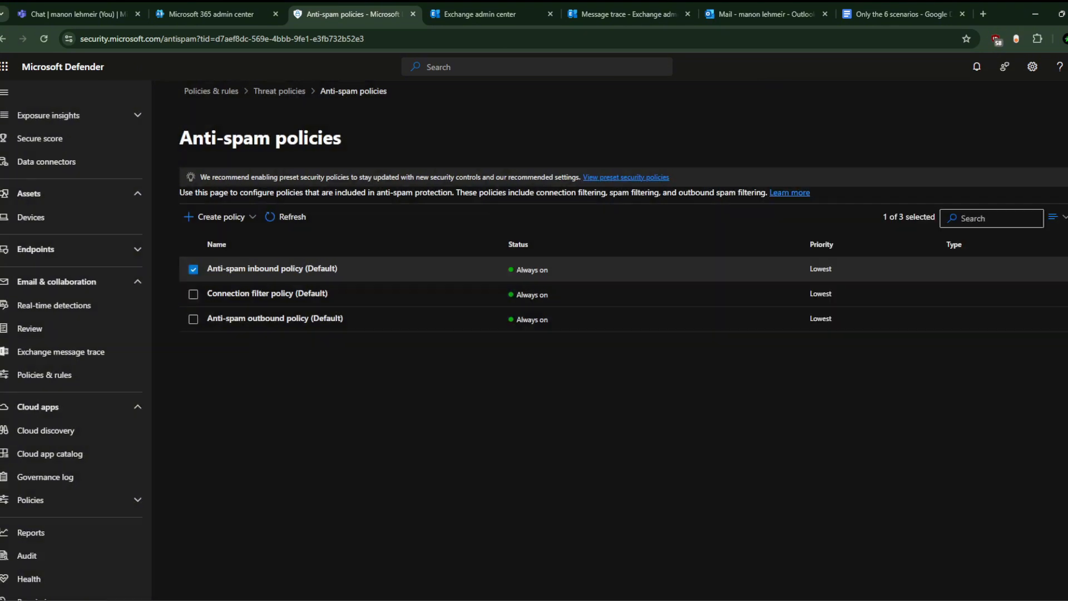
pyautogui.click(280, 92)
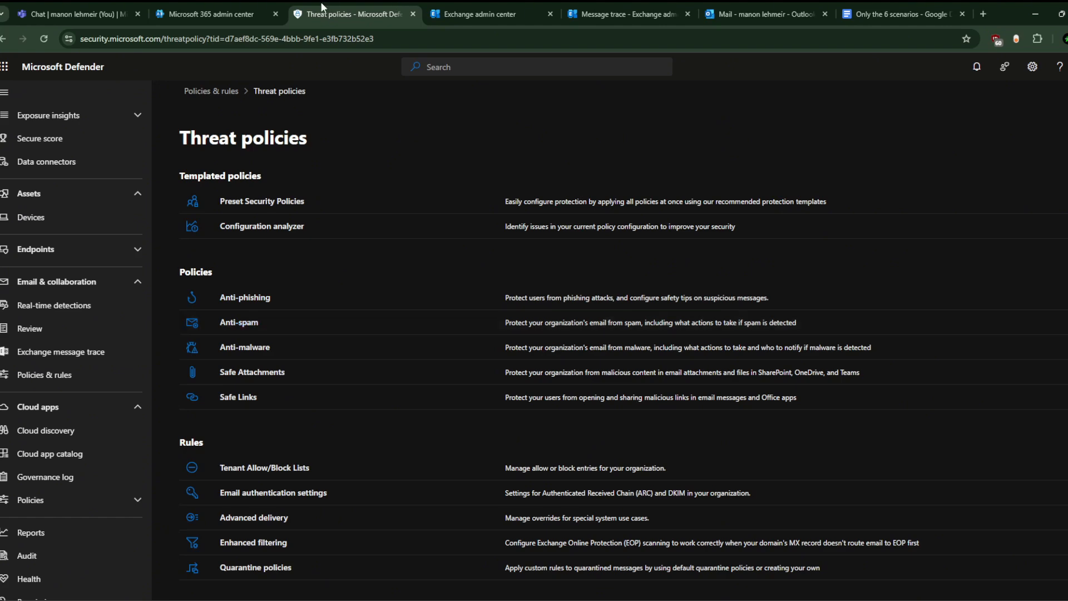
# Step: Open Entra Conditional Access from the Microsoft 365 admin center, see 4 enabled policies, then return
pyautogui.click(245, 7)
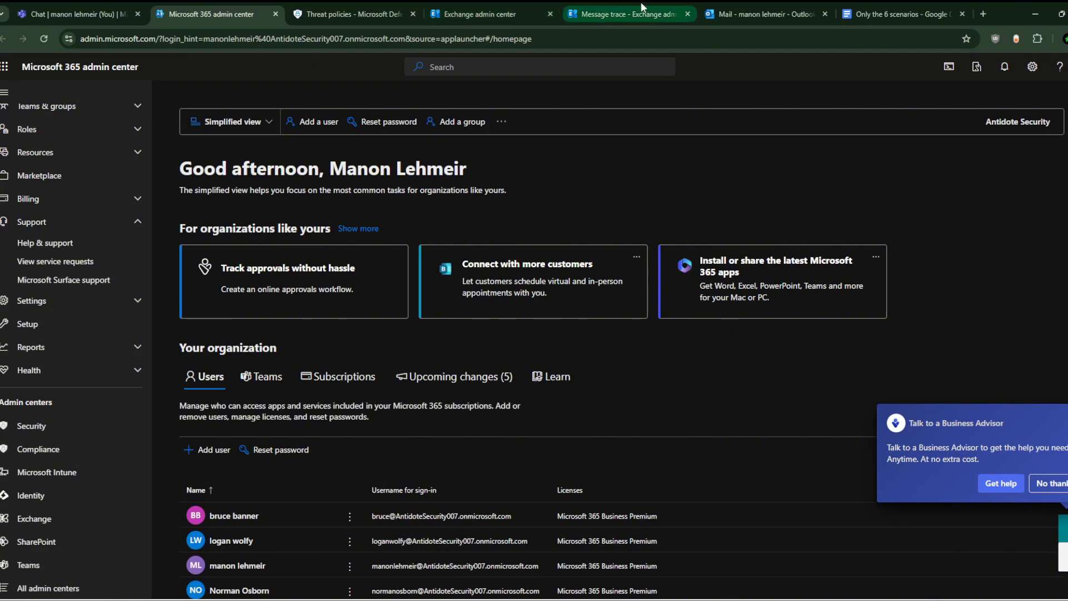
pyautogui.scroll(-1, 52, 384)
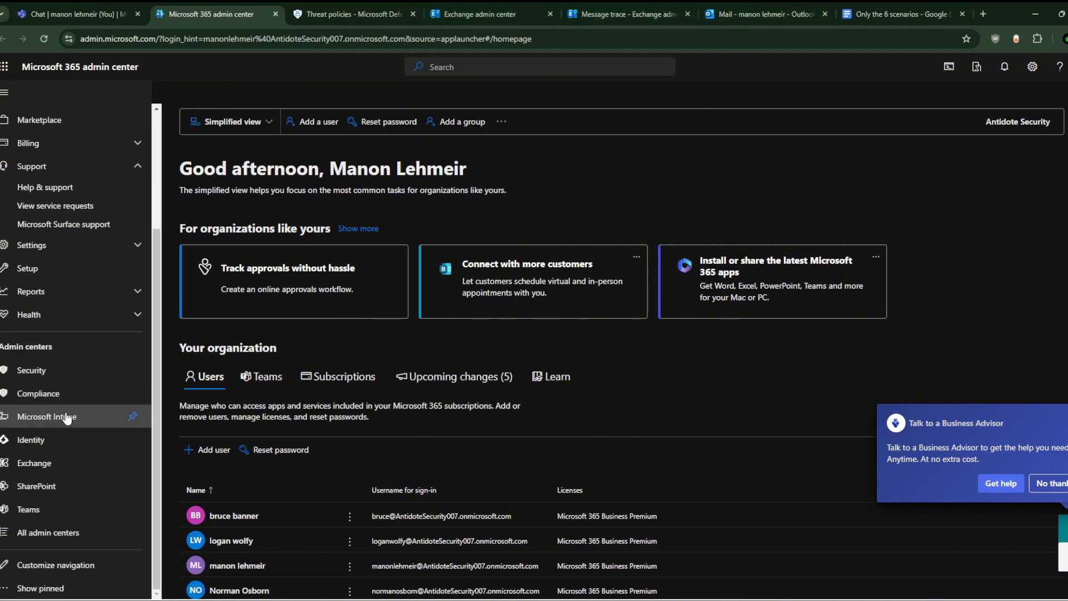
pyautogui.click(69, 441)
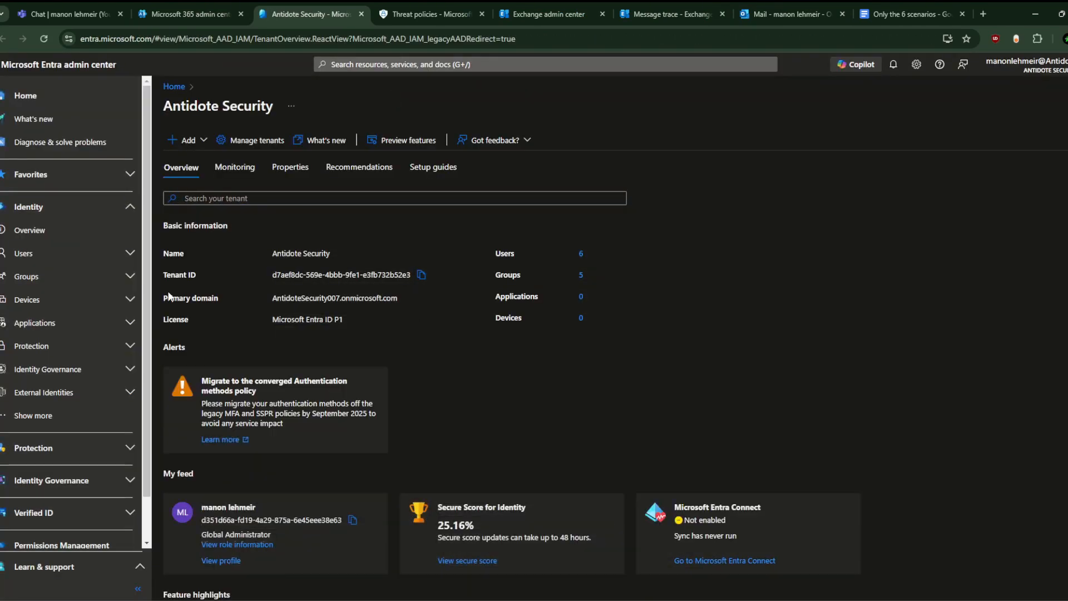
pyautogui.scroll(-2, 73, 432)
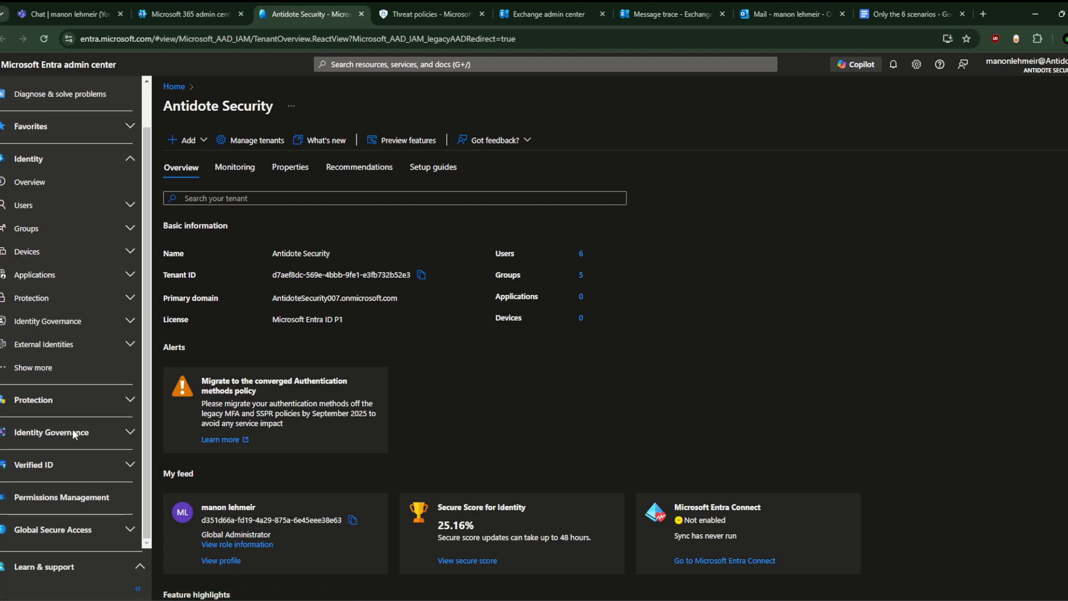
pyautogui.click(85, 160)
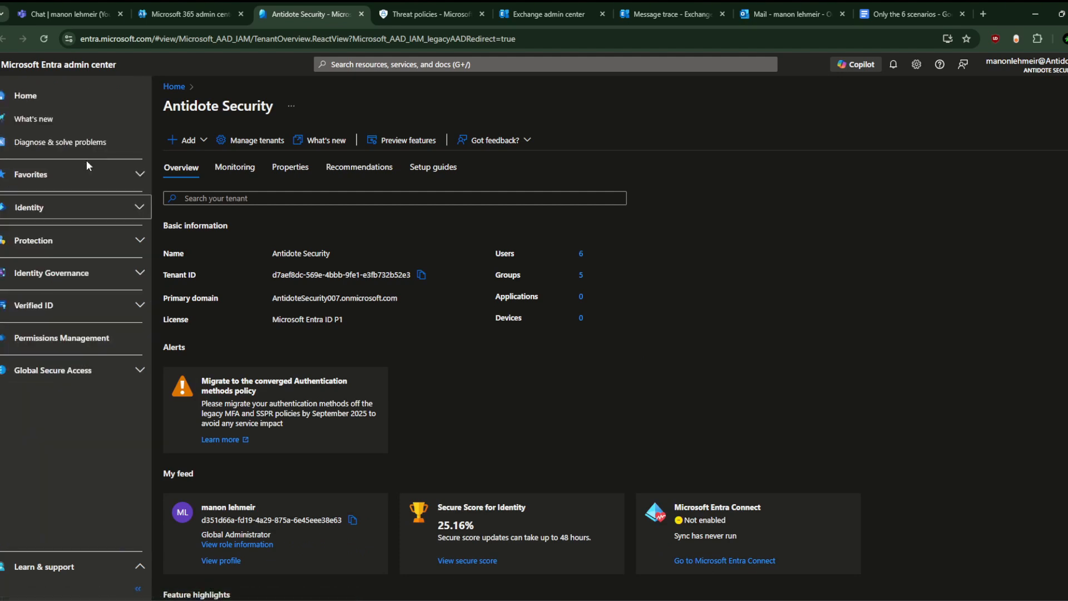
pyautogui.click(89, 240)
pyautogui.click(82, 286)
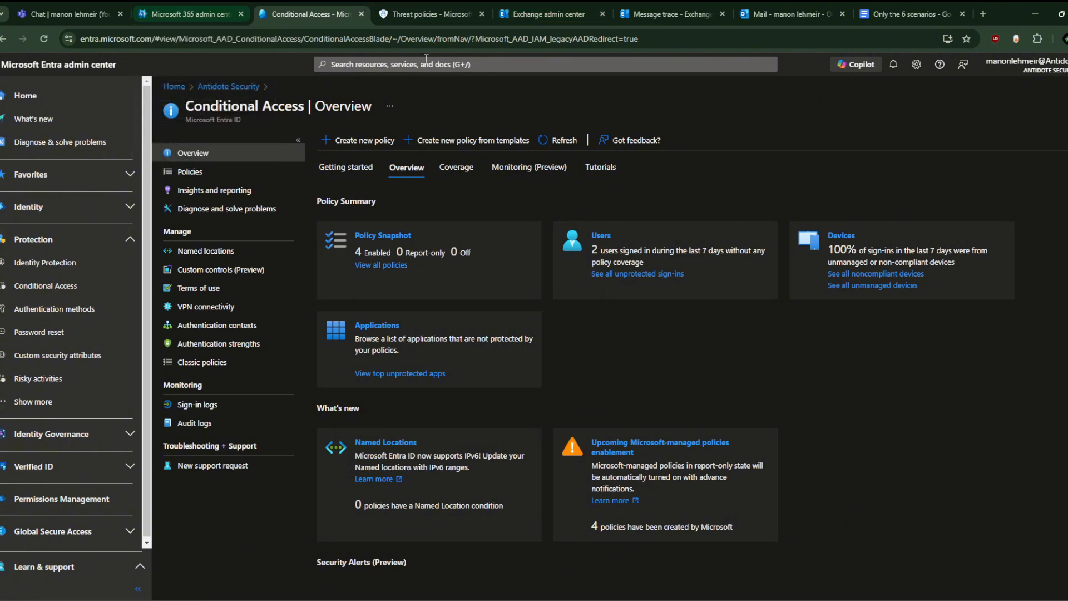
pyautogui.click(177, 12)
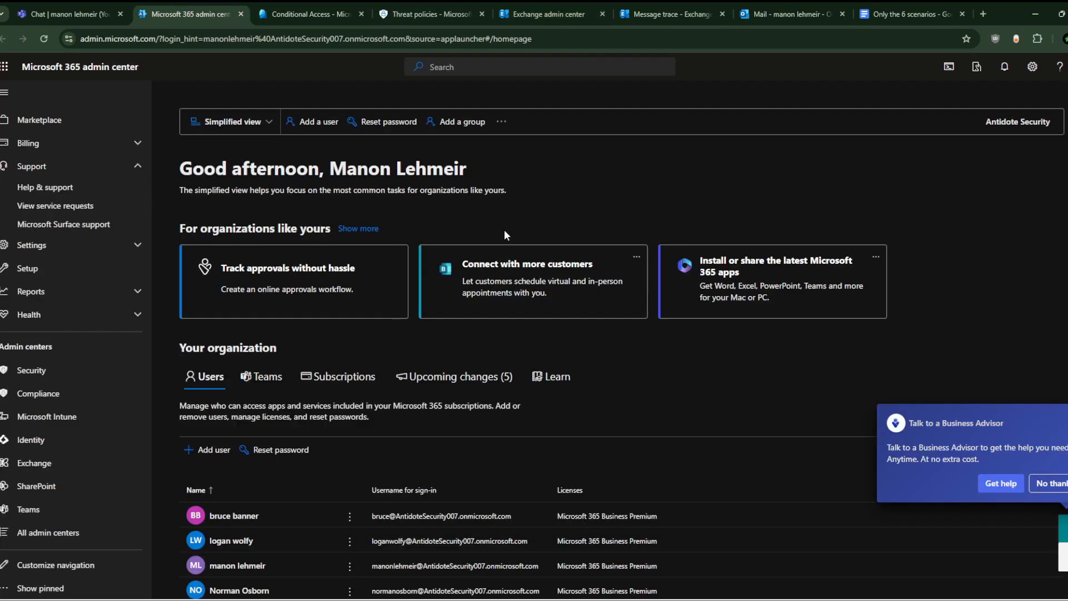
# Step: Look over the Allow Unmanaged Device Access screenshot in the scenarios document, then return to Outlook
pyautogui.click(906, 13)
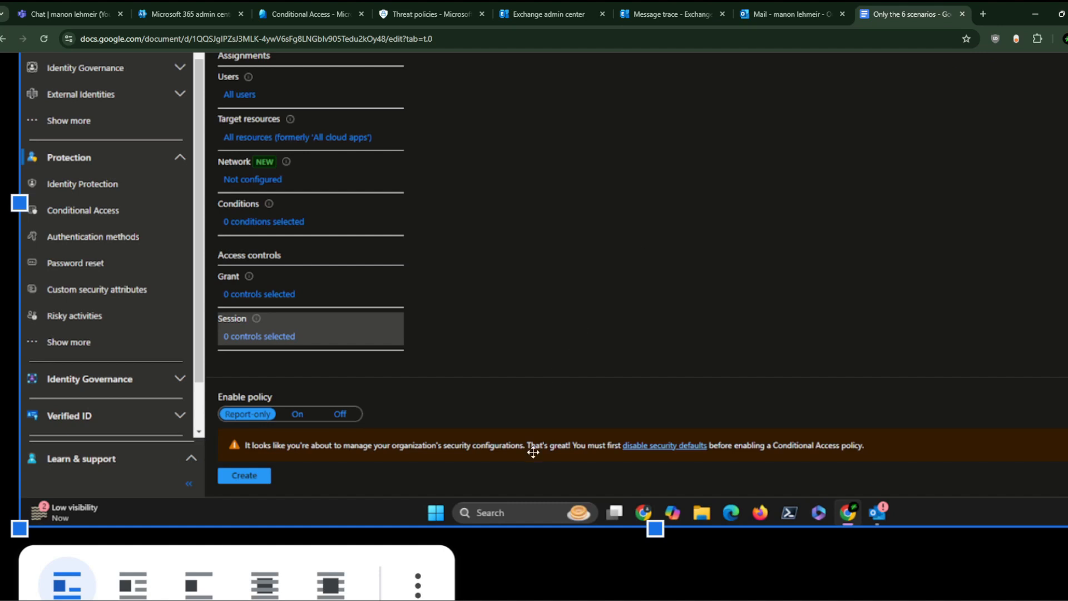
pyautogui.hscroll(2, 306, 458)
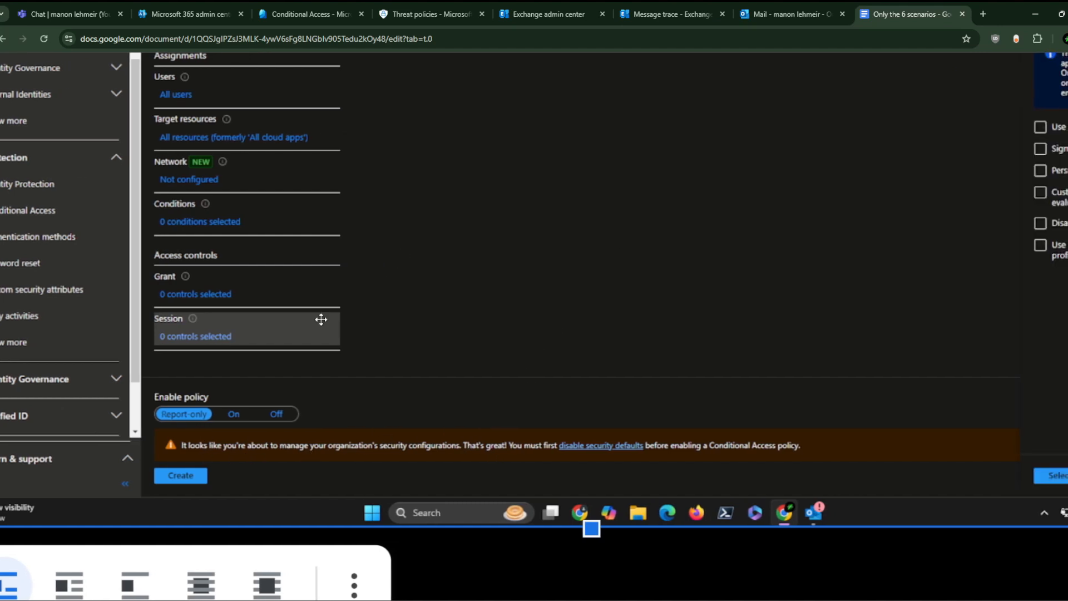
pyautogui.scroll(1, 358, 285)
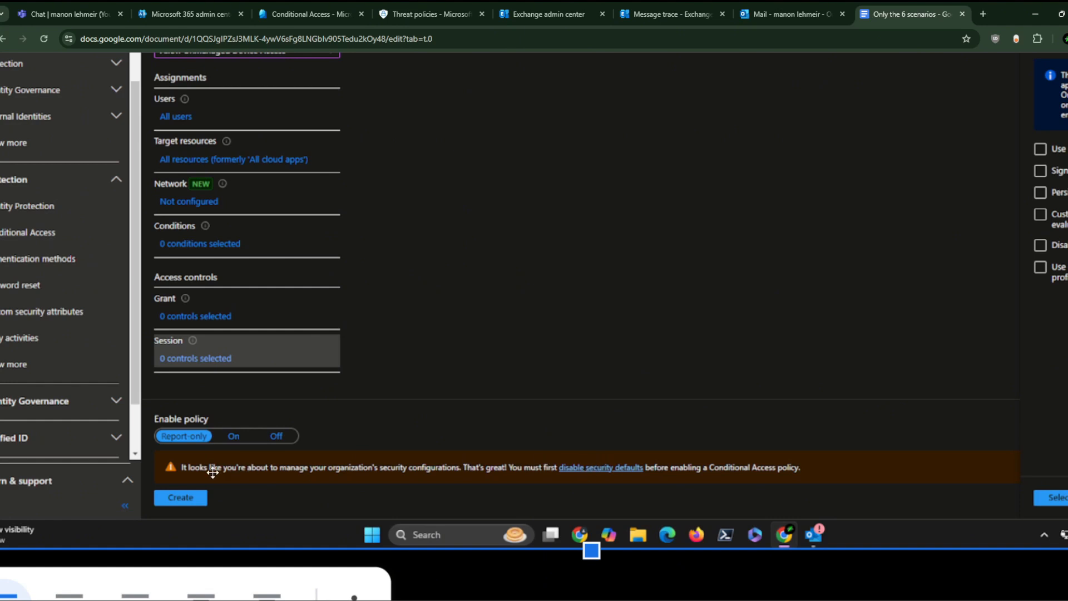
pyautogui.scroll(1, 429, 255)
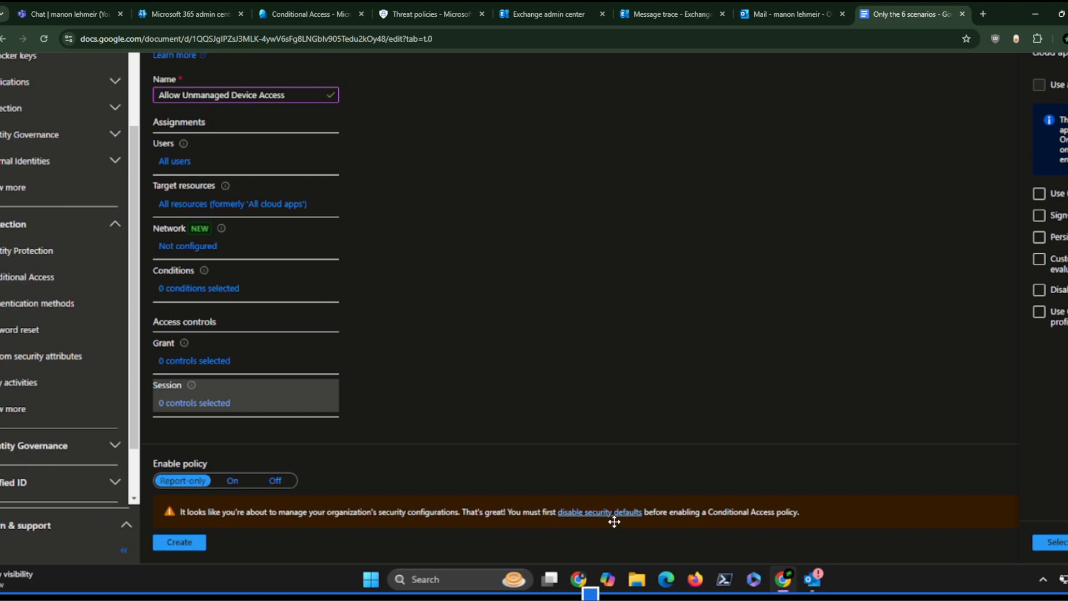
pyautogui.click(777, 3)
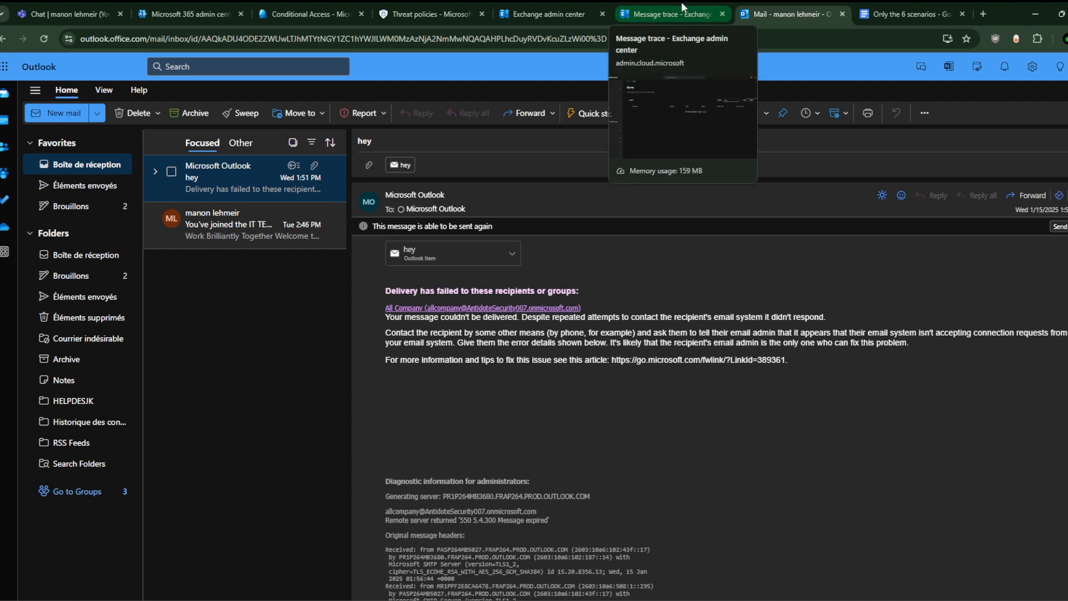
# Step: Return to the Exchange admin center Alerts page showing 0 items for 7 days
pyautogui.click(560, 3)
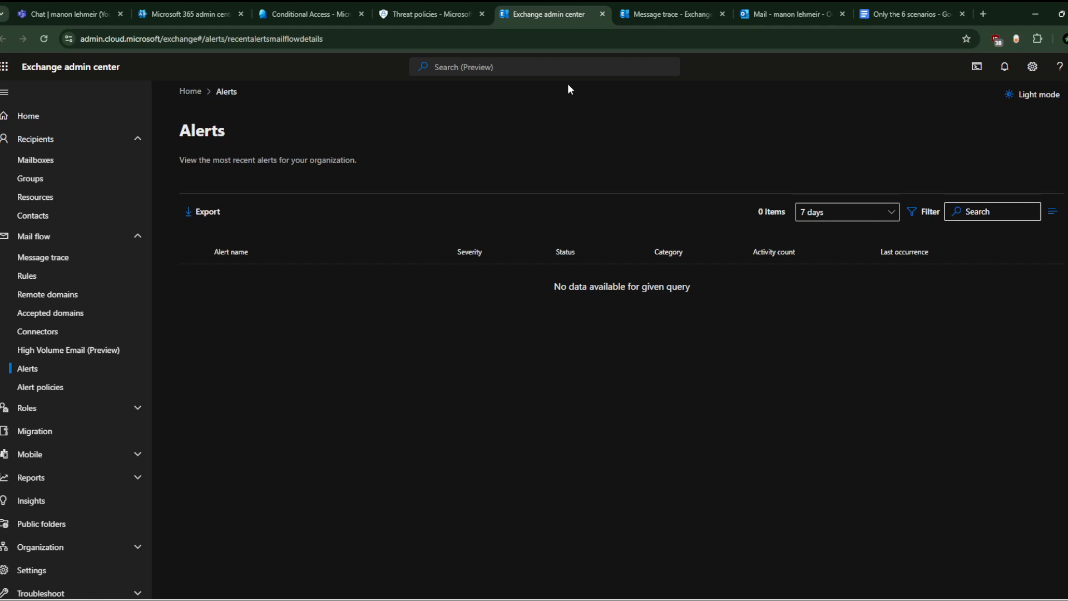
pyautogui.click(445, 11)
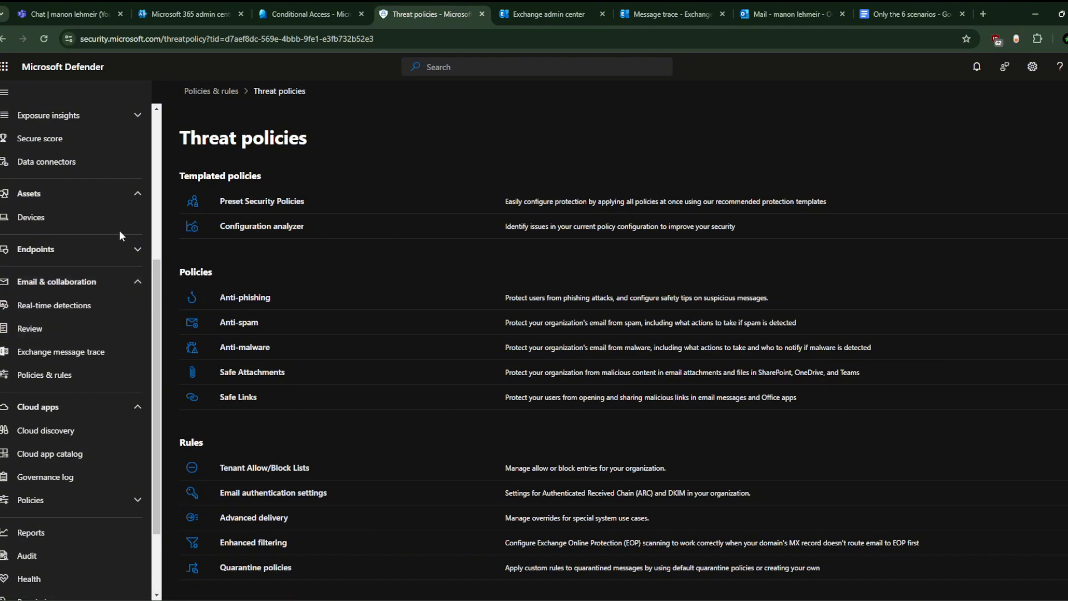
pyautogui.scroll(5, 119, 229)
pyautogui.click(535, 4)
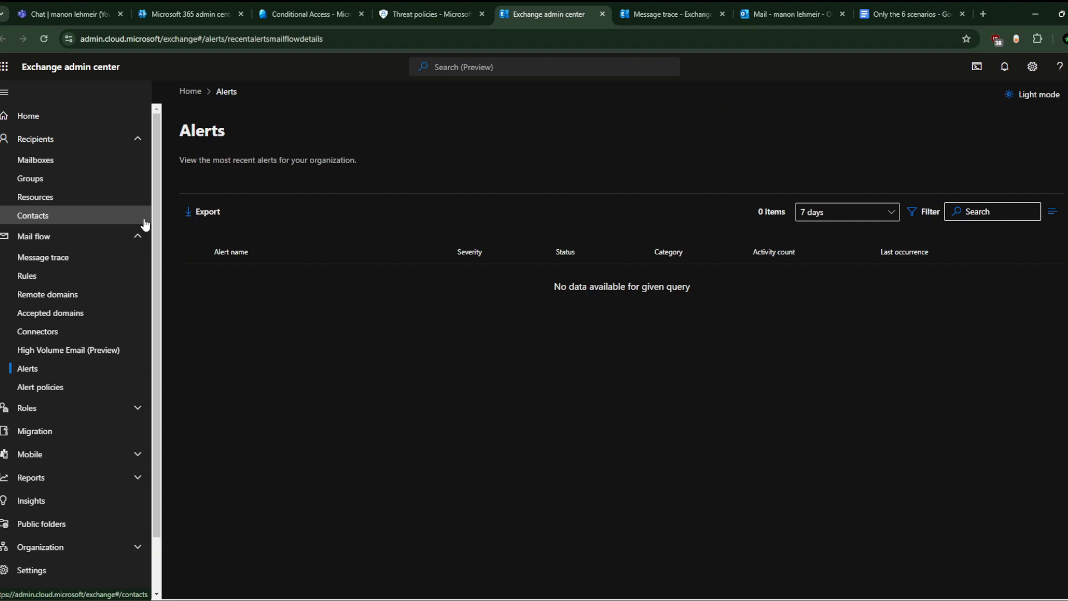
# Step: Open the FORWARD MESSAGE TO ANTIDOTESEC GMAIL rule's settings and show its conditions and redirect action
pyautogui.click(76, 276)
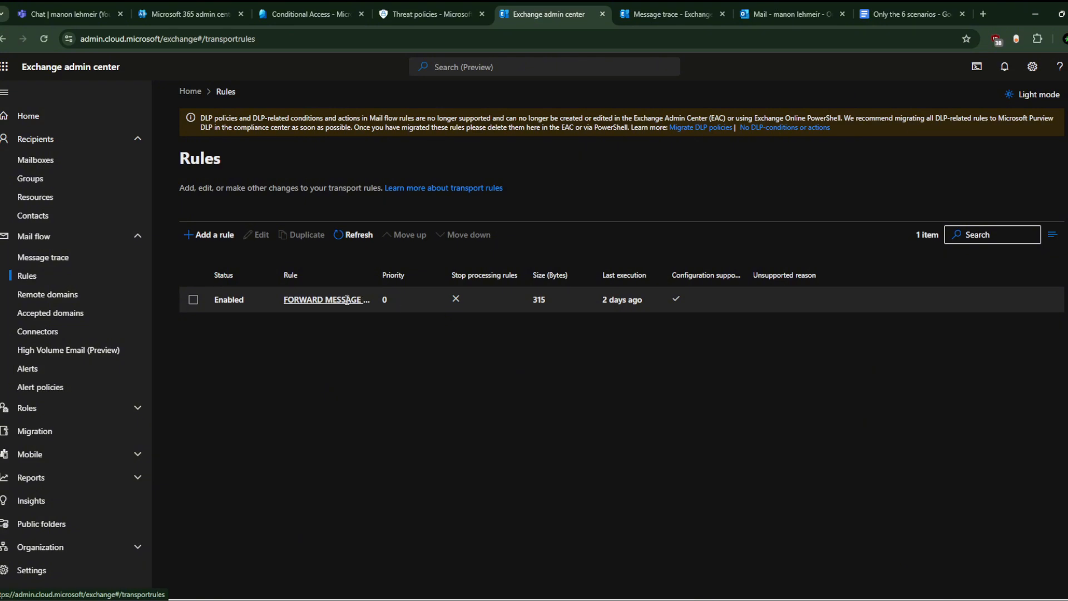
pyautogui.click(326, 299)
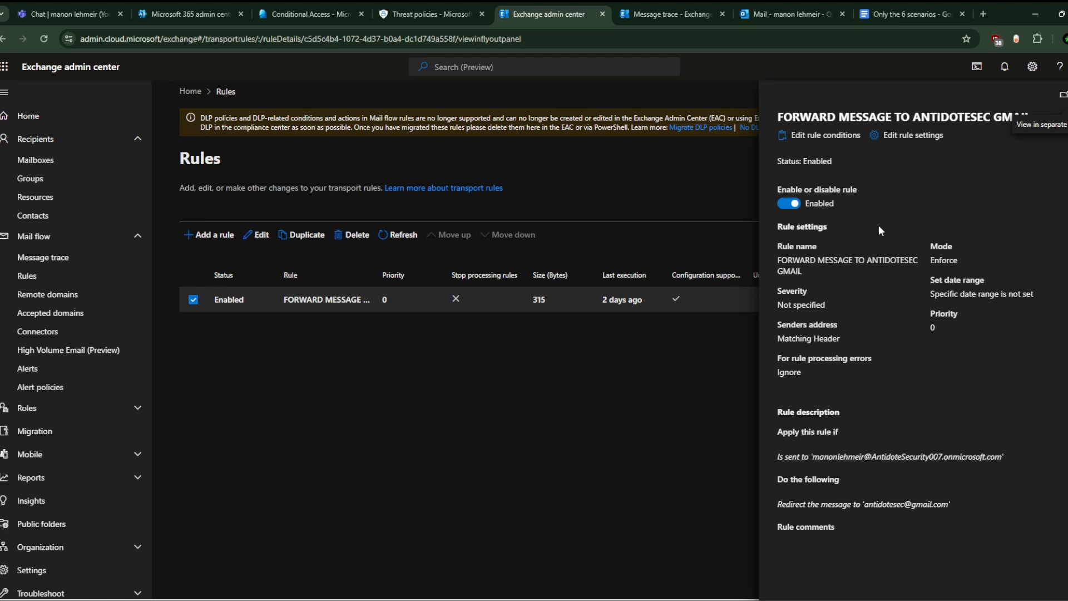
pyautogui.click(902, 136)
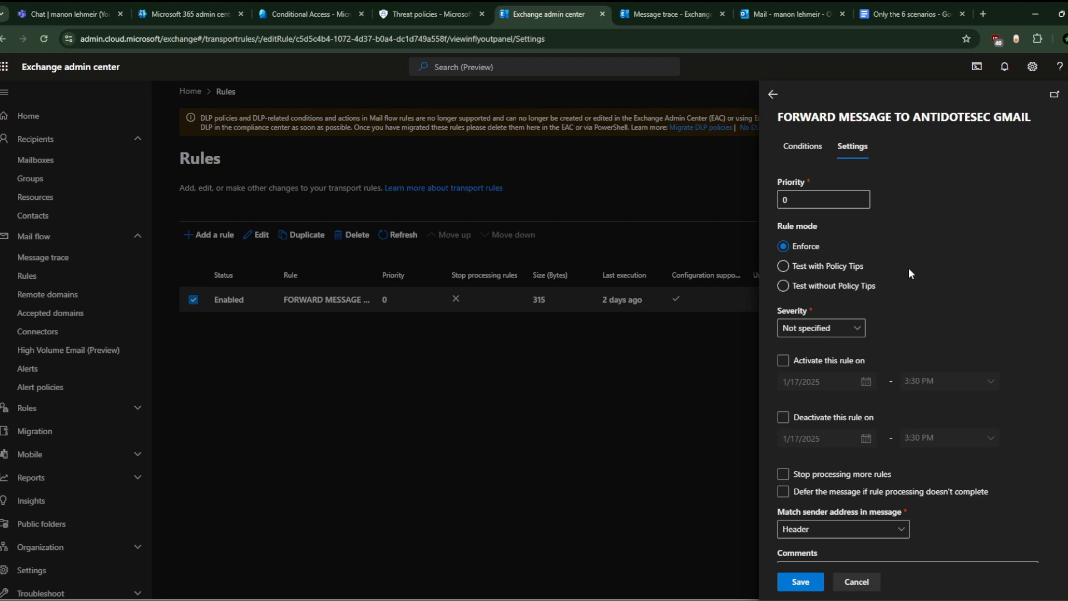
pyautogui.click(803, 146)
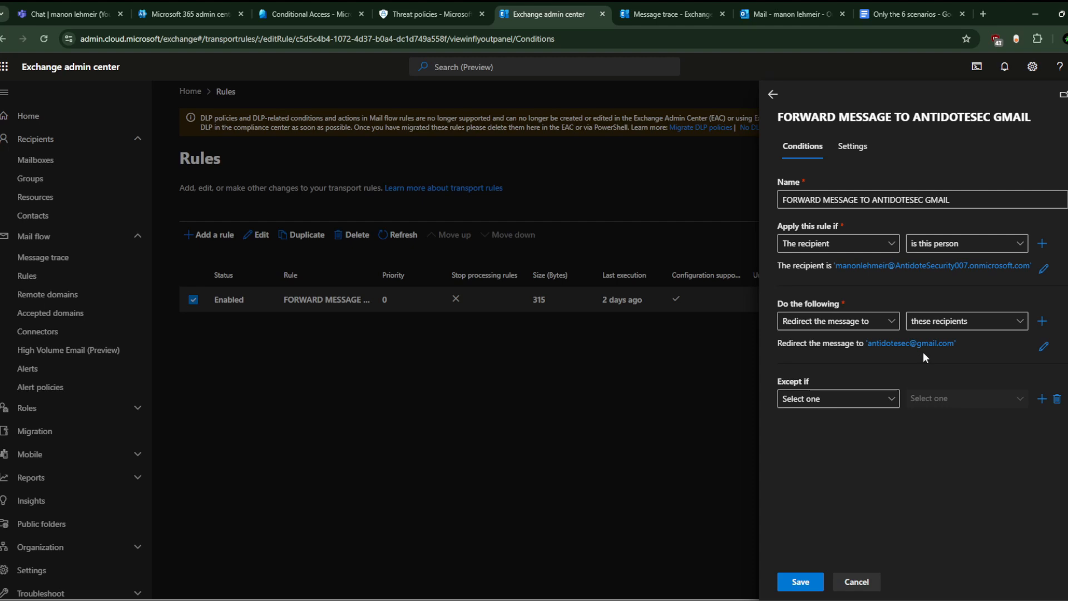
pyautogui.click(862, 154)
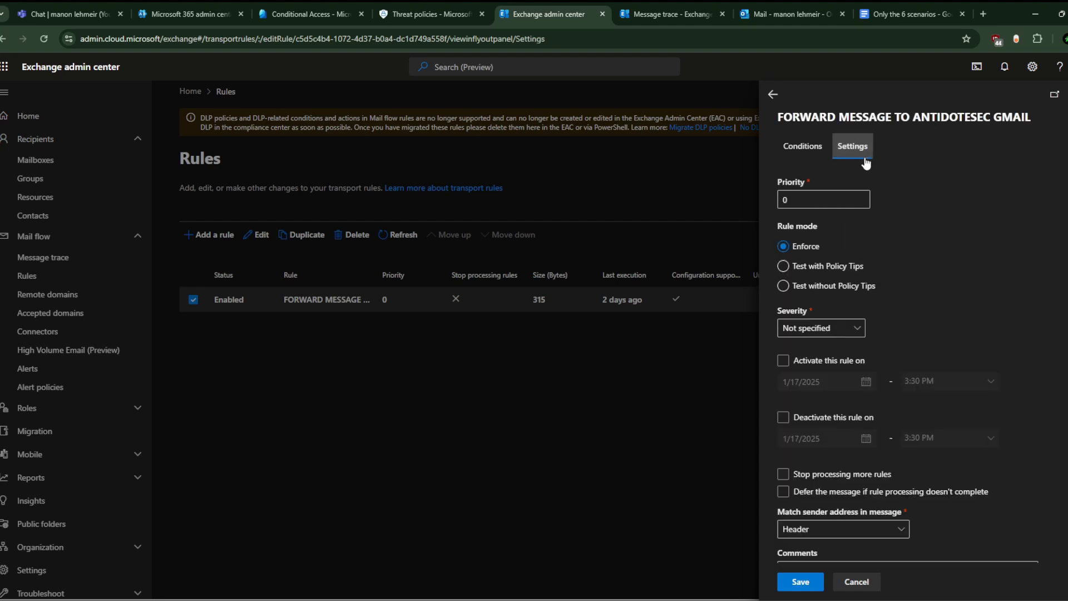
pyautogui.scroll(-2, 882, 342)
pyautogui.click(882, 340)
pyautogui.scroll(1, 883, 341)
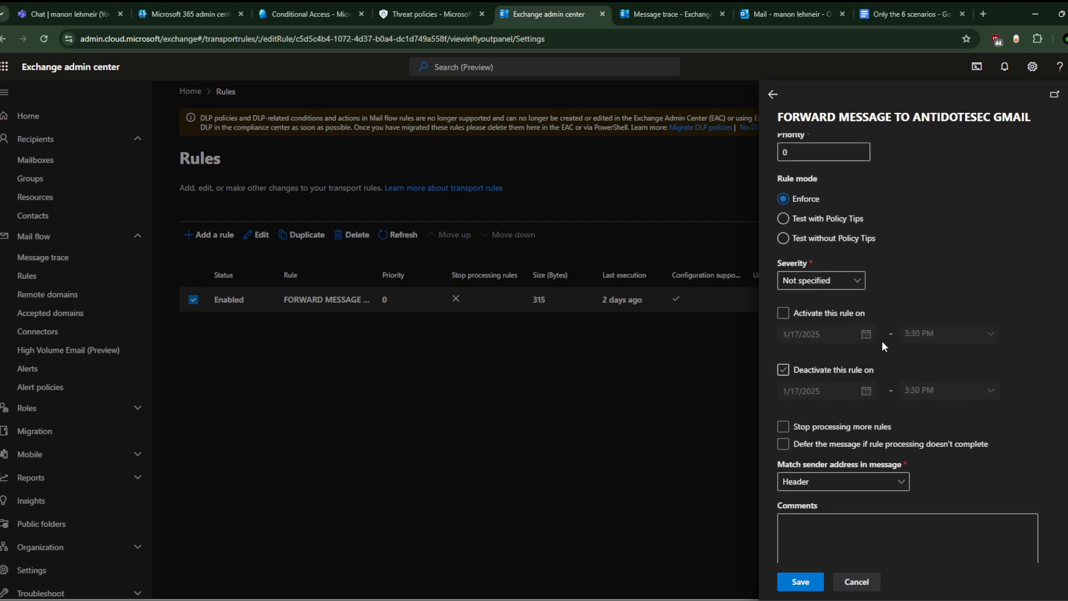
pyautogui.scroll(2, 883, 340)
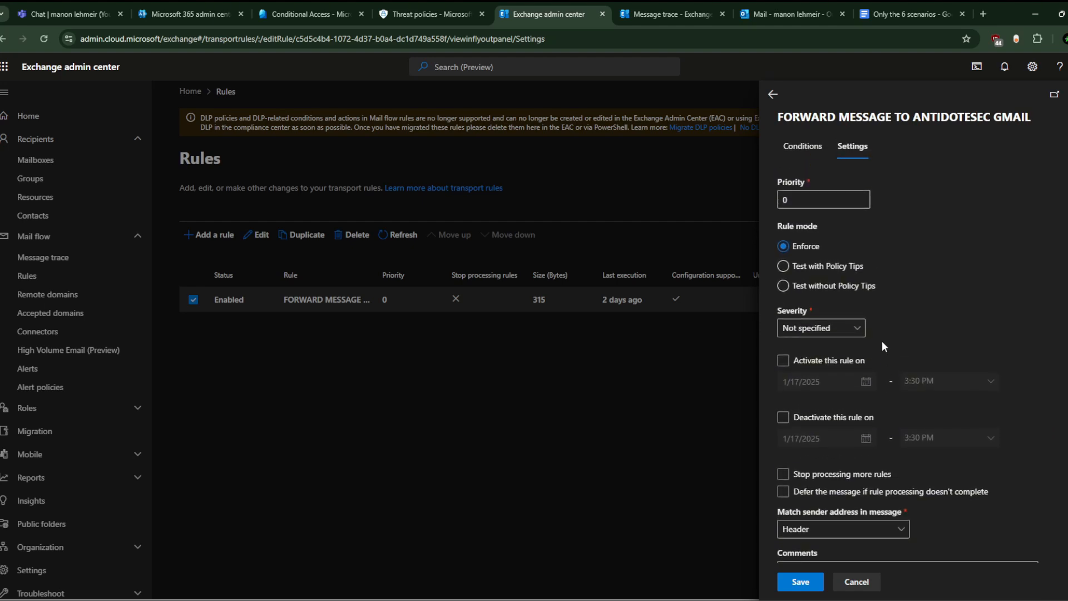
pyautogui.click(821, 147)
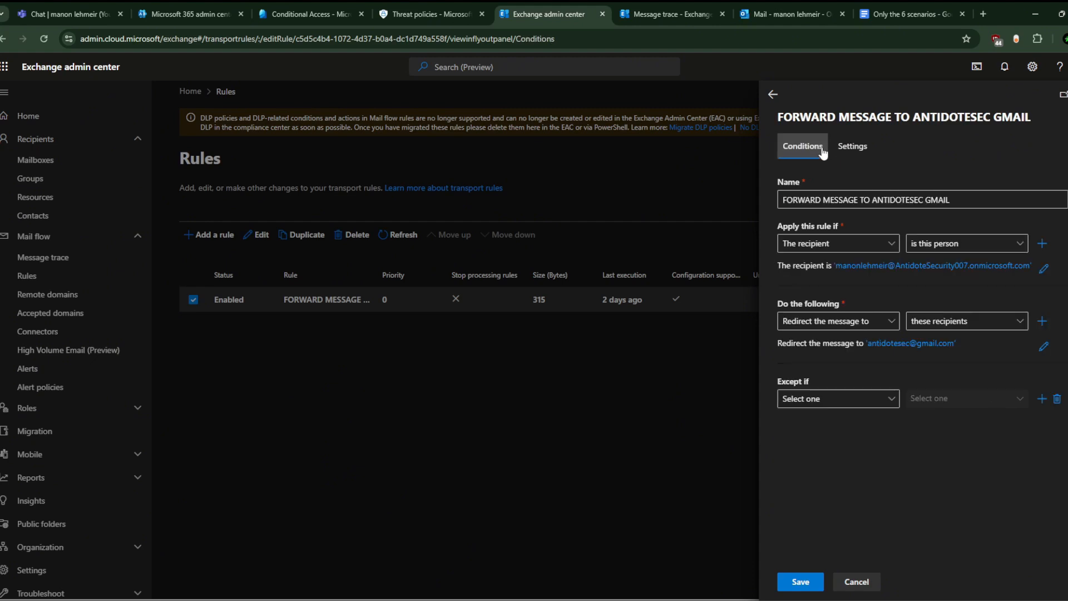
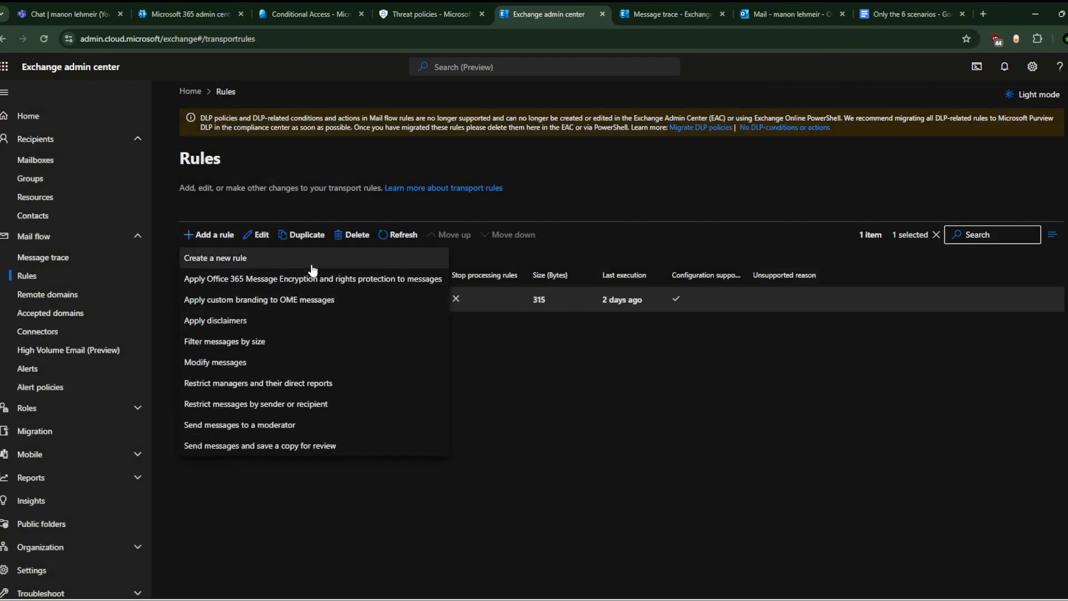
# Step: Create a new transport rule named 'allow'
pyautogui.click(245, 259)
pyautogui.click(545, 240)
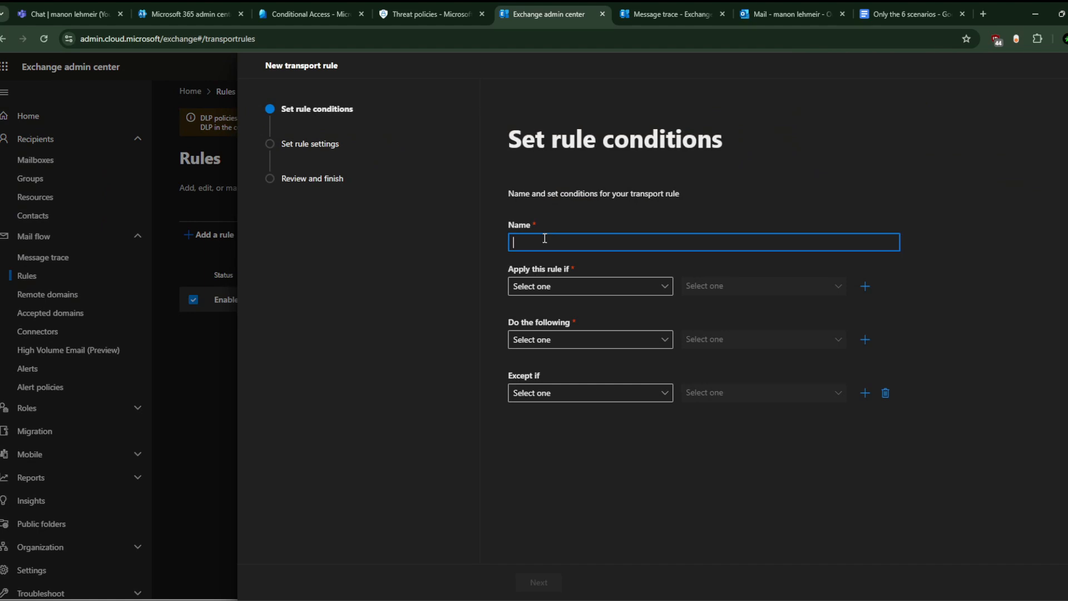
pyautogui.write('allow')
# Step: Make the rule apply when the sender is one specific chosen user
pyautogui.click(626, 289)
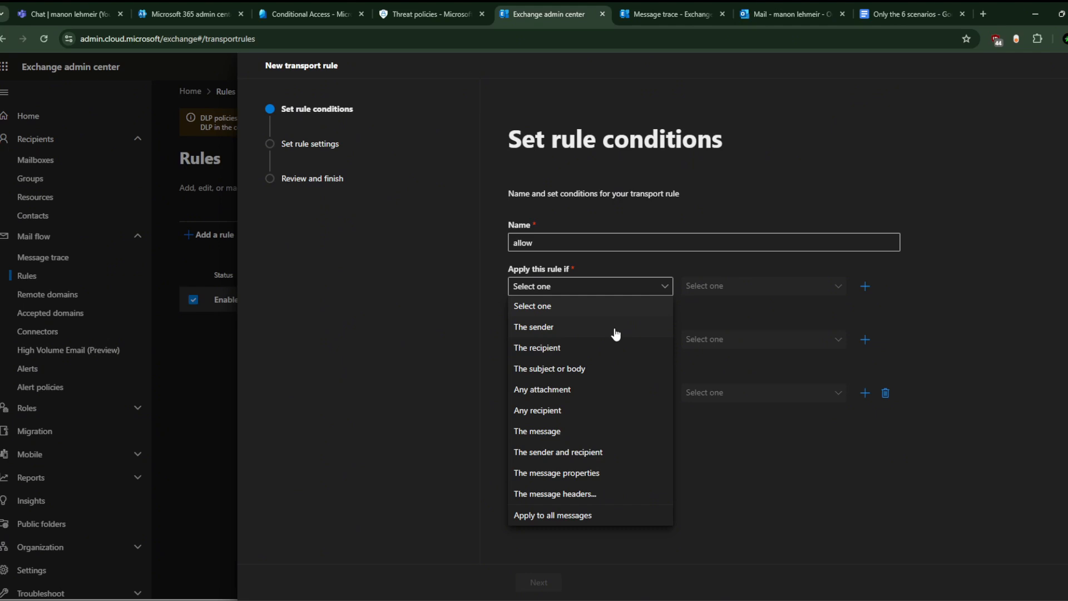
pyautogui.click(614, 328)
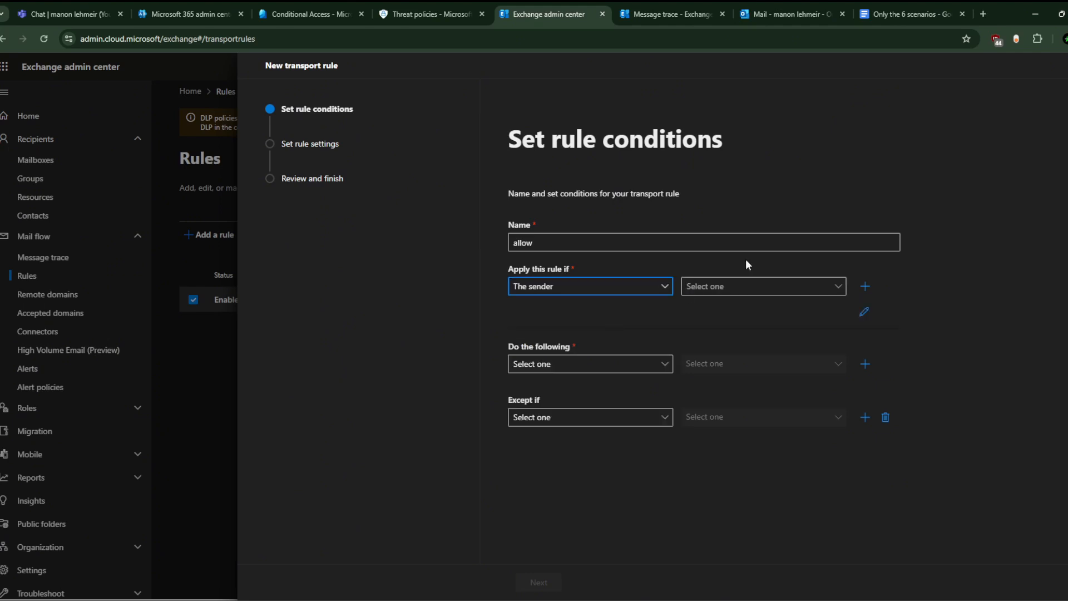
pyautogui.click(748, 286)
pyautogui.click(752, 312)
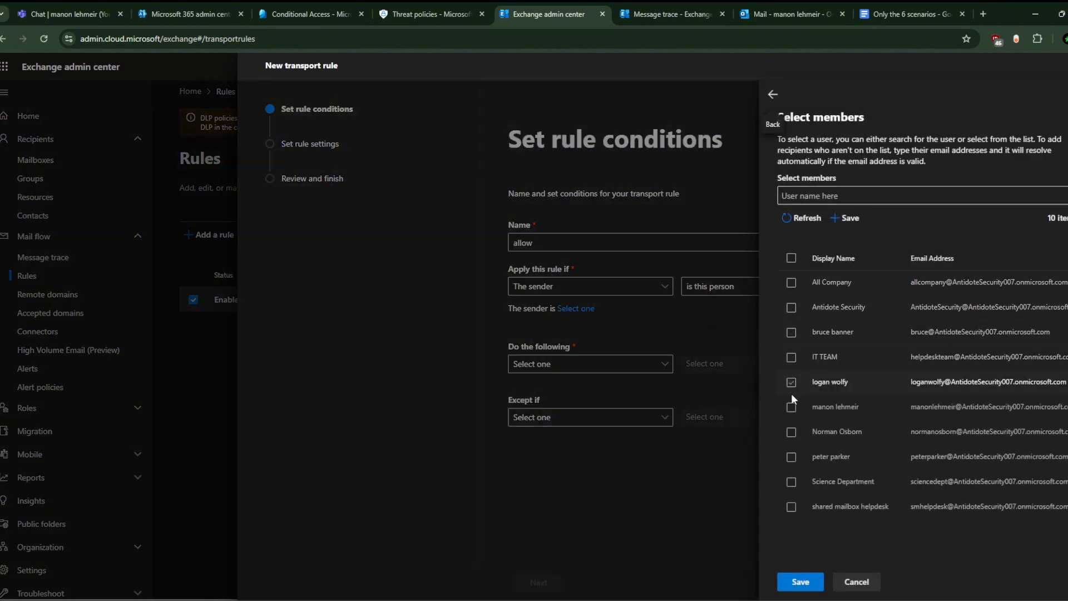
pyautogui.click(791, 408)
pyautogui.click(797, 582)
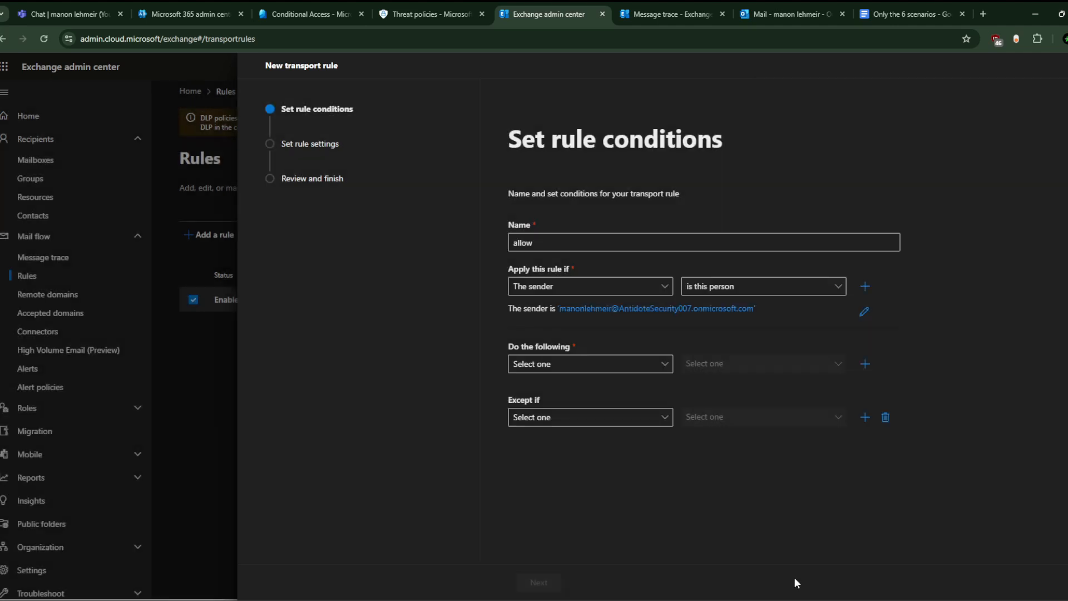
pyautogui.click(626, 366)
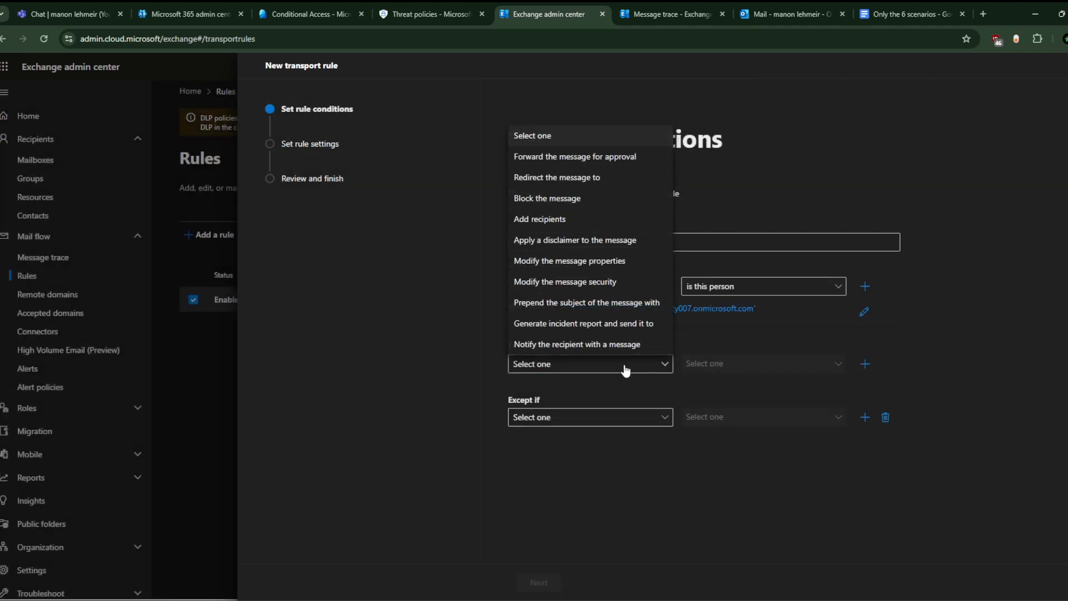
# Step: Have the allow rule set the spam confidence level to Bypass spam filtering (-1)
pyautogui.click(619, 269)
pyautogui.click(736, 368)
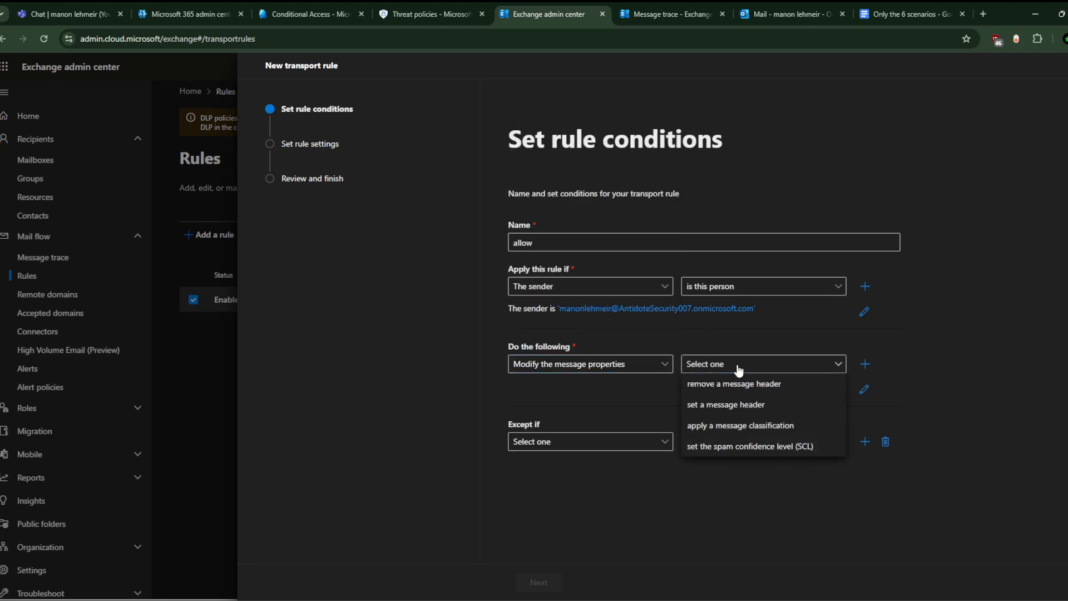
pyautogui.click(746, 446)
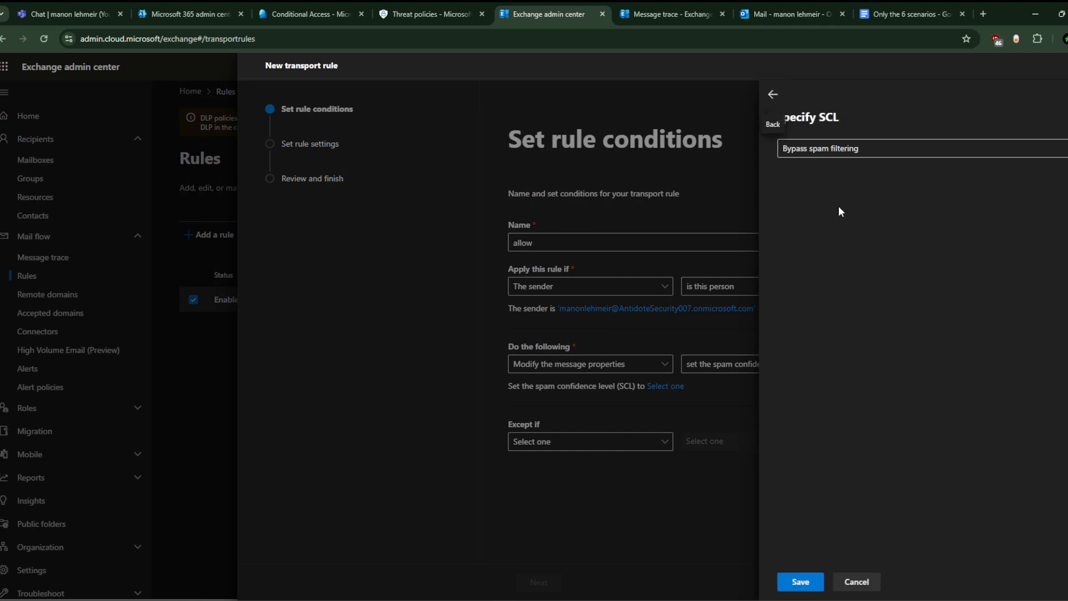
pyautogui.click(897, 151)
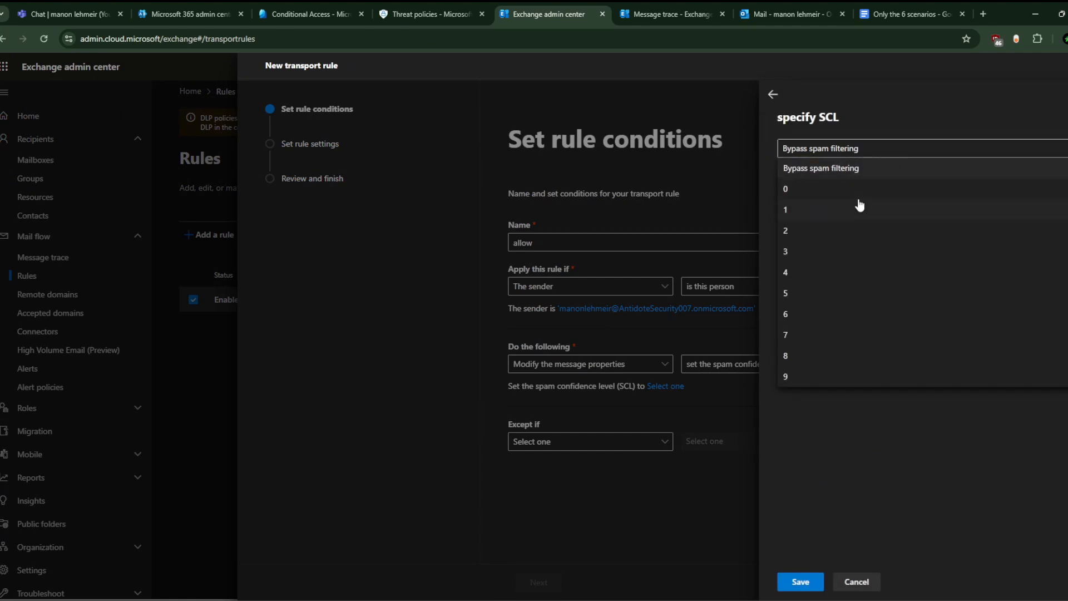
pyautogui.click(868, 169)
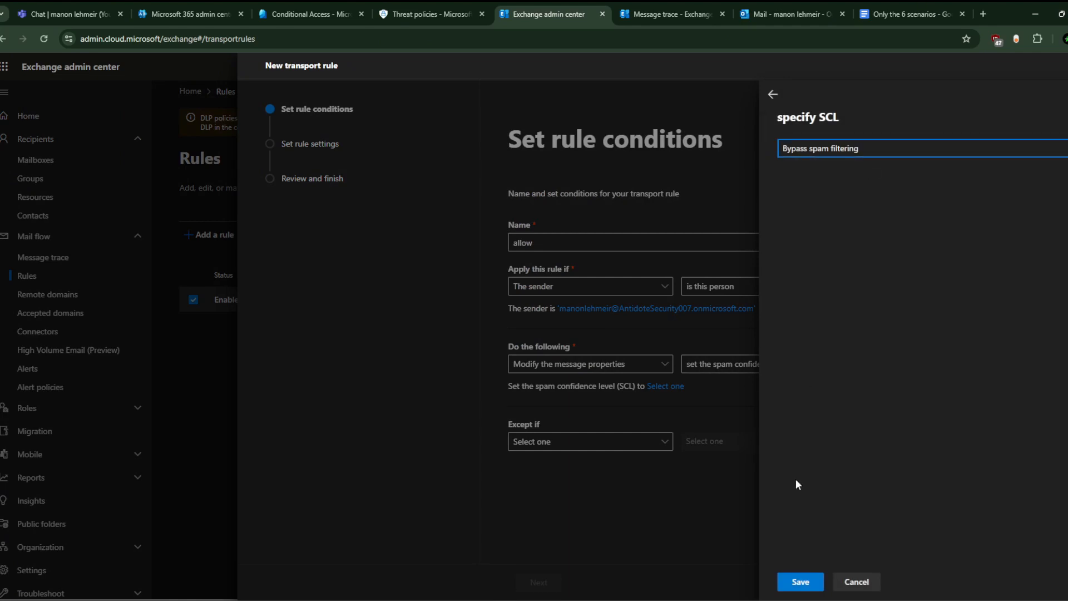
pyautogui.click(800, 582)
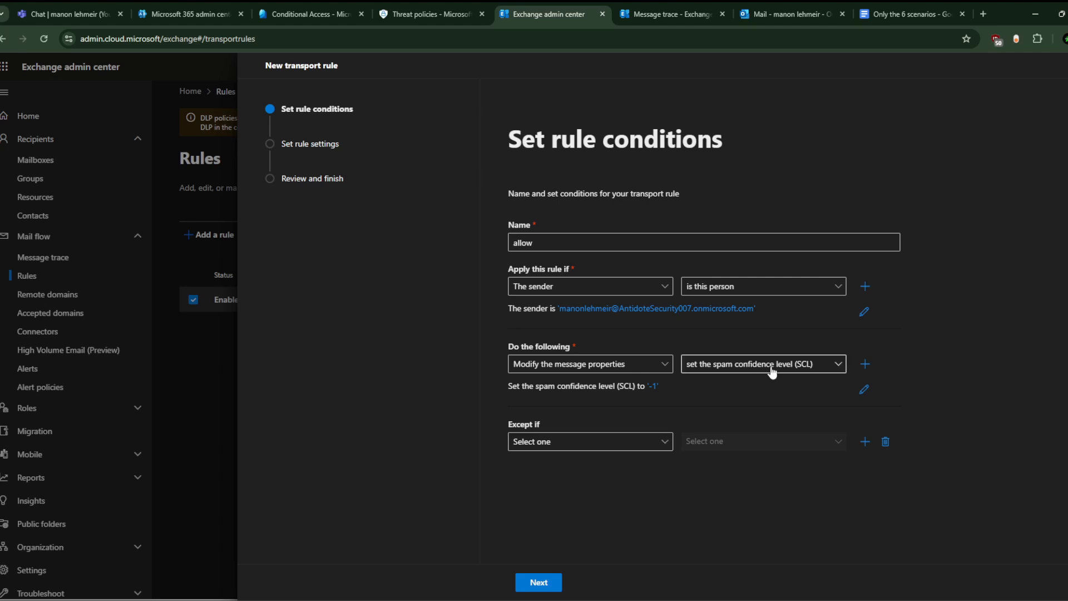
# Step: Back out of the property options and close the unsaved allow rule
pyautogui.click(721, 377)
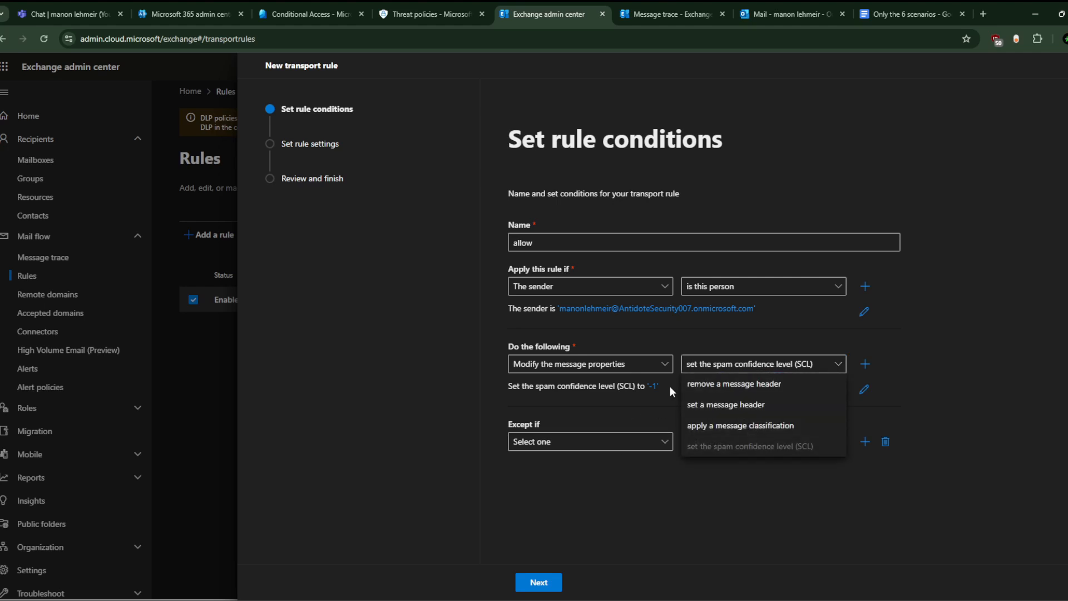
pyautogui.click(629, 409)
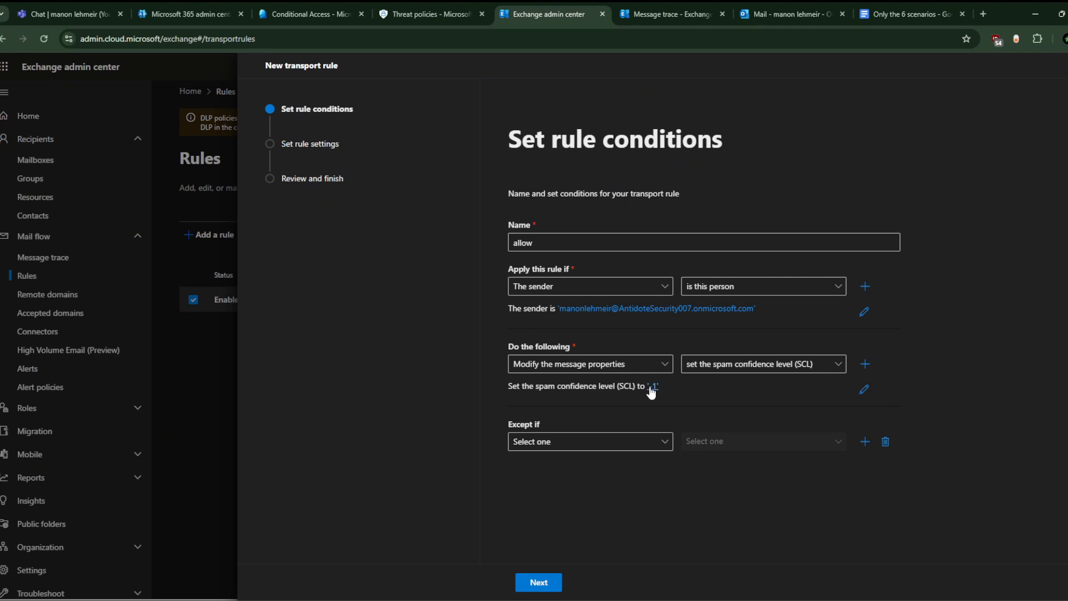
pyautogui.click(1067, 66)
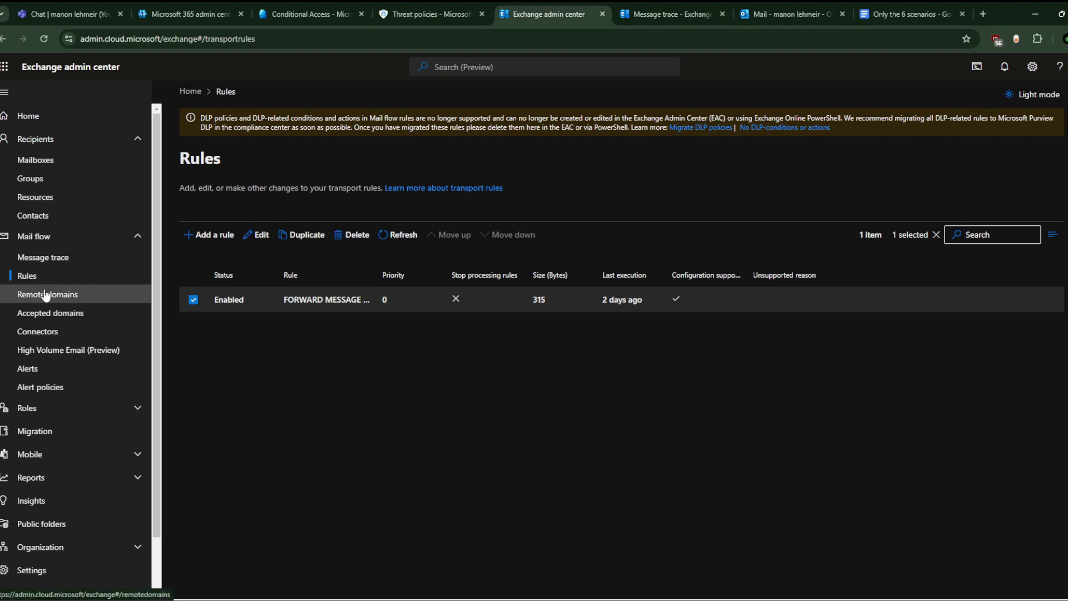
# Step: Start a new message trace with the user added under Senders
pyautogui.click(113, 258)
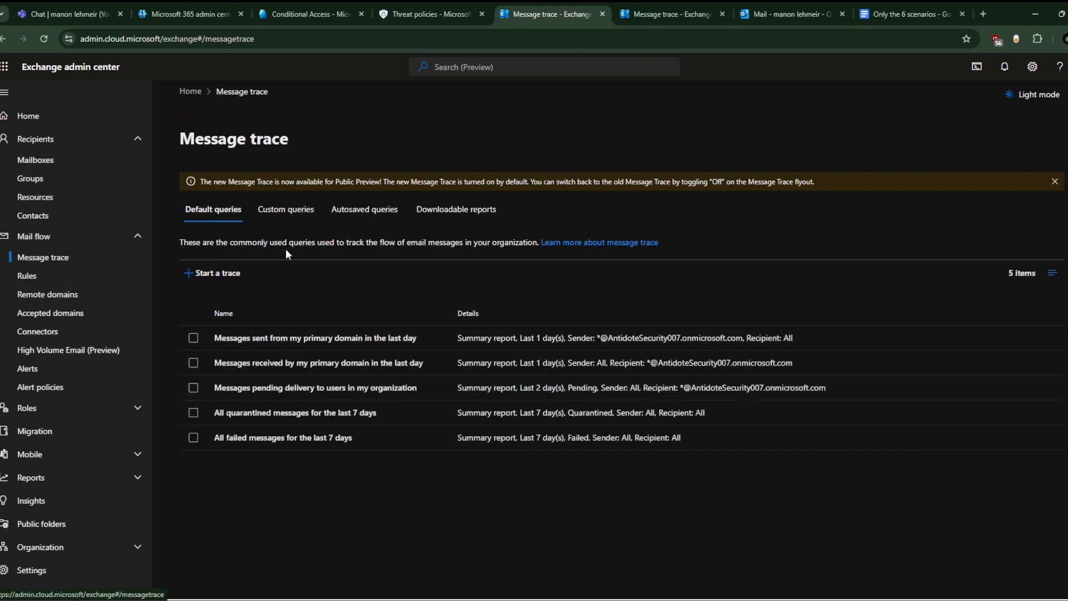
pyautogui.click(199, 272)
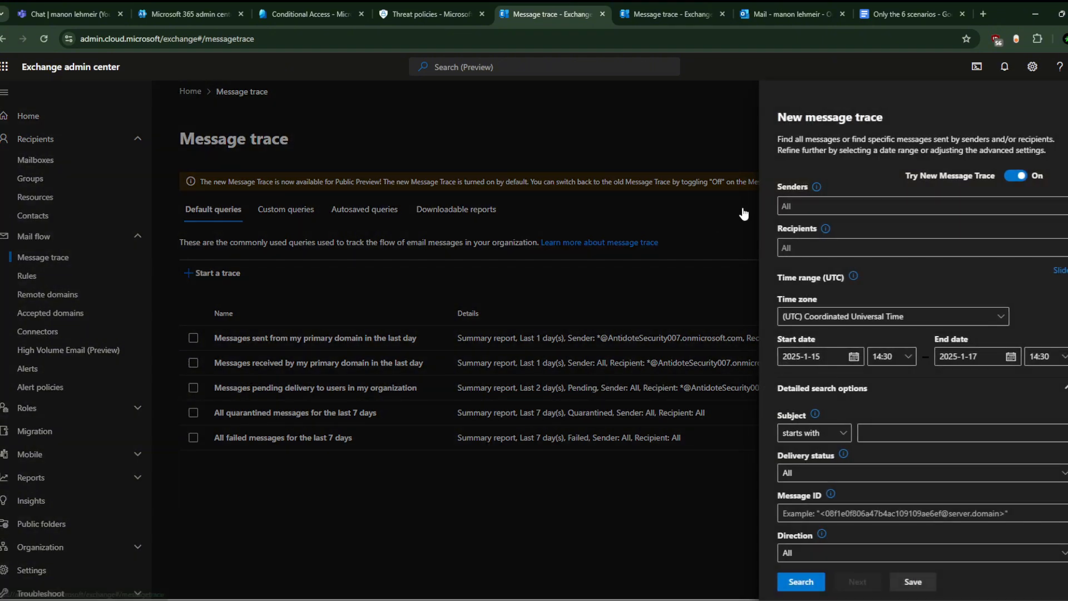
pyautogui.click(830, 211)
pyautogui.write('manon')
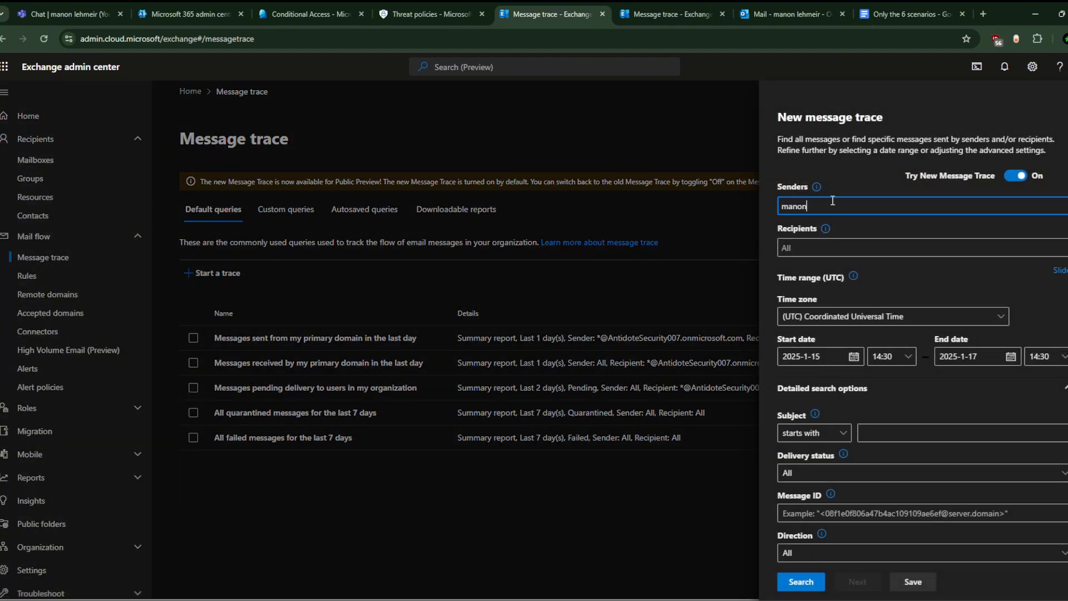
pyautogui.click(829, 248)
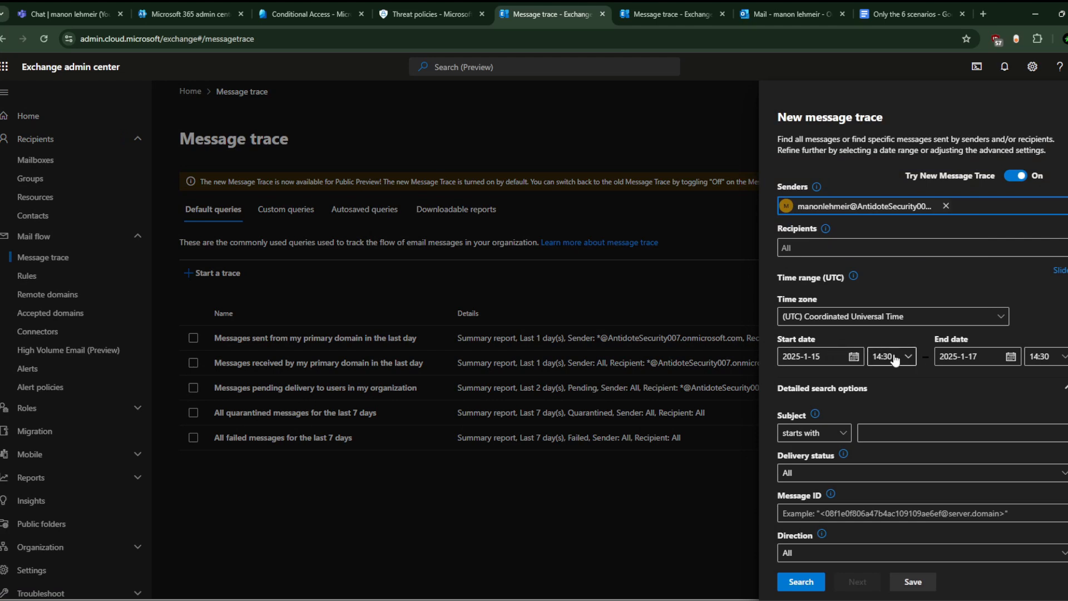
# Step: Set the trace start date to 2025-1-14 and run the search
pyautogui.click(854, 357)
pyautogui.click(825, 447)
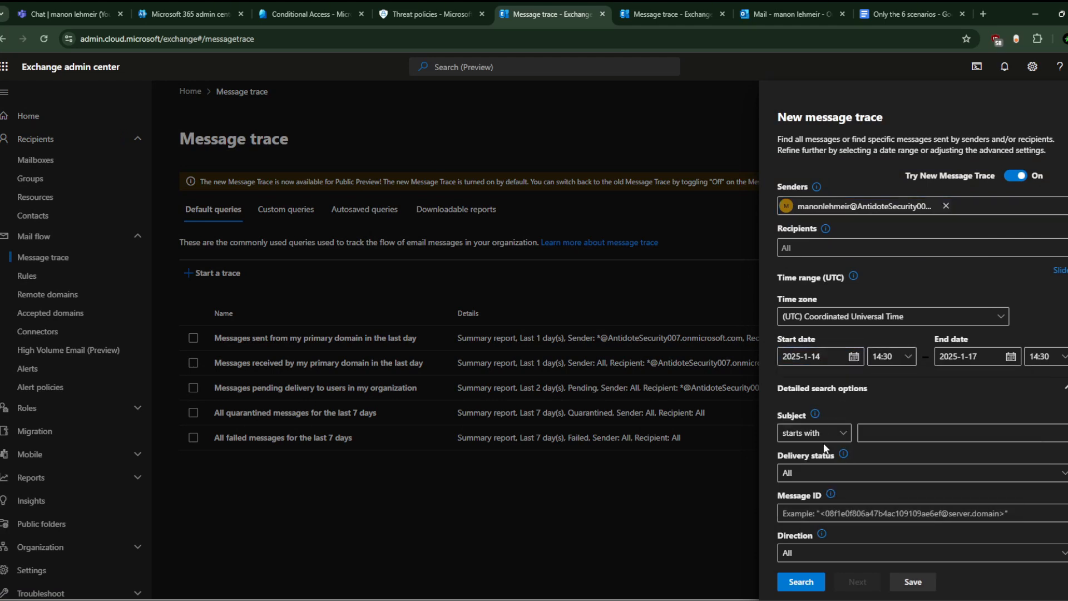
pyautogui.click(812, 582)
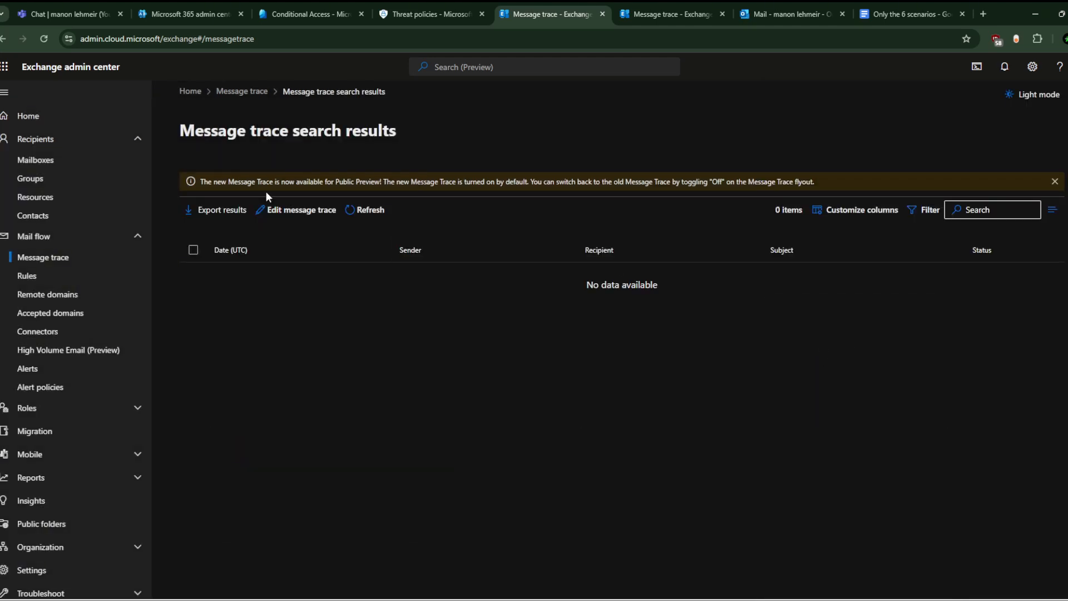
# Step: Start a fresh message trace with the same user added as sender
pyautogui.click(72, 275)
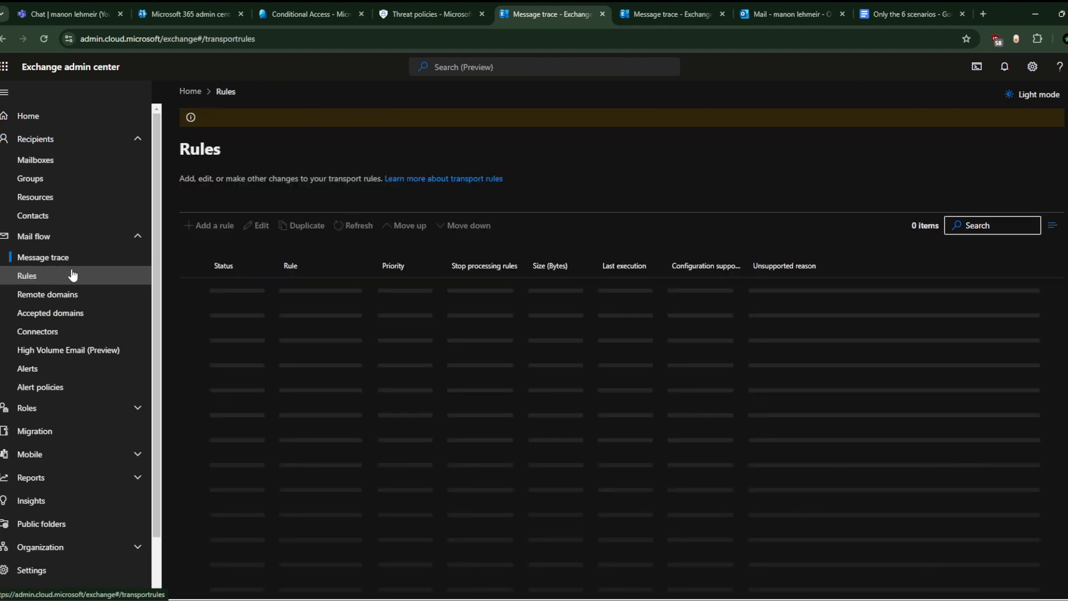
pyautogui.click(77, 259)
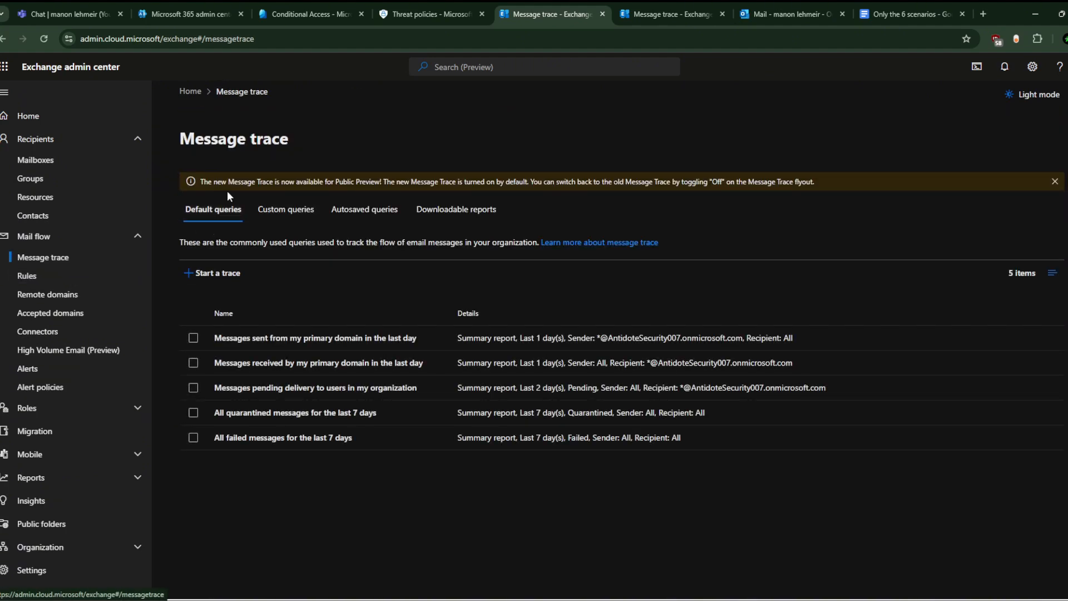
pyautogui.click(72, 276)
pyautogui.click(67, 258)
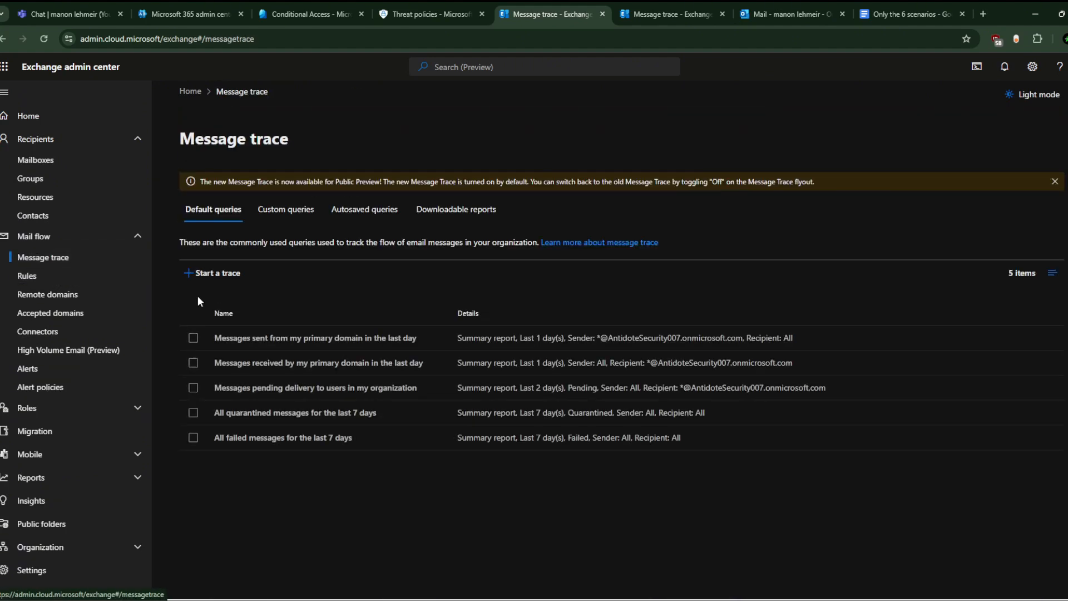
pyautogui.click(226, 274)
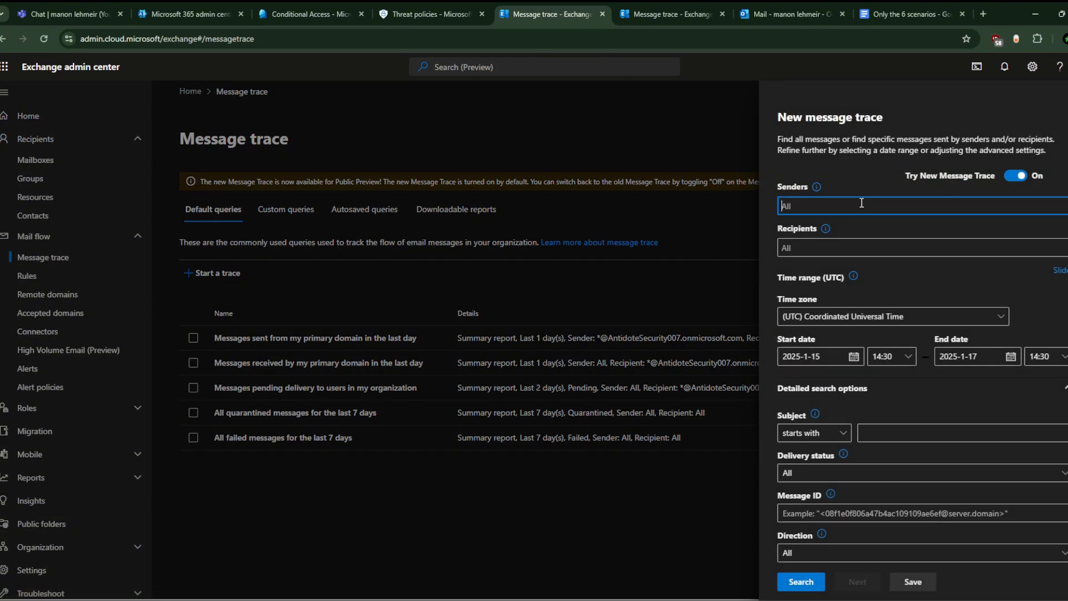
pyautogui.write('manon')
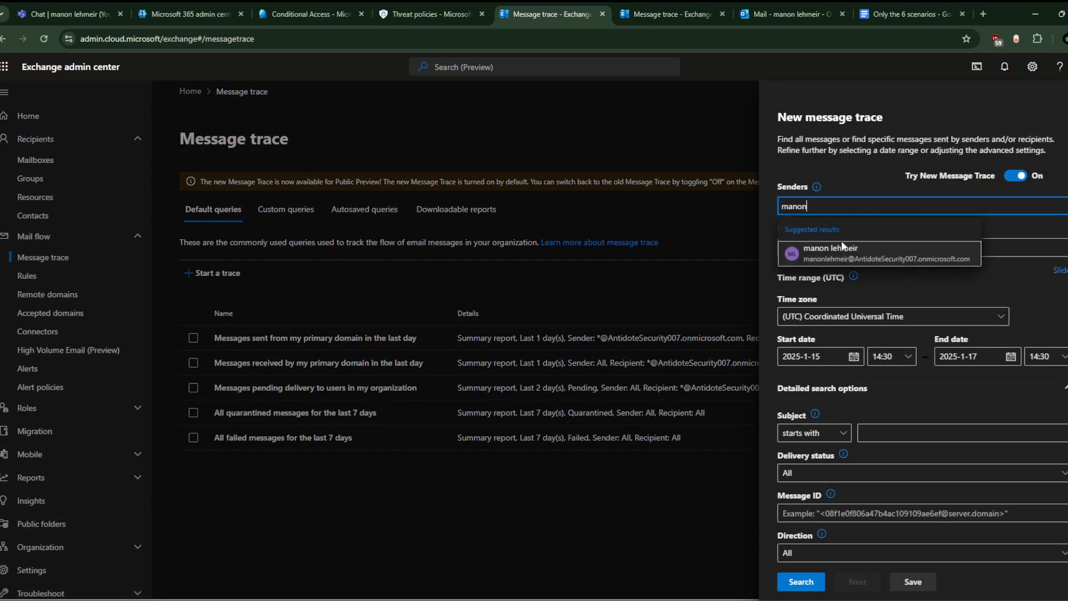
pyautogui.click(841, 247)
# Step: Set the trace start to 13 January 2025 at 08:30 and run the search
pyautogui.click(890, 356)
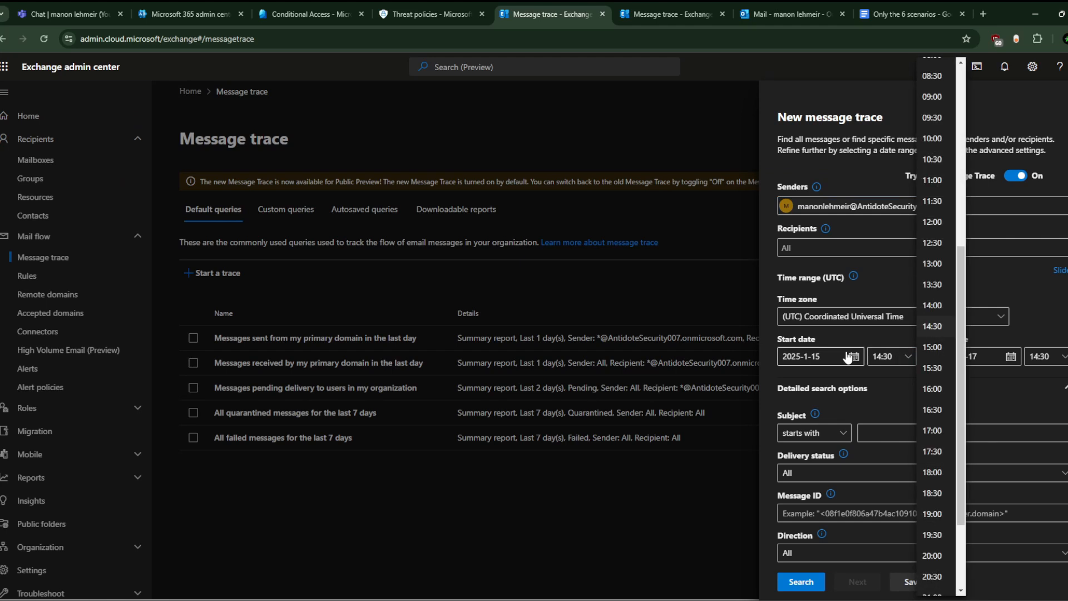
pyautogui.click(933, 76)
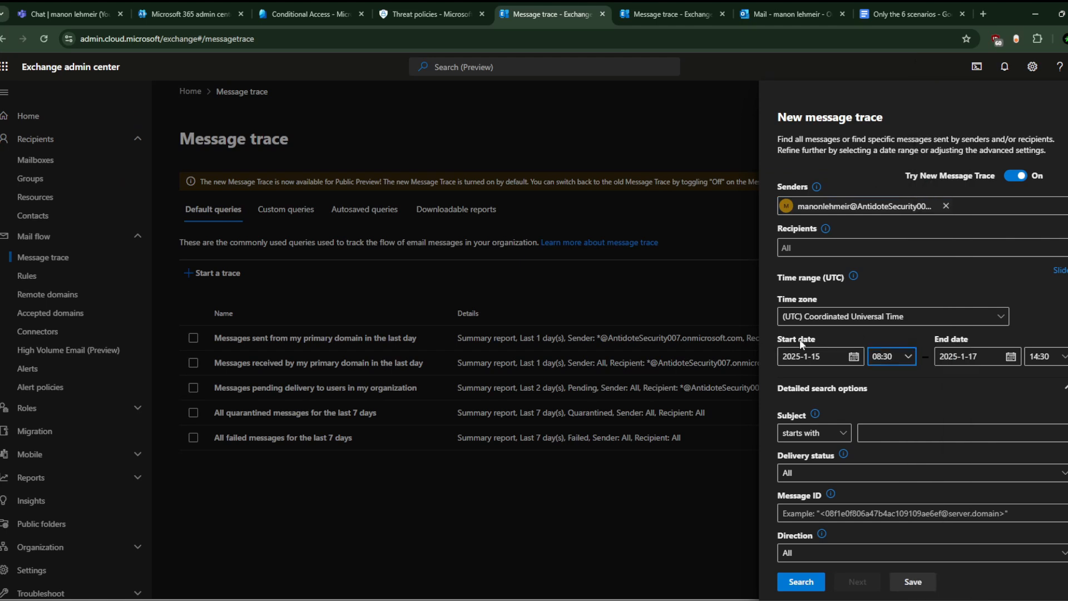
pyautogui.click(820, 361)
pyautogui.click(835, 370)
pyautogui.click(808, 448)
pyautogui.click(800, 583)
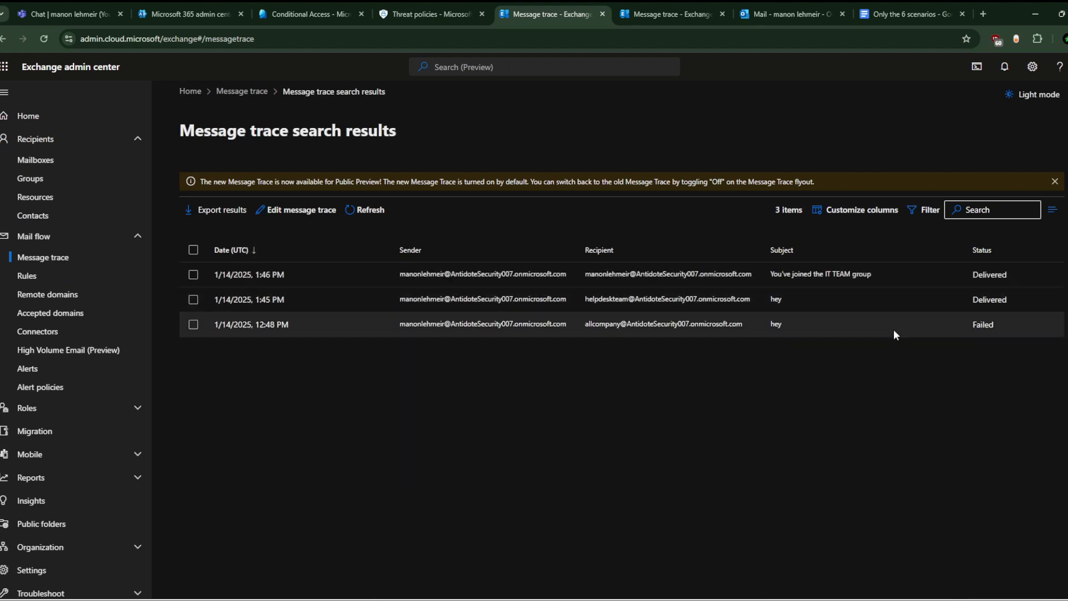
pyautogui.click(894, 331)
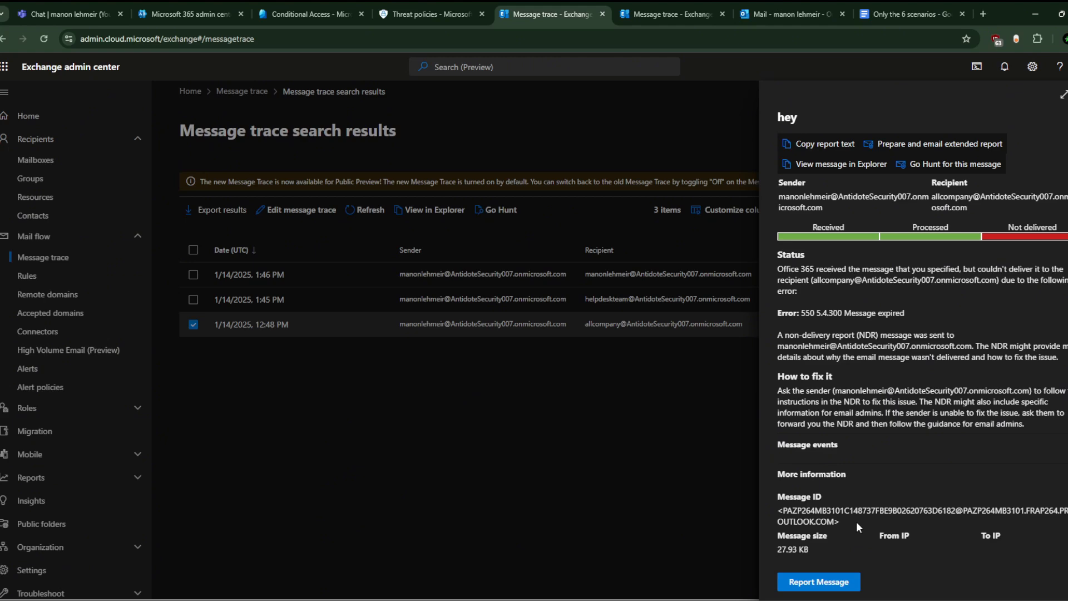
pyautogui.click(1027, 440)
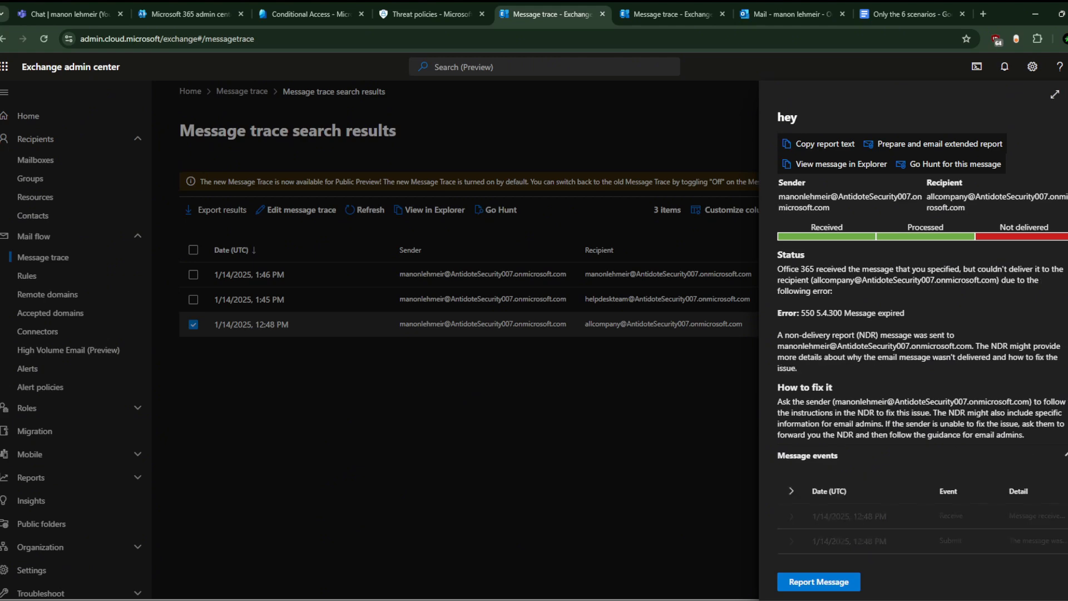
pyautogui.scroll(-2, 994, 463)
pyautogui.scroll(-3, 994, 463)
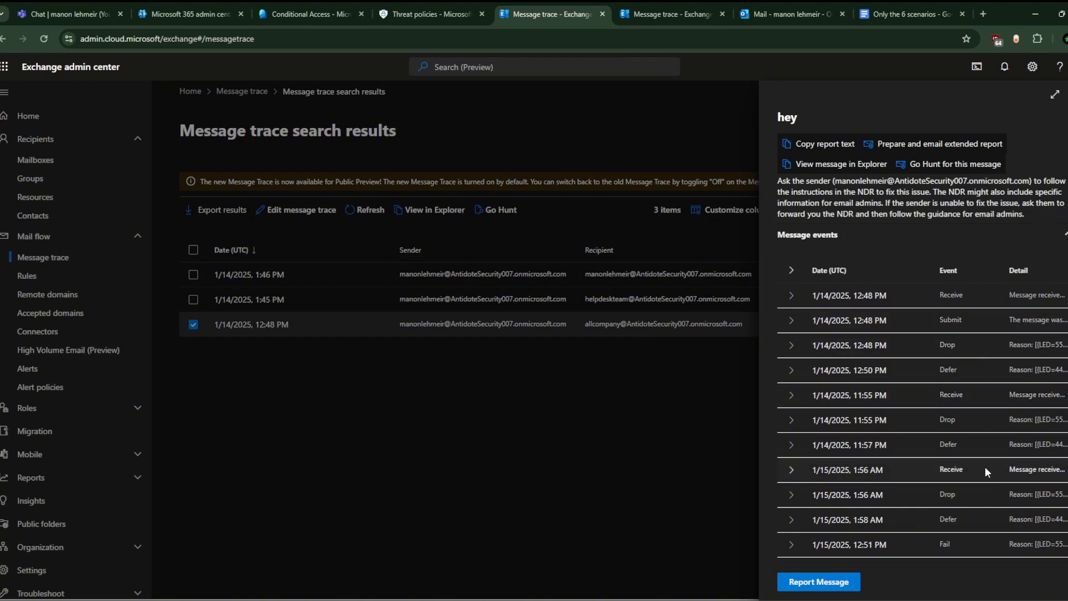
pyautogui.scroll(-2, 977, 492)
pyautogui.scroll(2, 977, 434)
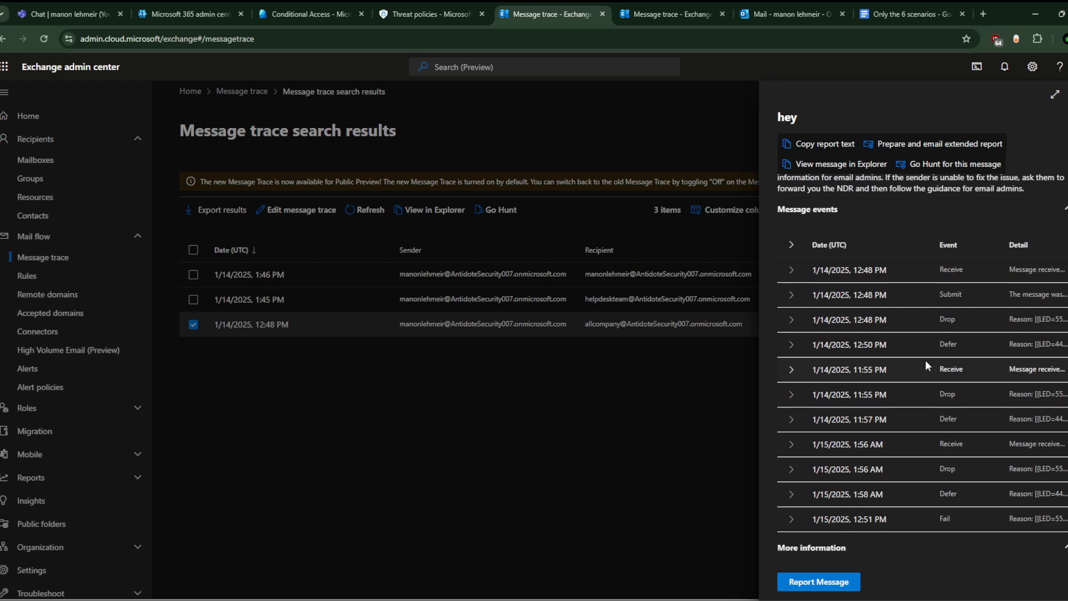
pyautogui.scroll(-1, 962, 428)
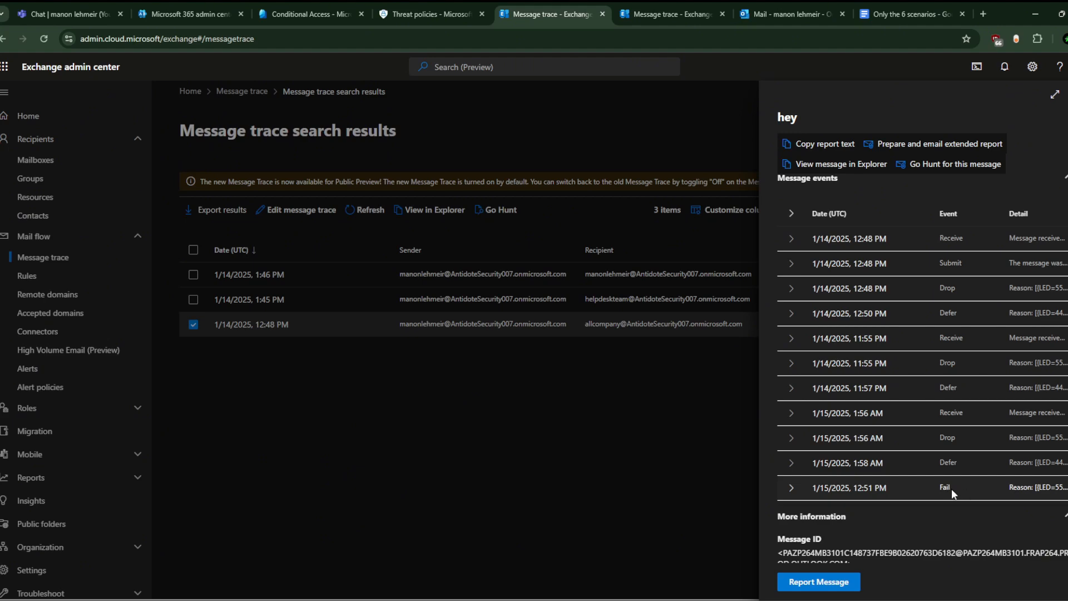
pyautogui.scroll(5, 951, 489)
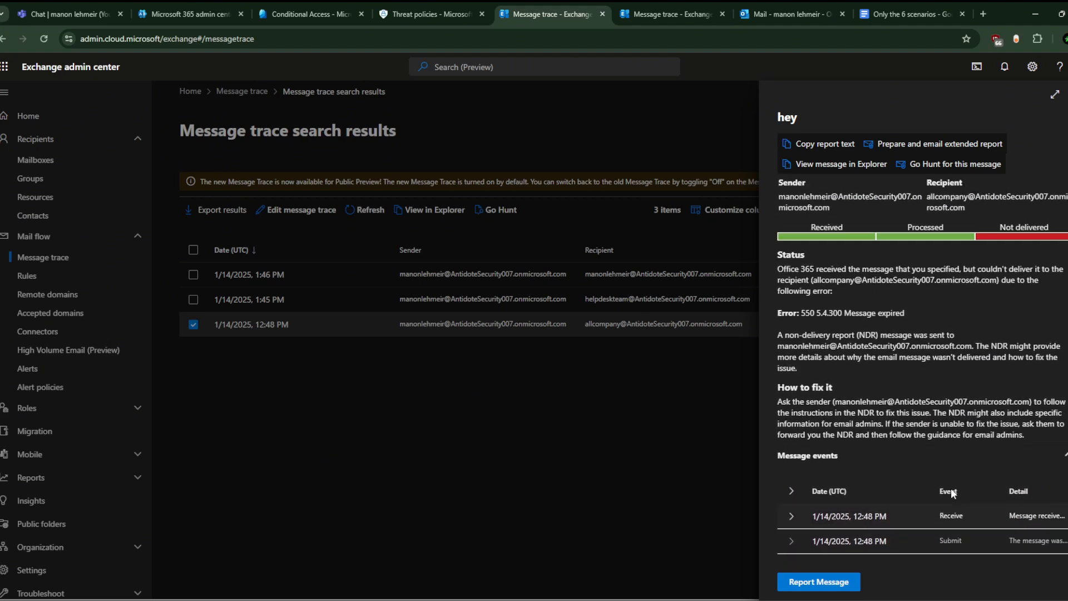
pyautogui.scroll(-8, 951, 489)
pyautogui.scroll(4, 953, 403)
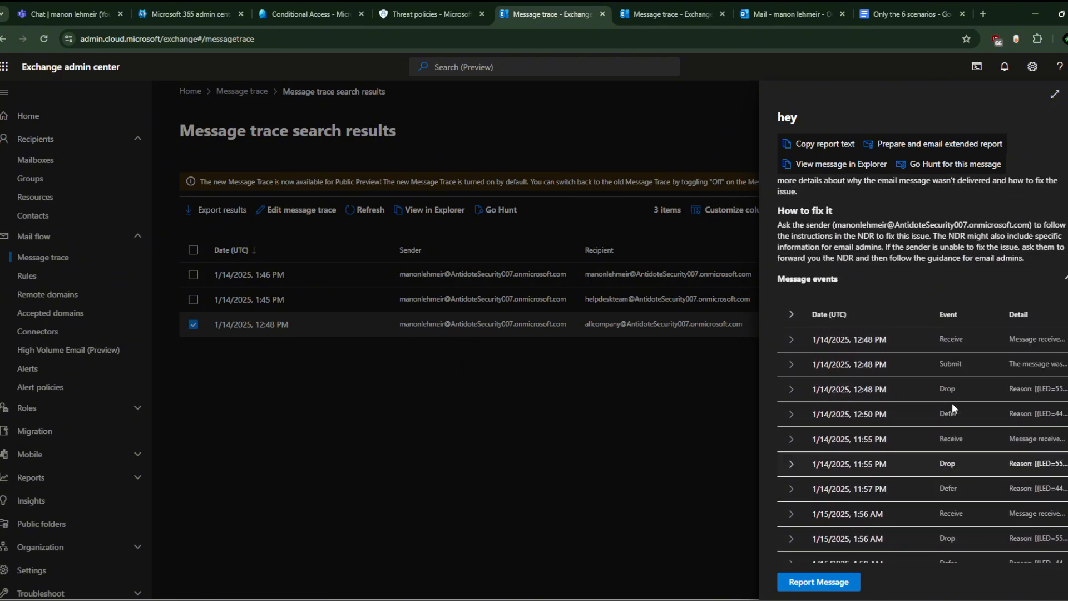
pyautogui.scroll(1, 953, 403)
pyautogui.scroll(-4, 953, 403)
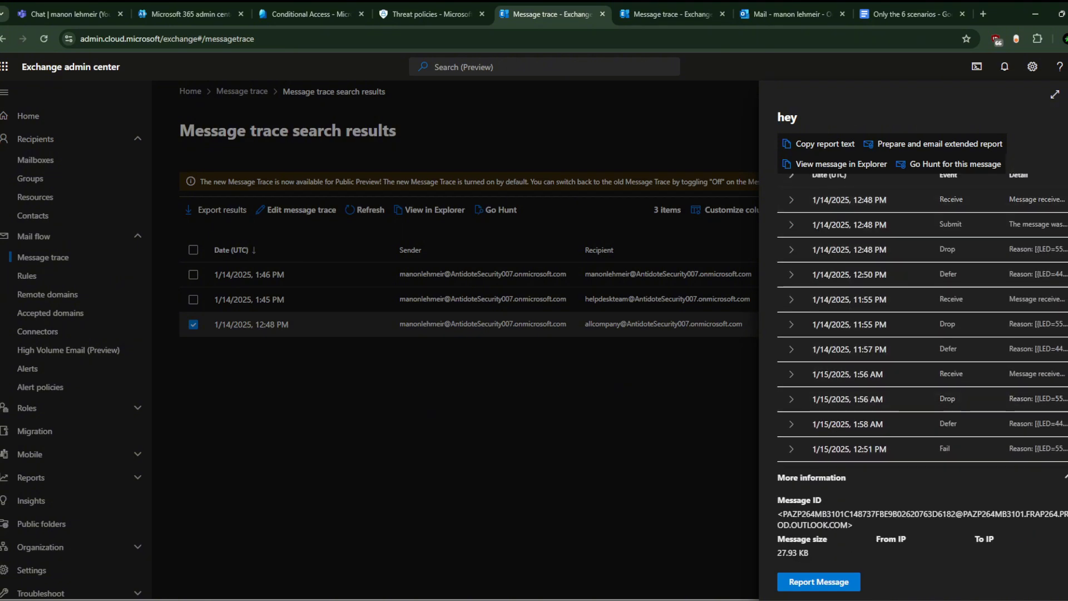
pyautogui.click(1067, 95)
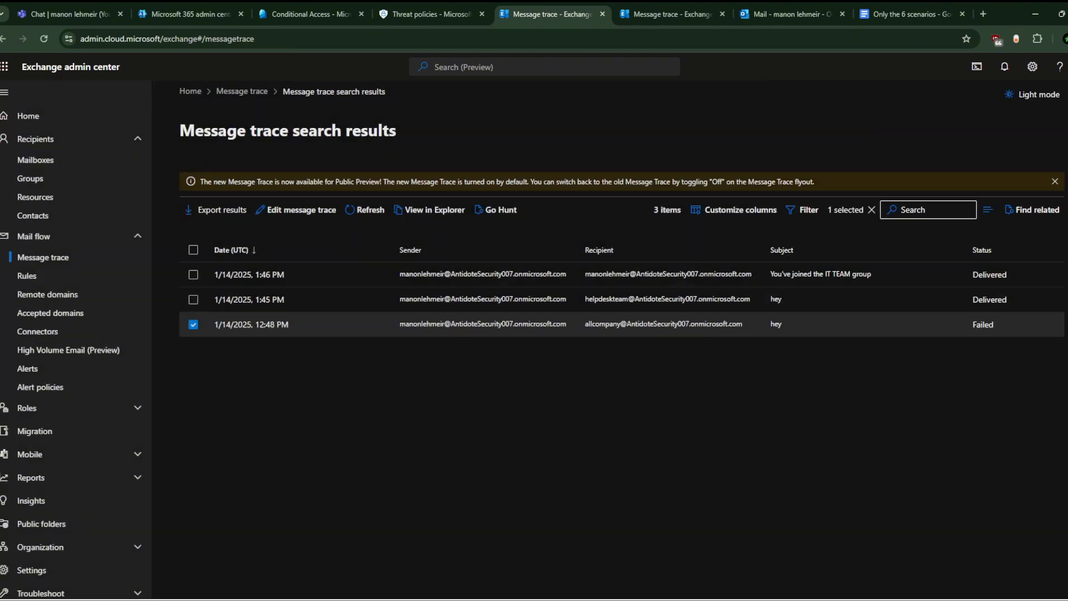
pyautogui.click(936, 299)
pyautogui.scroll(-4, 900, 479)
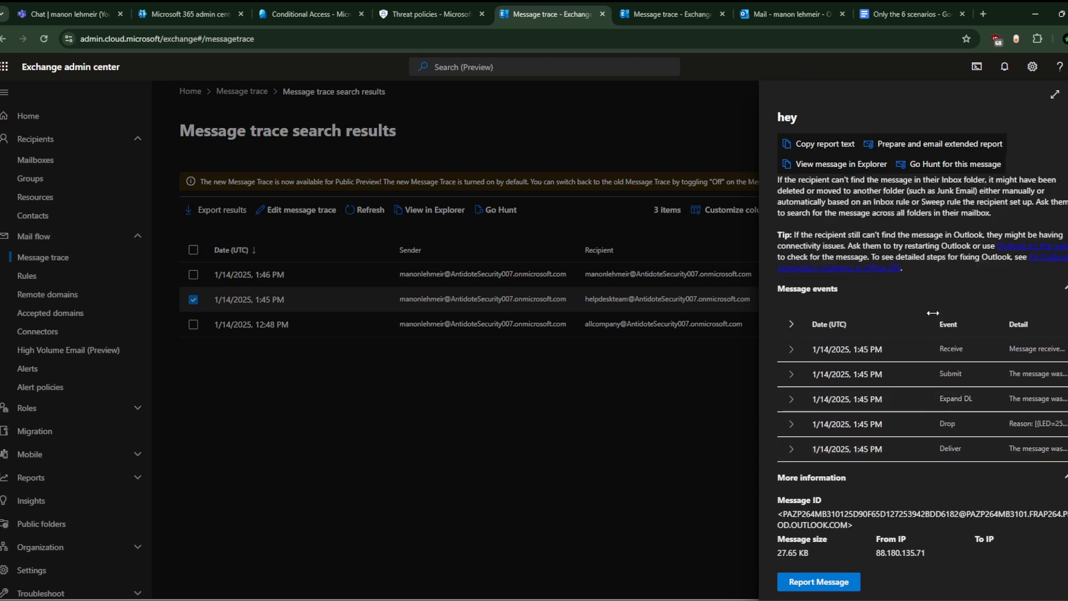
pyautogui.scroll(-1, 932, 312)
pyautogui.click(319, 191)
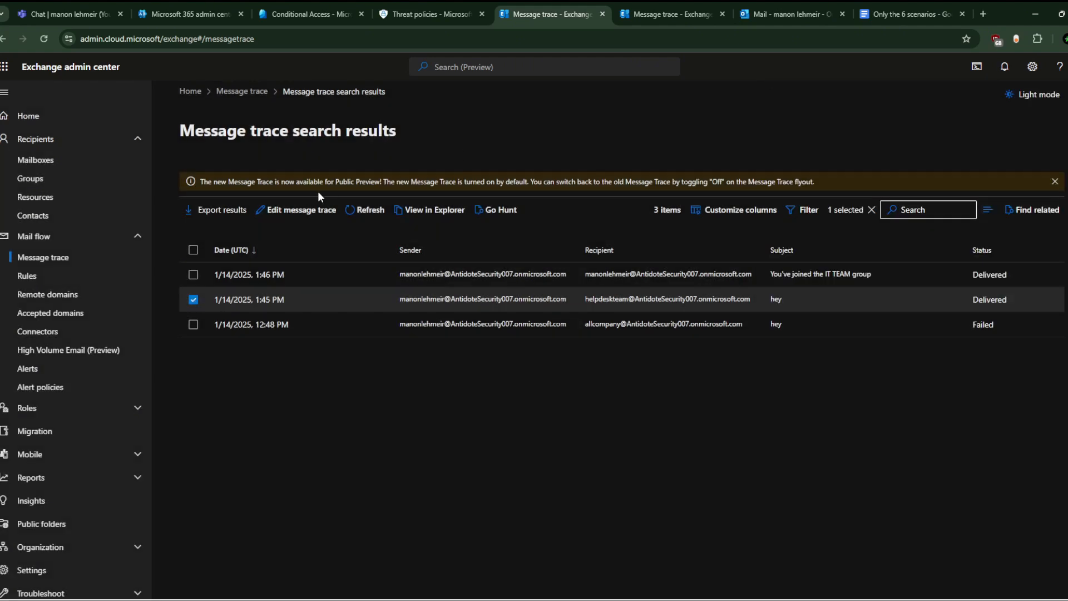
# Step: Switch back and forth between the Mail flow Rules and Message trace pages
pyautogui.click(74, 280)
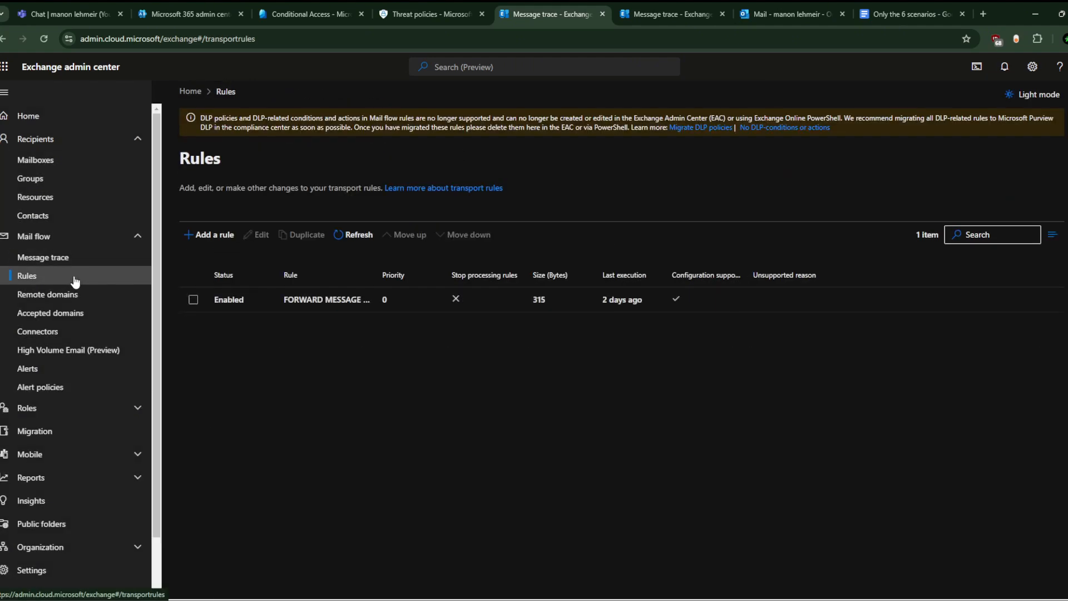
pyautogui.click(79, 257)
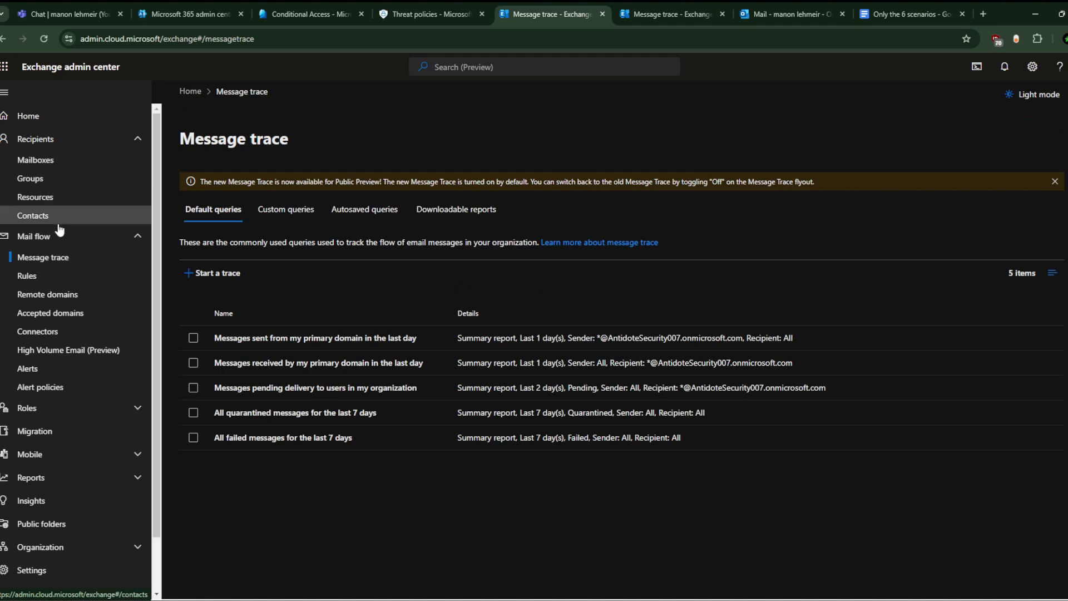
pyautogui.click(63, 276)
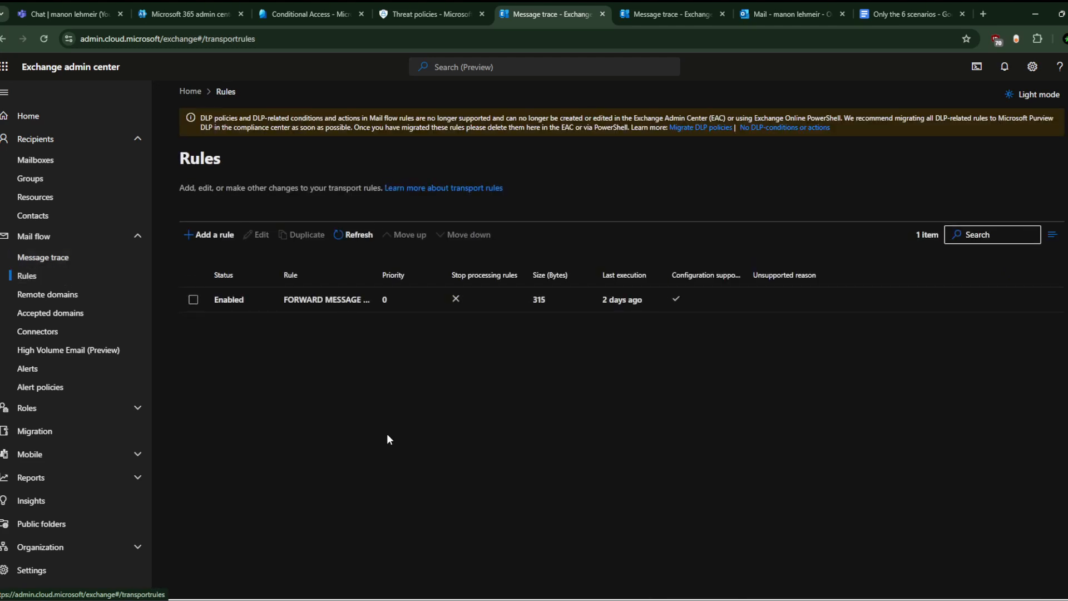
pyautogui.click(94, 258)
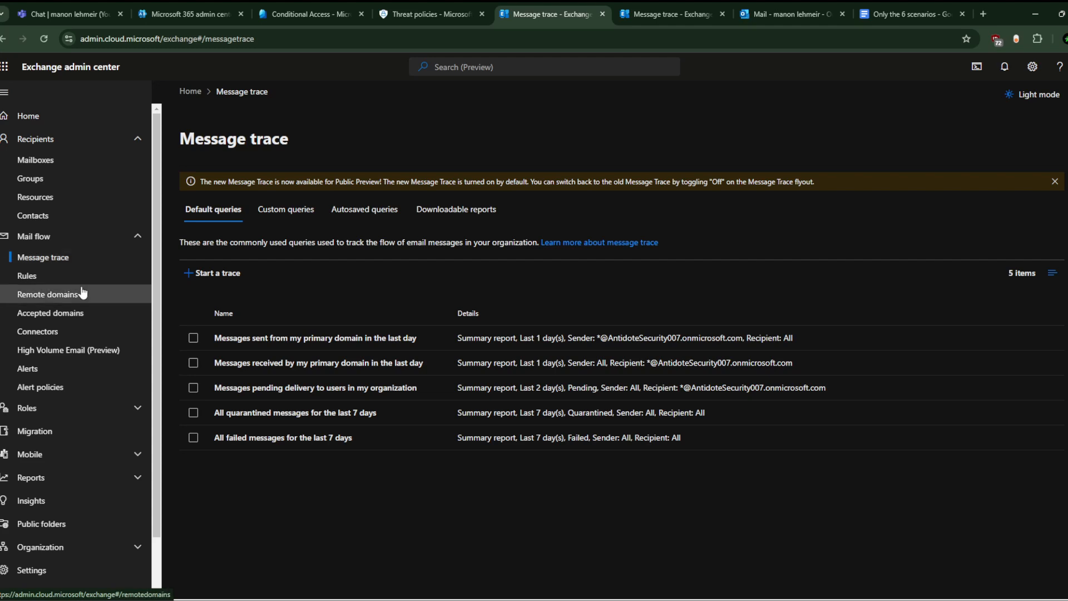
pyautogui.click(72, 278)
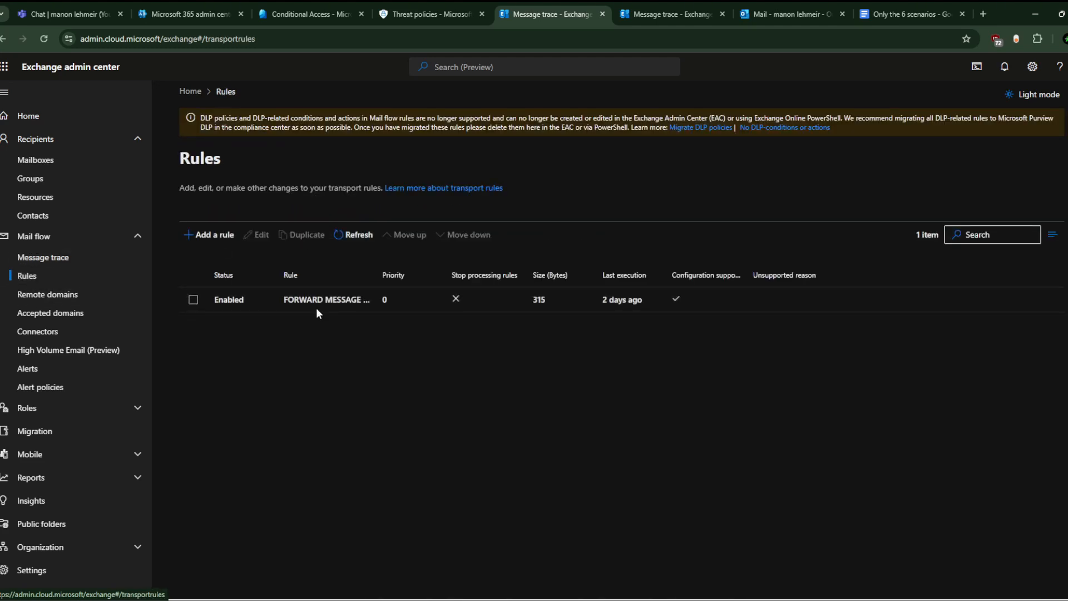
pyautogui.click(85, 262)
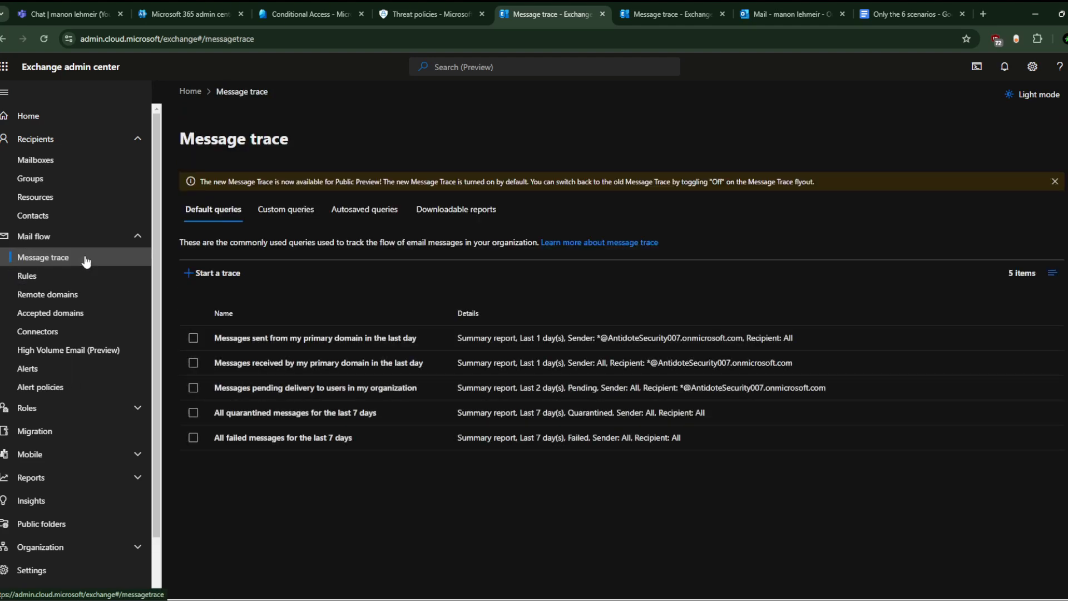
pyautogui.click(33, 276)
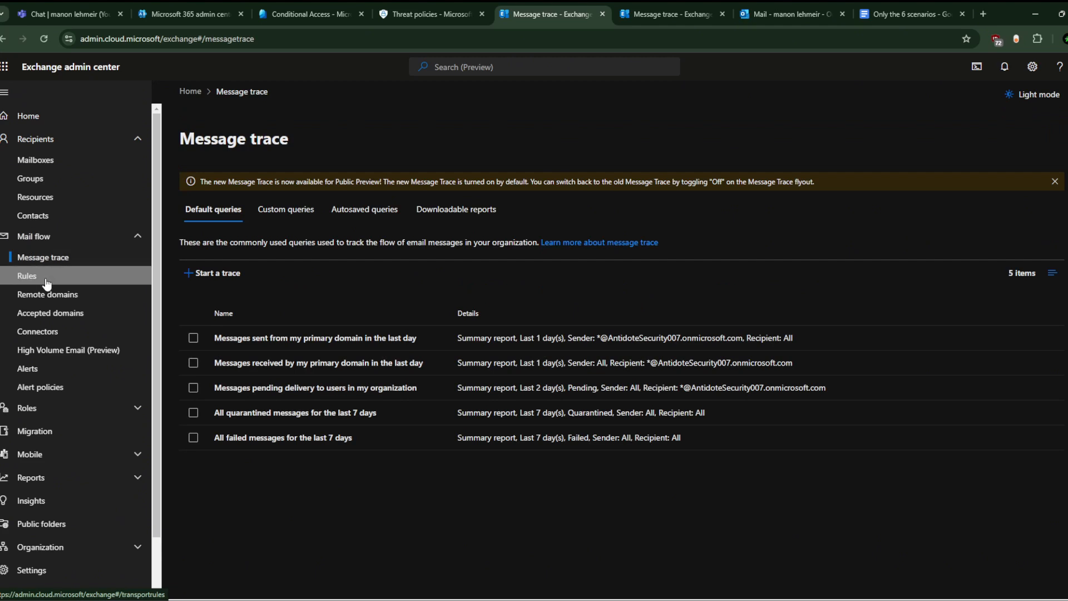
# Step: Edit the FORWARD MESSAGE TO ANTIDOTESEC GMAIL rule and view its conditions and redirect action
pyautogui.click(265, 299)
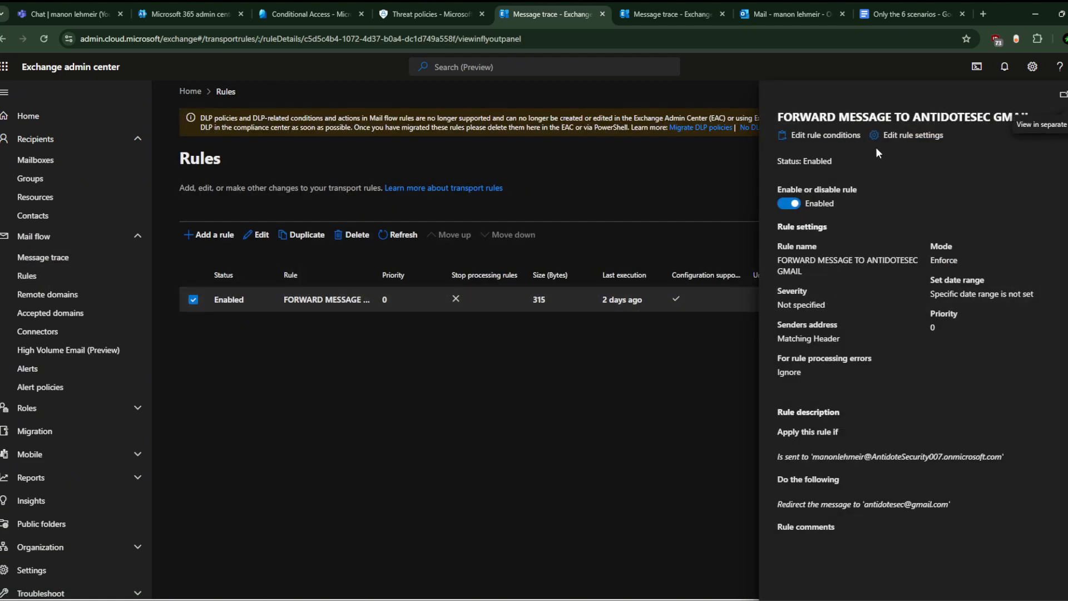
pyautogui.click(890, 137)
pyautogui.scroll(-2, 852, 294)
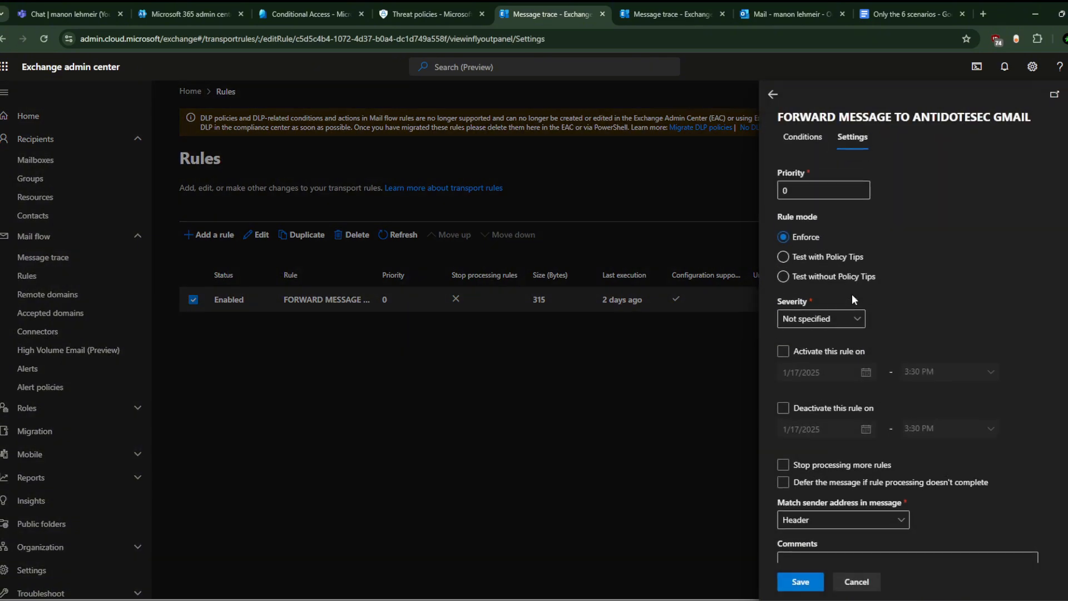
pyautogui.scroll(2, 853, 294)
pyautogui.click(801, 147)
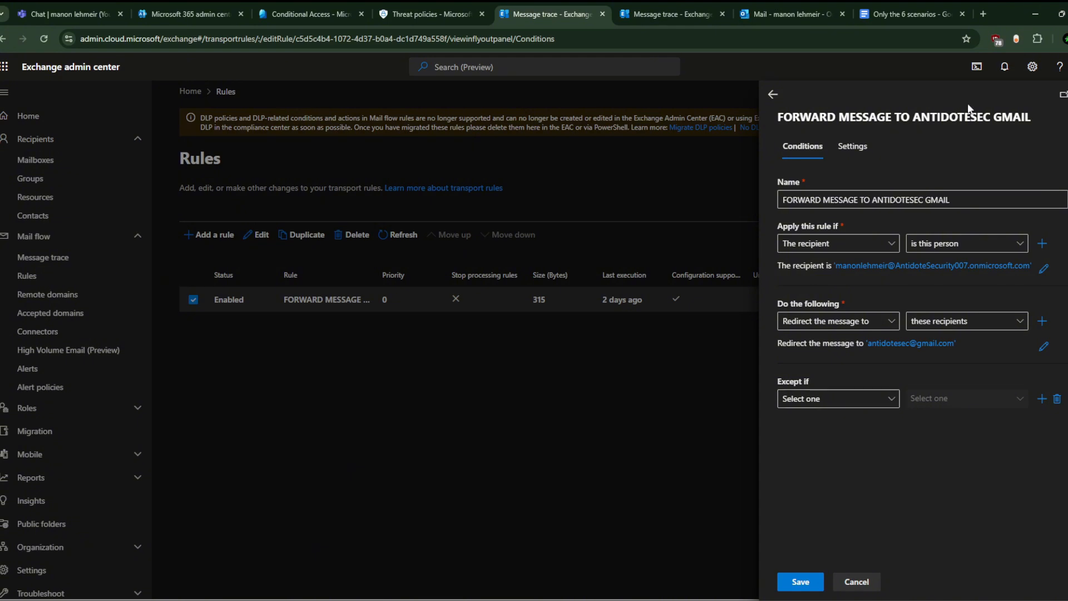
# Step: Close the FORWARD MESSAGE TO ANTIDOTESEC GMAIL rule details to get back to the Rules list
pyautogui.click(640, 337)
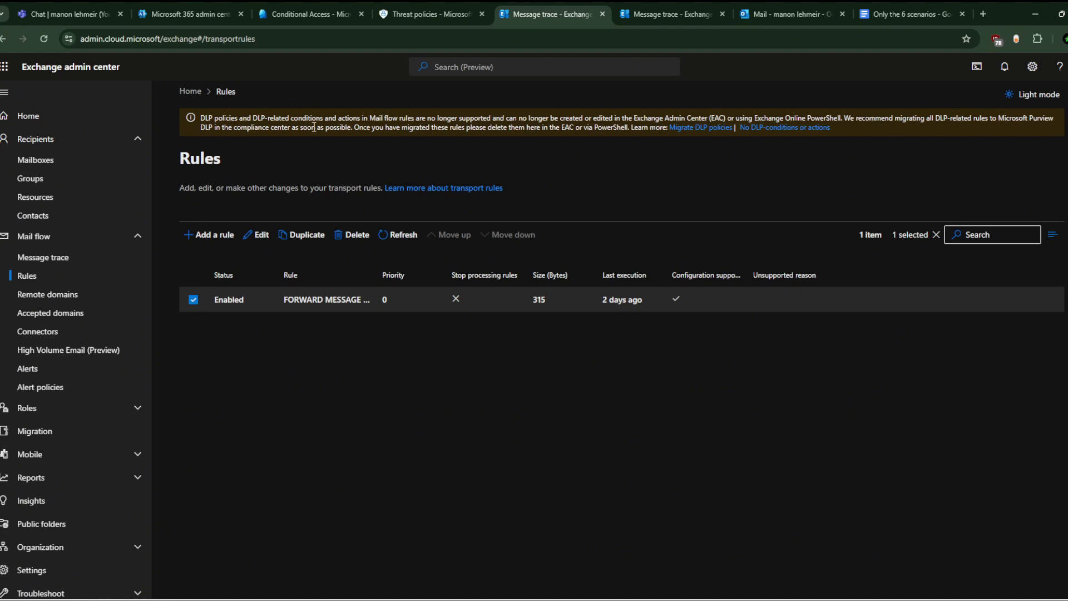
pyautogui.click(430, 14)
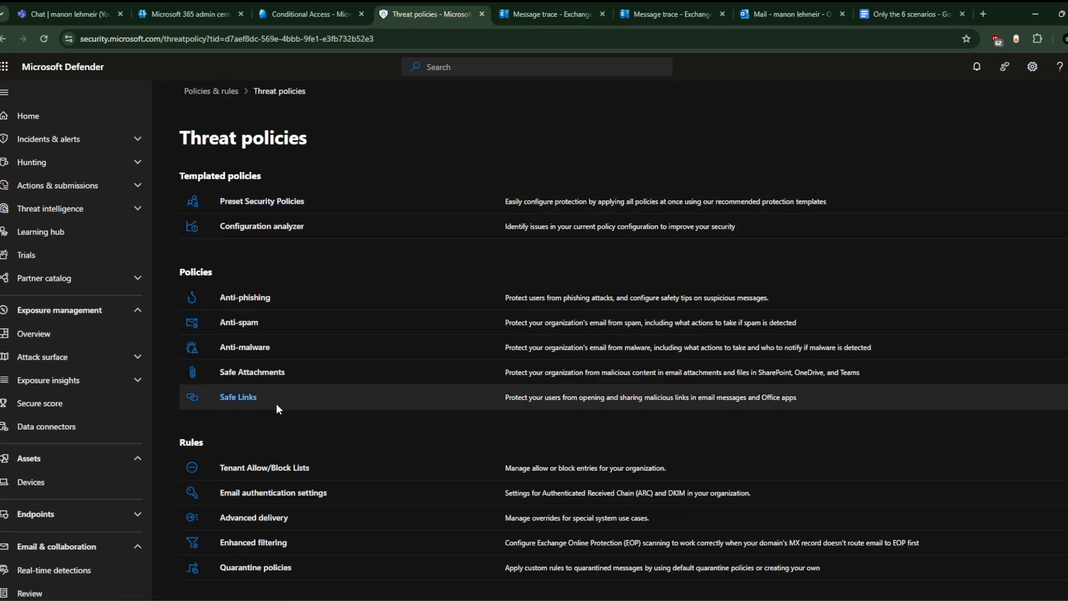
pyautogui.click(275, 468)
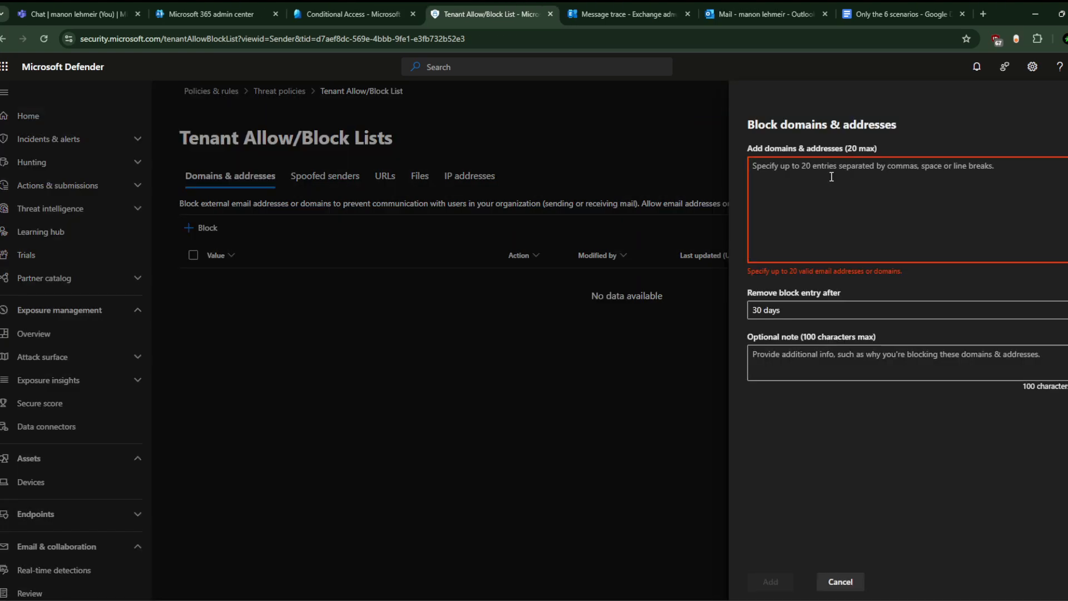
pyautogui.write('badmail')
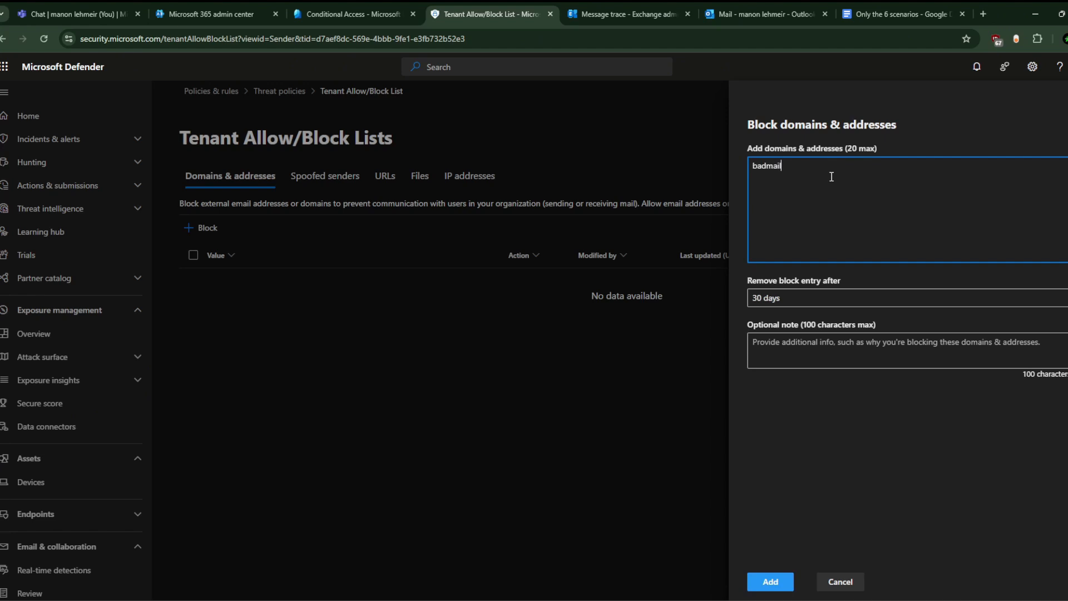
pyautogui.write('.com')
pyautogui.press('Return')
pyautogui.write('evil.com')
pyautogui.press('Return')
pyautogui.write('somuchevil.ccom')
pyautogui.press('Return')
pyautogui.write('france.')
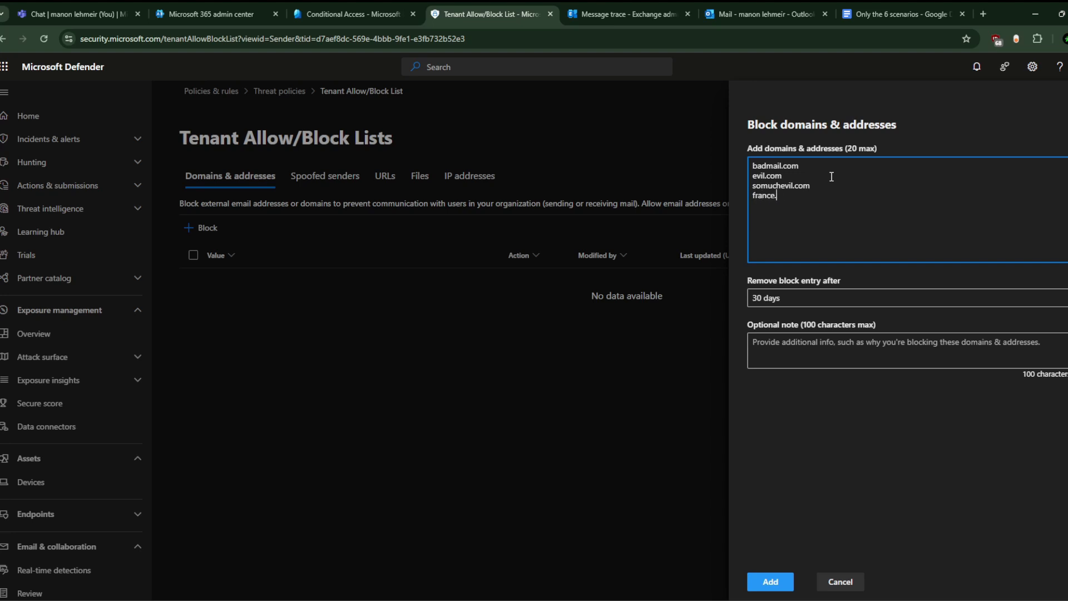
pyautogui.write('org')
pyautogui.press('Left')
pyautogui.press('Left')
pyautogui.press('Left')
pyautogui.press('Left')
pyautogui.write('trustme')
pyautogui.press('BackSpace')
pyautogui.press('BackSpace')
pyautogui.write('us')
pyautogui.hotkey('ctrl', 'a')
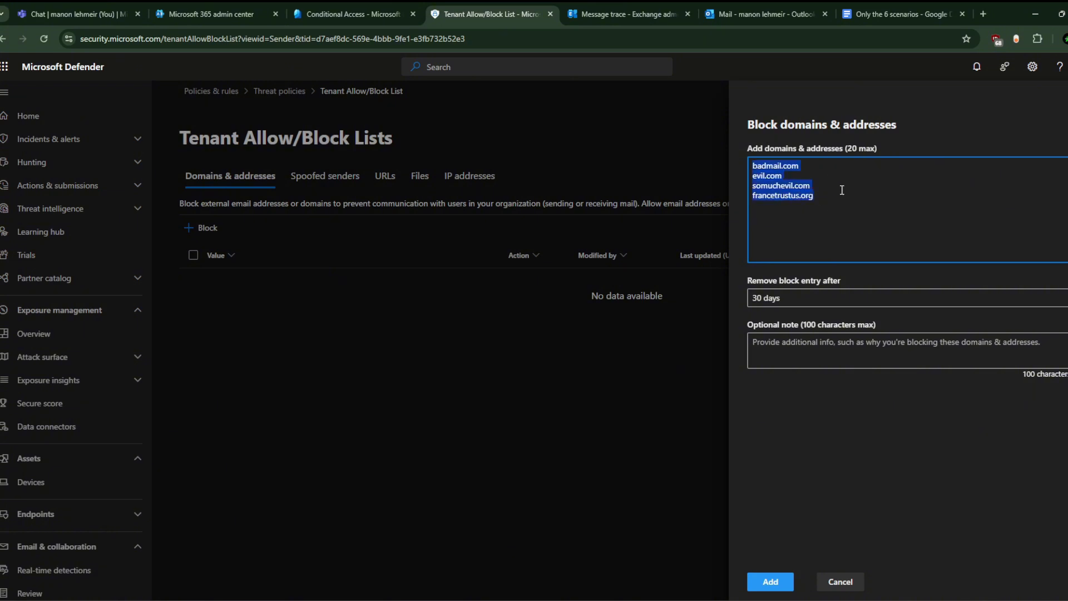
pyautogui.click(830, 216)
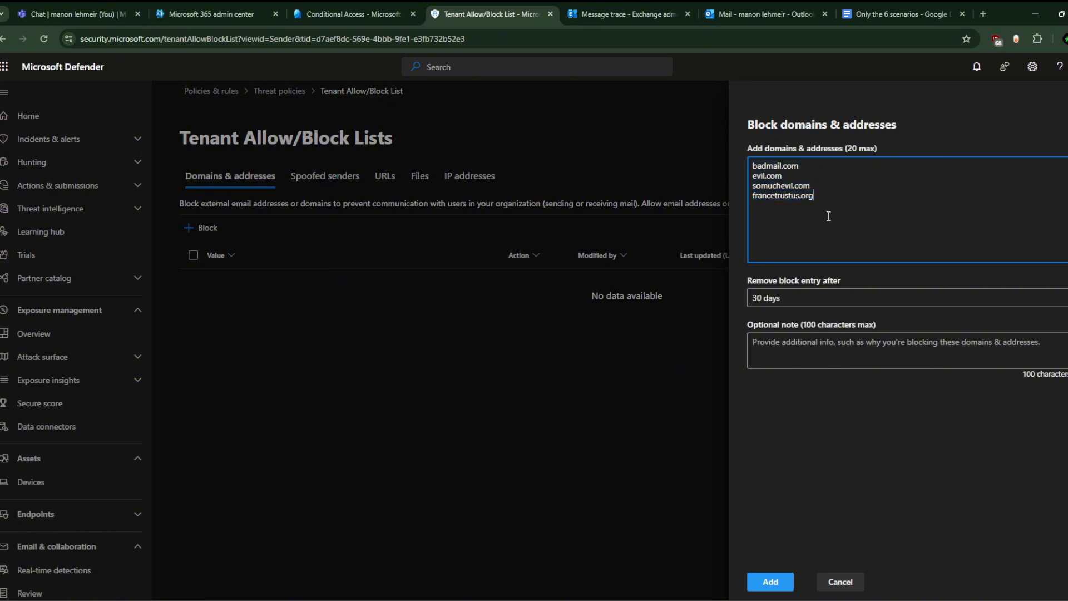
pyautogui.click(846, 300)
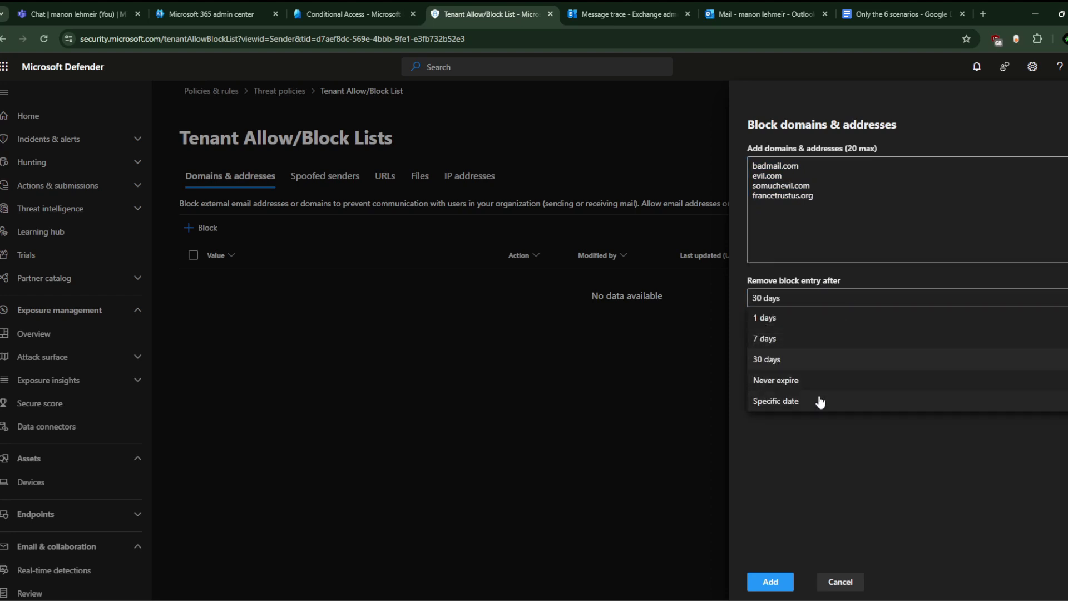
pyautogui.click(798, 460)
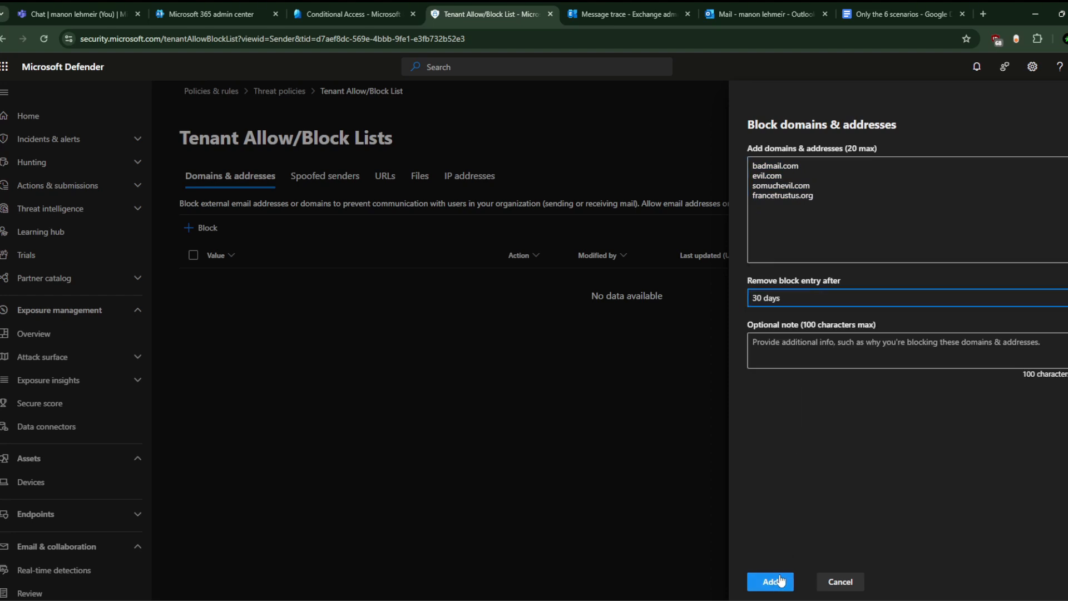
pyautogui.click(880, 352)
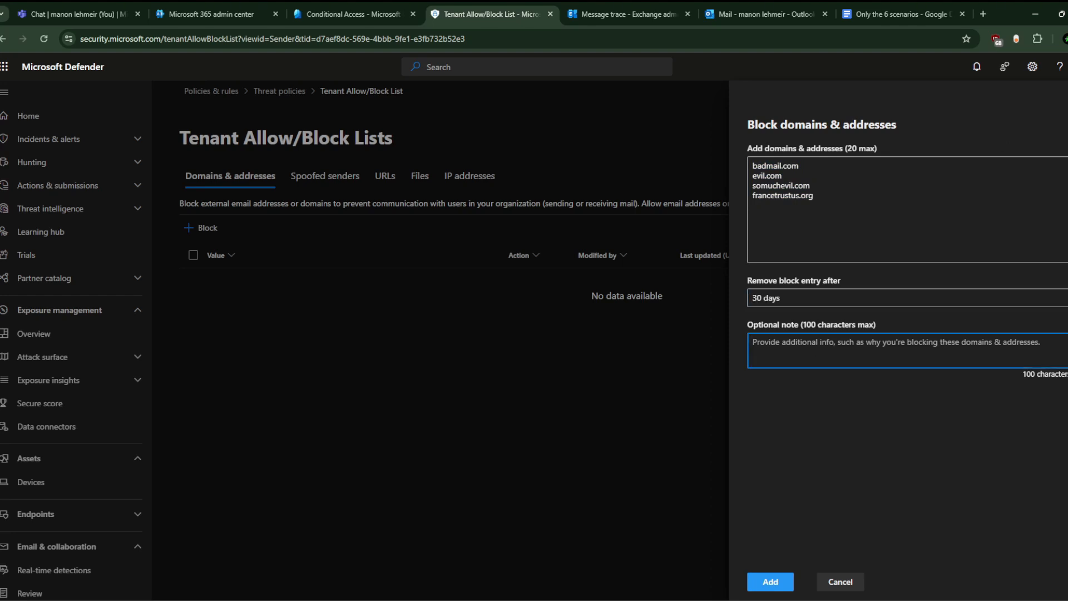
pyautogui.click(1067, 99)
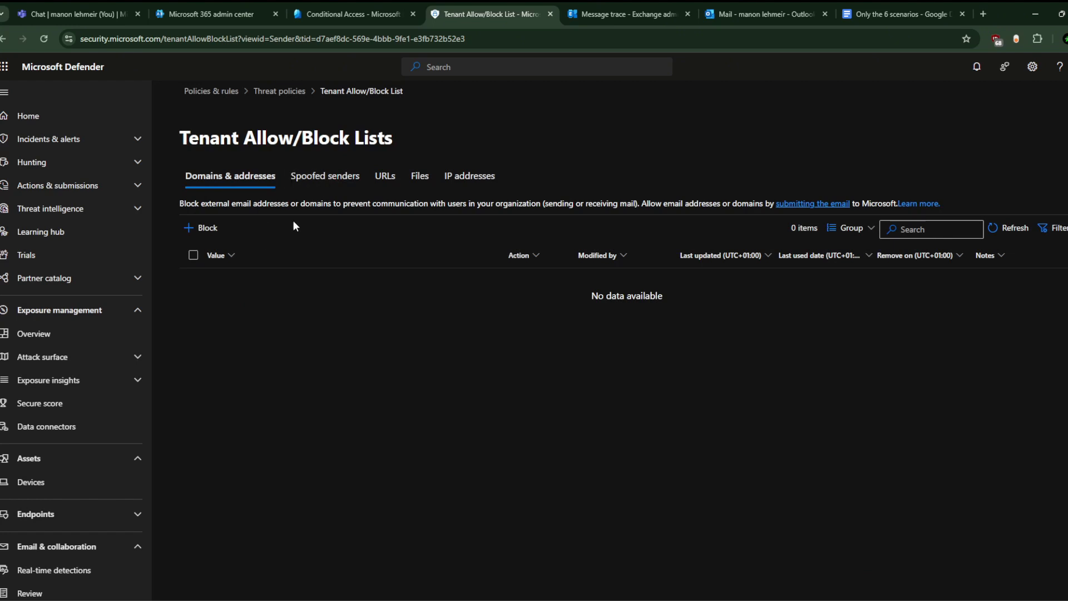
pyautogui.click(337, 183)
pyautogui.click(245, 177)
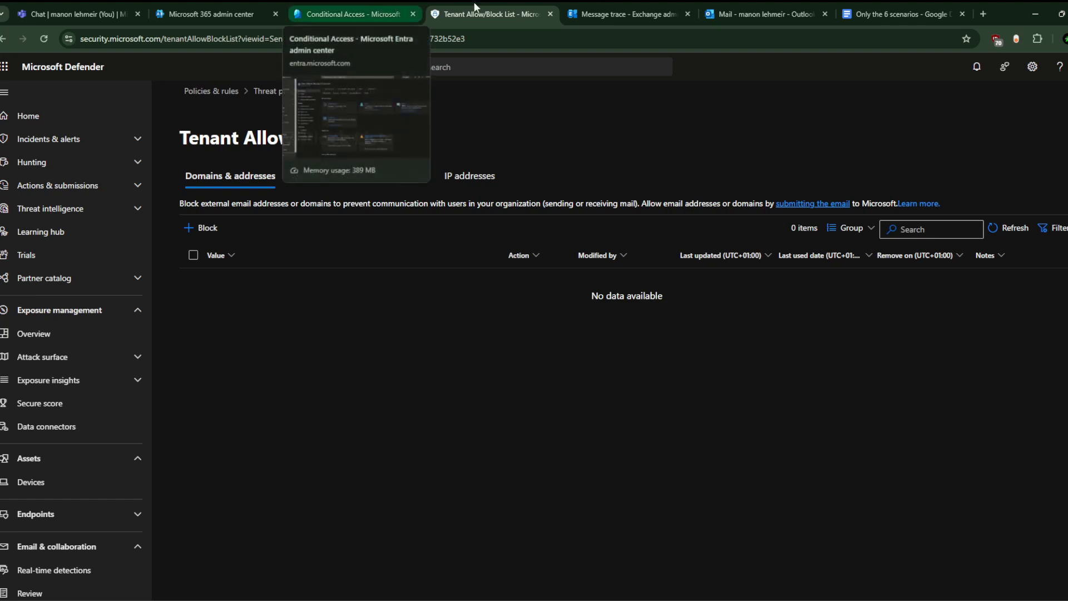
pyautogui.click(632, 5)
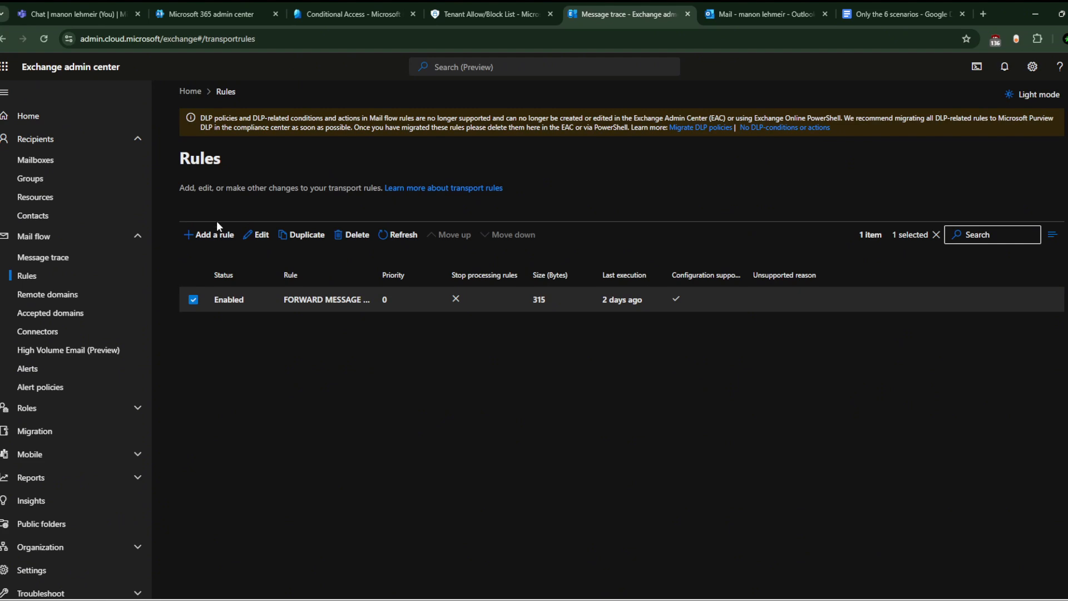
pyautogui.click(207, 235)
# Step: Create a new transport rule named 'encrypt senstitive emails'
pyautogui.click(243, 256)
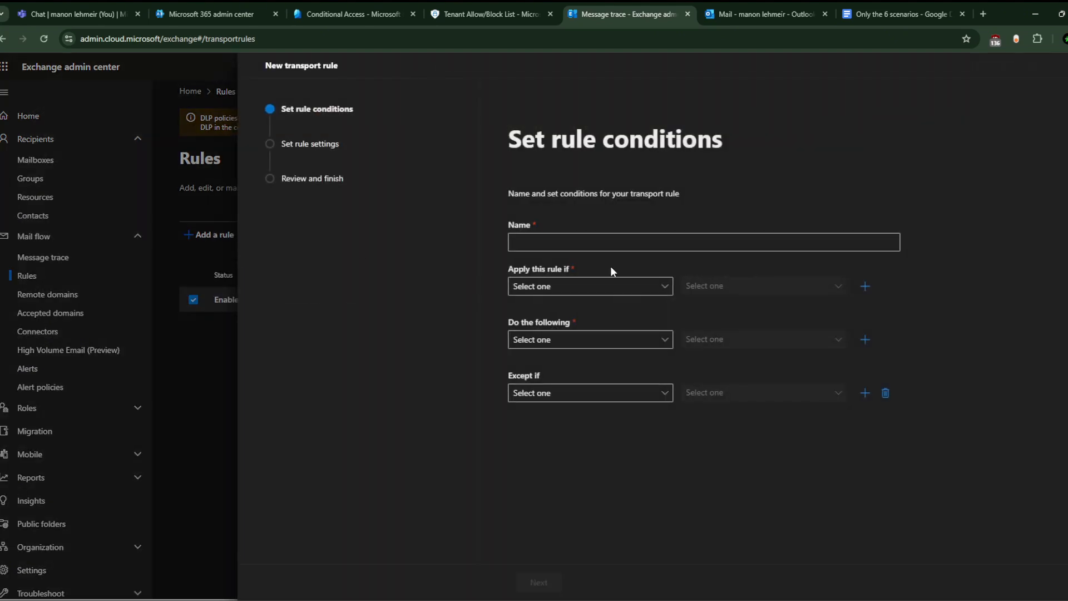
pyautogui.click(582, 248)
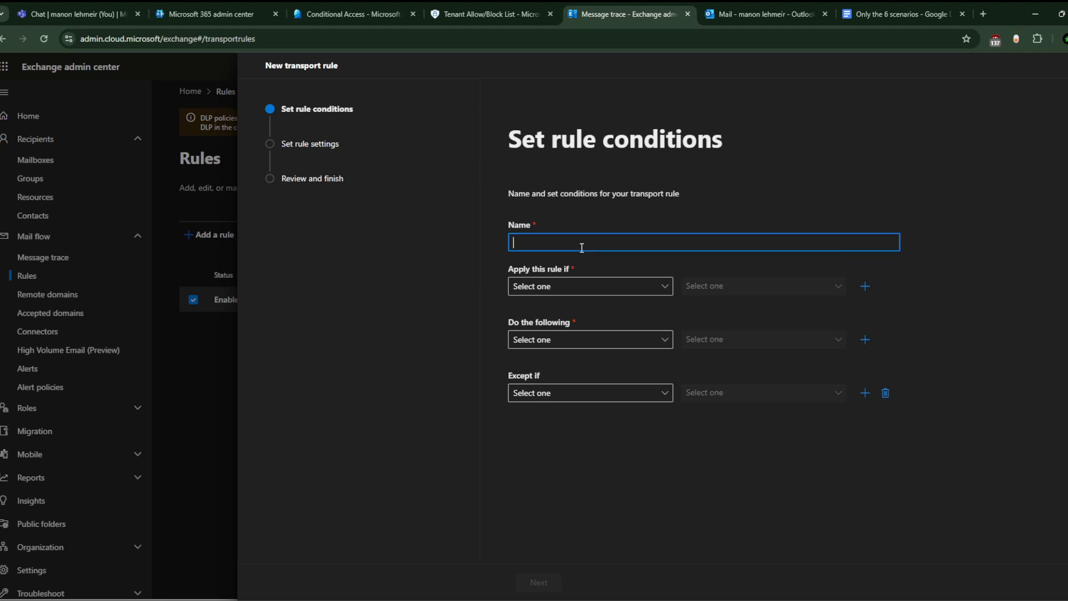
pyautogui.write('encrypt')
pyautogui.write(' senstitue')
pyautogui.press('BackSpace')
pyautogui.press('BackSpace')
pyautogui.press('BackSpace')
pyautogui.write('ive emails')
# Step: Set the rule condition to: the subject or body includes any of these words
pyautogui.click(579, 287)
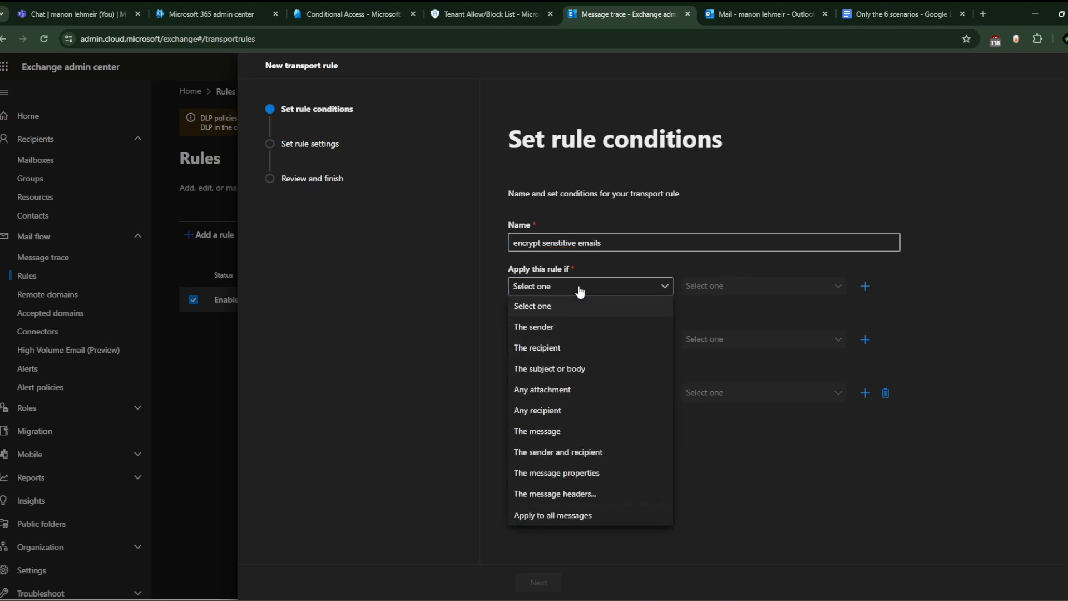
pyautogui.click(595, 369)
pyautogui.click(754, 286)
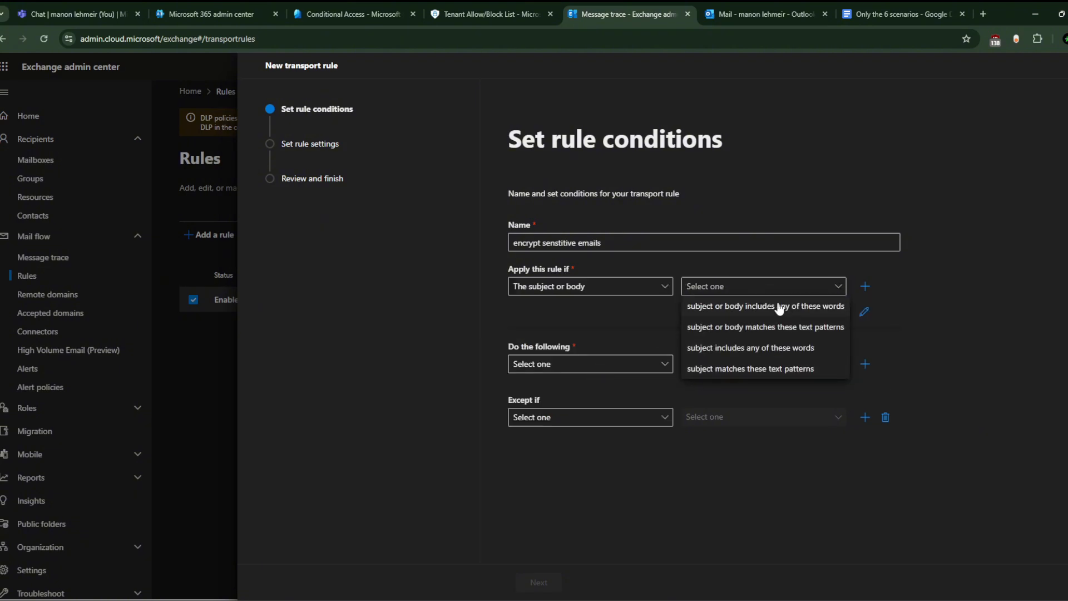
pyautogui.click(812, 307)
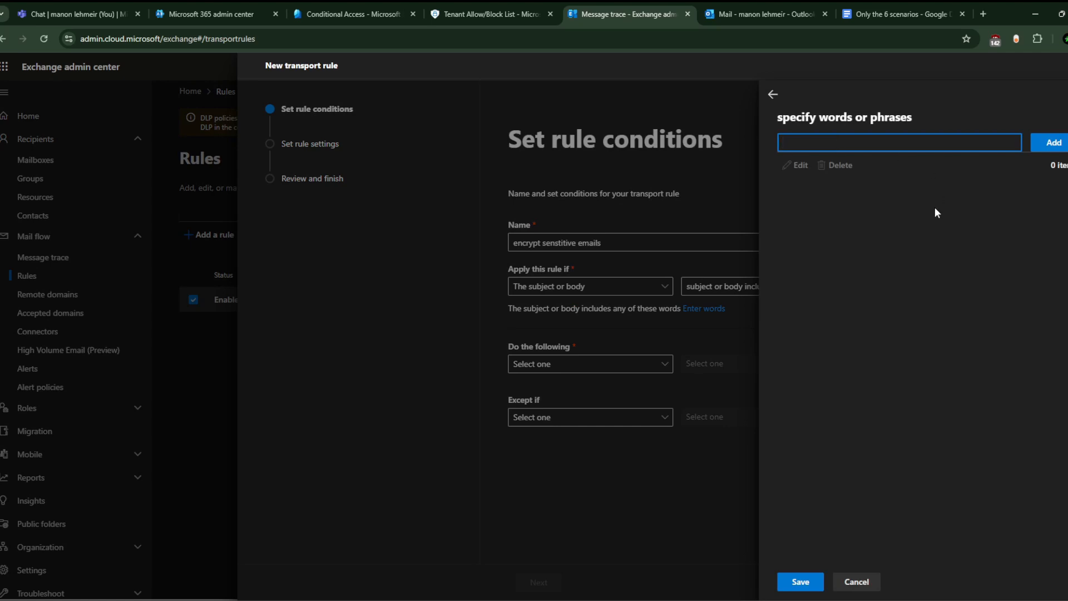
# Step: Add 'Confidential' and 'sensitive' to the rule's word list
pyautogui.write('Confidential')
pyautogui.click(1058, 146)
pyautogui.click(886, 142)
pyautogui.write('sensitive')
pyautogui.press('BackSpace')
pyautogui.press('BackSpace')
pyautogui.press('BackSpace')
pyautogui.write('ive')
pyautogui.click(1054, 142)
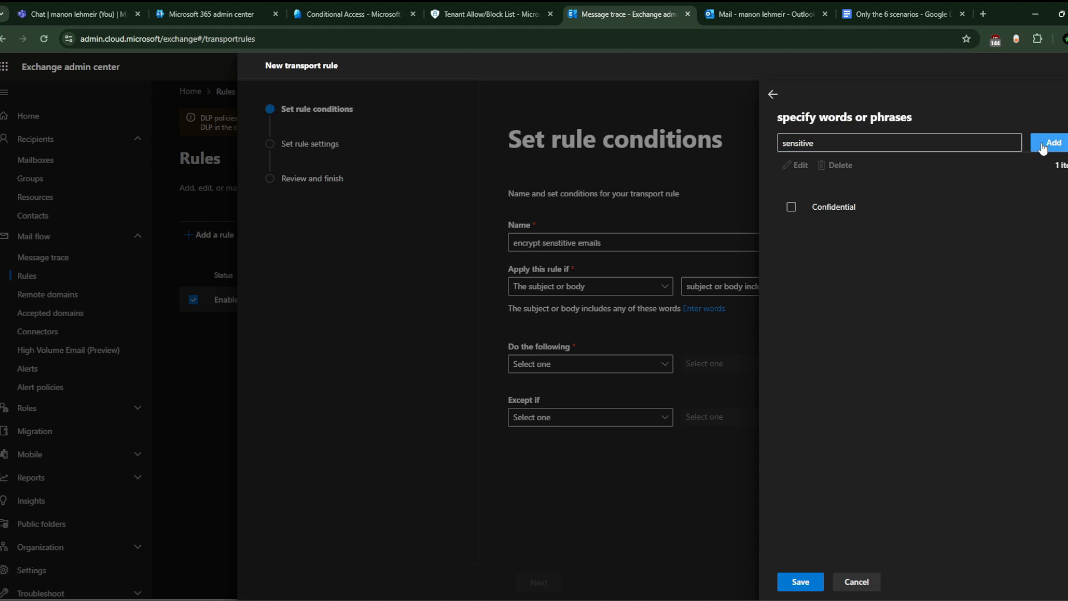
# Step: Add 'social security number' and 'credit card' to the word list
pyautogui.click(848, 144)
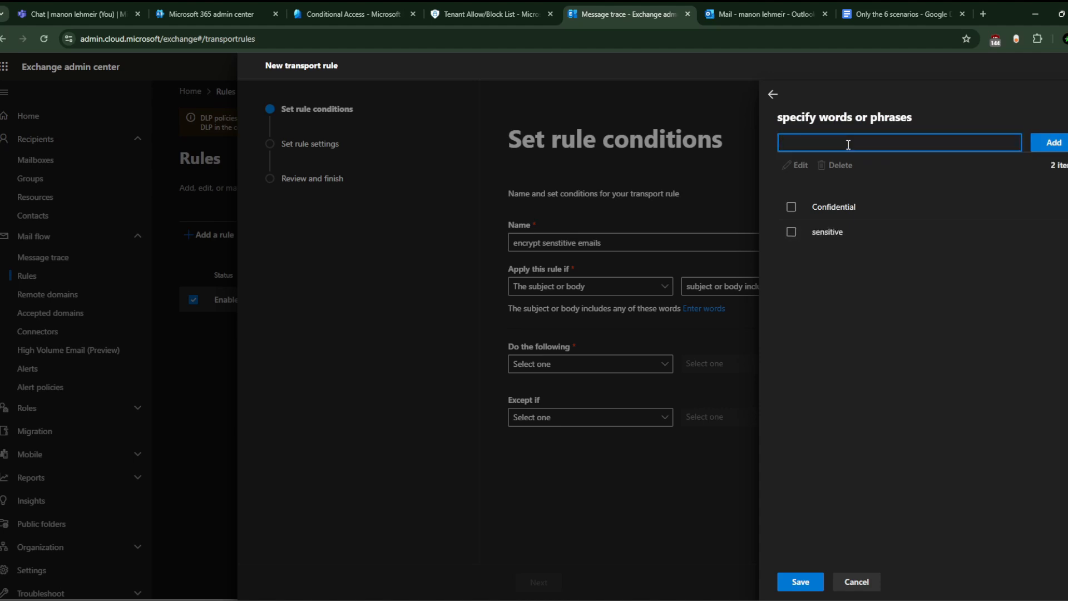
pyautogui.write('s')
pyautogui.press('BackSpace')
pyautogui.write('social security number')
pyautogui.press('Return')
pyautogui.write('credit card')
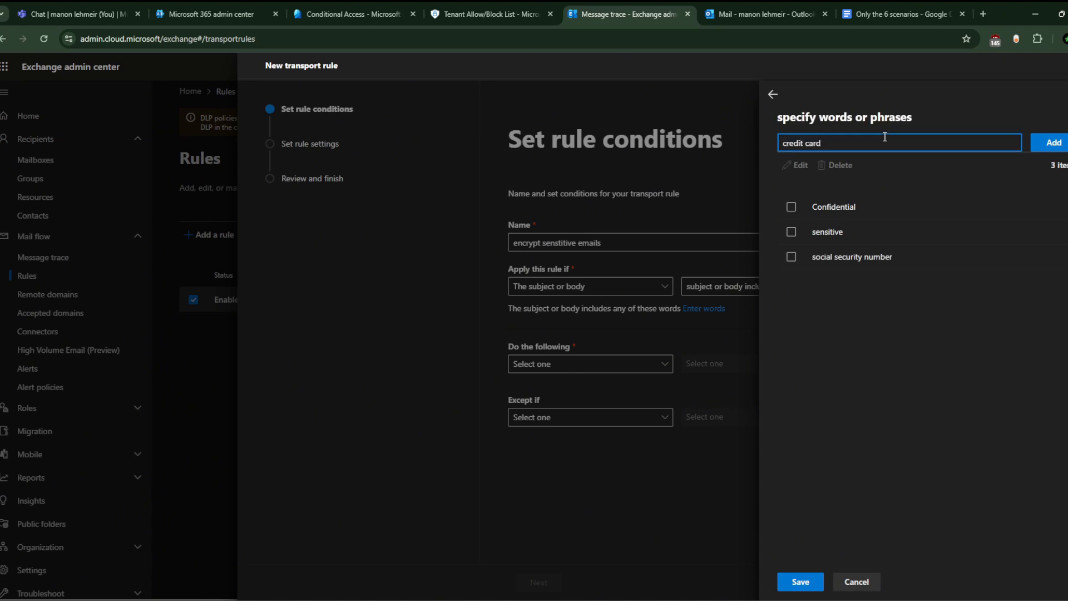
pyautogui.press('Return')
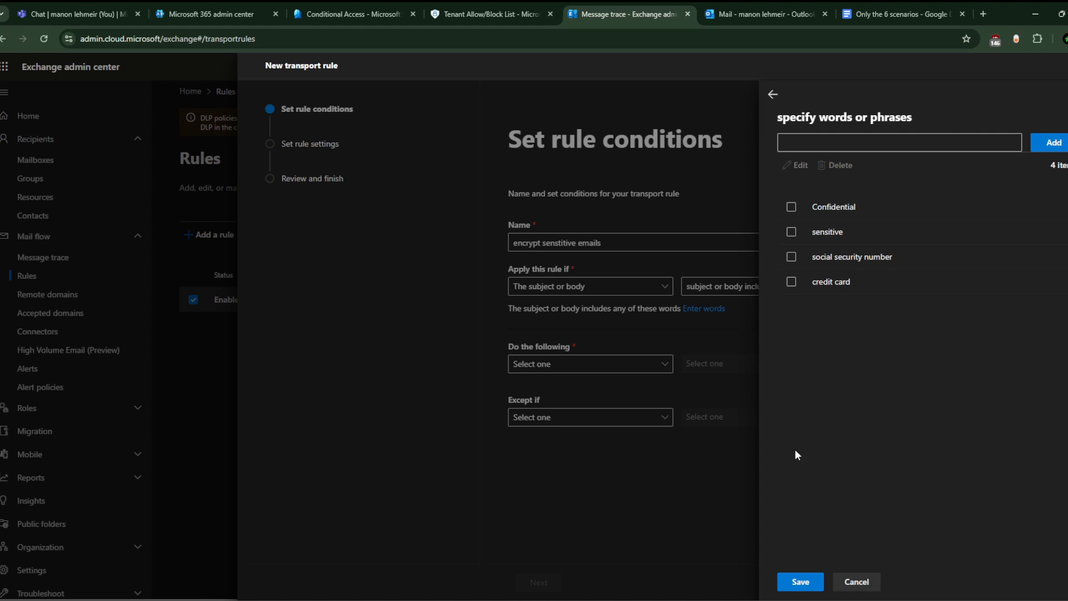
# Step: Save the four trigger words to the rule and review the saved list
pyautogui.click(792, 207)
pyautogui.click(811, 577)
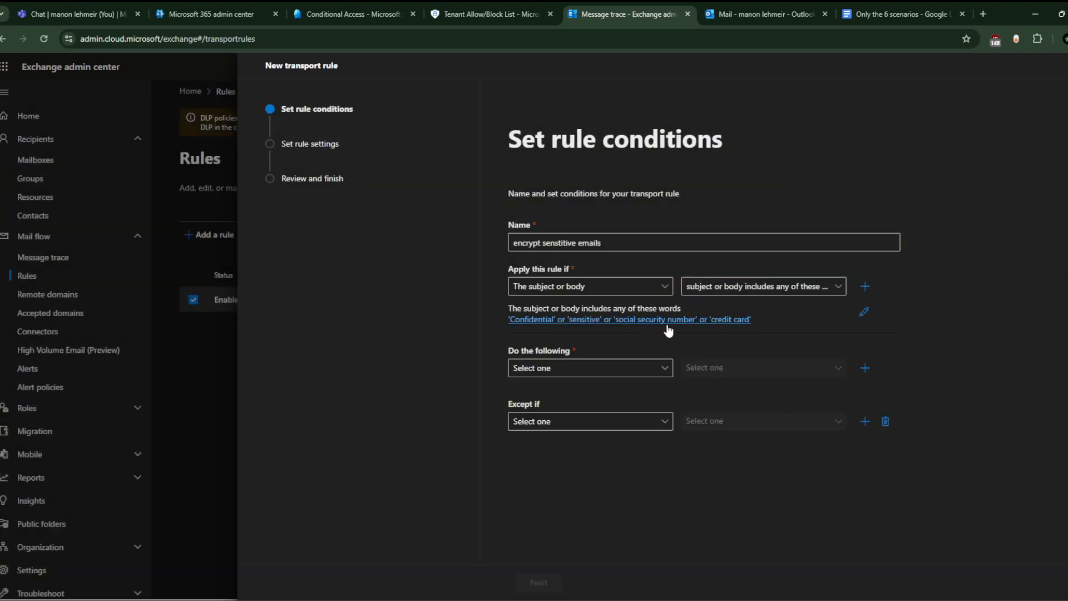
pyautogui.click(865, 312)
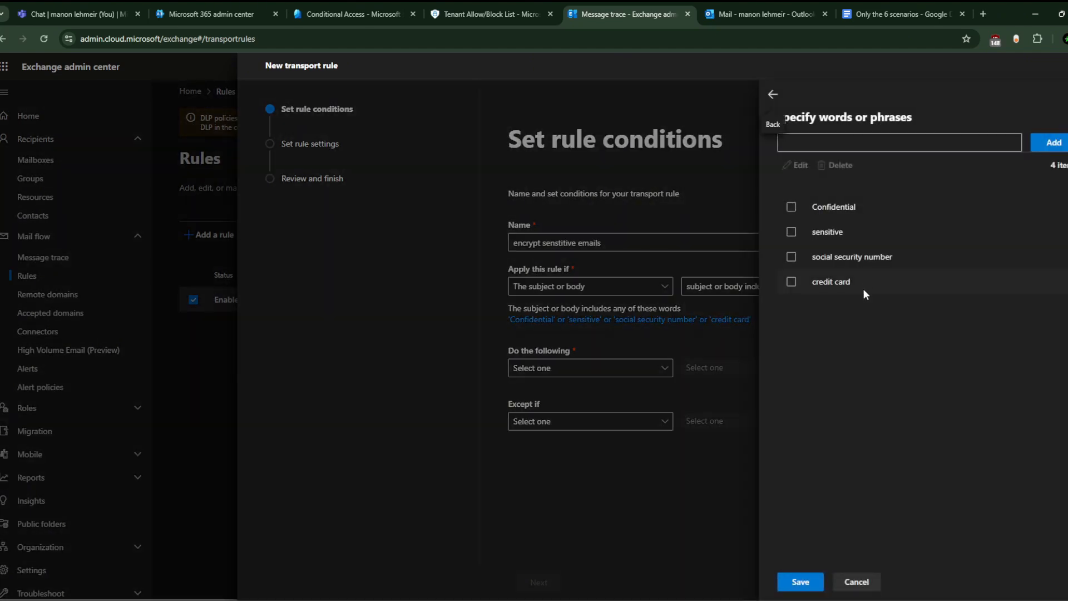
pyautogui.click(800, 582)
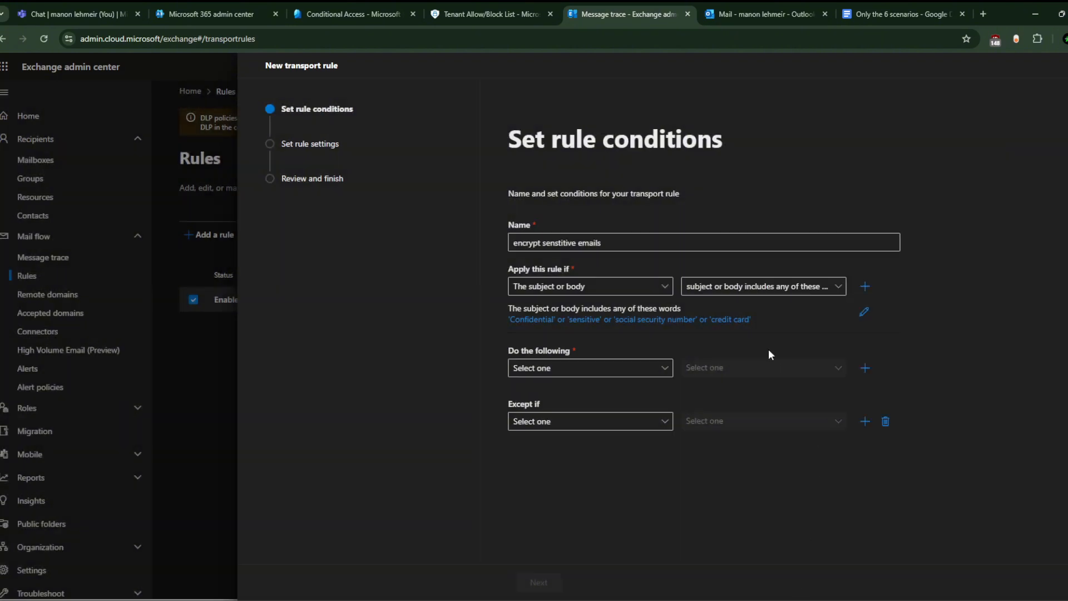
# Step: Set the rule action to modify message security with Office 365 Message Encryption
pyautogui.click(671, 369)
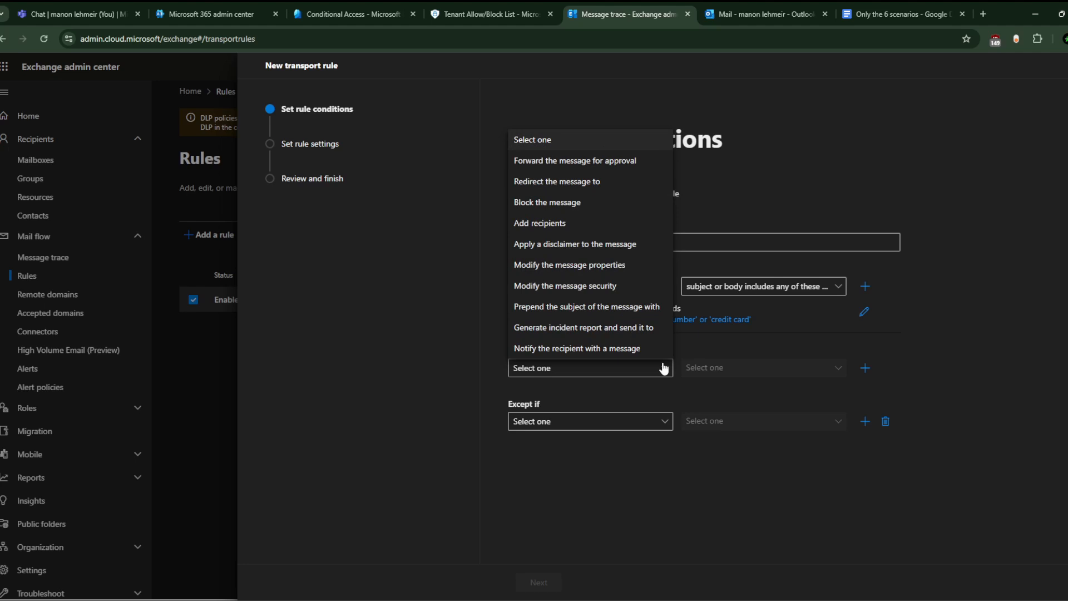
pyautogui.click(631, 288)
pyautogui.click(797, 369)
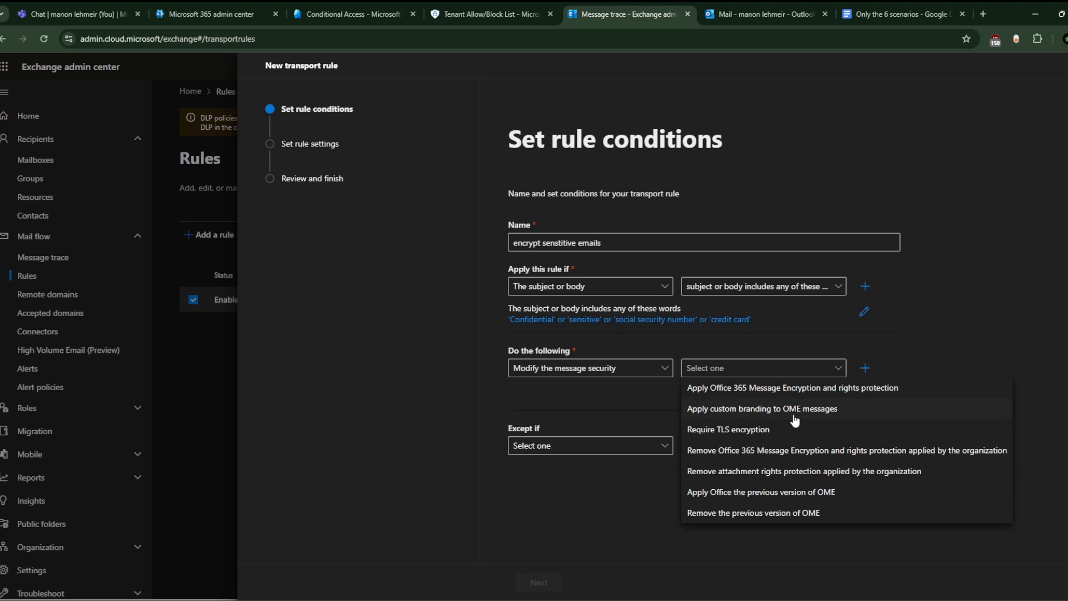
pyautogui.click(795, 389)
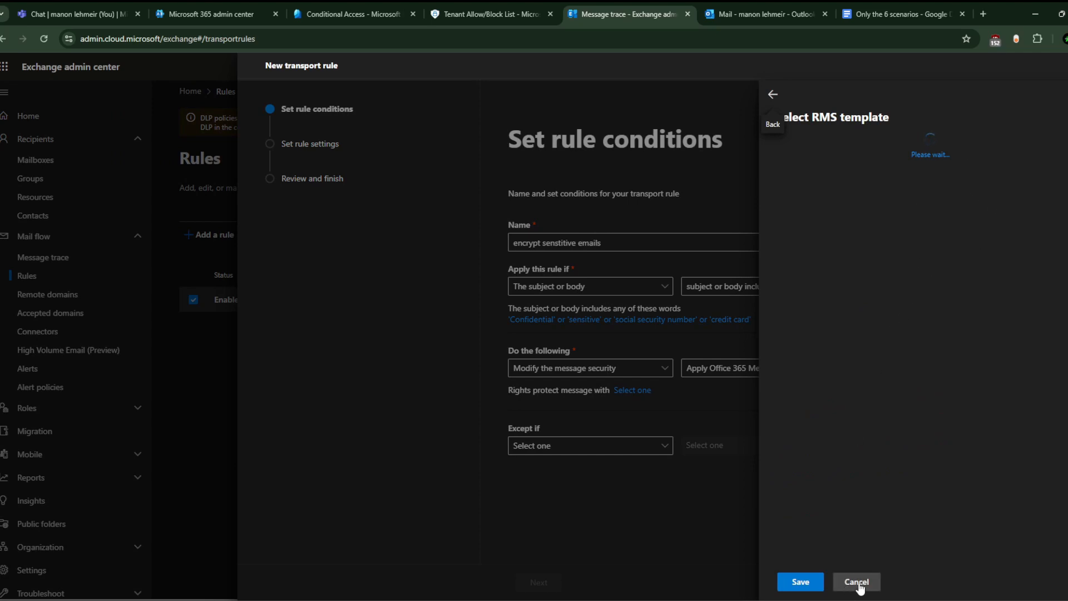
# Step: Pick the Confidential \ All Employees RMS template, then cancel and close the wizard unsaved
pyautogui.click(893, 149)
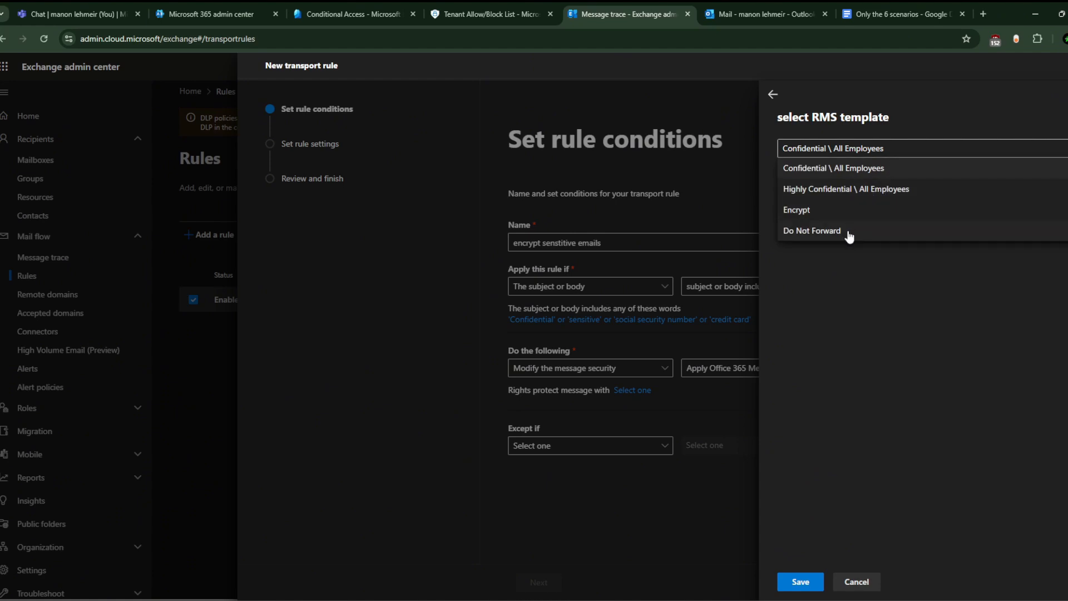
pyautogui.click(847, 306)
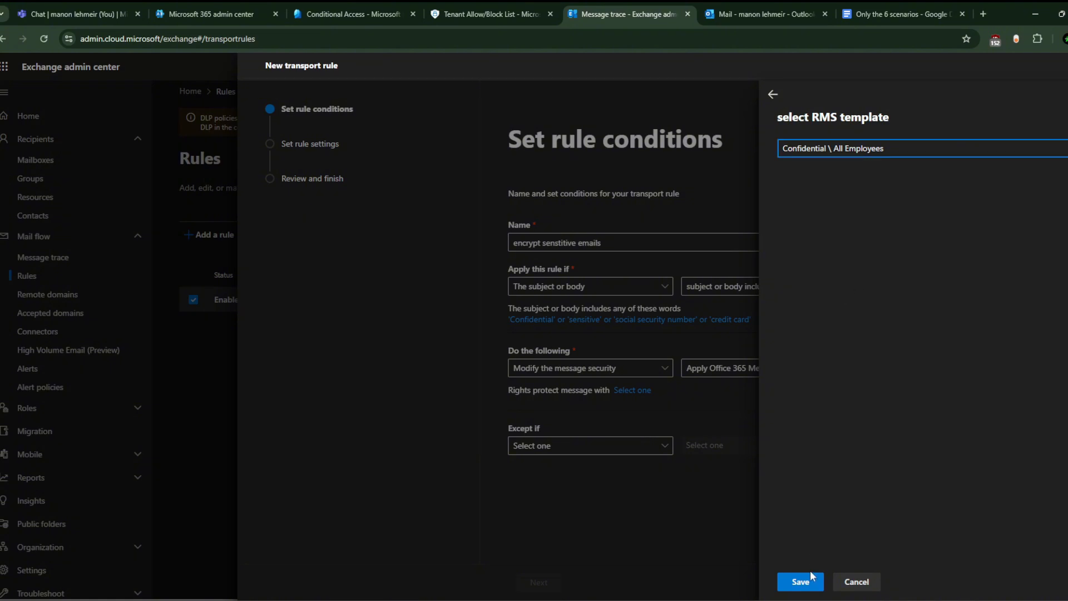
pyautogui.click(854, 582)
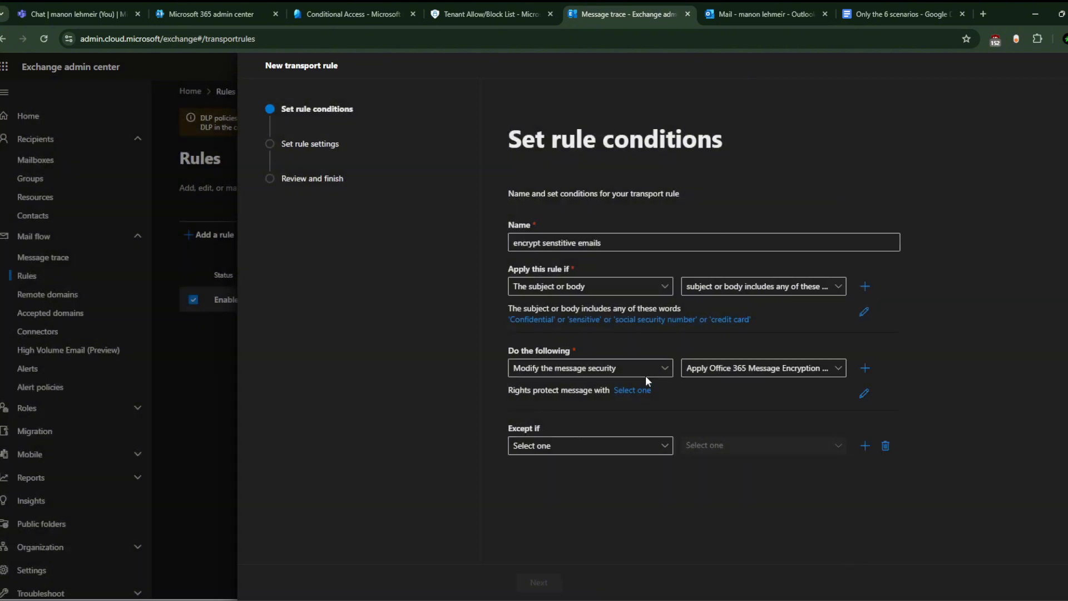
pyautogui.press('Escape')
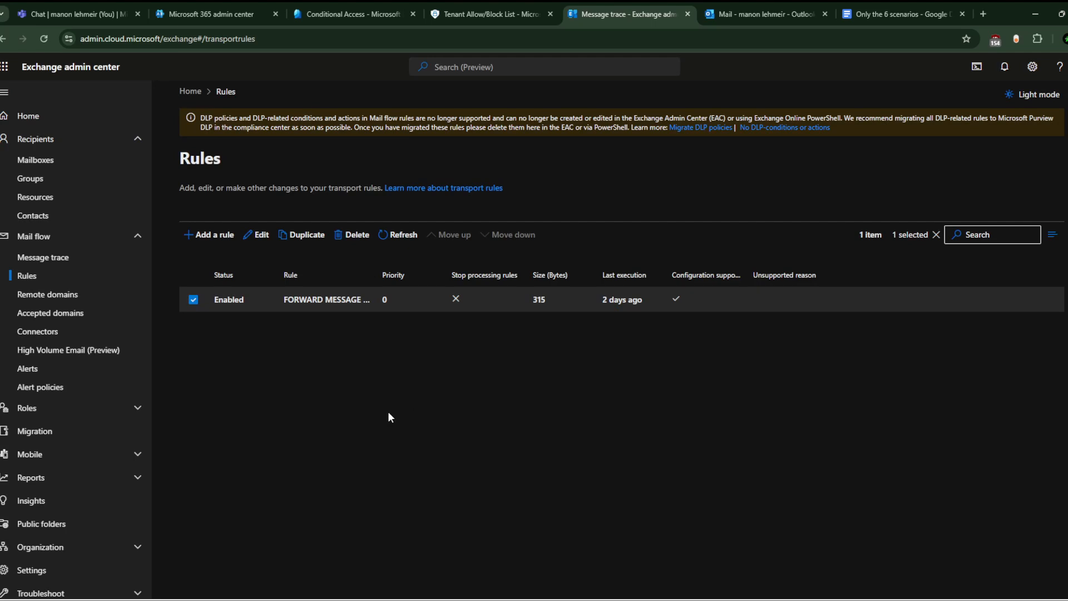
pyautogui.rightClick(232, 413)
pyautogui.click(232, 221)
pyautogui.click(225, 234)
pyautogui.click(236, 256)
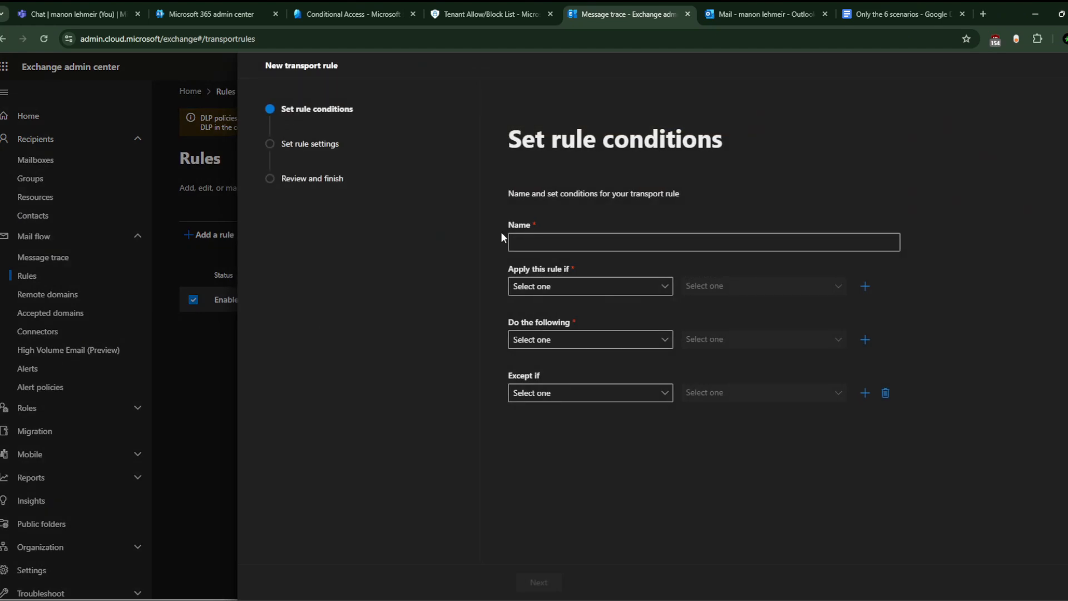
pyautogui.click(1066, 66)
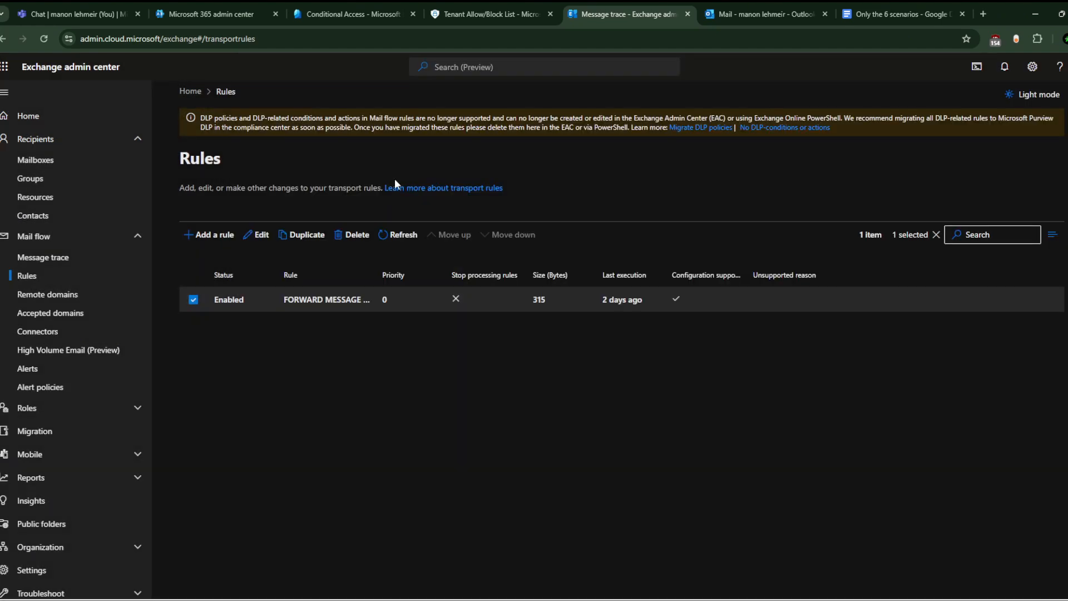
pyautogui.click(204, 237)
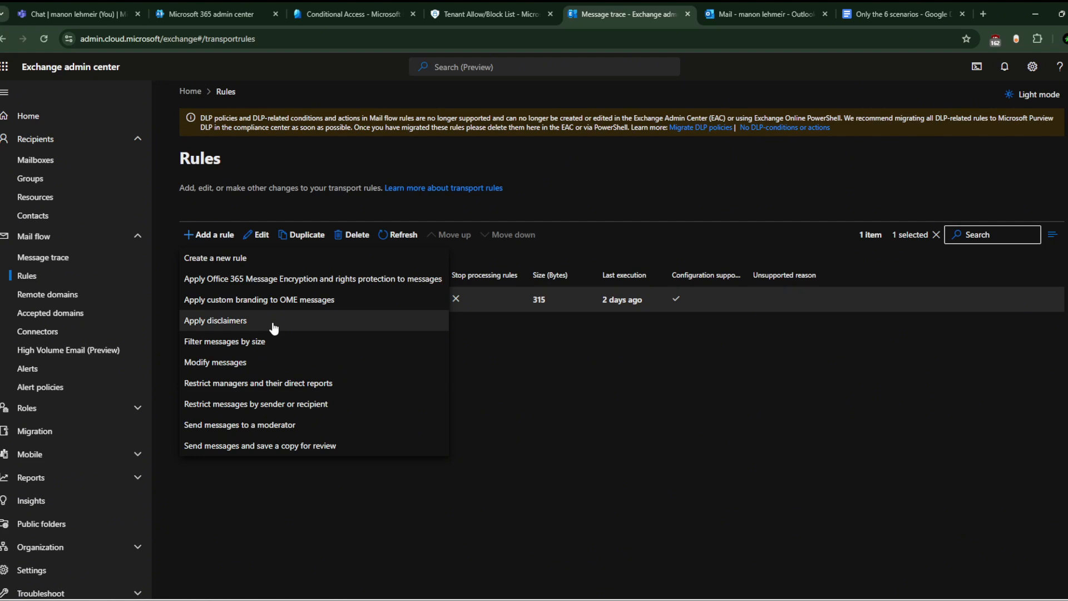
pyautogui.click(413, 357)
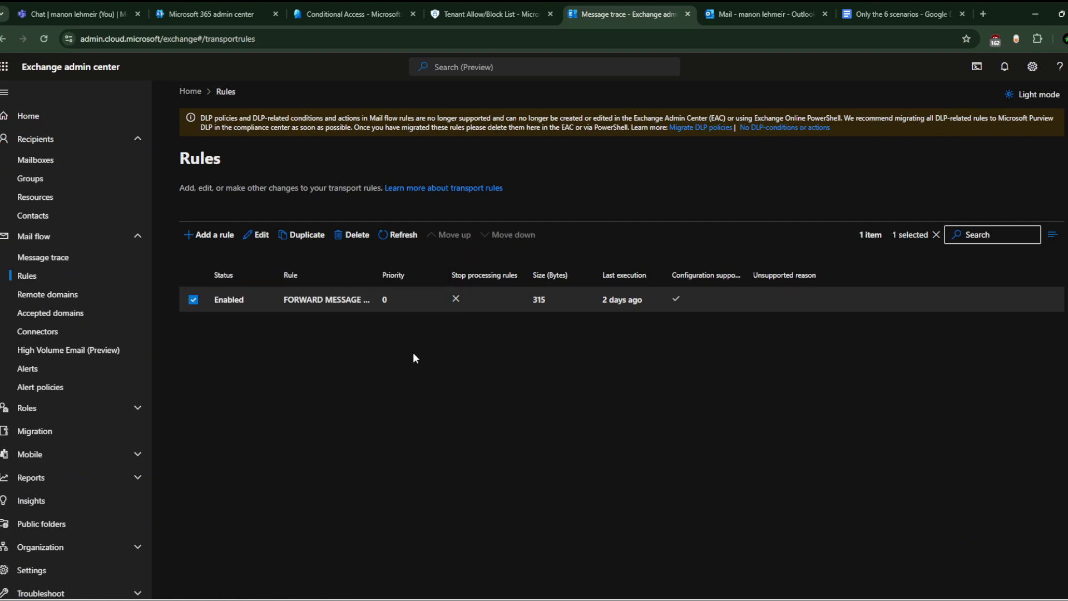
pyautogui.click(207, 234)
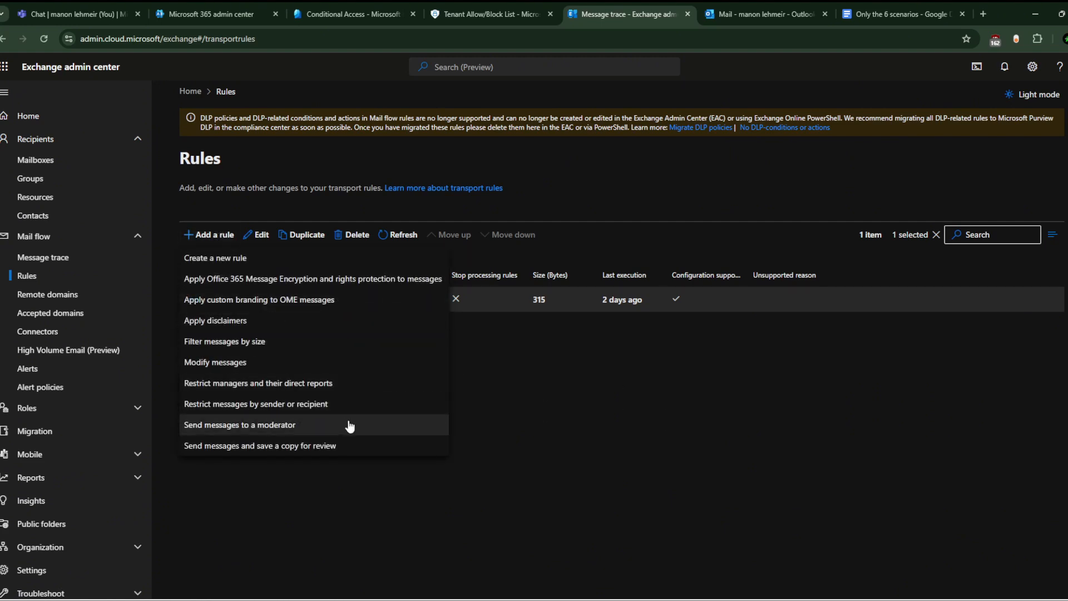
pyautogui.click(584, 364)
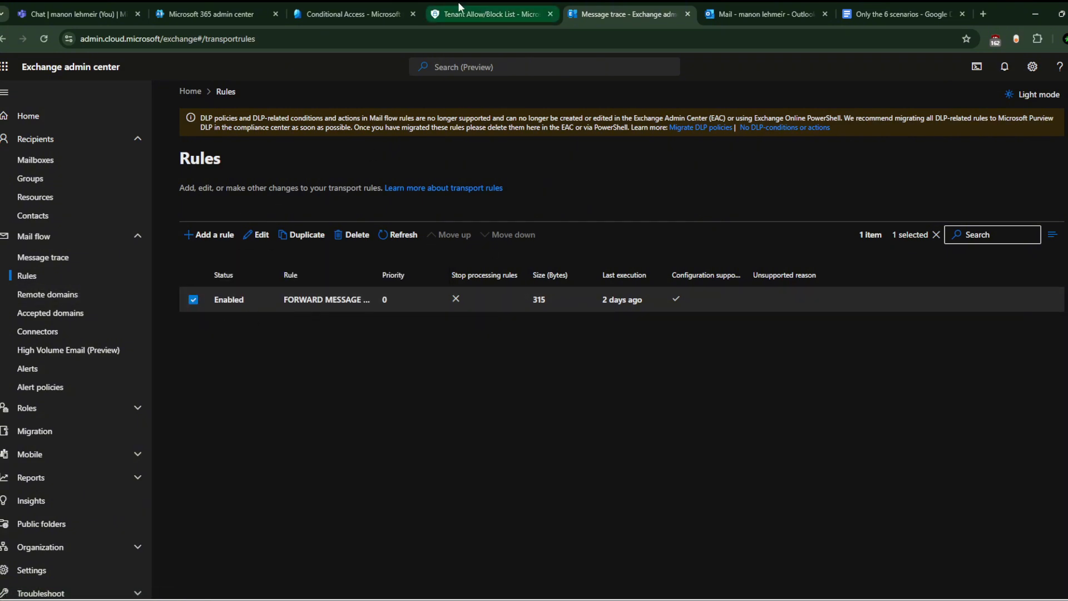
pyautogui.click(899, 8)
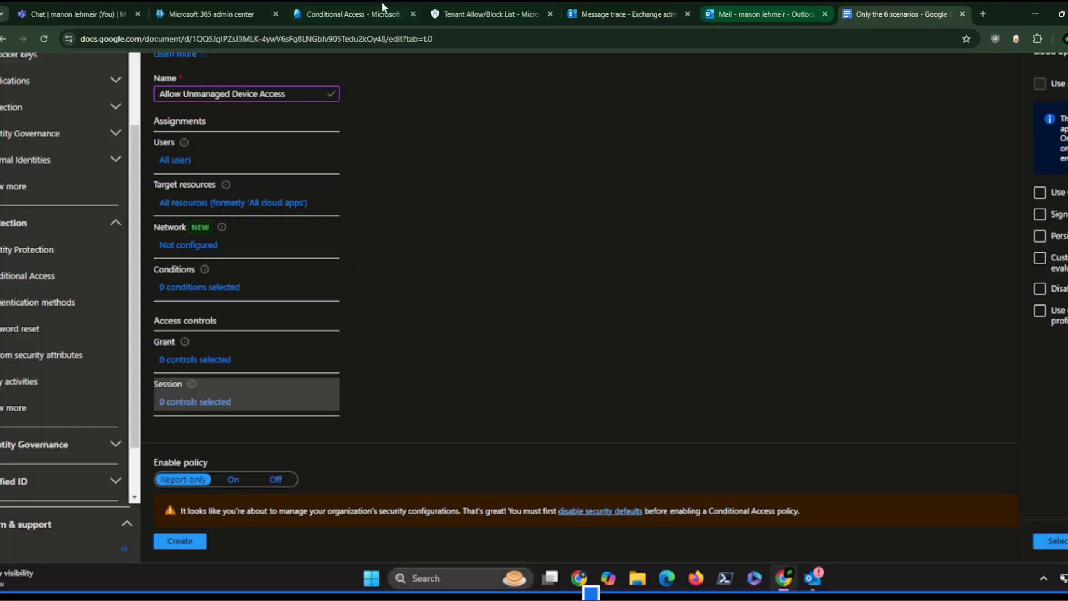
# Step: Scroll the 'Only the 6 scenarios' document to Scenario 2: Shared Mailbox Permissions Issue
pyautogui.click(222, 6)
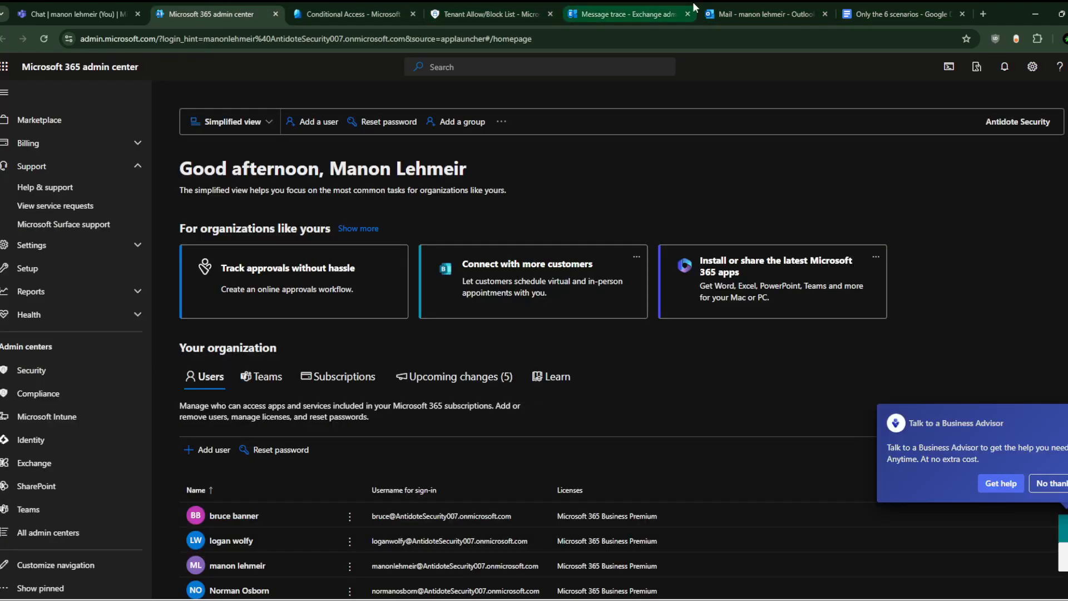
pyautogui.click(899, 9)
pyautogui.click(517, 280)
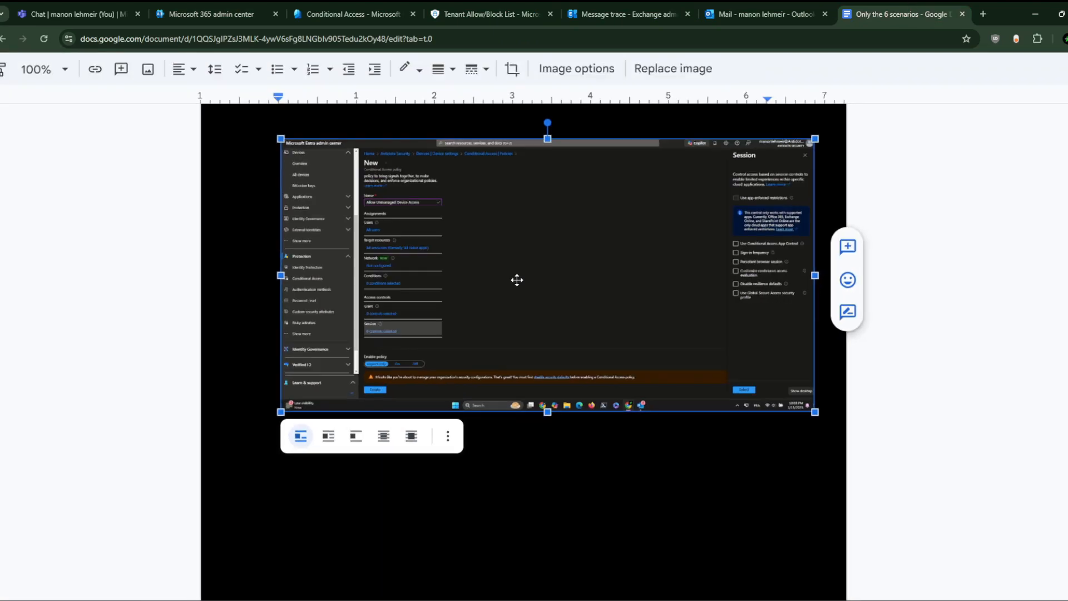
pyautogui.scroll(15, 517, 280)
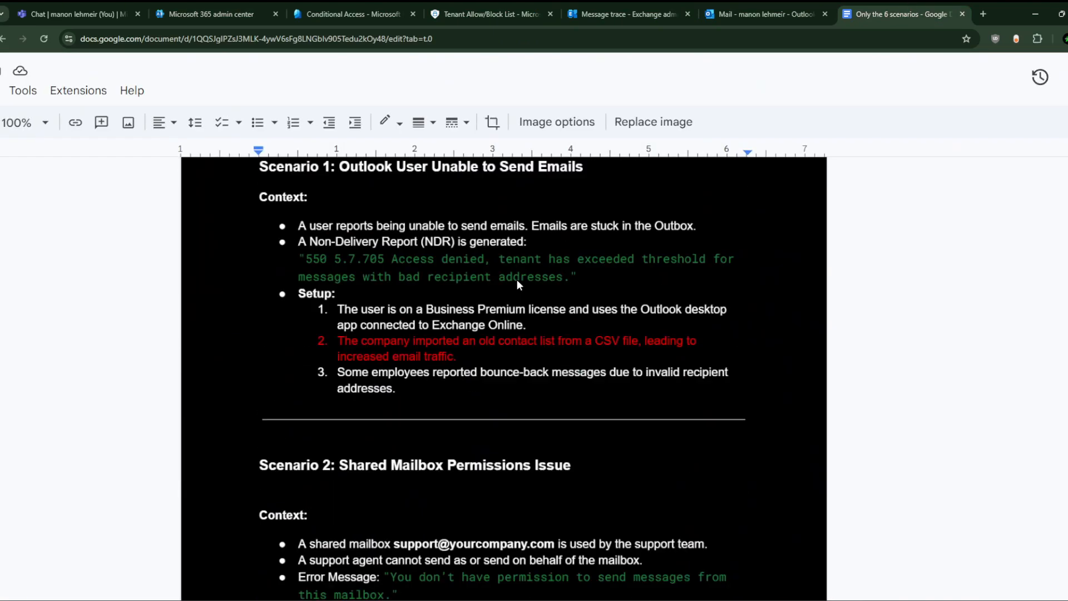
pyautogui.scroll(2, 517, 285)
pyautogui.scroll(-2, 480, 369)
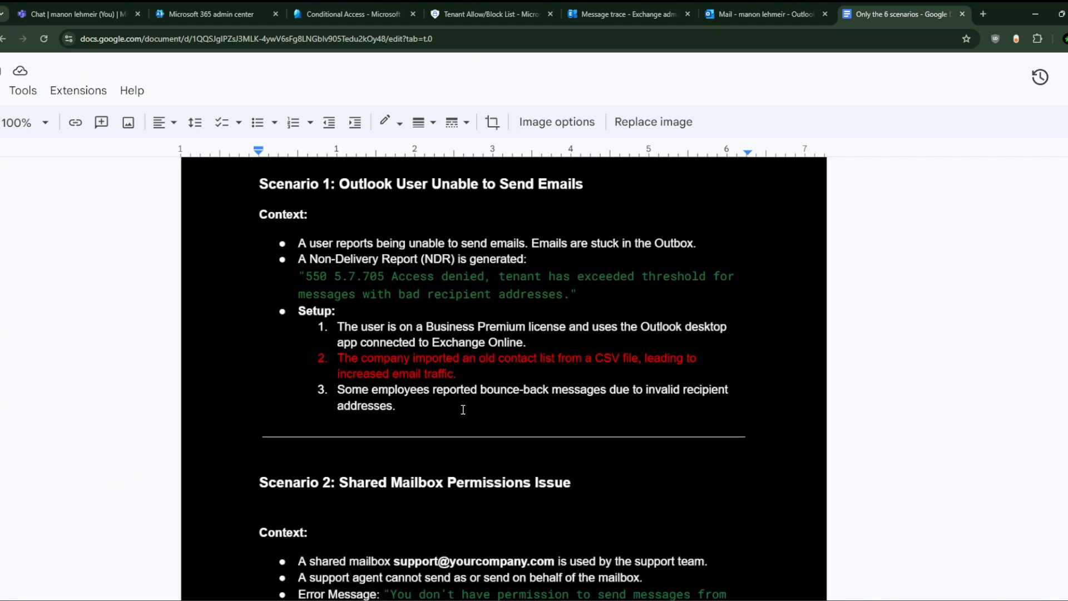
pyautogui.scroll(-4, 463, 410)
pyautogui.scroll(3, 463, 409)
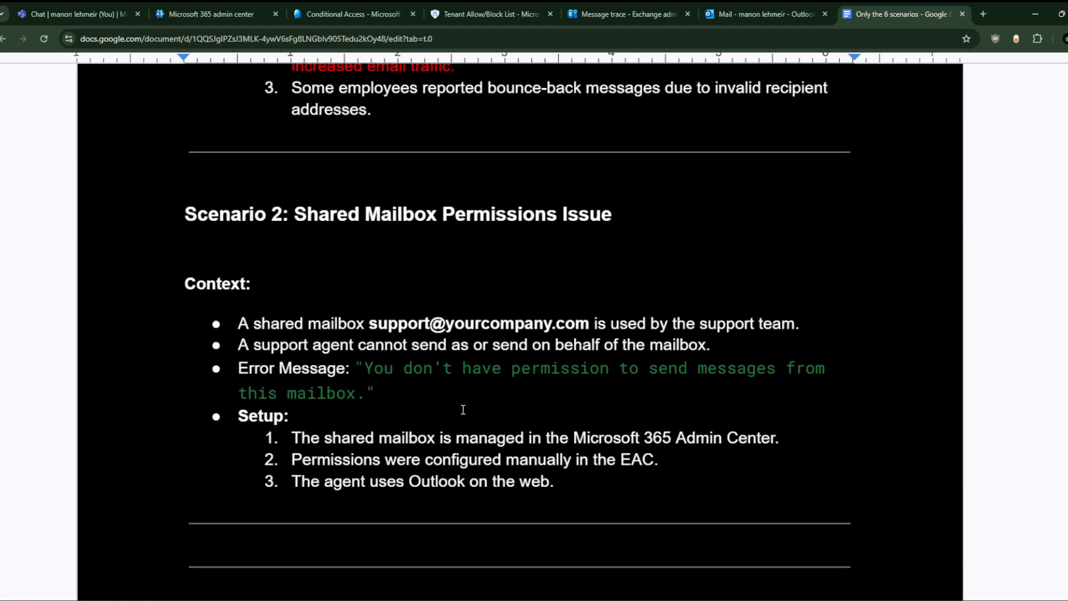
pyautogui.scroll(2, 463, 409)
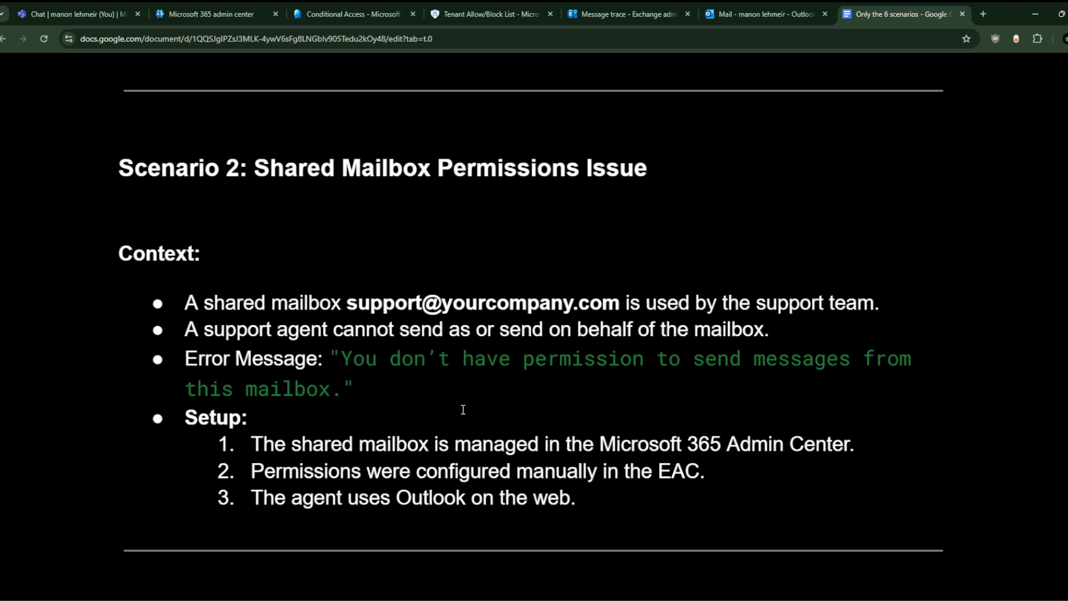
# Step: View the NDR email in Outlook, then return to the Exchange admin center Rules page
pyautogui.click(762, 3)
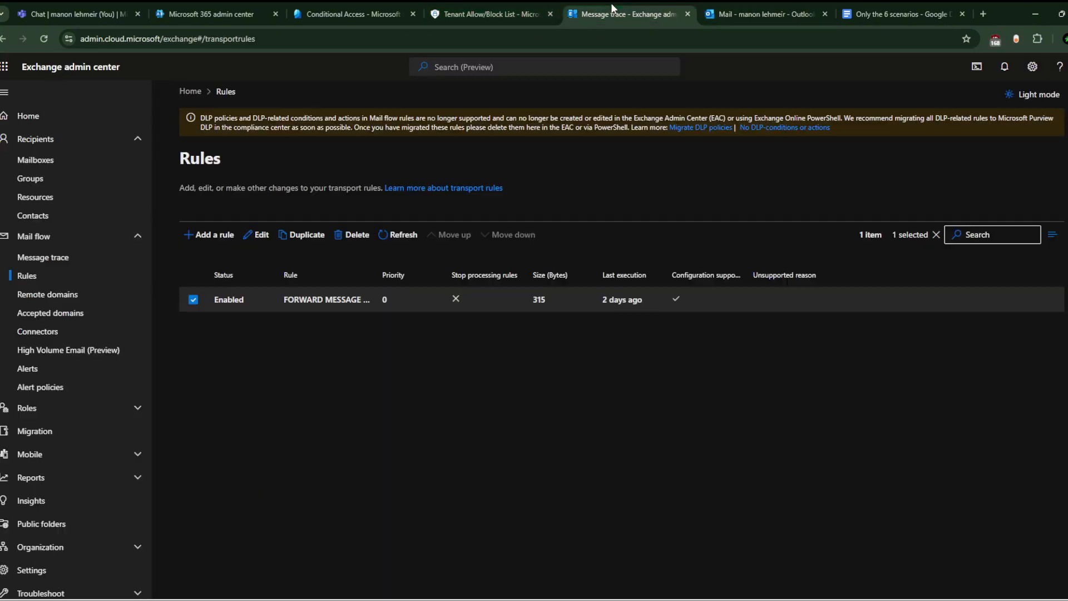
pyautogui.click(624, 14)
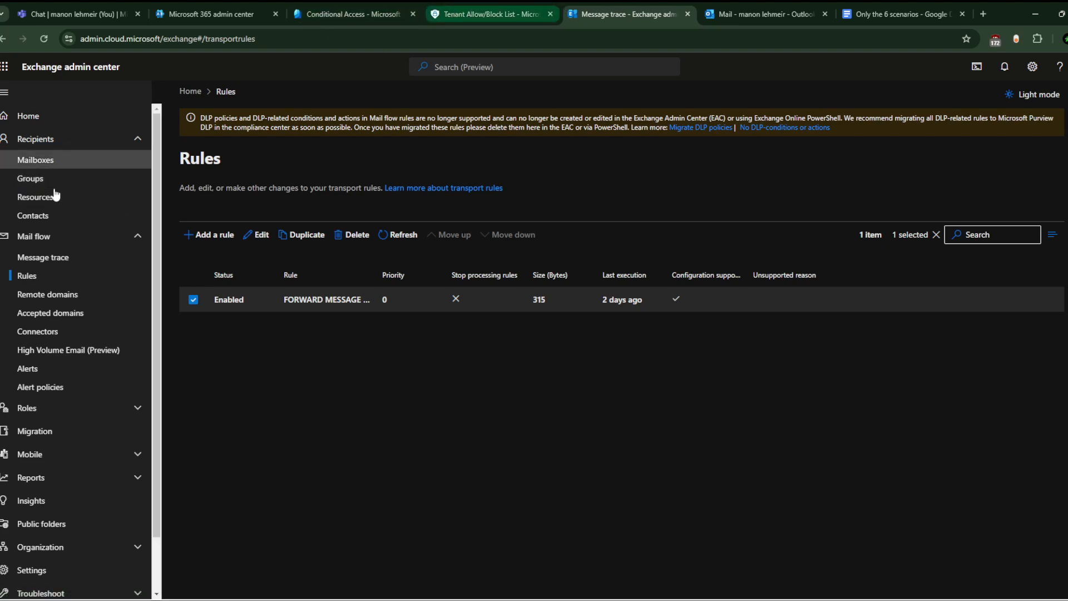
# Step: Check a user mailbox's mail flow settings and delegation permissions, then switch to Outlook
pyautogui.click(70, 159)
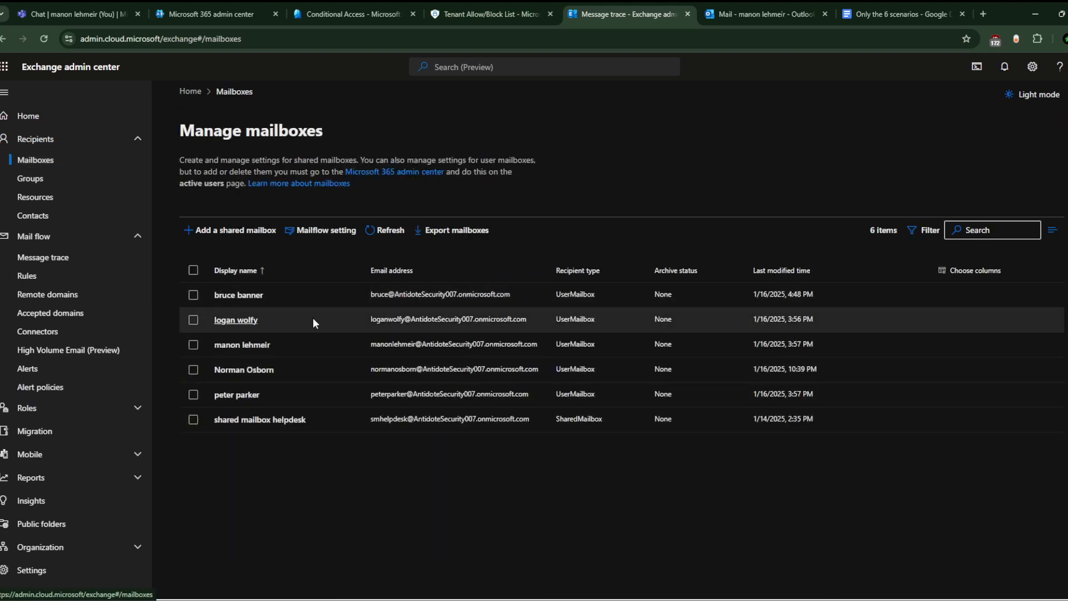
pyautogui.click(263, 370)
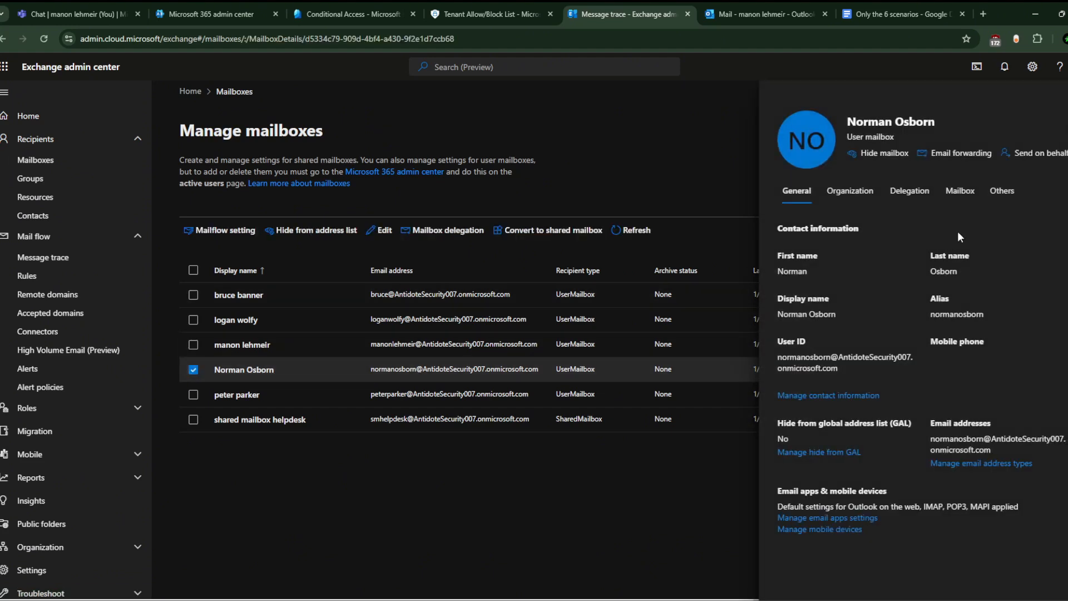
pyautogui.click(960, 190)
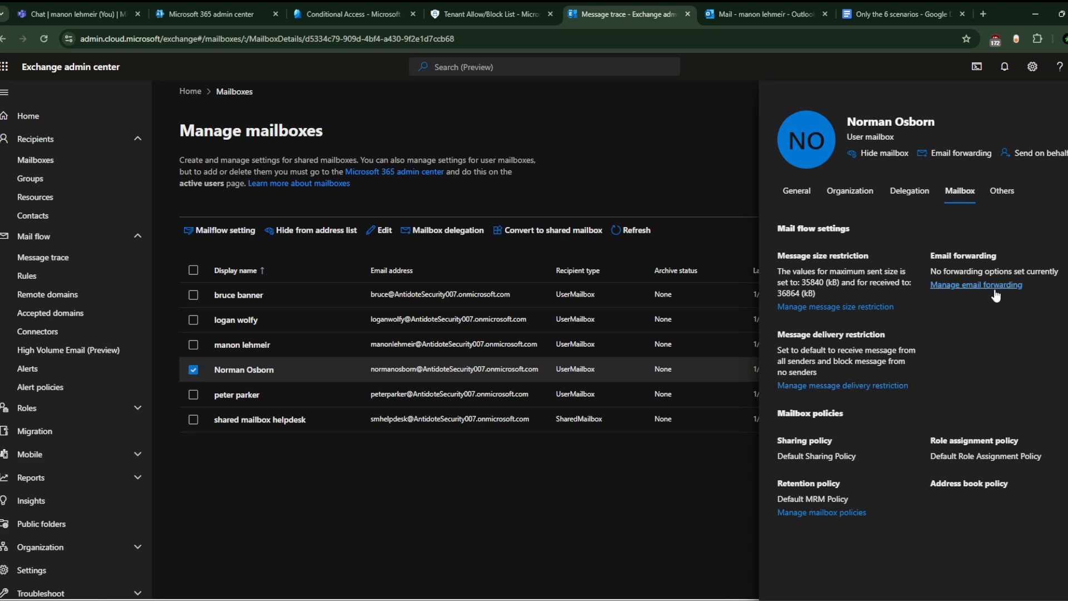
pyautogui.click(925, 191)
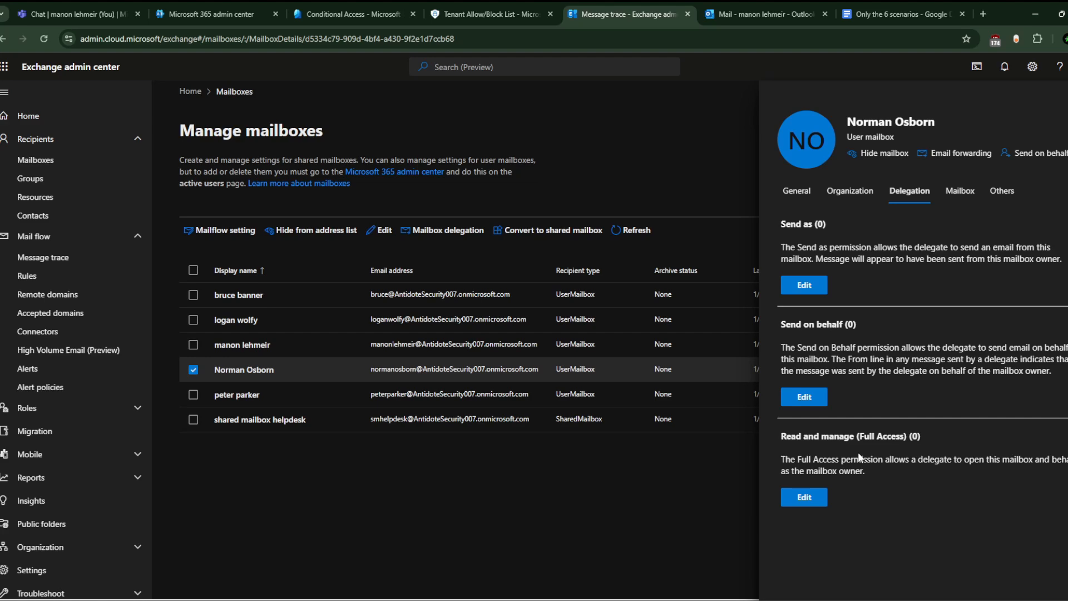
pyautogui.click(765, 14)
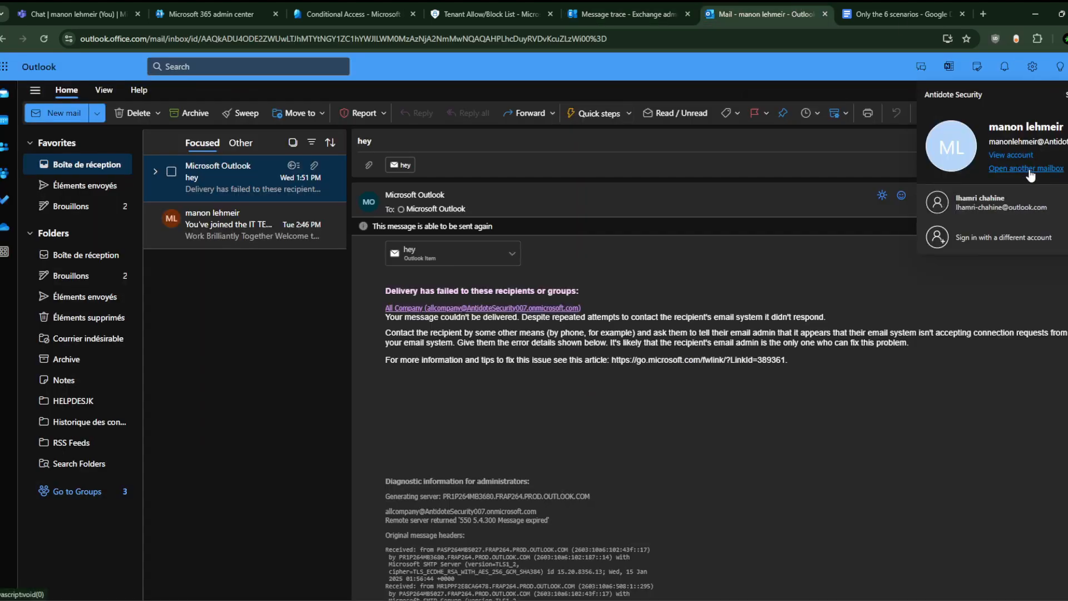
# Step: Skip opening another mailbox and start a new blank email in Outlook
pyautogui.click(1037, 167)
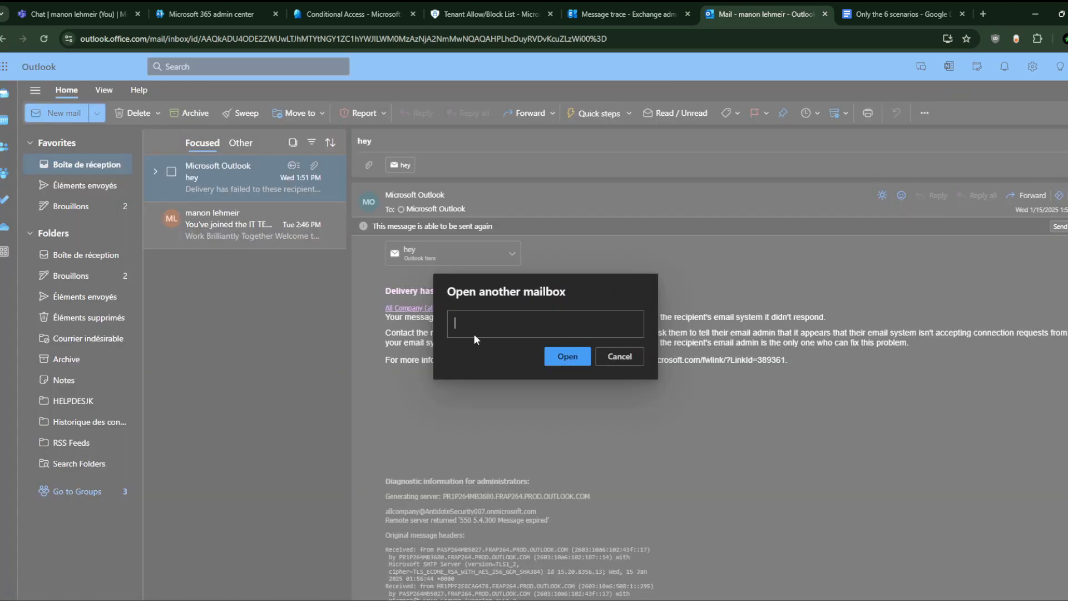
pyautogui.click(625, 362)
pyautogui.click(896, 3)
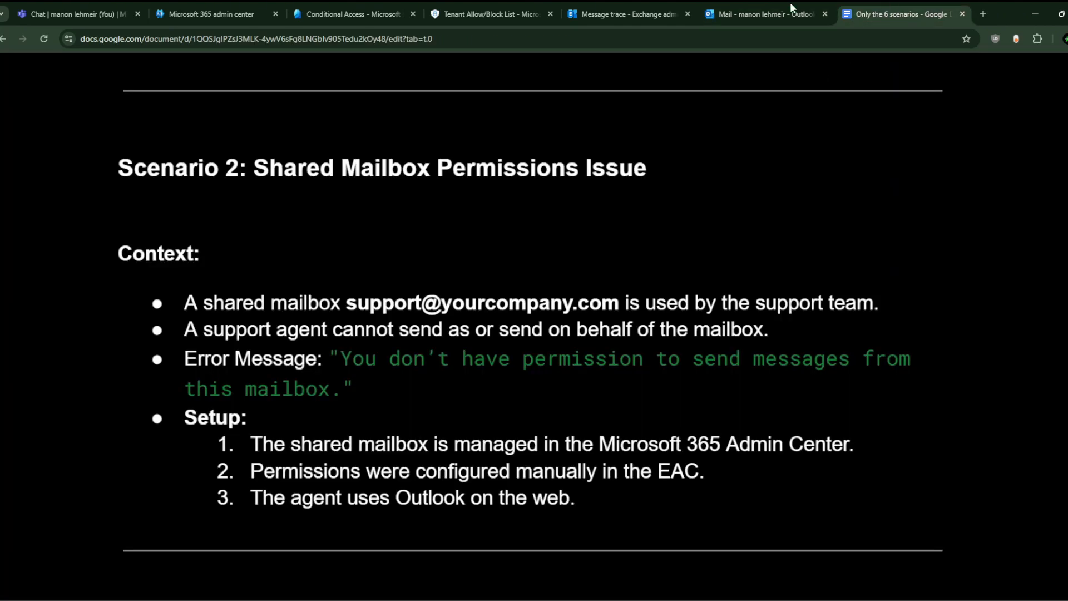
pyautogui.click(811, 3)
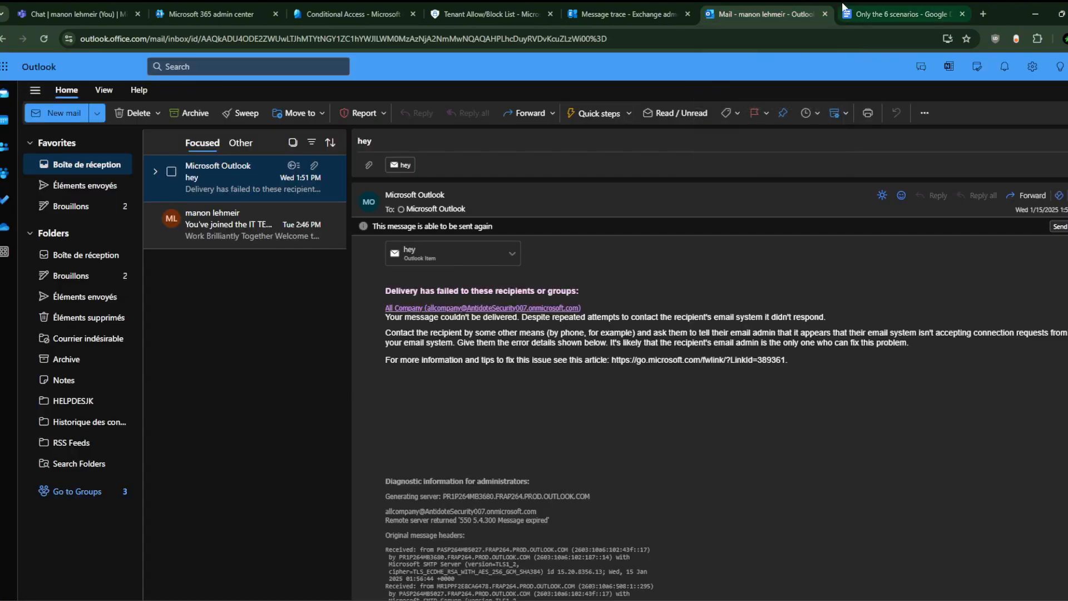
pyautogui.click(638, 3)
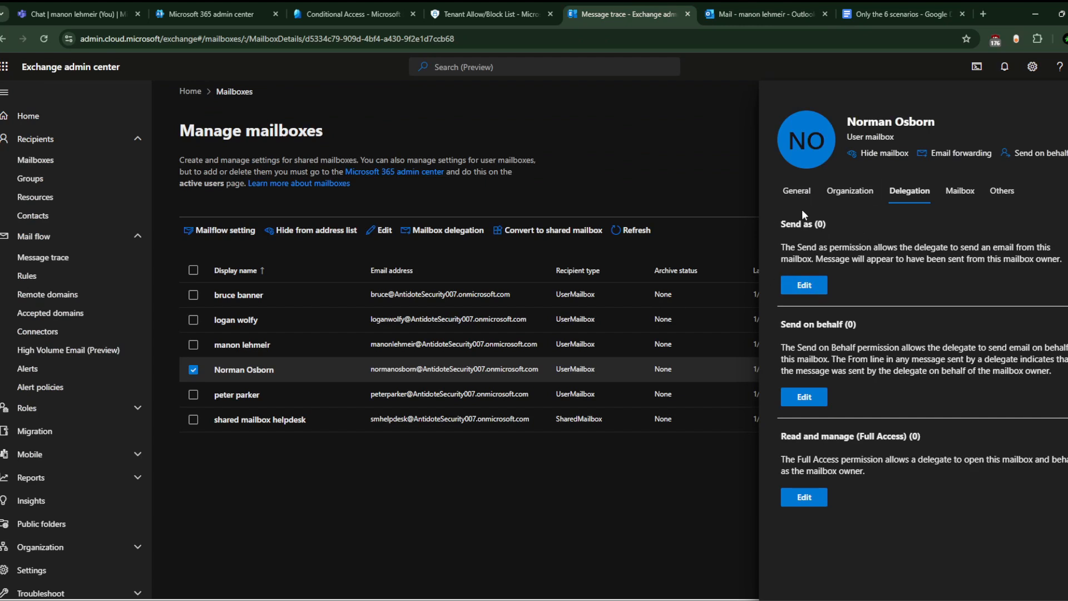
pyautogui.click(752, 7)
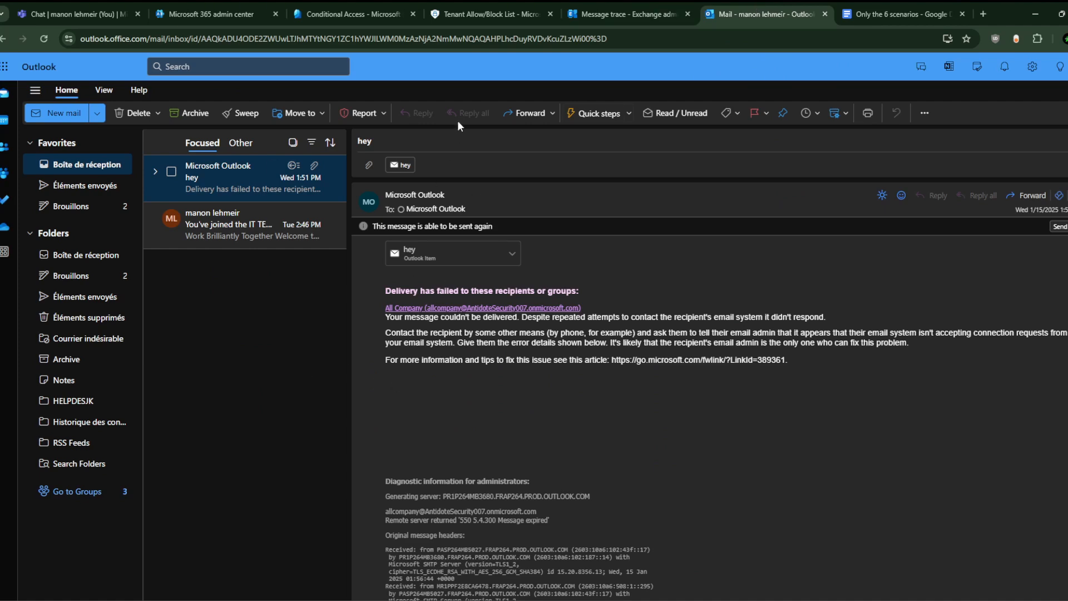
pyautogui.click(634, 7)
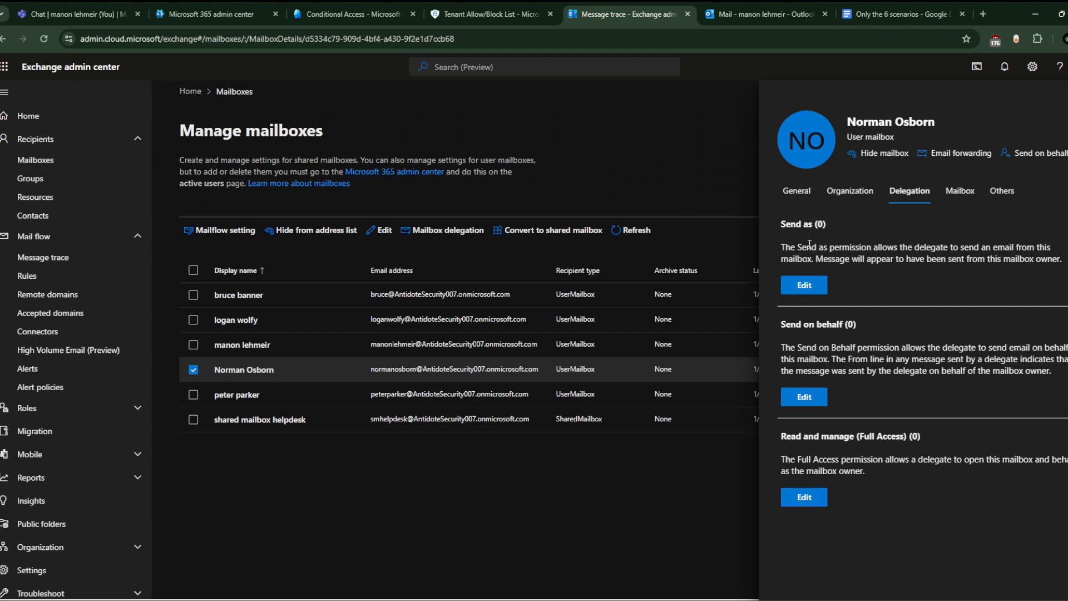
pyautogui.click(782, 7)
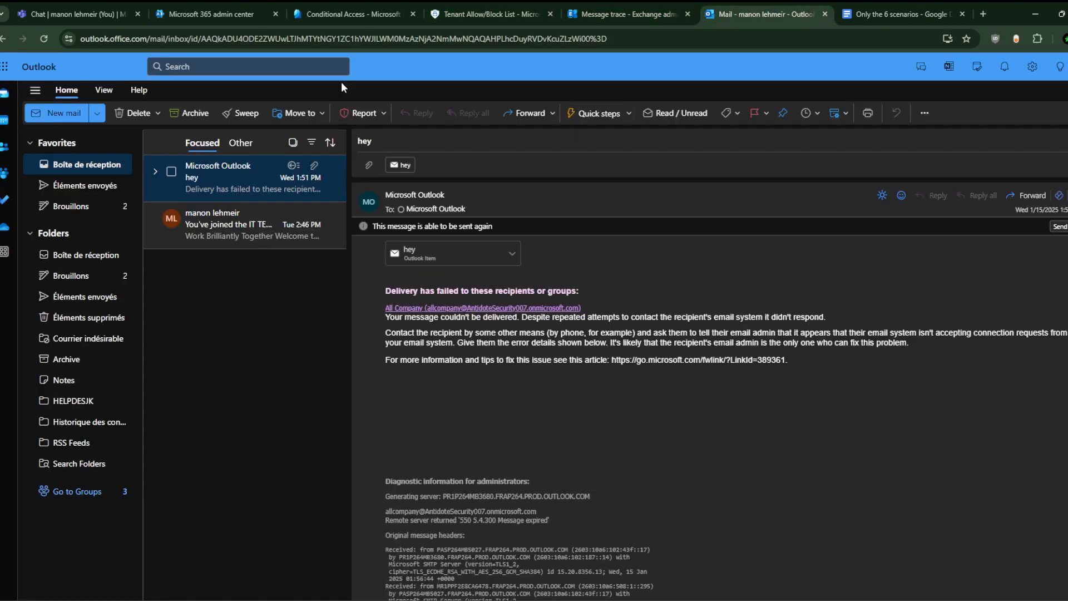
pyautogui.click(62, 108)
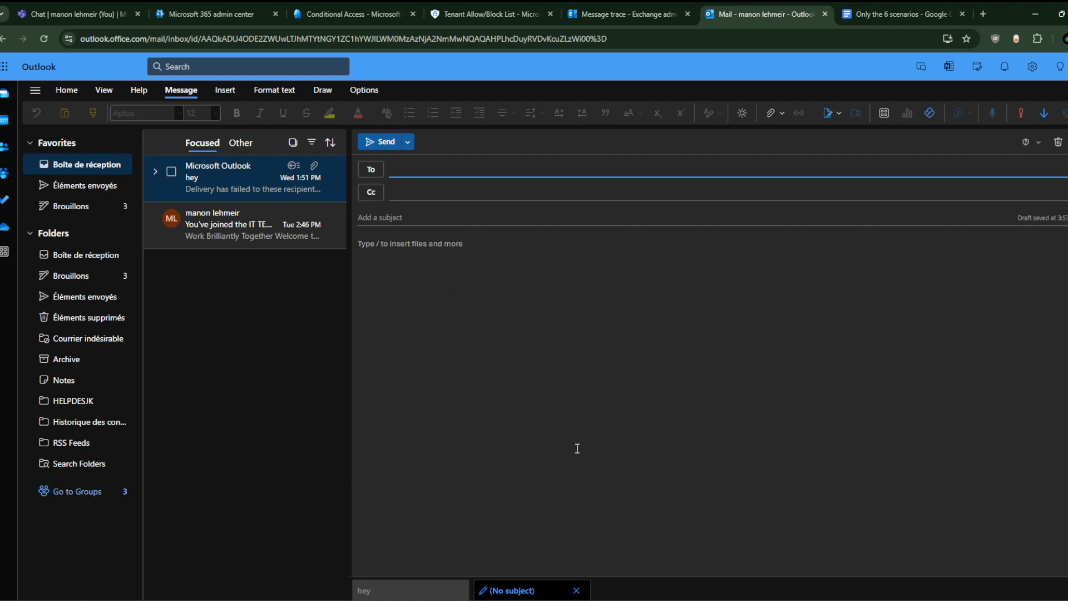
# Step: Pop the blank draft out into its own window and reposition it
pyautogui.click(395, 590)
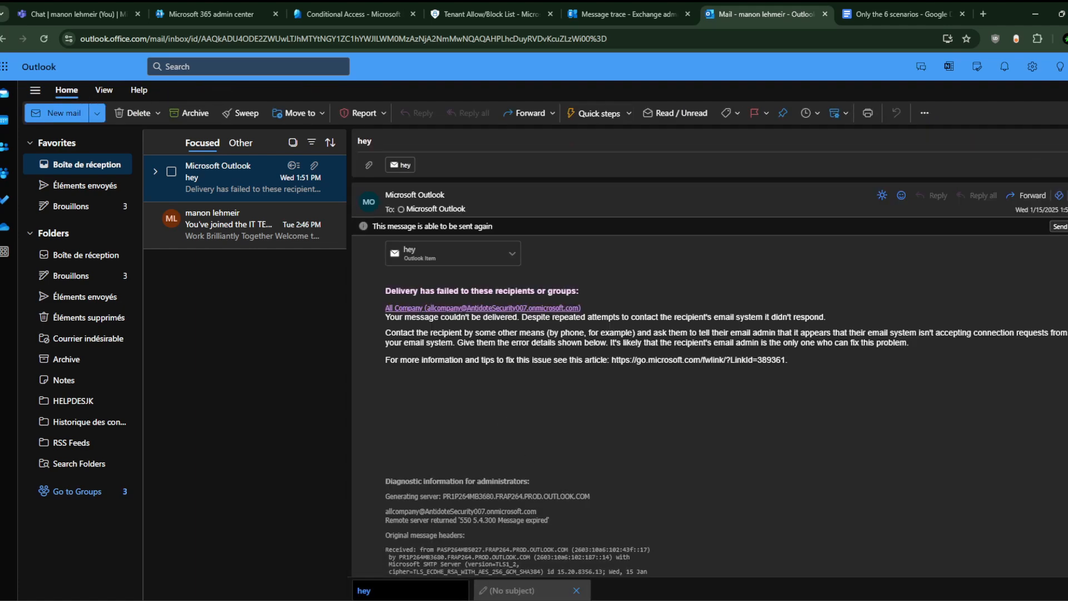
pyautogui.click(535, 592)
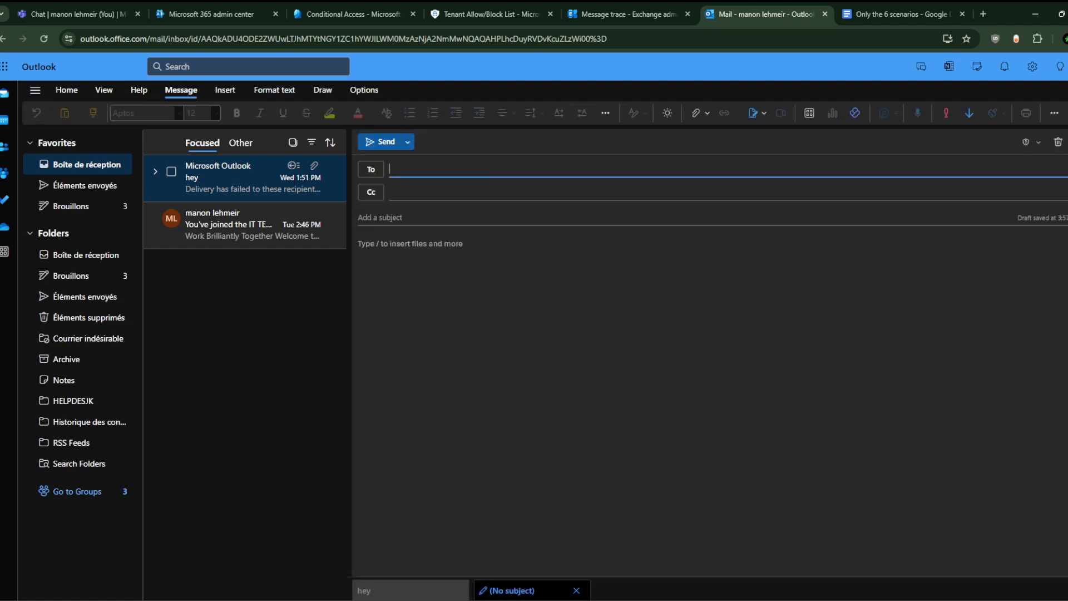
pyautogui.click(1044, 144)
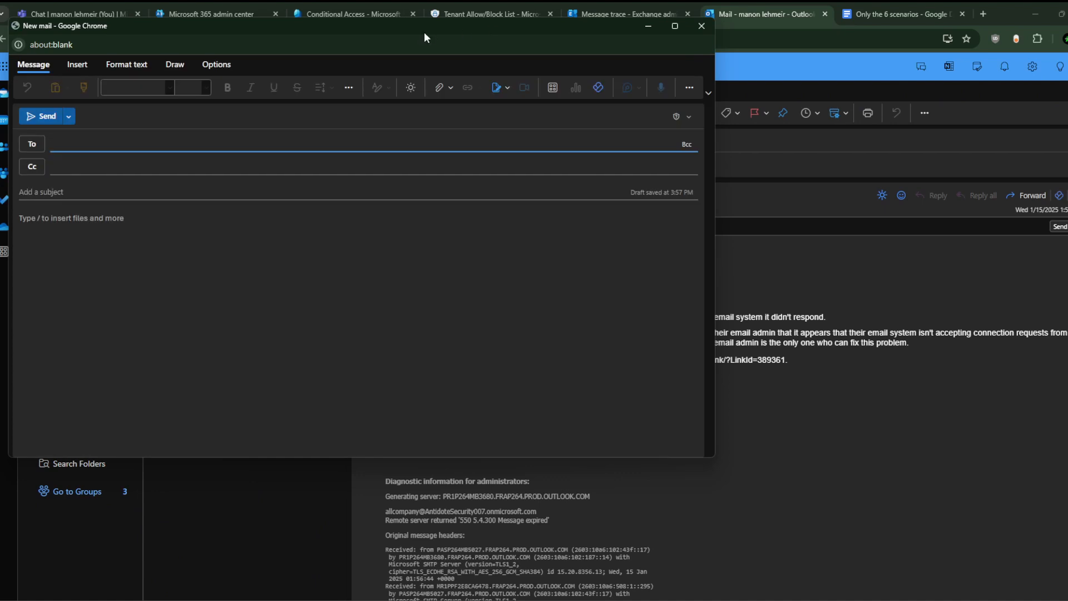
pyautogui.moveTo(424, 27); pyautogui.dragTo(492, 59)
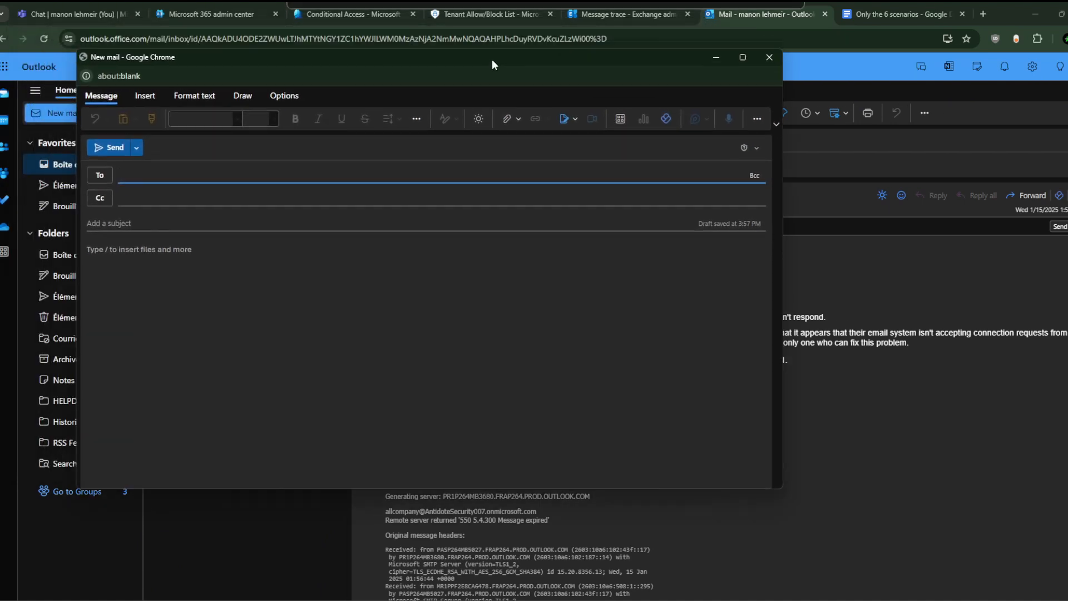
# Step: Show the From field in the draft's Options and choose the shared helpdesk mailbox
pyautogui.click(146, 96)
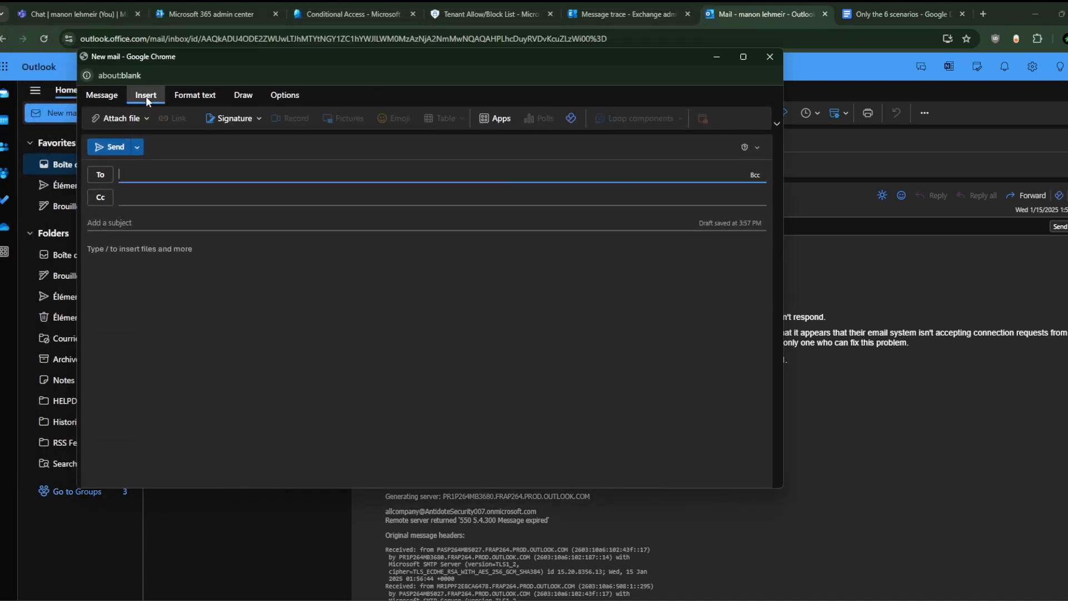
pyautogui.click(109, 94)
pyautogui.click(188, 96)
pyautogui.click(283, 98)
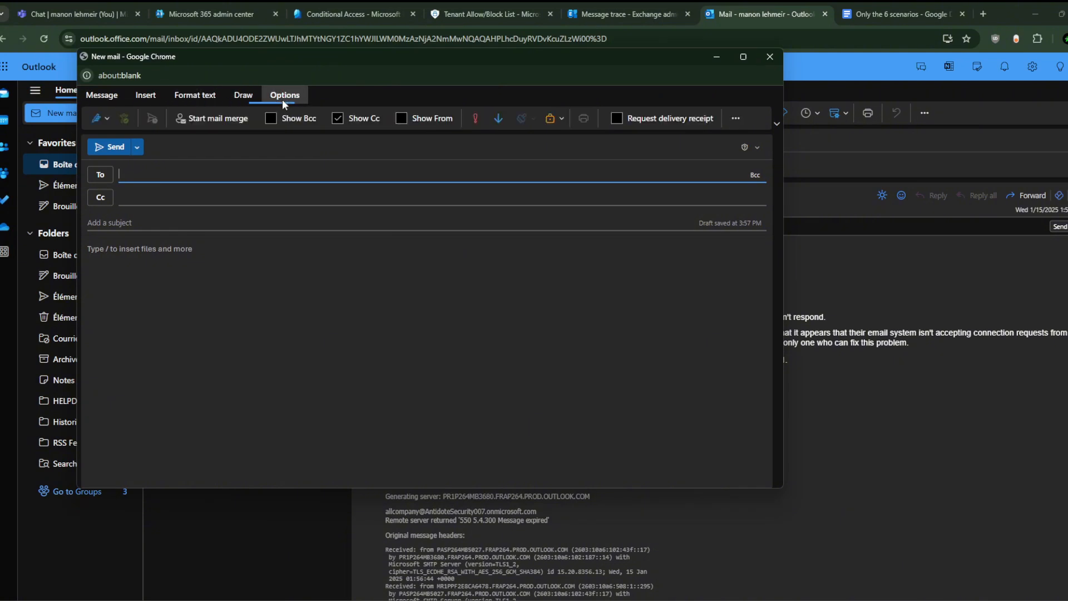
pyautogui.click(312, 123)
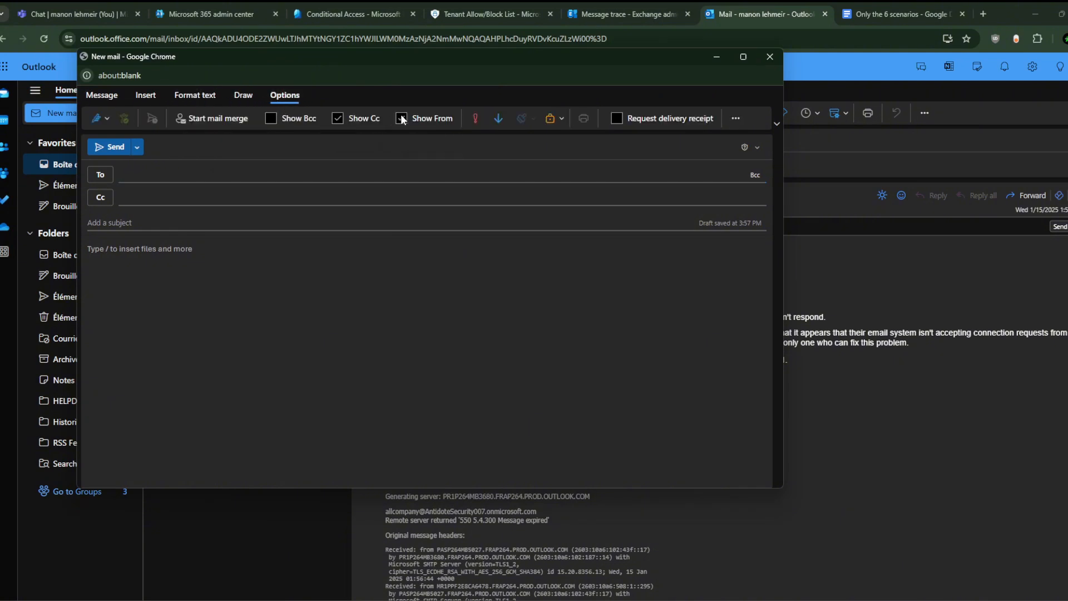
pyautogui.click(401, 118)
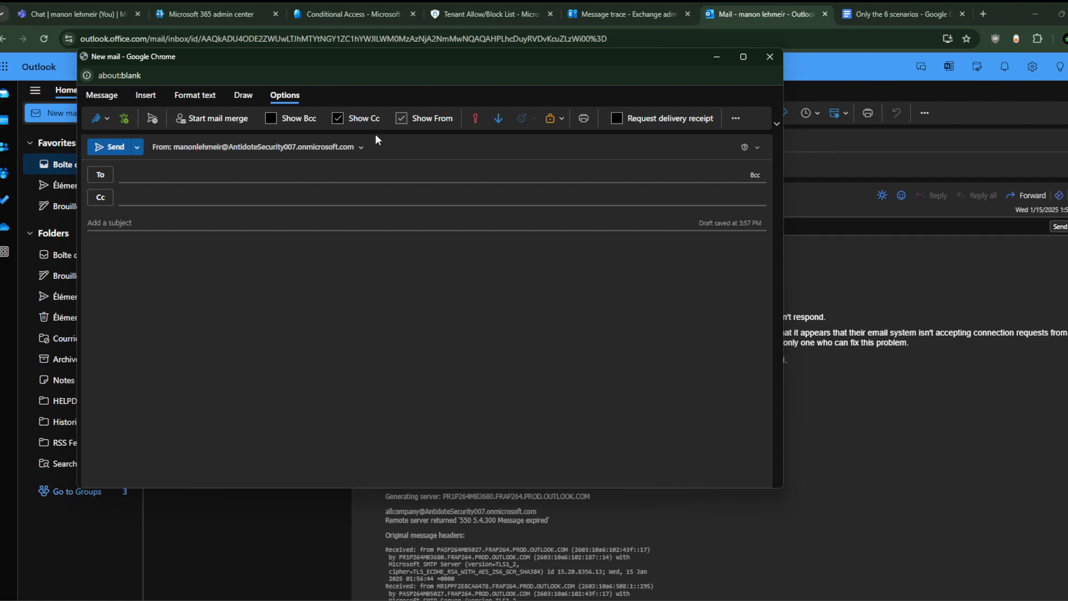
pyautogui.click(361, 148)
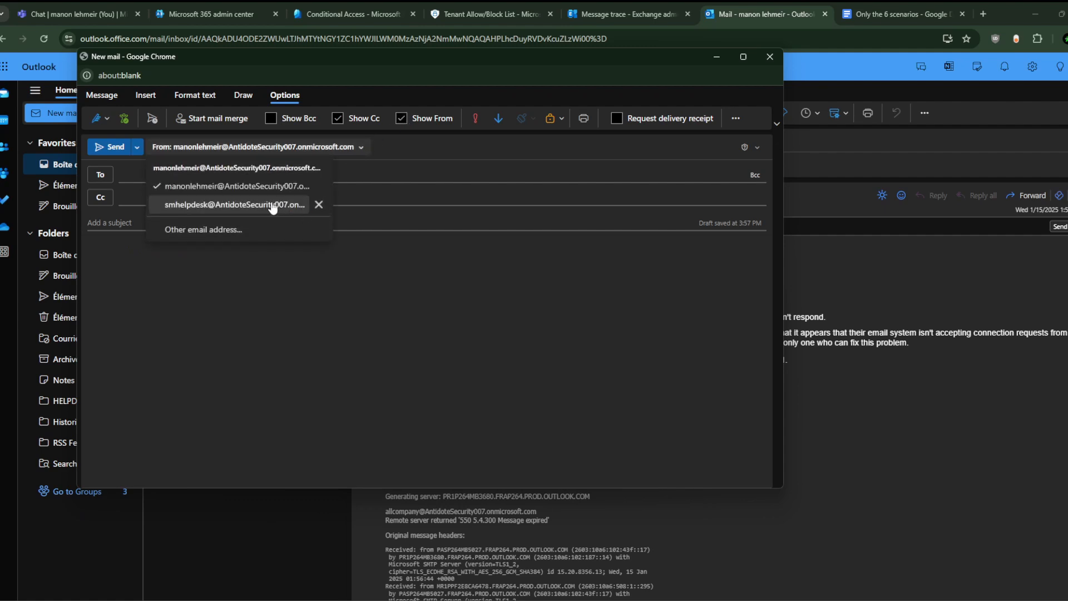
pyautogui.click(292, 207)
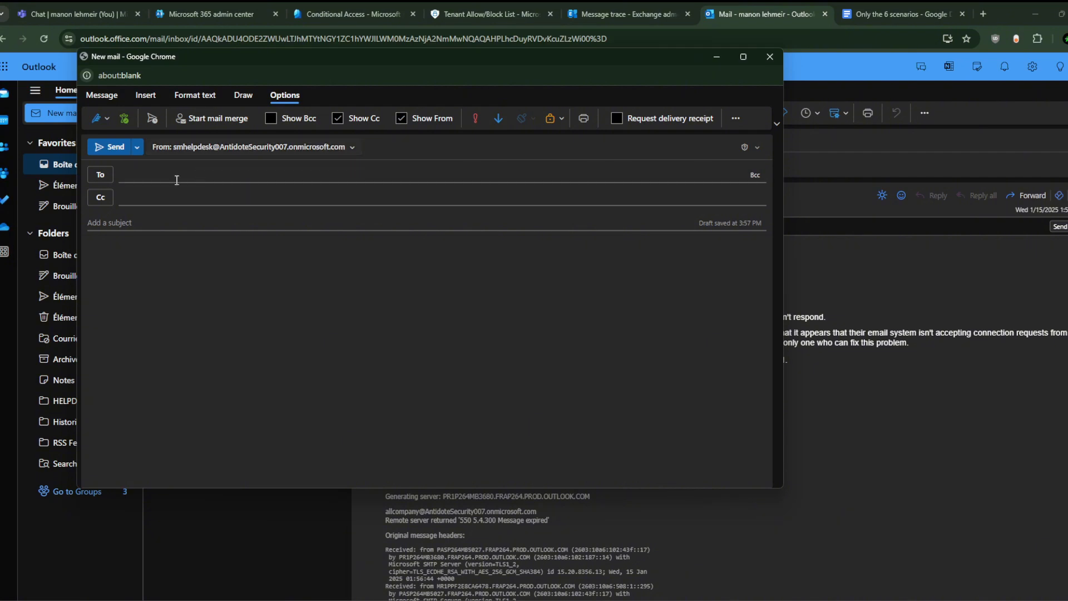
# Step: Dismiss the recipient suggestions and close the draft window
pyautogui.click(155, 179)
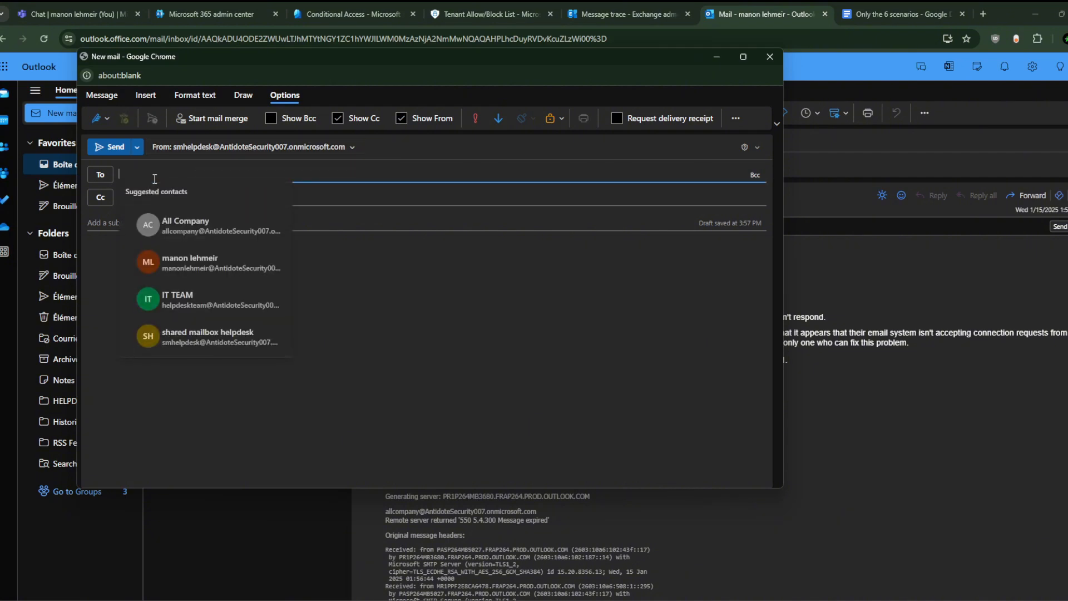
pyautogui.click(358, 272)
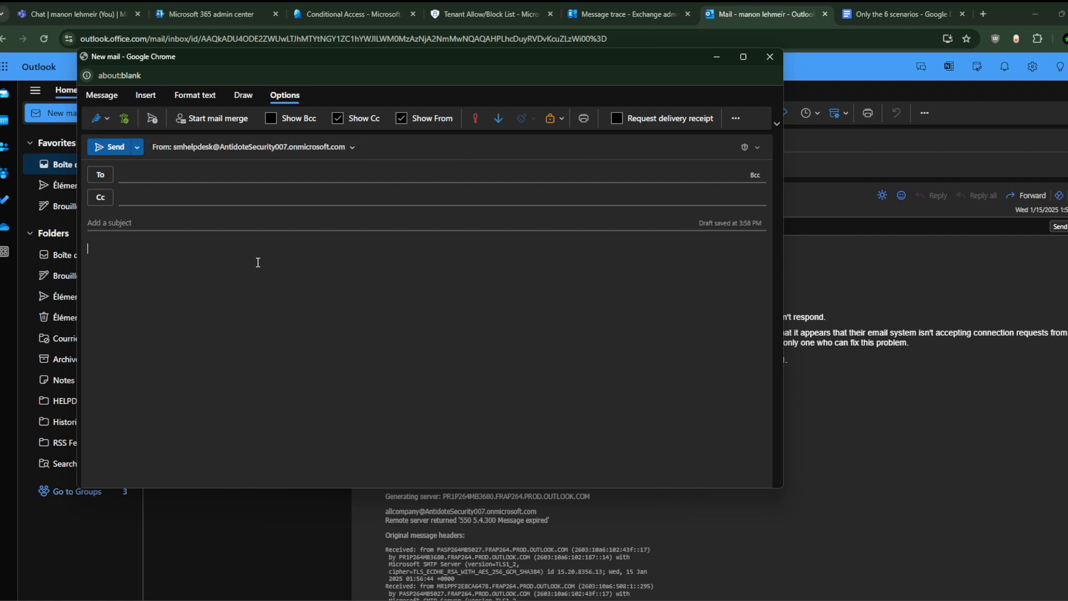
pyautogui.click(769, 61)
pyautogui.press('Return')
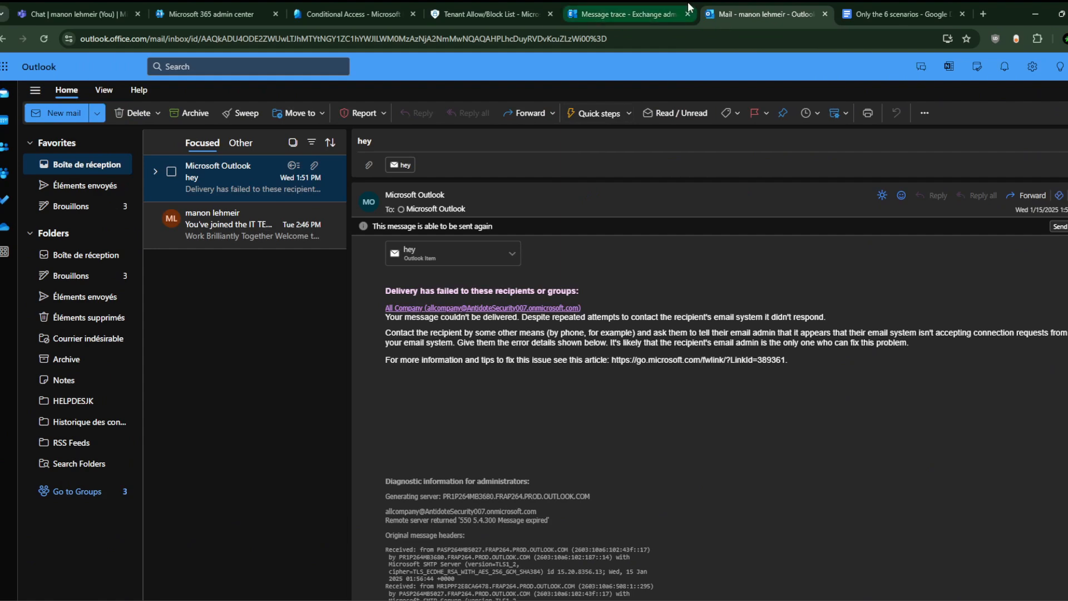
pyautogui.click(653, 3)
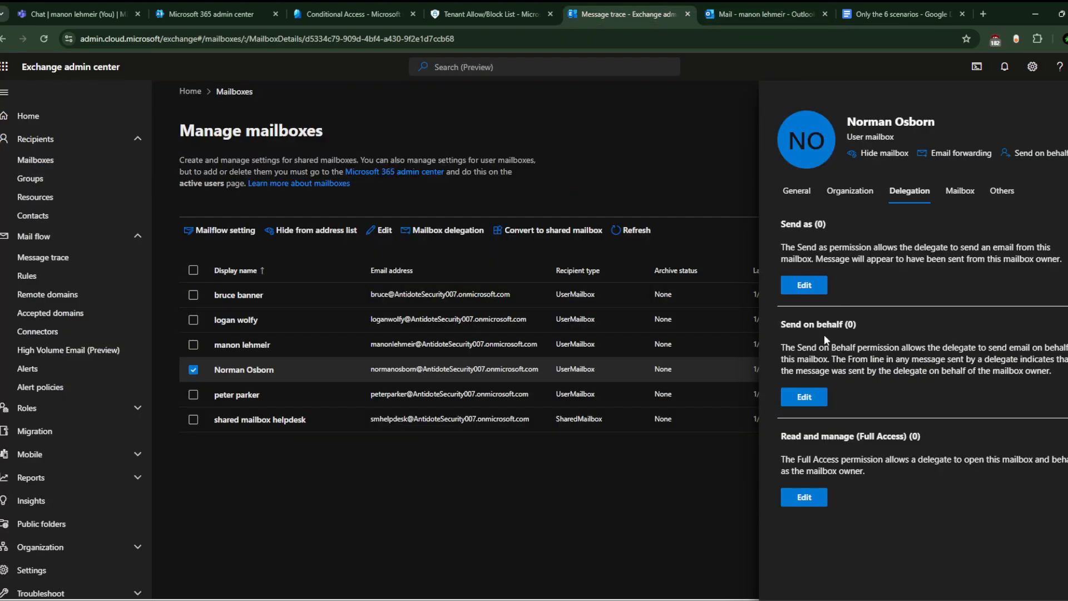
pyautogui.click(776, 3)
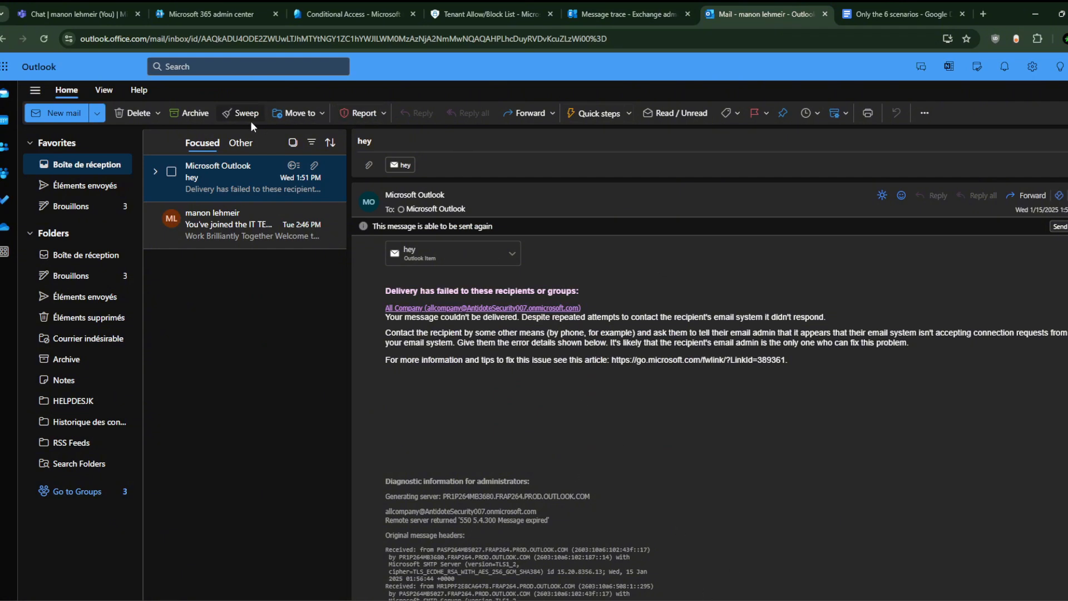
# Step: Start another popped-out draft with From set to the shared helpdesk mailbox
pyautogui.click(65, 112)
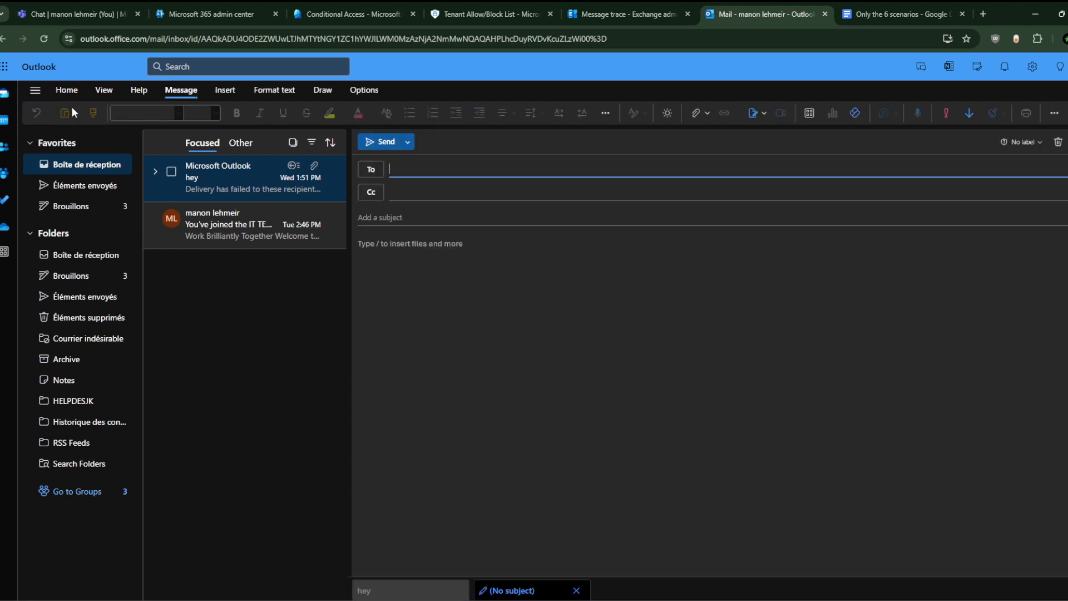
pyautogui.click(1059, 145)
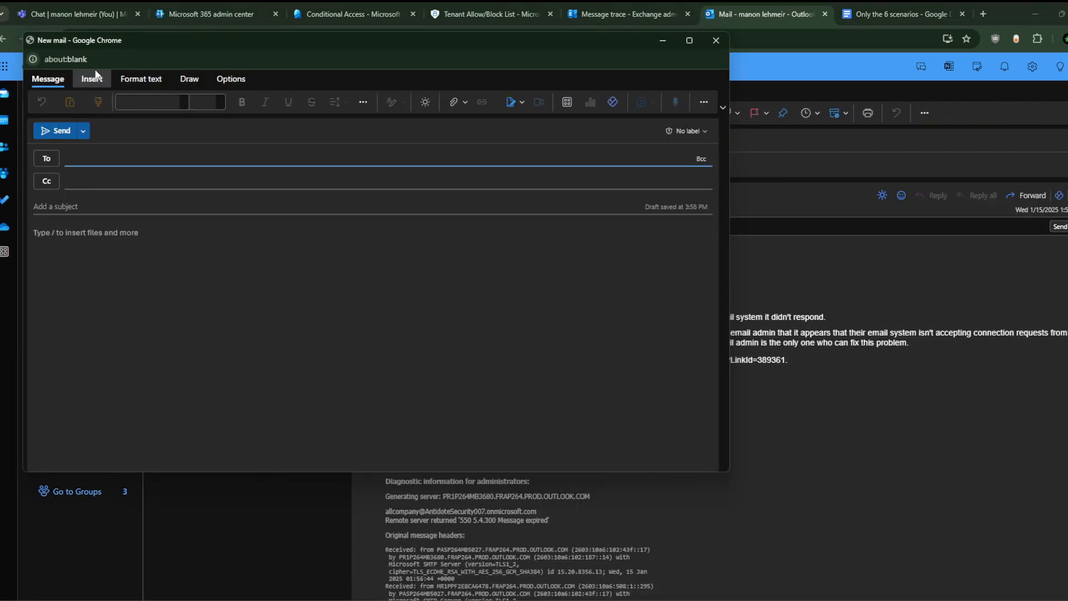
pyautogui.click(93, 78)
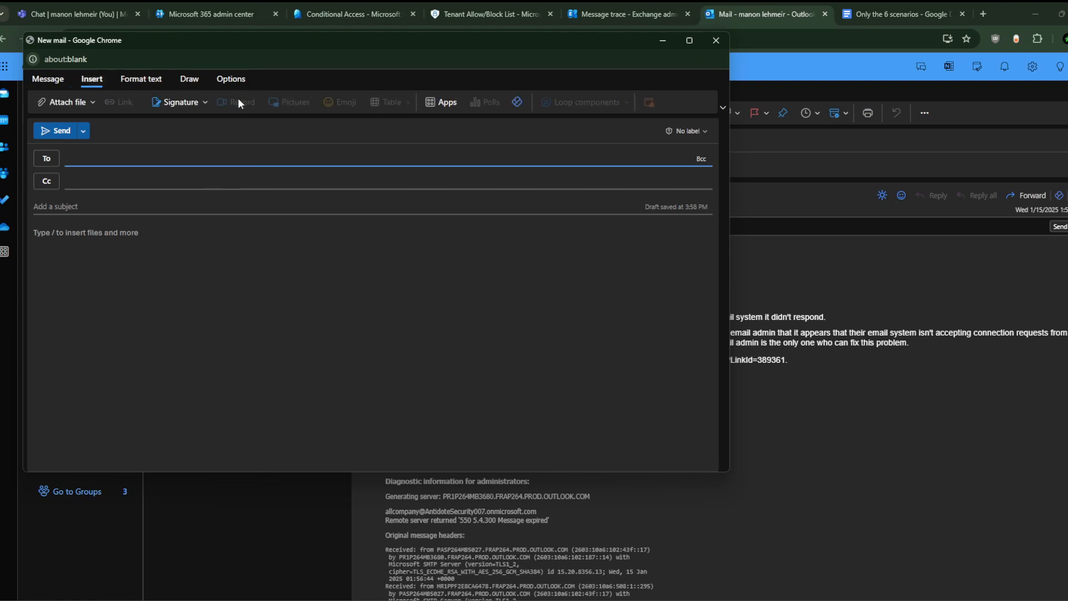
pyautogui.click(231, 80)
pyautogui.click(349, 102)
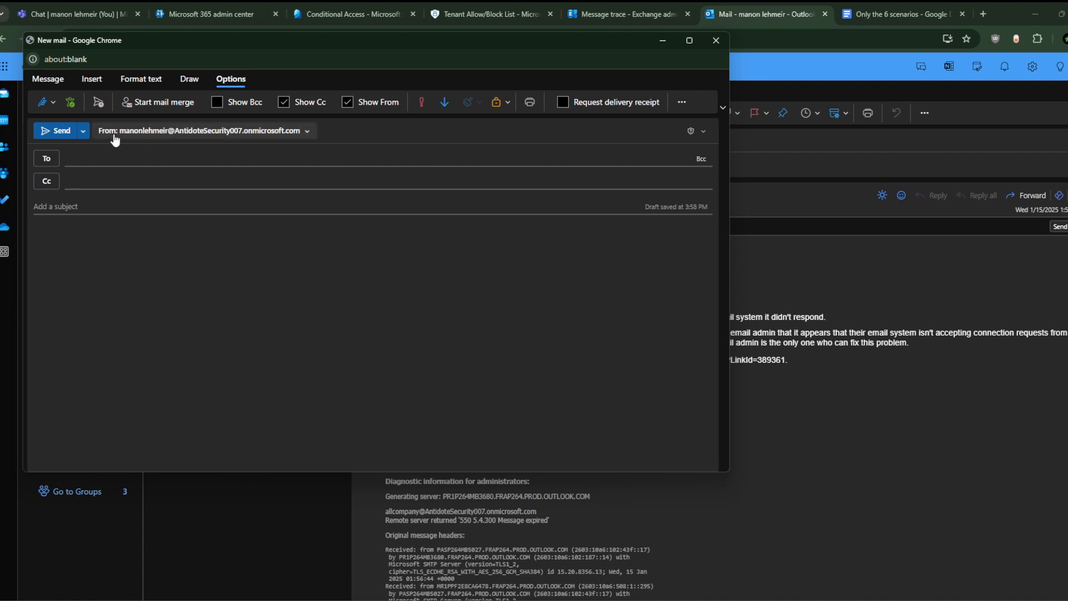
pyautogui.click(261, 130)
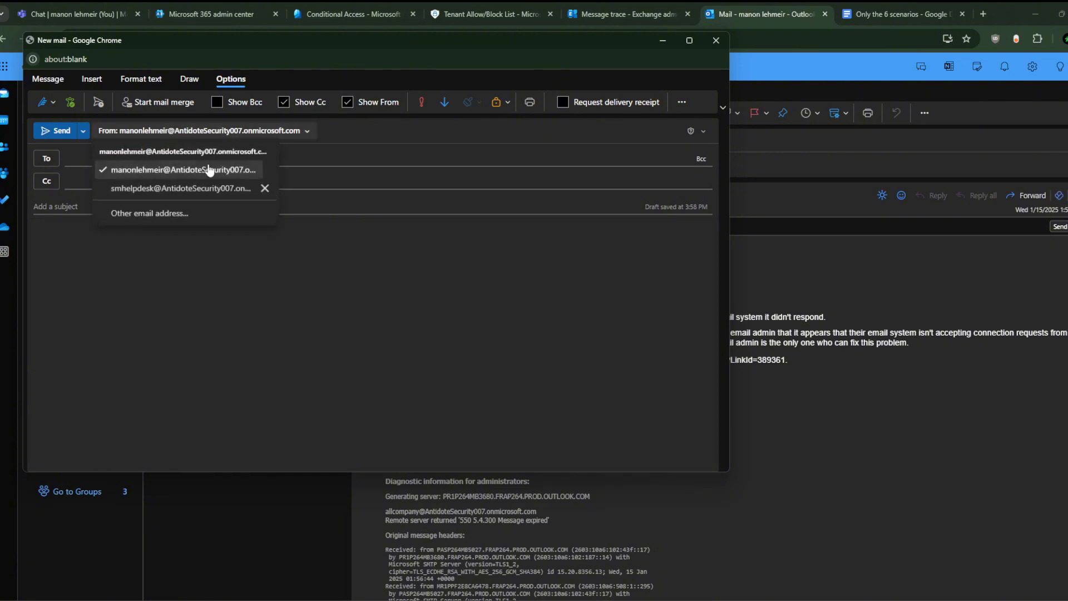
pyautogui.click(182, 185)
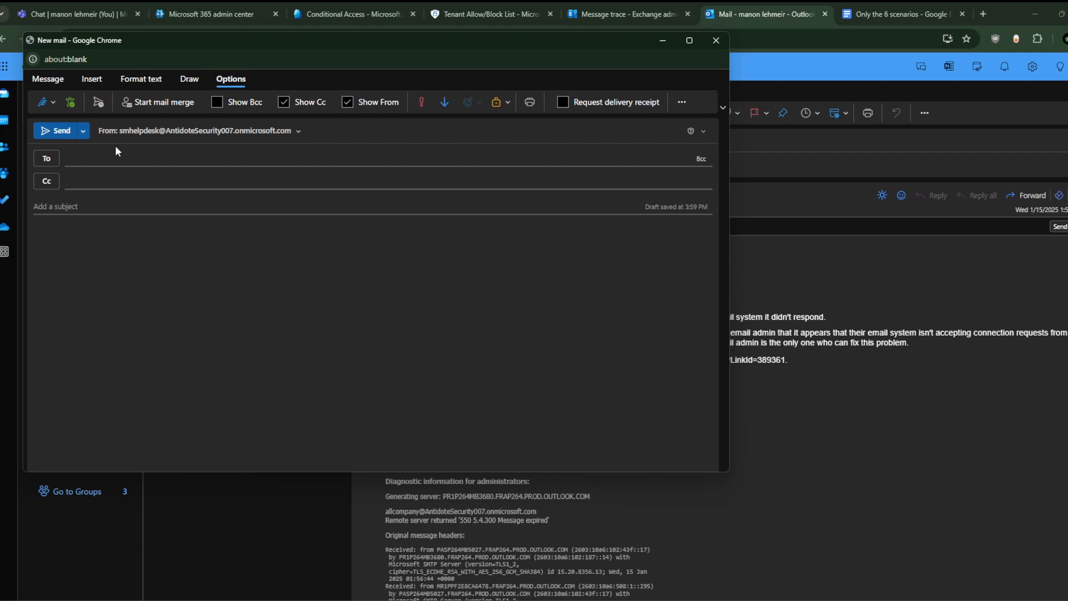
# Step: Return to the mailbox's Delegation tab in Exchange admin center, then open Defender's Tenant Allow/Block Lists
pyautogui.click(664, 39)
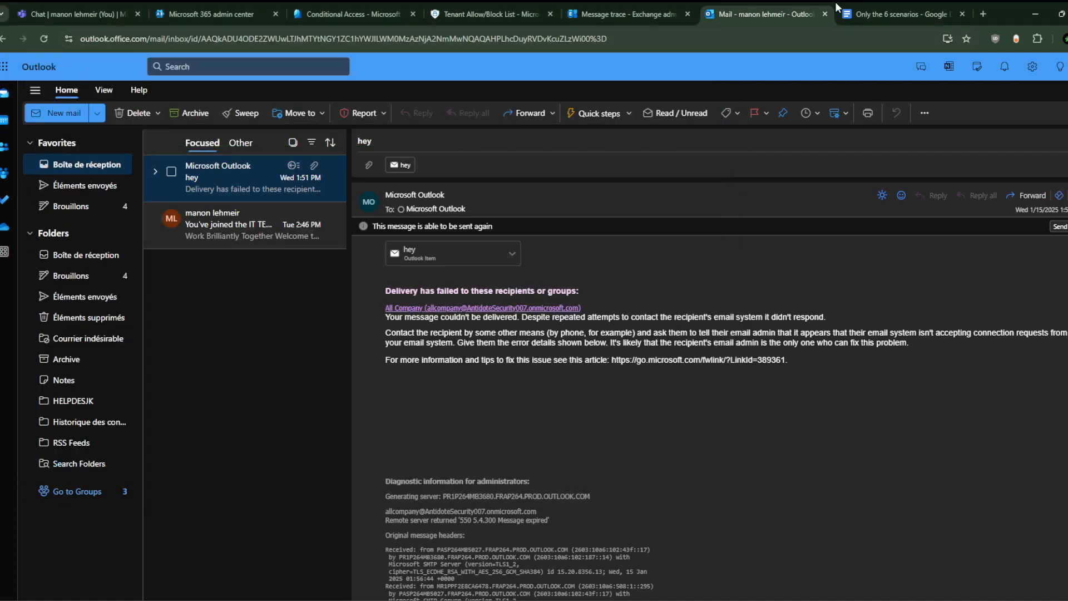
pyautogui.click(873, 5)
pyautogui.click(786, 3)
pyautogui.click(642, 2)
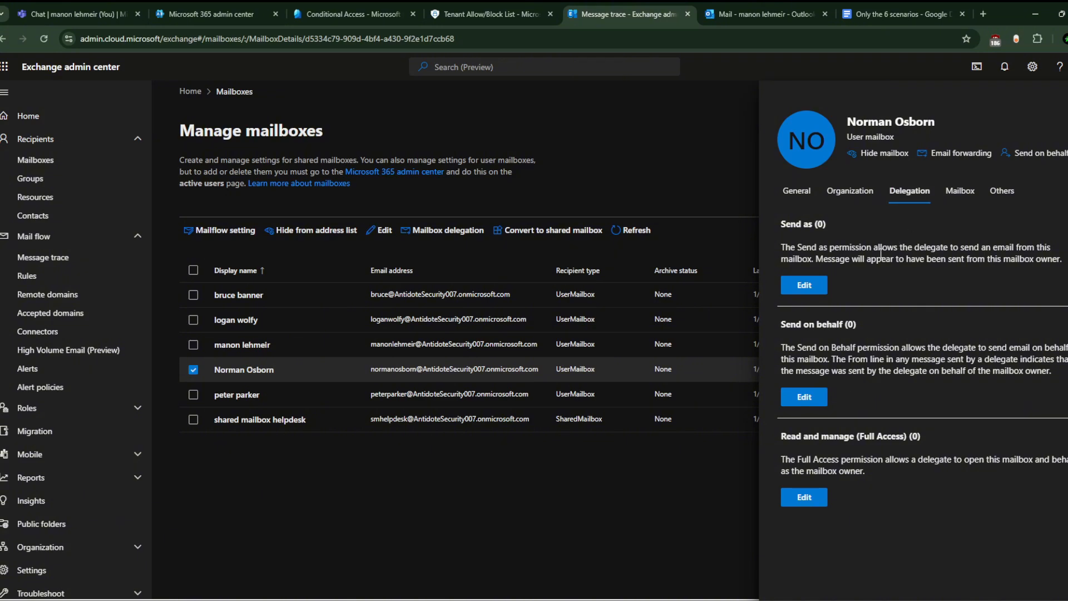
pyautogui.click(907, 12)
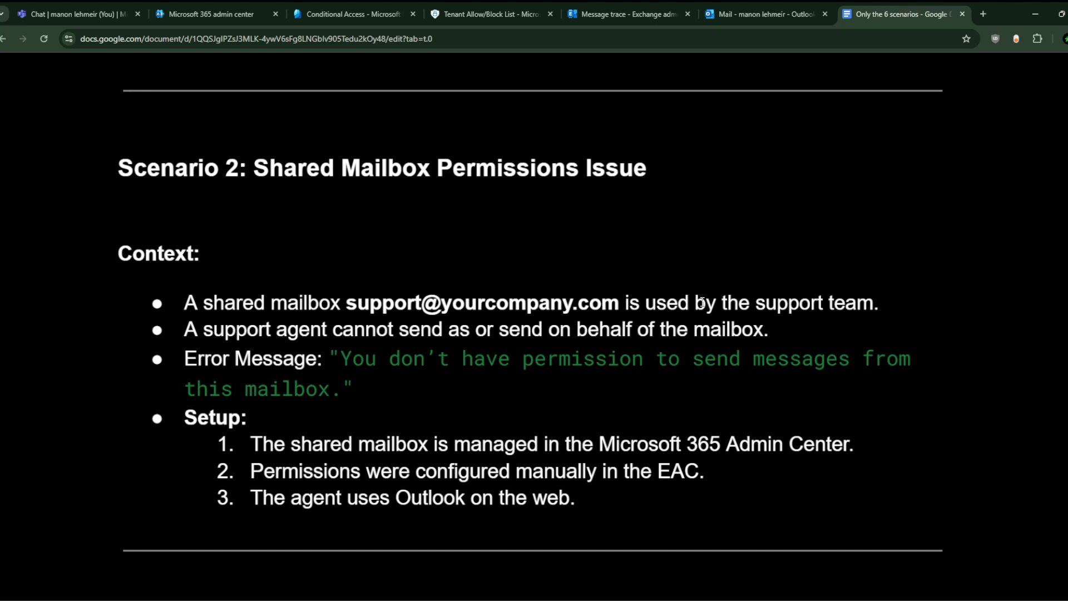
pyautogui.click(713, 8)
pyautogui.click(636, 8)
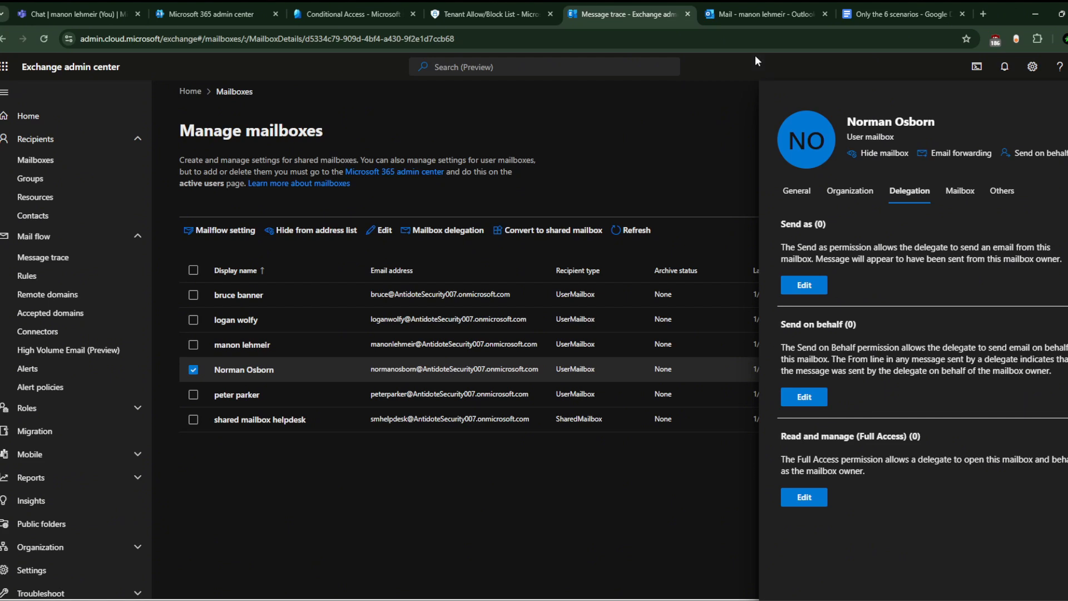
pyautogui.click(515, 2)
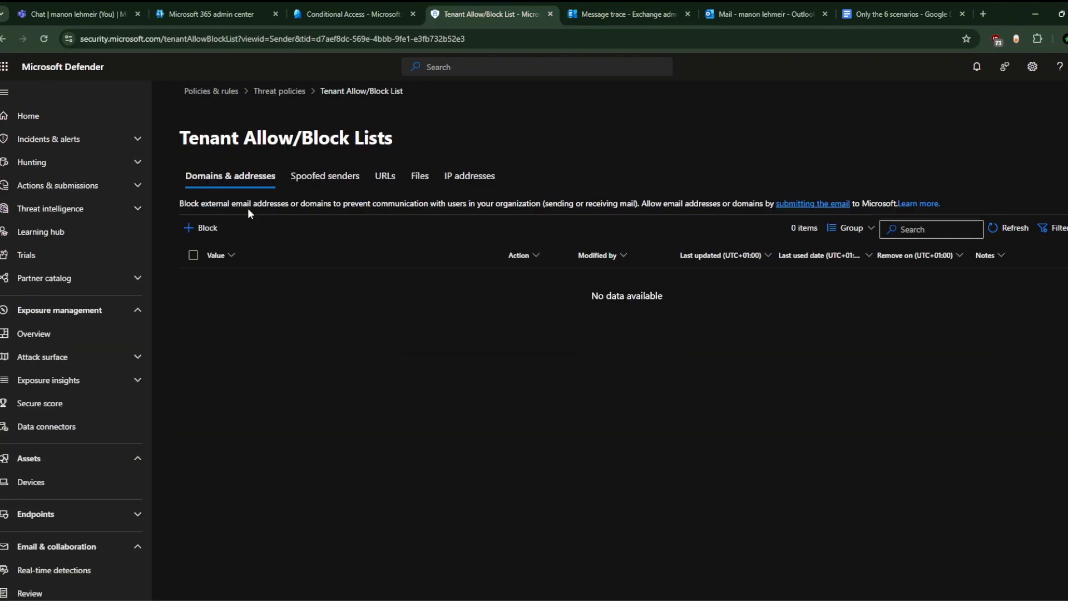
# Step: In the Microsoft 365 admin center, collapse Support, expand Health and go to Service health
pyautogui.click(212, 13)
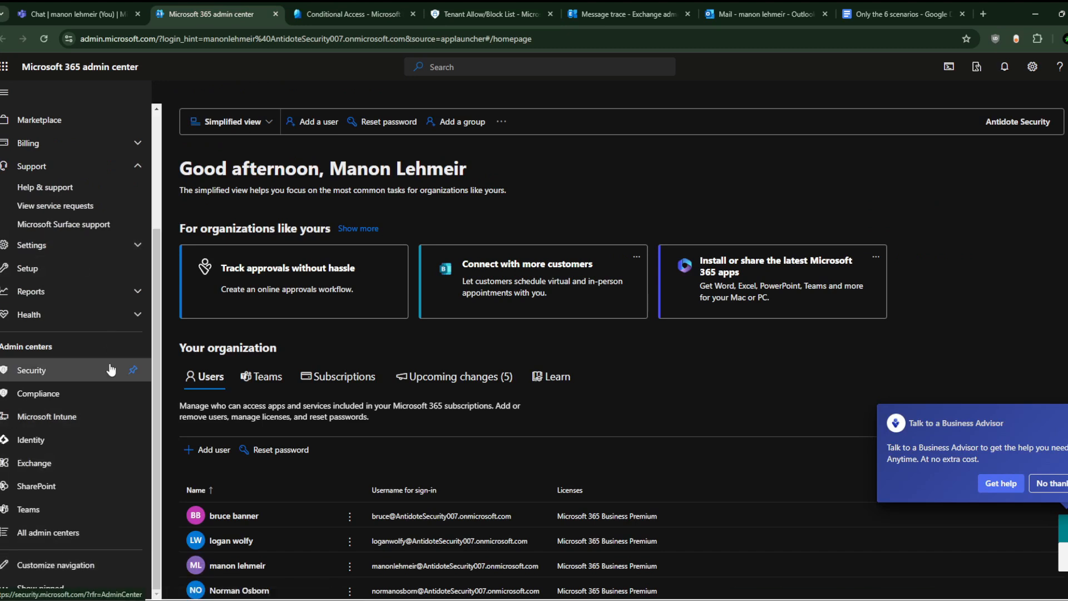
pyautogui.scroll(3, 44, 251)
pyautogui.click(83, 324)
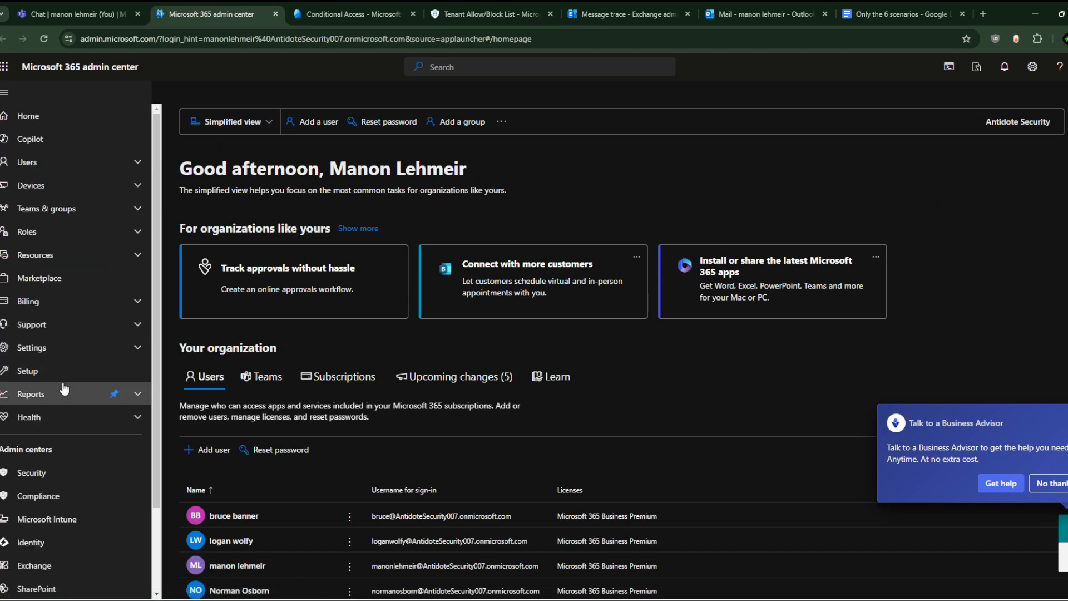
pyautogui.click(66, 418)
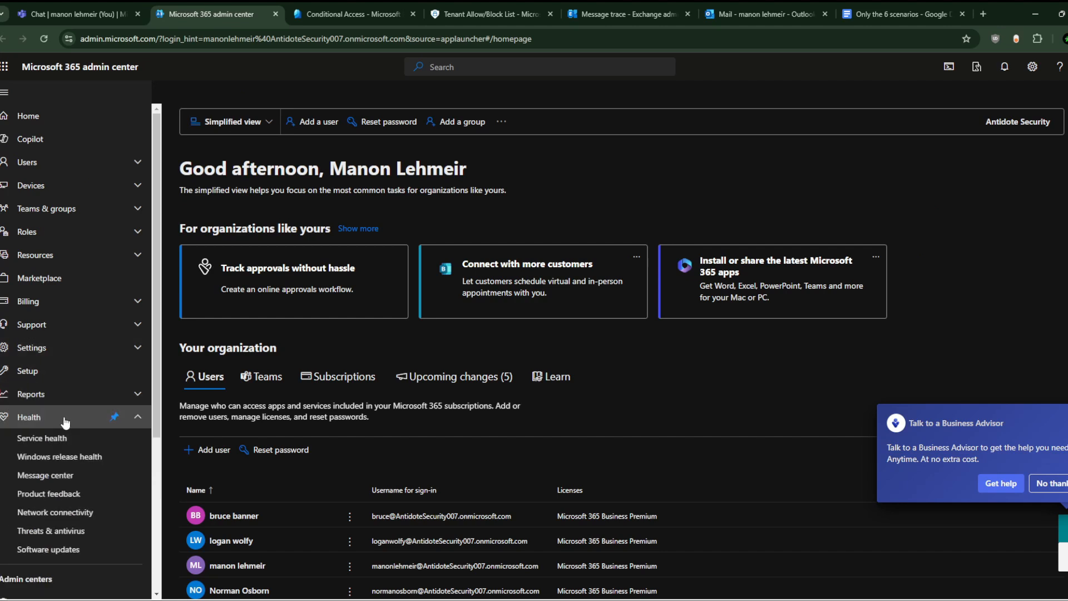
pyautogui.scroll(-3, 65, 423)
pyautogui.click(66, 263)
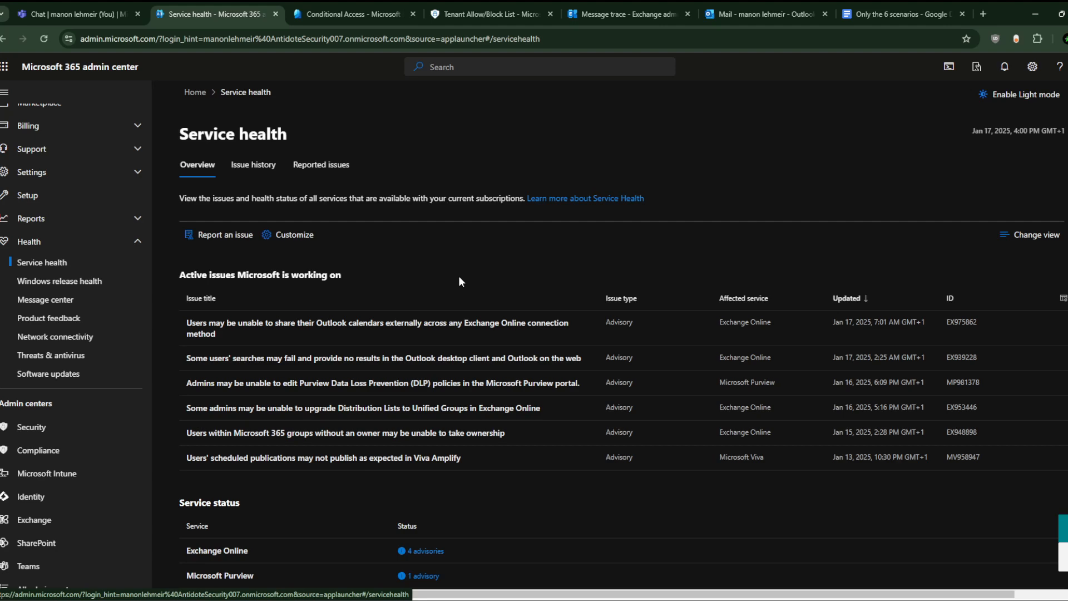
# Step: Review the active service advisories, then go back to the Exchange mailboxes page
pyautogui.scroll(-2, 406, 363)
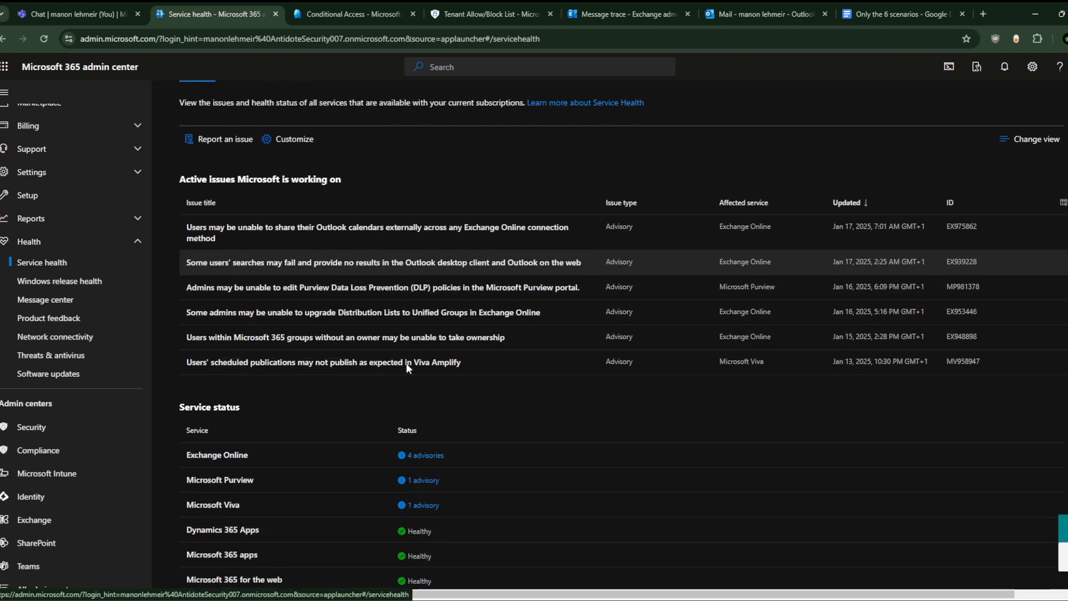
pyautogui.scroll(2, 406, 363)
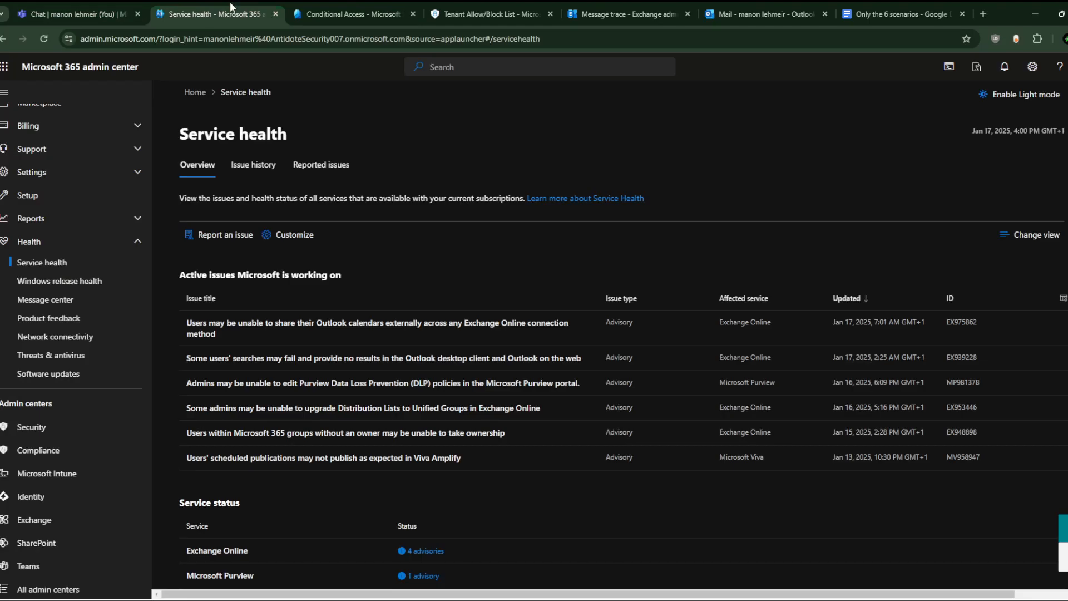
pyautogui.click(592, 3)
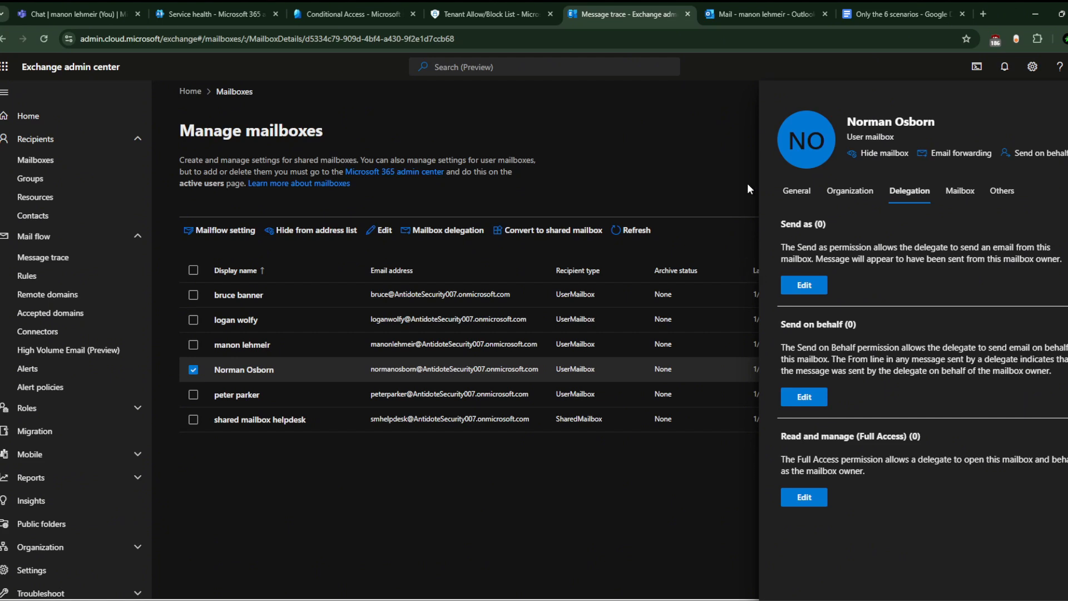
# Step: Close the mailbox details panel and bring up the 'Only the 6 scenarios' document at Scenario 4
pyautogui.press('Escape')
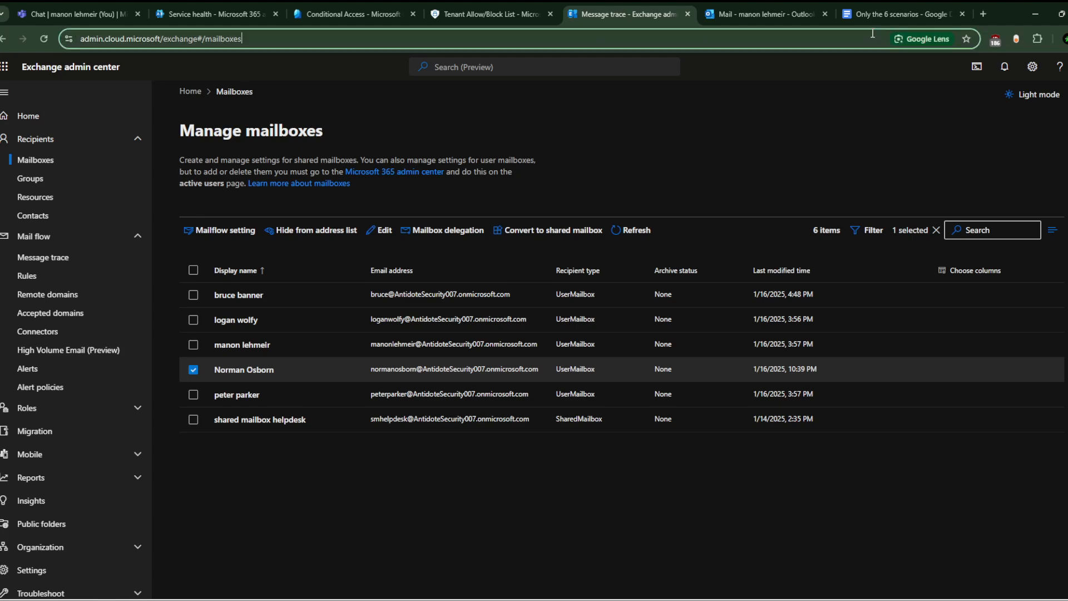
pyautogui.click(873, 12)
pyautogui.scroll(-15, 689, 272)
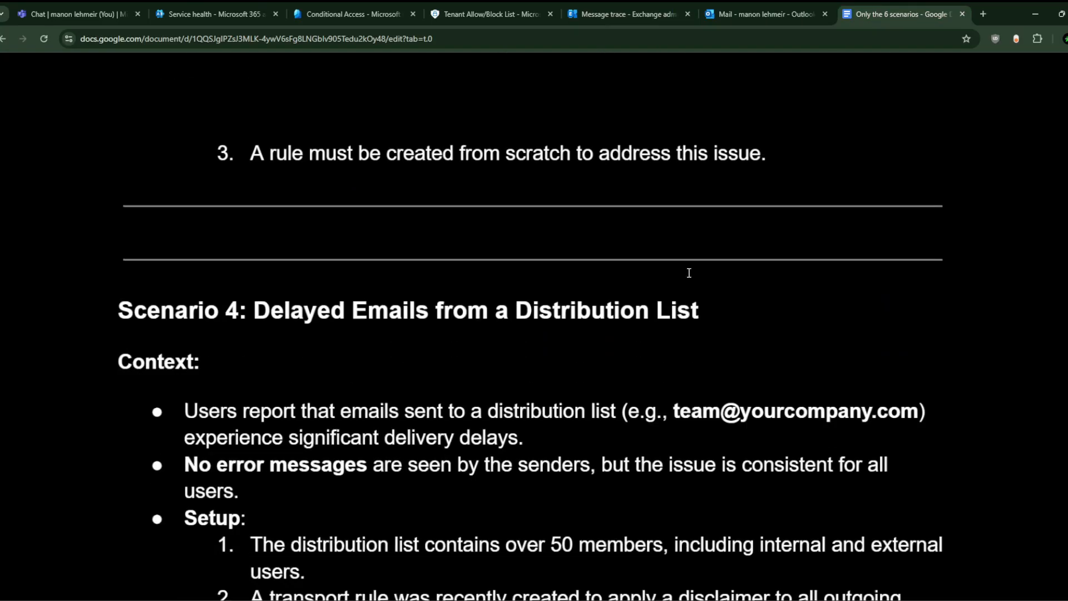
# Step: Read through the scenarios and select Scenario 3's setup line about creating a rule from scratch
pyautogui.scroll(-15, 622, 255)
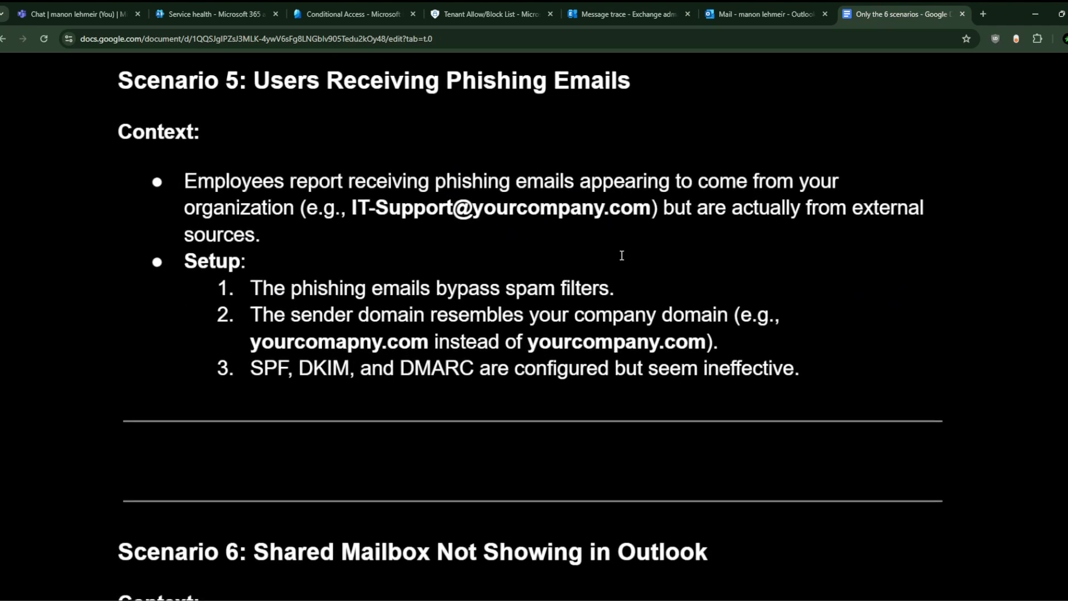
pyautogui.scroll(-3, 622, 256)
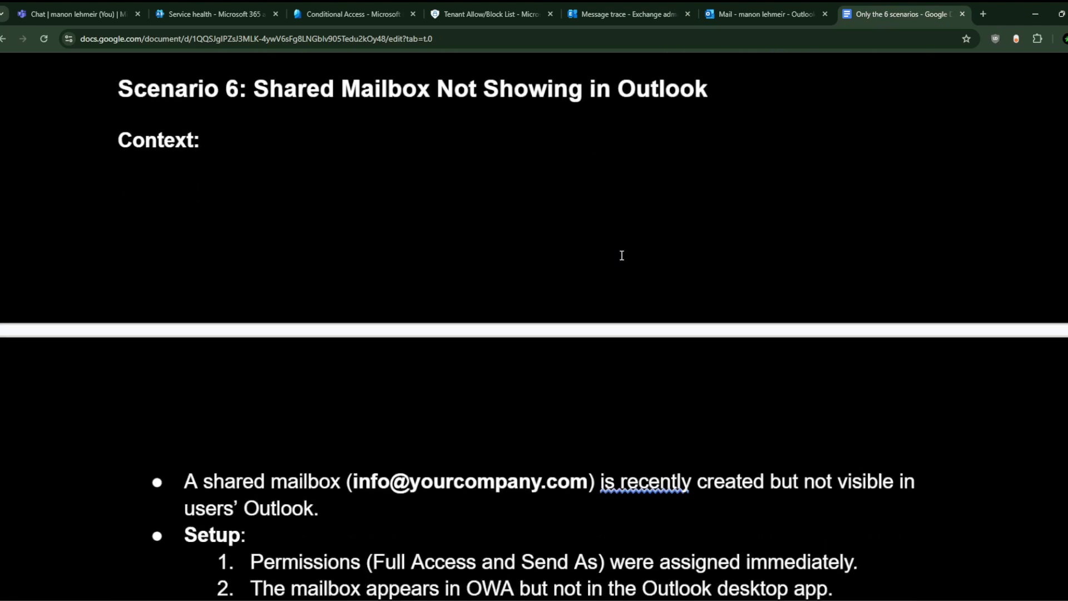
pyautogui.scroll(2, 622, 256)
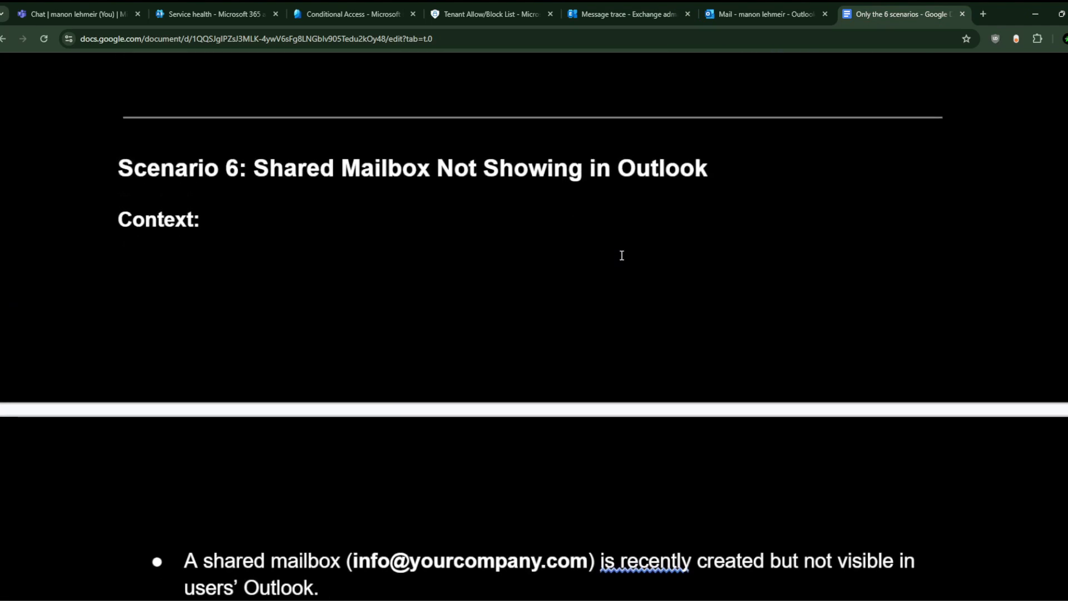
pyautogui.scroll(-1, 622, 255)
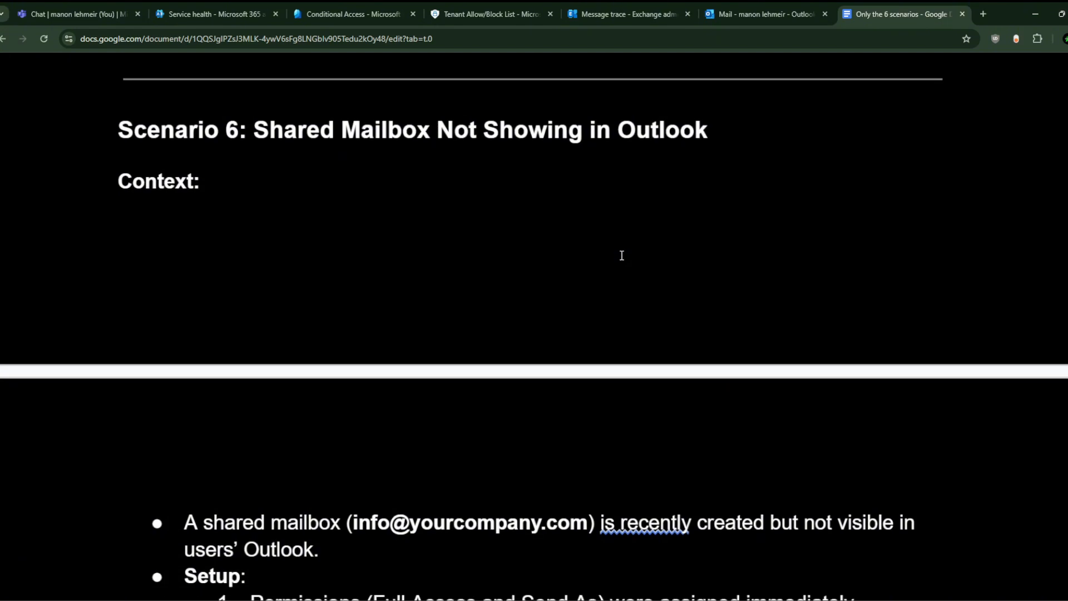
pyautogui.scroll(20, 622, 255)
pyautogui.scroll(-6, 622, 256)
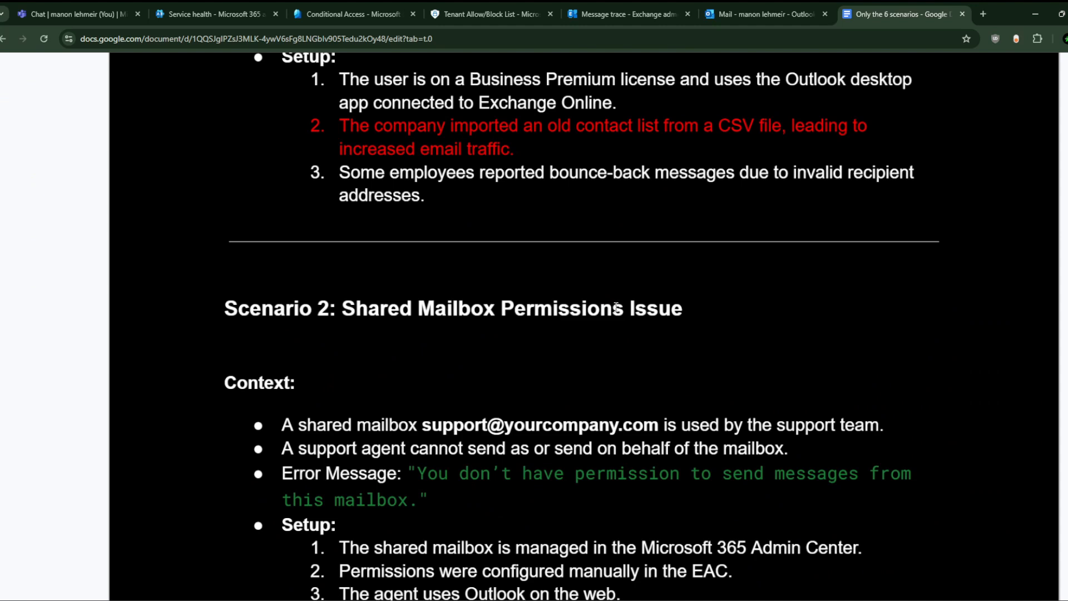
pyautogui.scroll(-1, 577, 345)
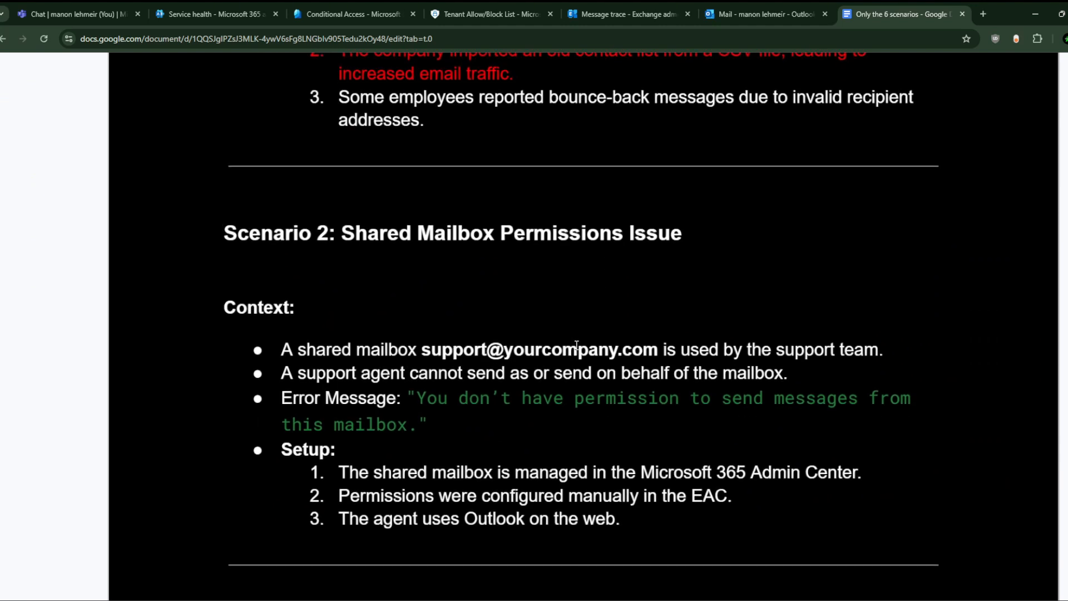
pyautogui.scroll(-4, 566, 296)
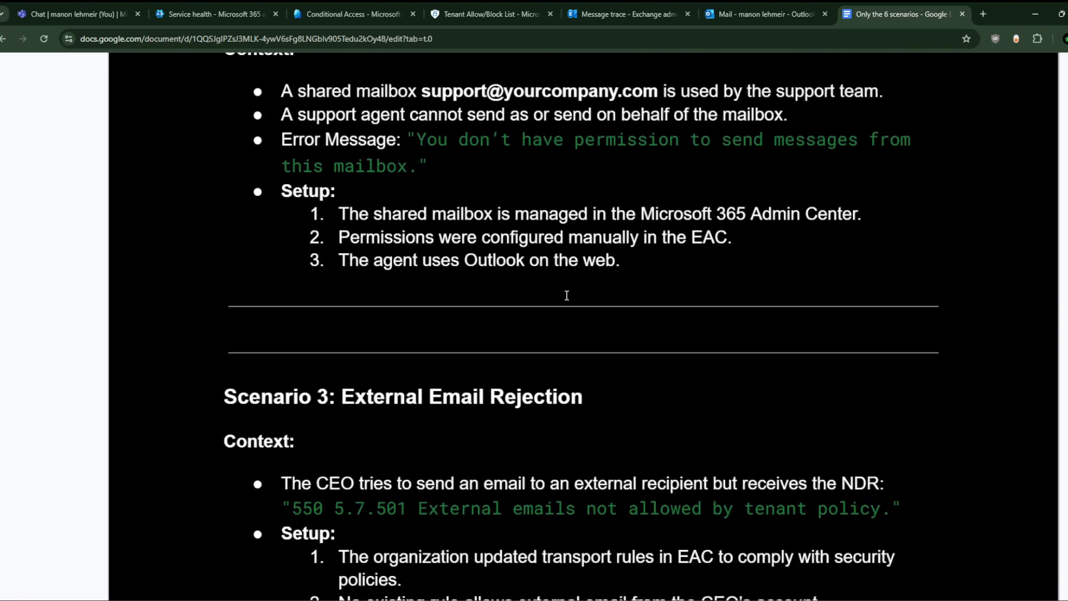
pyautogui.scroll(-3, 567, 296)
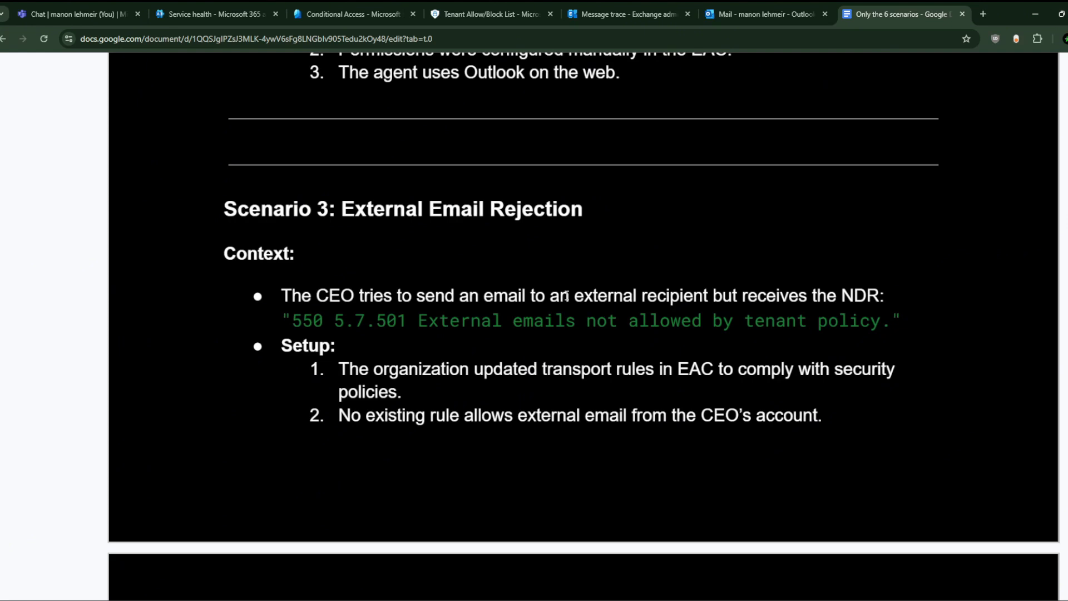
pyautogui.scroll(-4, 566, 296)
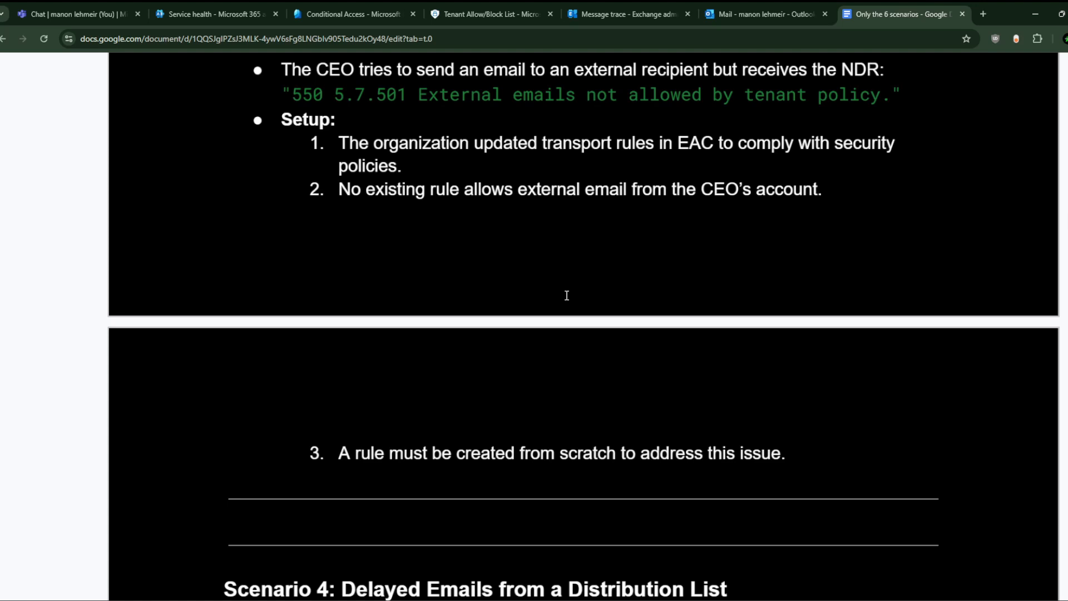
pyautogui.scroll(2, 567, 296)
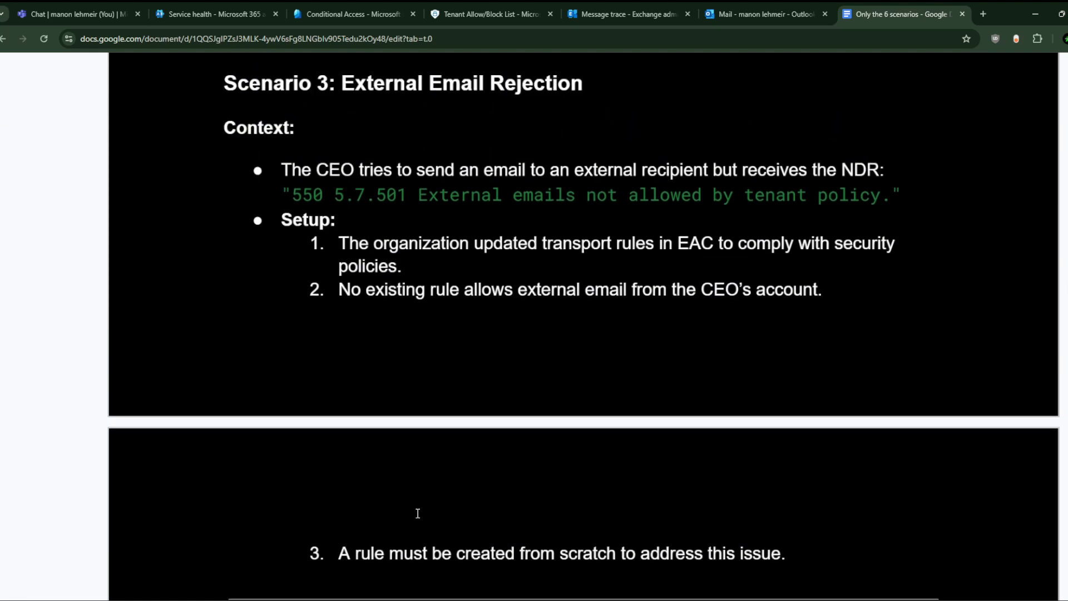
pyautogui.tripleClick(414, 554)
pyautogui.scroll(3, 517, 425)
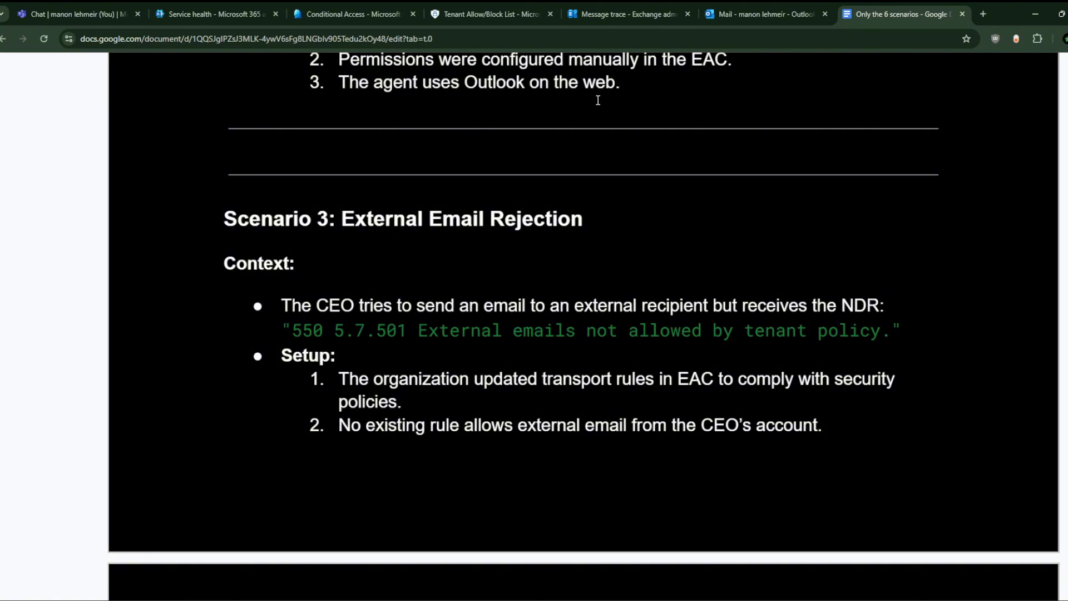
# Step: Return to Exchange admin center and compare Message trace's custom and default queries
pyautogui.moveTo(743, 5)
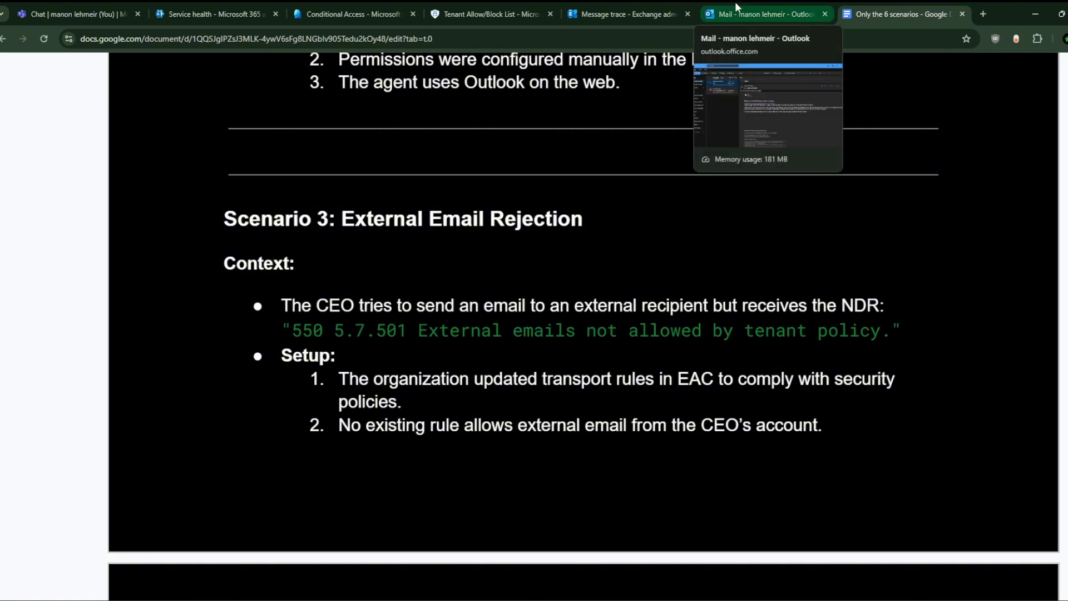
pyautogui.click(623, 2)
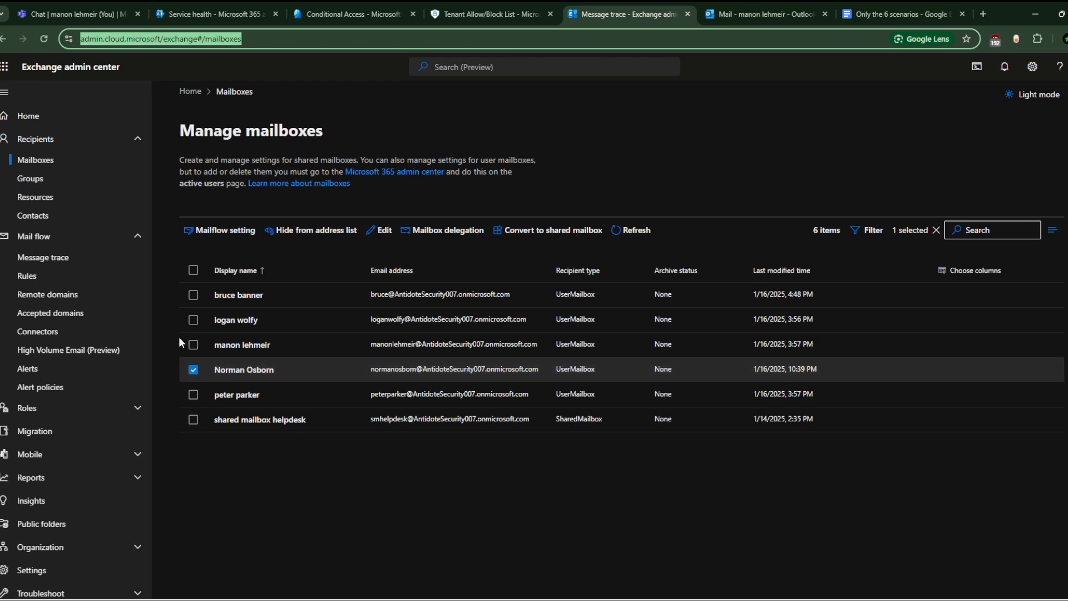
pyautogui.click(86, 262)
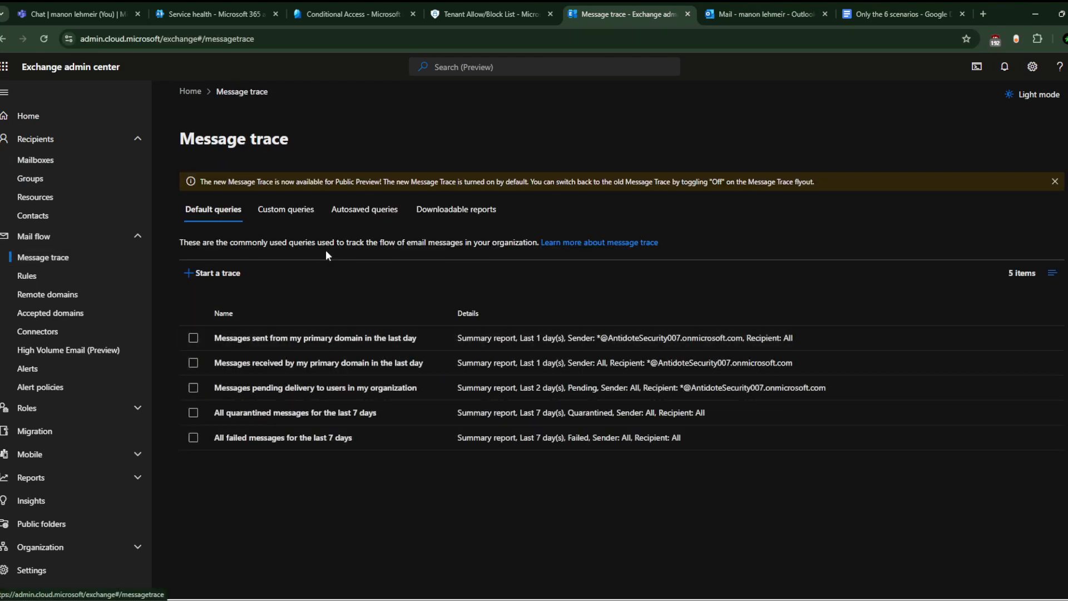
pyautogui.click(269, 217)
pyautogui.click(213, 210)
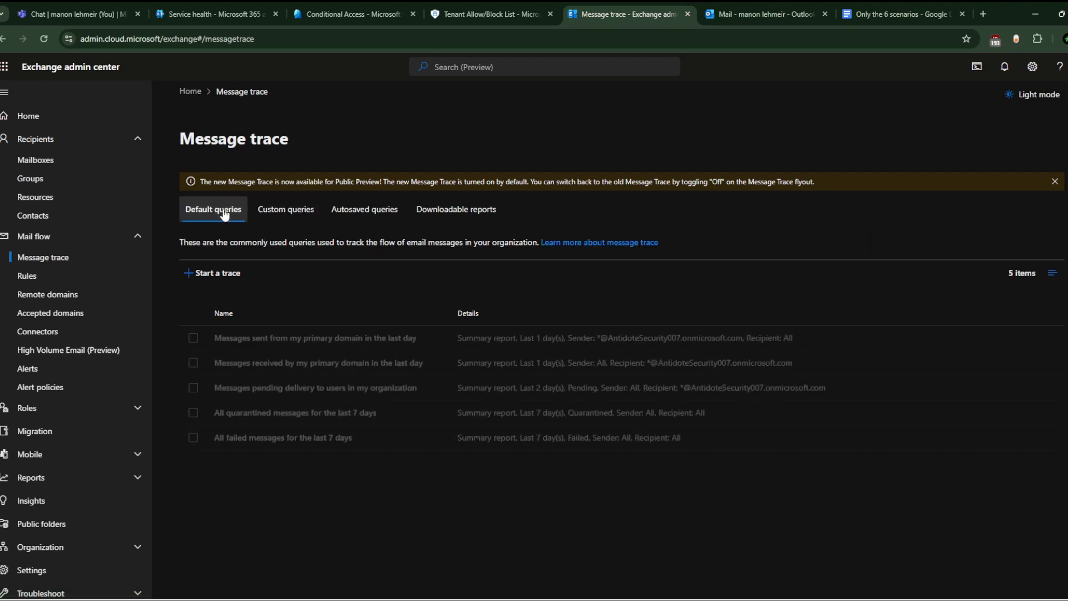
# Step: Check the forwarding rule's details in Rules, then go back to the Message trace page
pyautogui.click(50, 275)
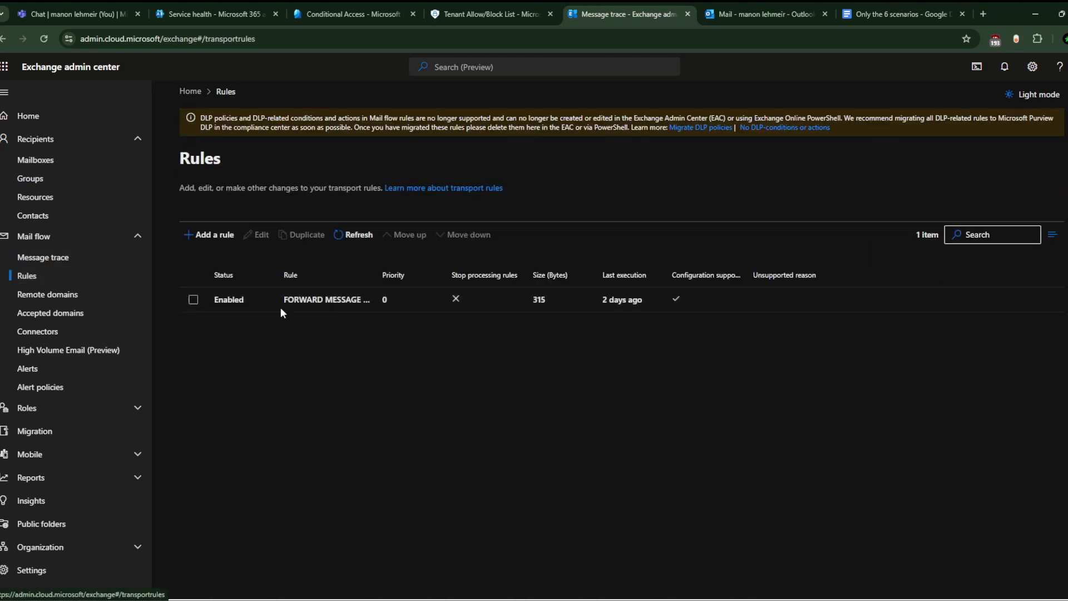
pyautogui.click(261, 300)
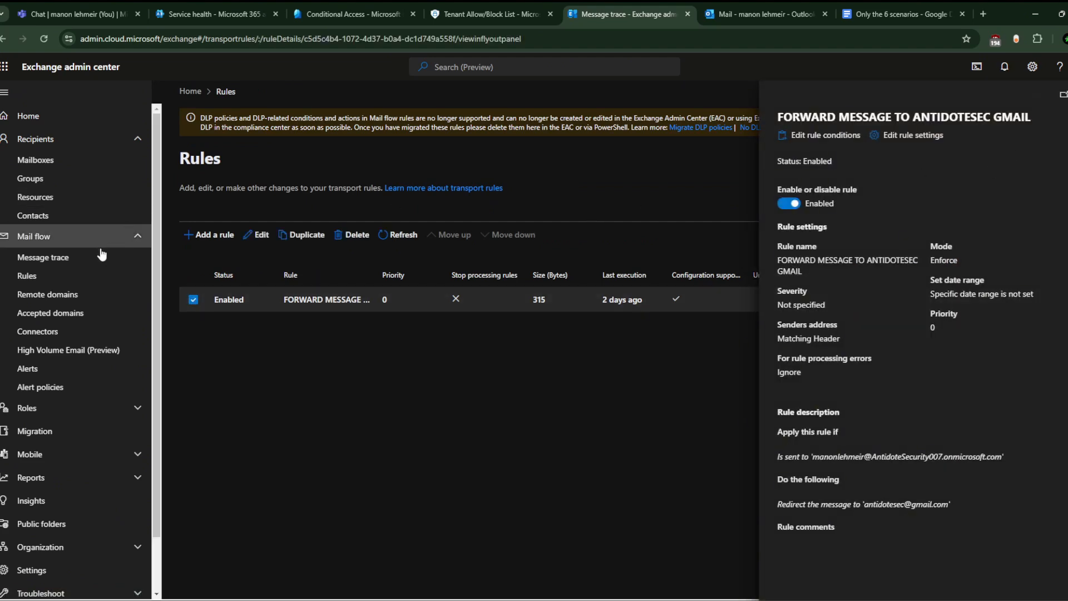
pyautogui.click(53, 257)
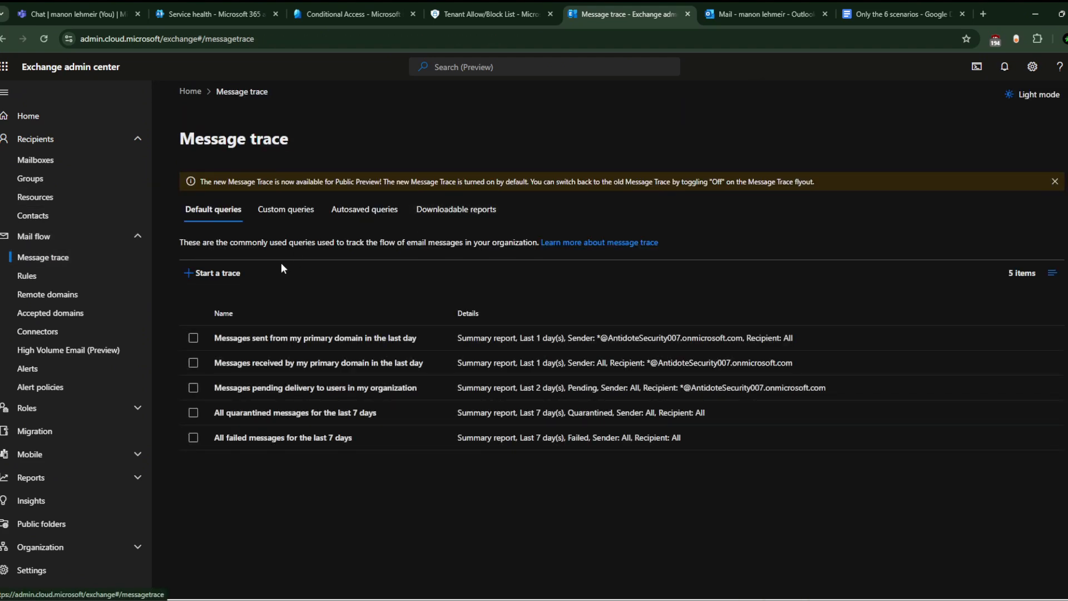
# Step: Begin a new message trace, cancel it, and return to the Rules list showing the forwarding rule
pyautogui.click(185, 267)
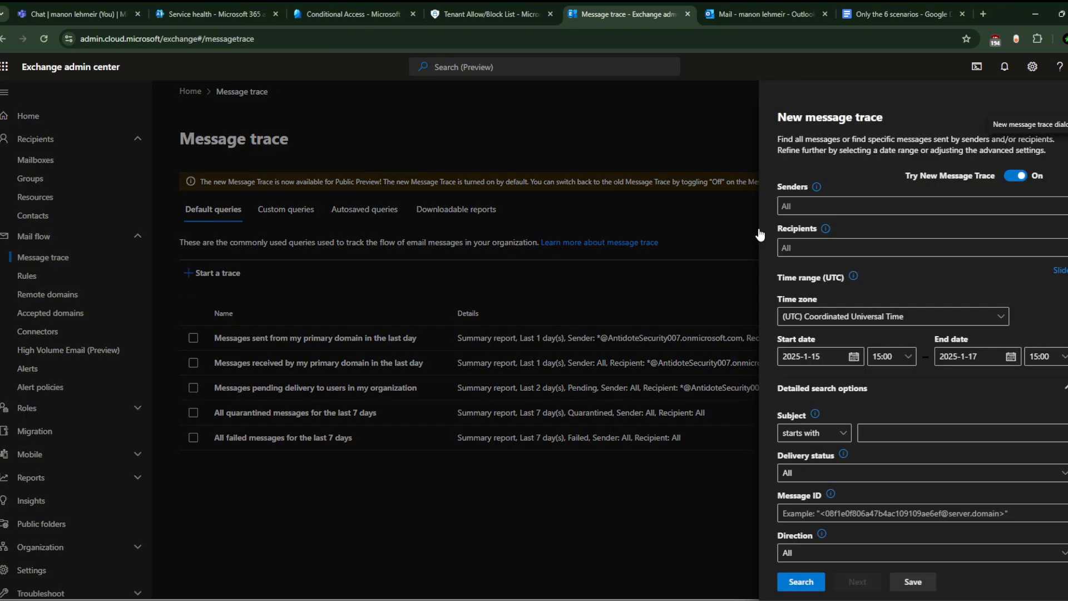
pyautogui.click(815, 206)
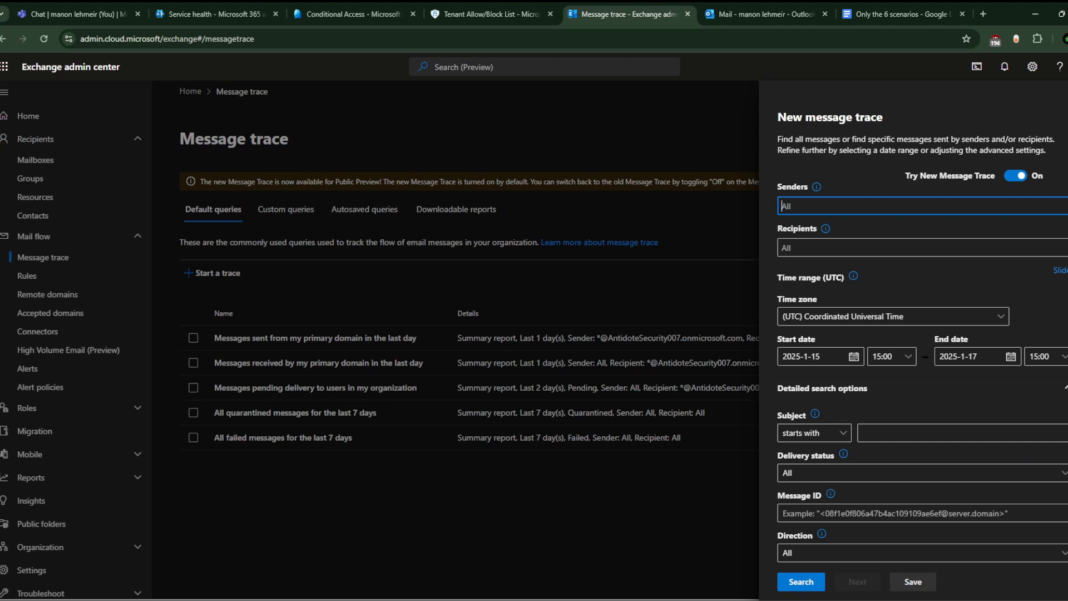
pyautogui.press('Escape')
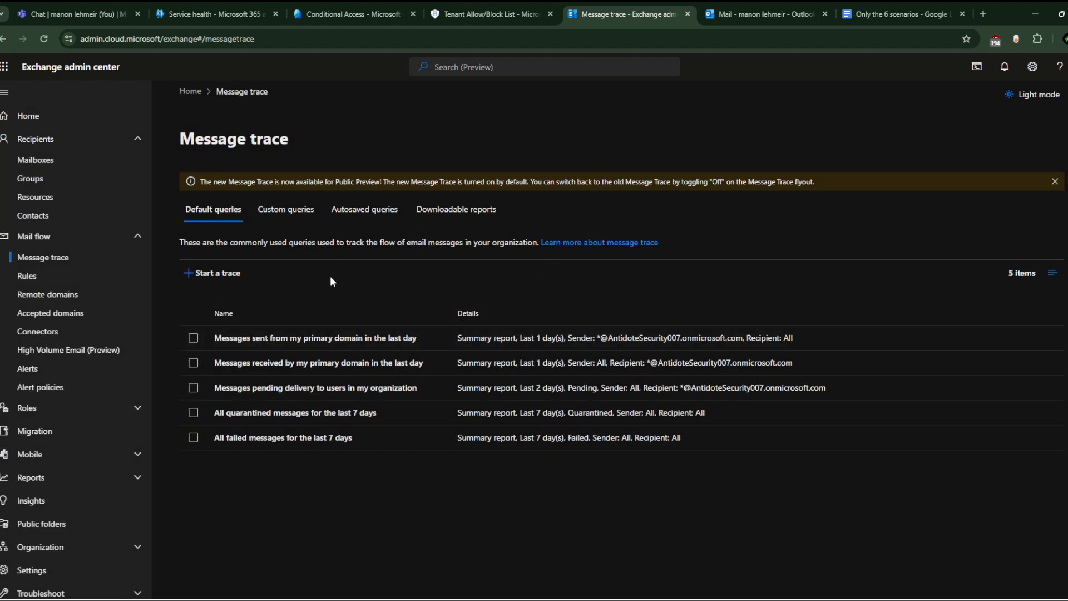
pyautogui.click(55, 277)
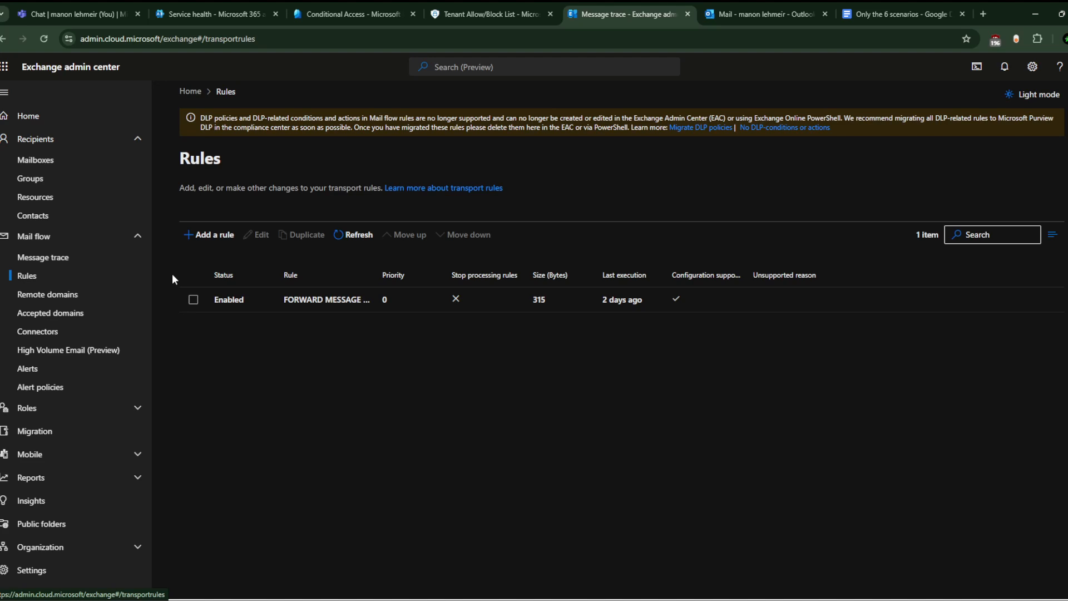
# Step: Add an 'Except if the recipient is this person' exception to the forwarding rule, choosing nobody yet
pyautogui.doubleClick(268, 302)
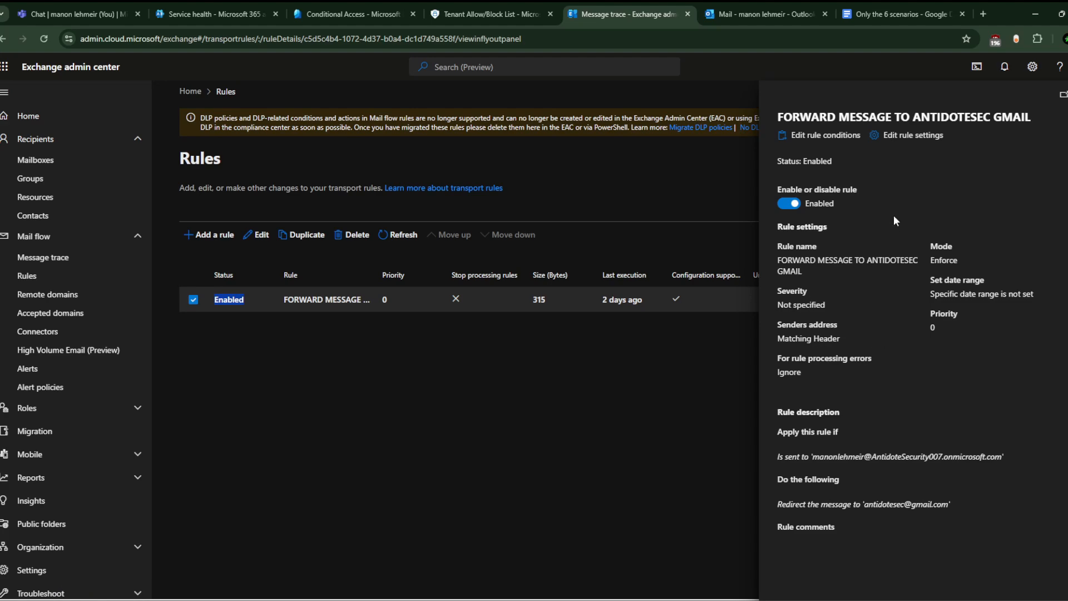
pyautogui.click(825, 135)
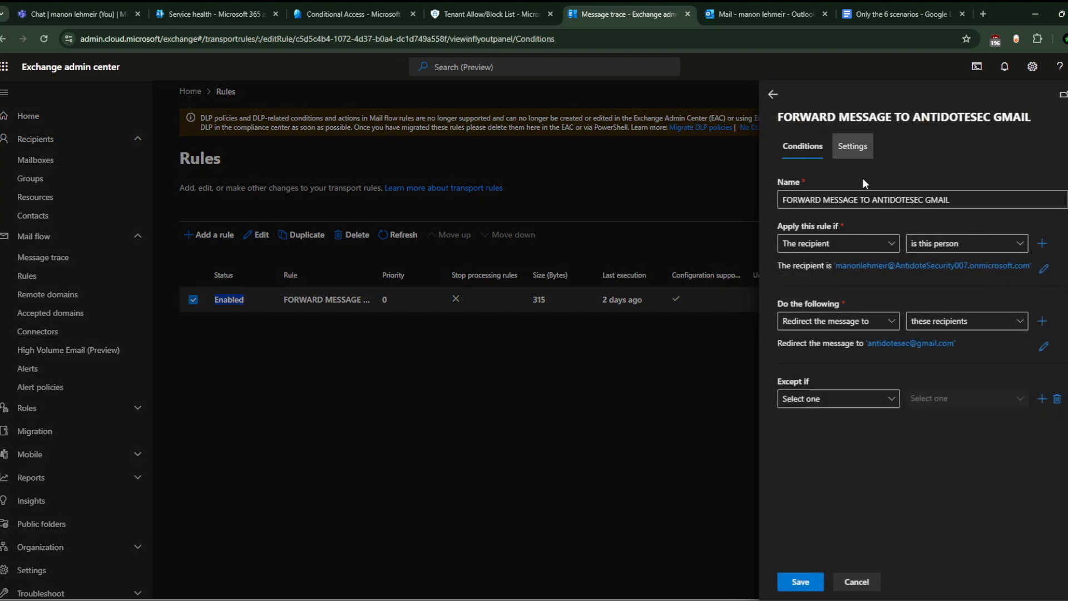
pyautogui.click(861, 402)
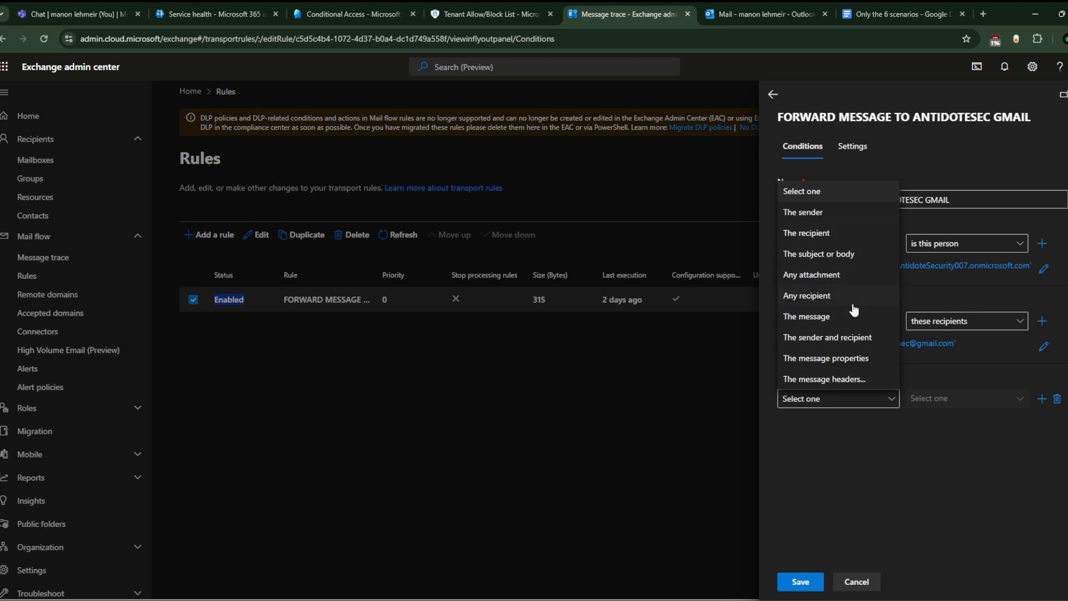
pyautogui.click(833, 235)
pyautogui.click(964, 408)
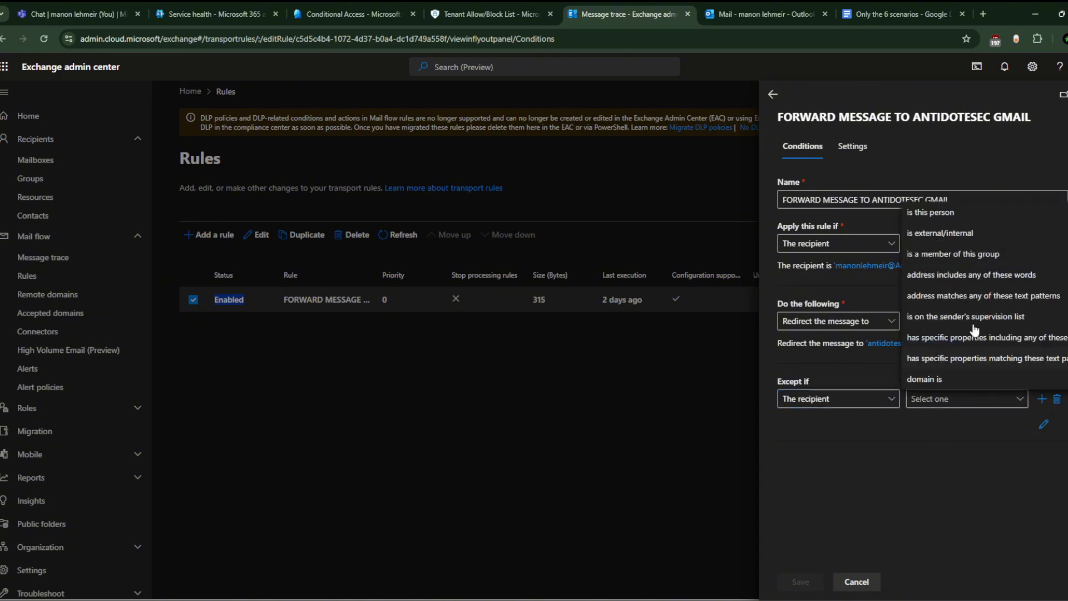
pyautogui.click(973, 216)
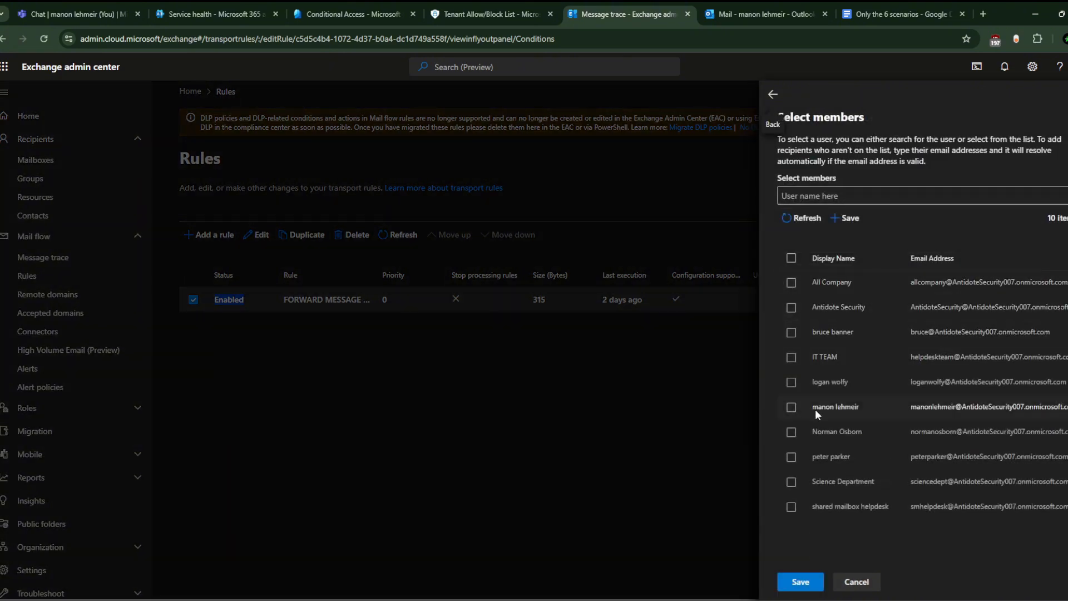
pyautogui.click(773, 94)
# Step: Read Scenario 3 on external email rejection, then bring up Defender's Tenant Allow/Block Lists page
pyautogui.click(887, 8)
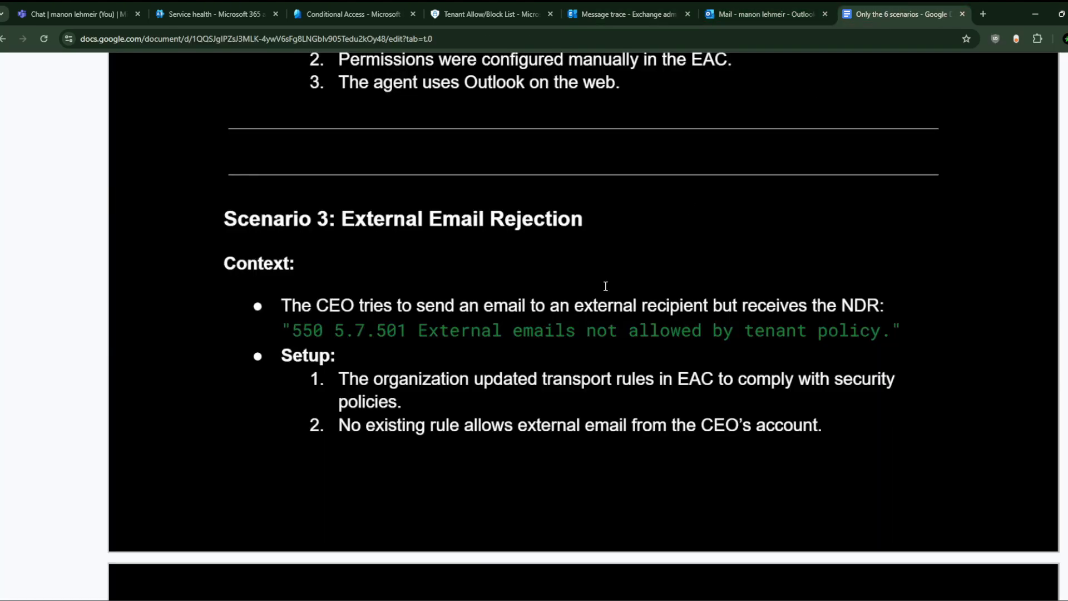
pyautogui.scroll(-1, 574, 369)
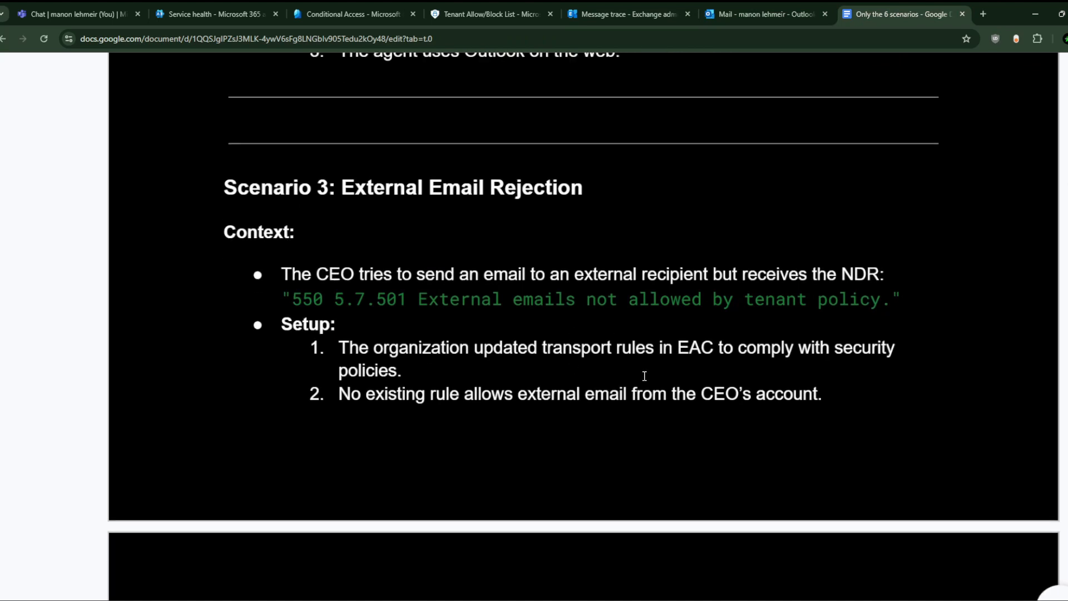
pyautogui.scroll(-1, 620, 383)
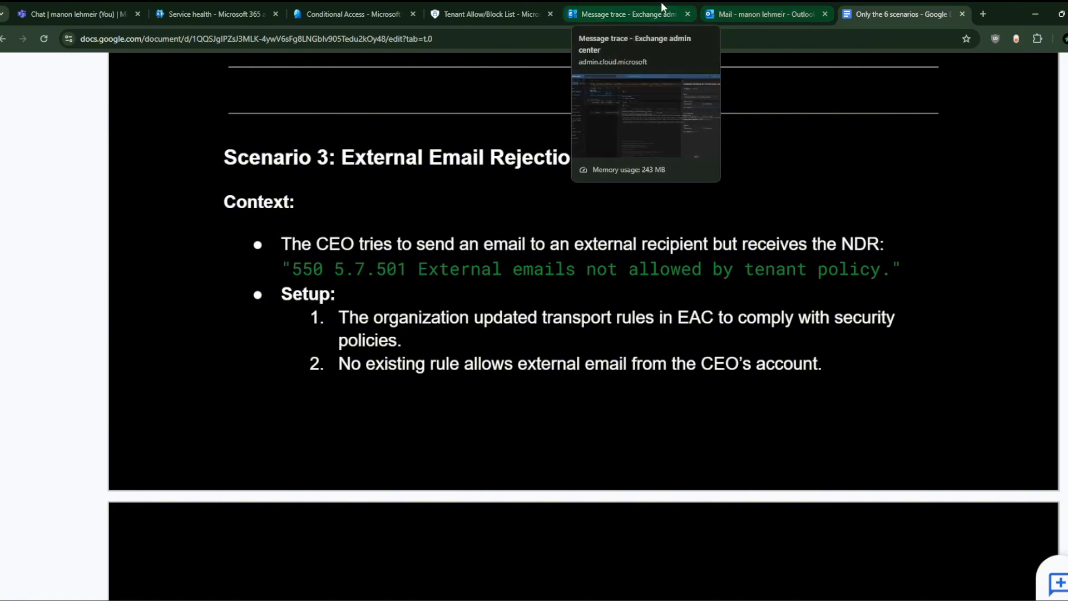
pyautogui.click(618, 12)
pyautogui.click(513, 3)
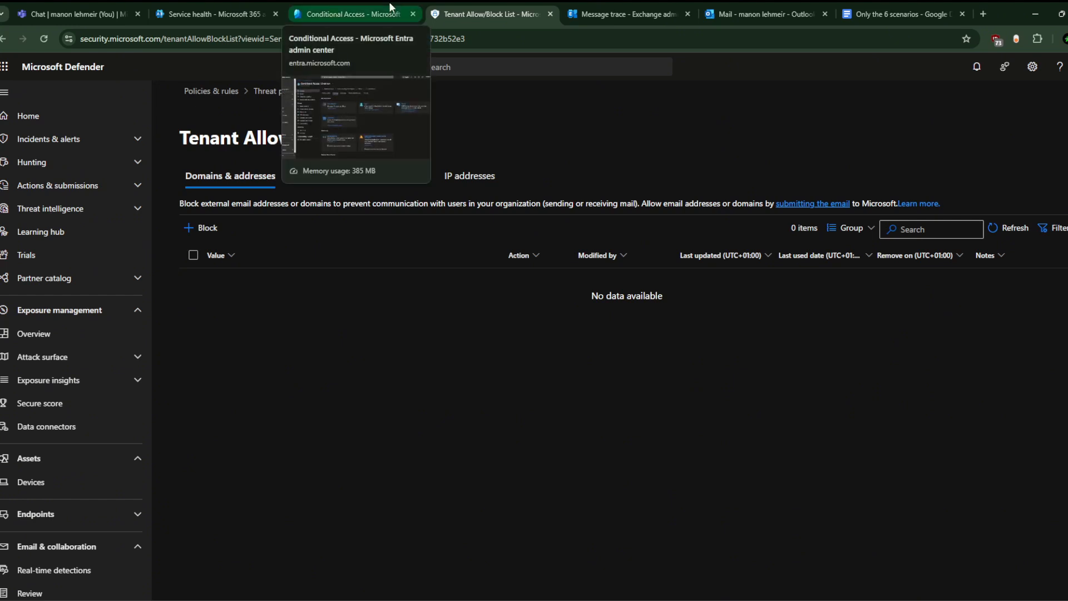
# Step: Glance at the Conditional Access and Service health pages, then return to the Exchange forwarding rule editor
pyautogui.click(354, 7)
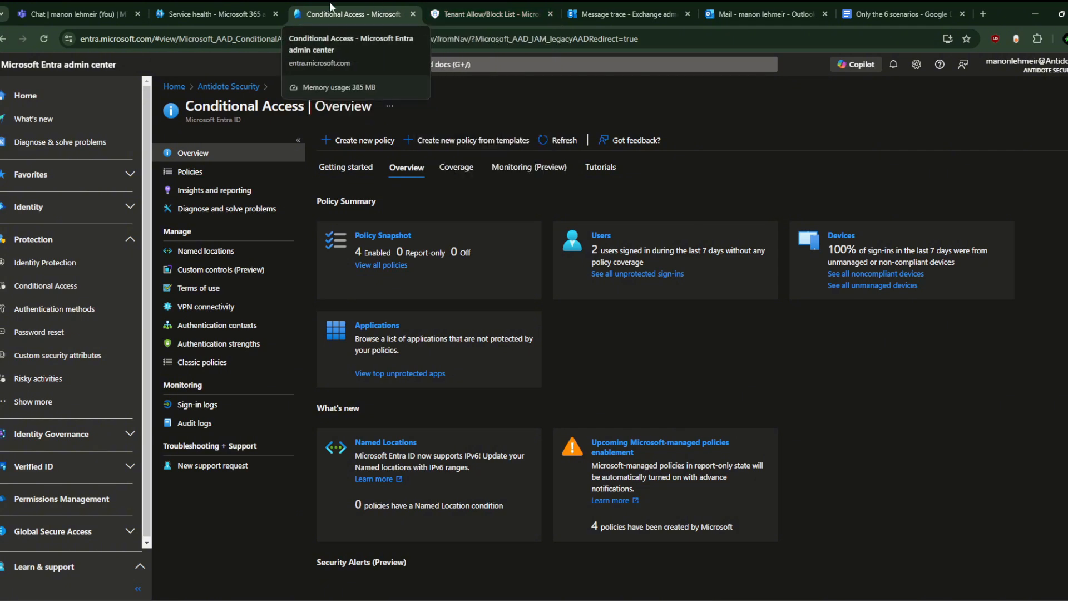
pyautogui.click(237, 6)
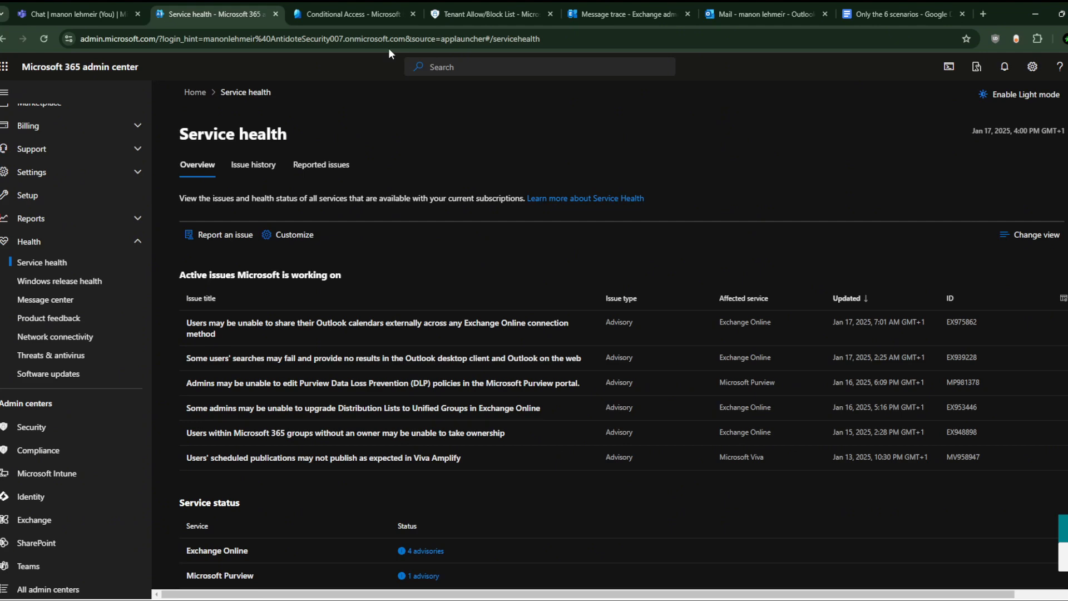
pyautogui.click(319, 2)
pyautogui.click(220, 1)
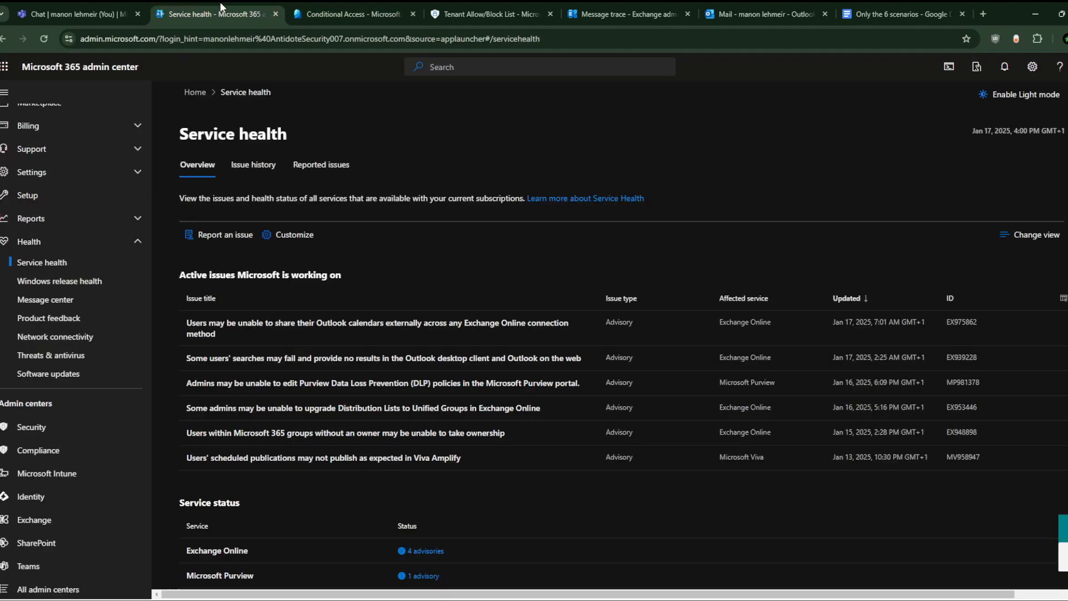
pyautogui.click(611, 2)
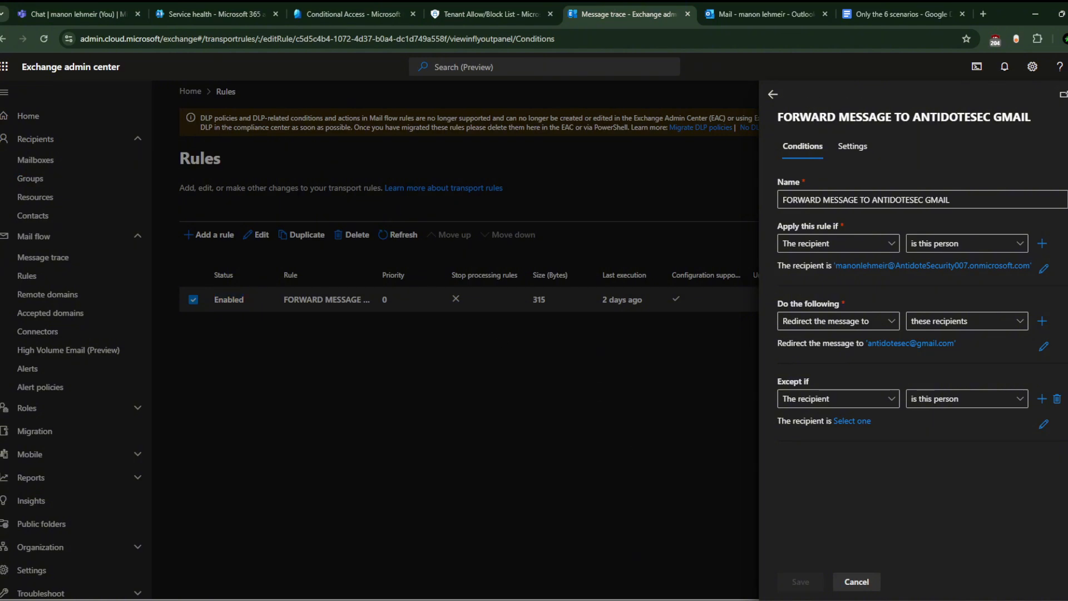
# Step: Close the forwarding rule editor and create a new transport rule named 'allow external rules'
pyautogui.press('Escape')
pyautogui.click(209, 234)
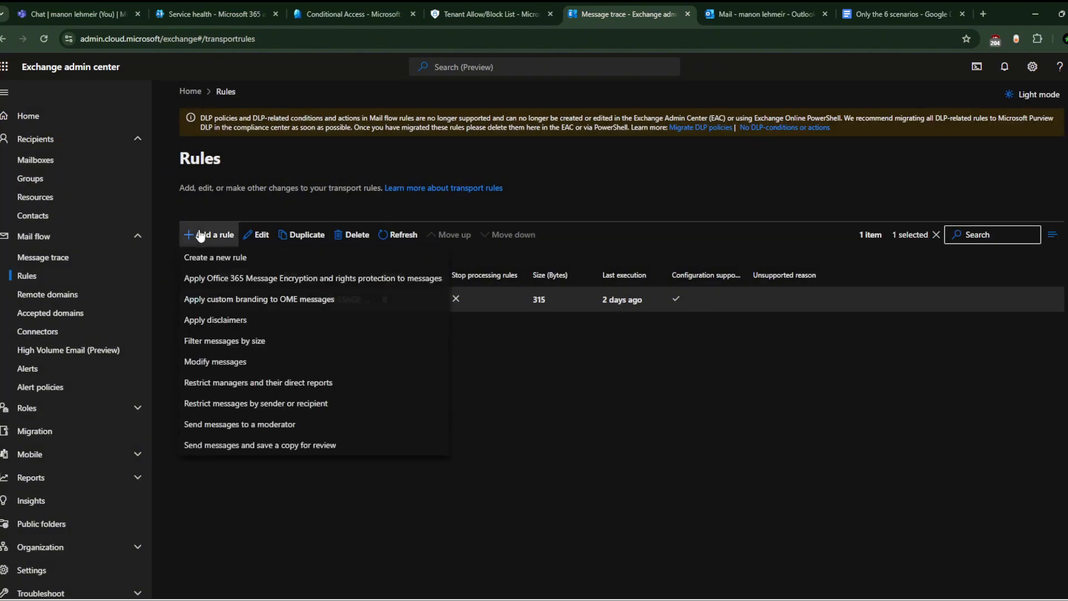
pyautogui.click(270, 259)
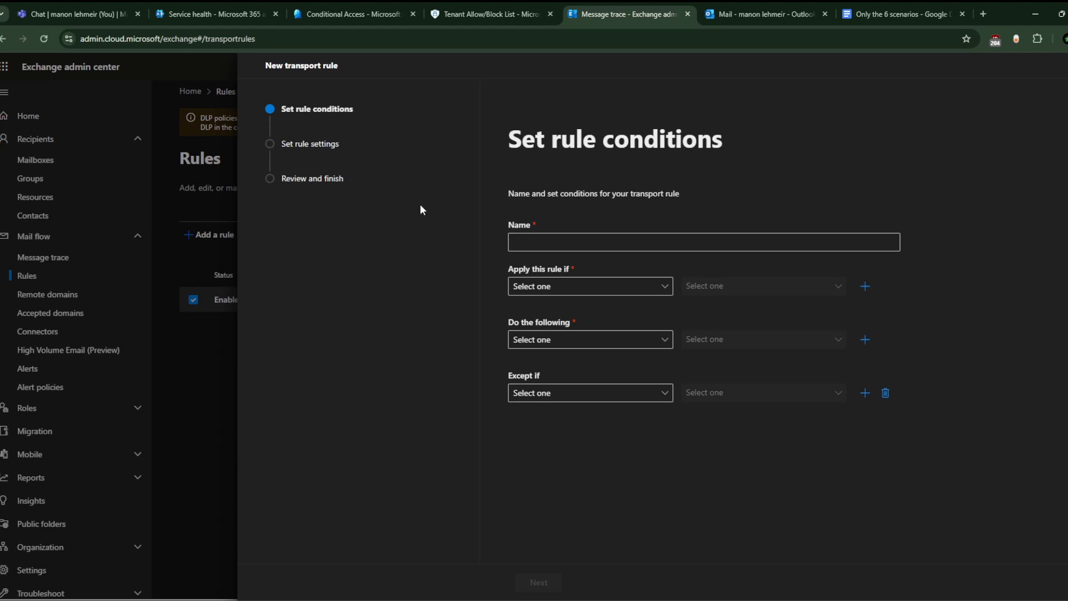
pyautogui.click(543, 241)
pyautogui.write('a')
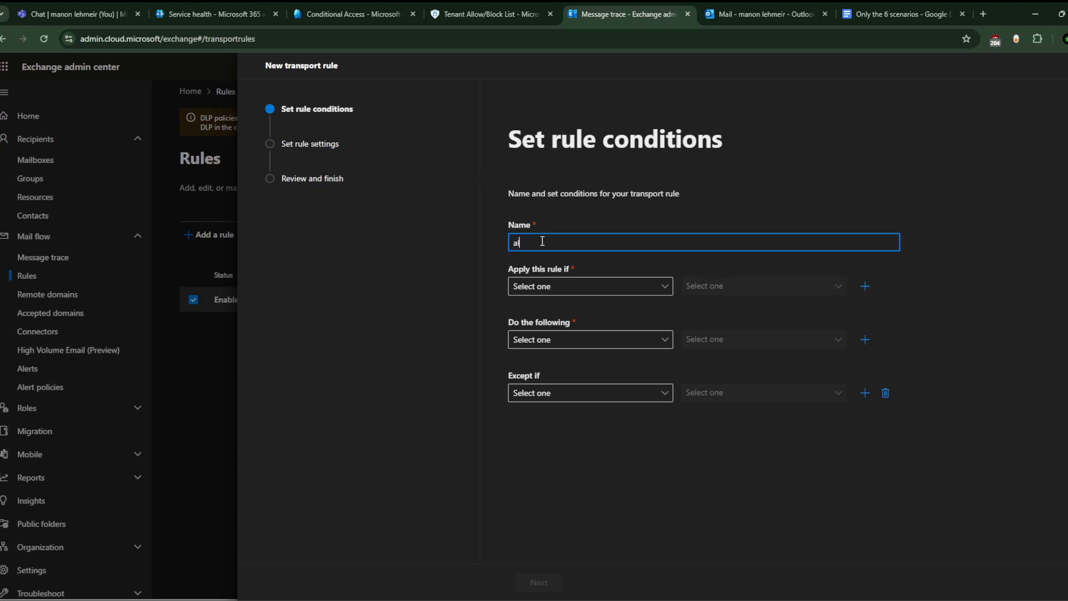
pyautogui.write('llow external rules')
# Step: Set the rule's condition to 'The sender is this person' and save the chosen user
pyautogui.click(553, 285)
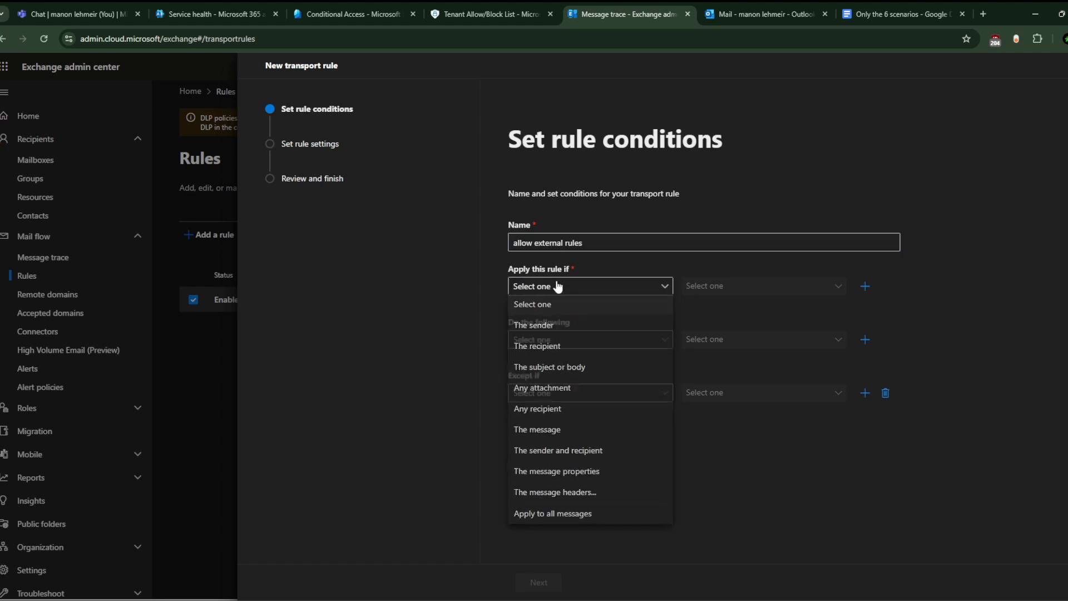
pyautogui.click(566, 326)
pyautogui.click(709, 286)
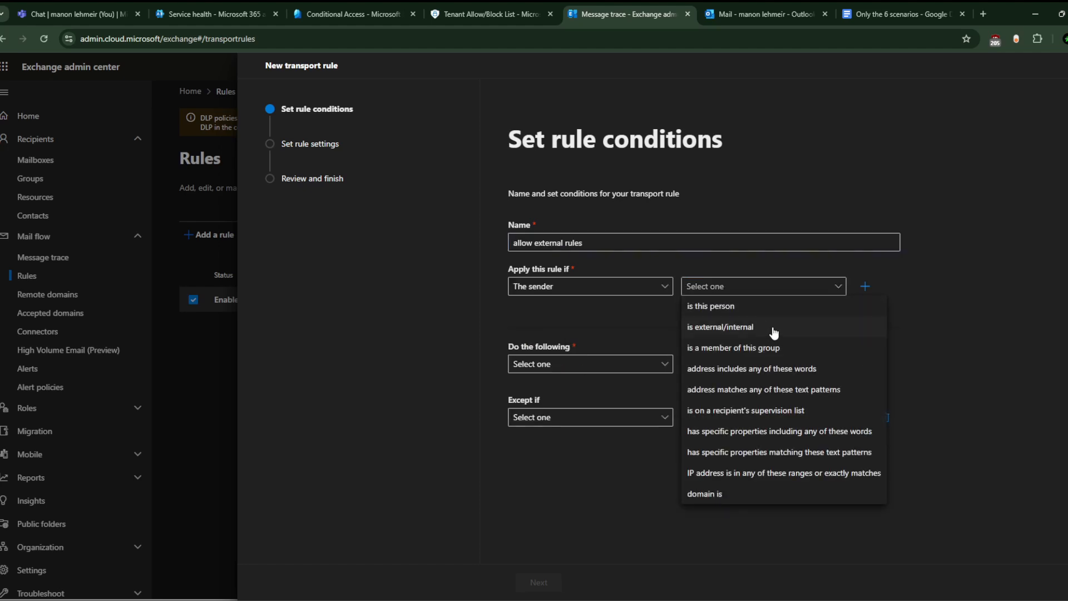
pyautogui.click(767, 304)
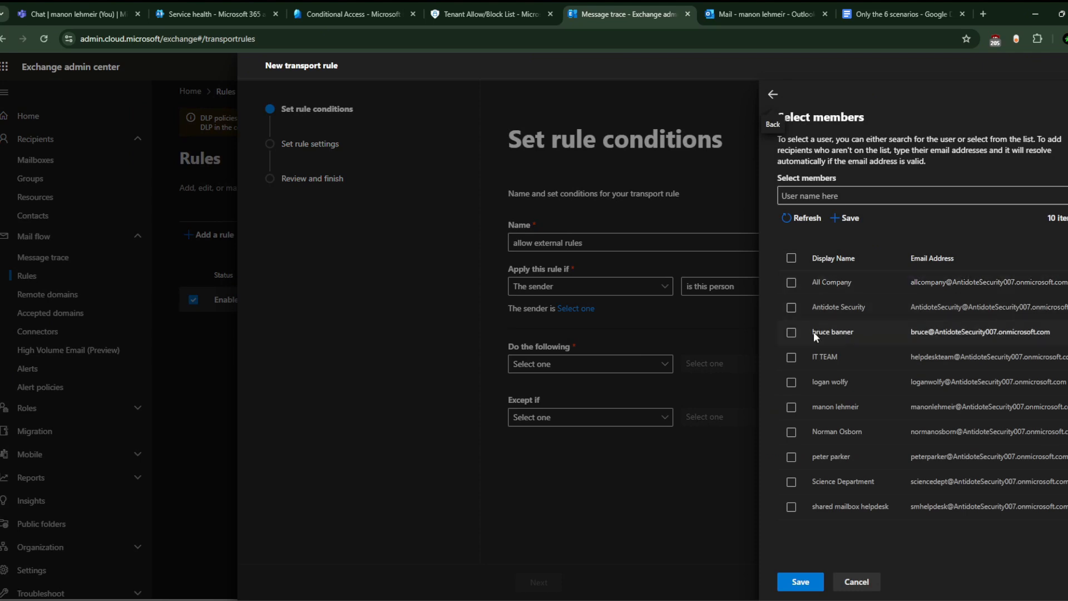
pyautogui.click(797, 412)
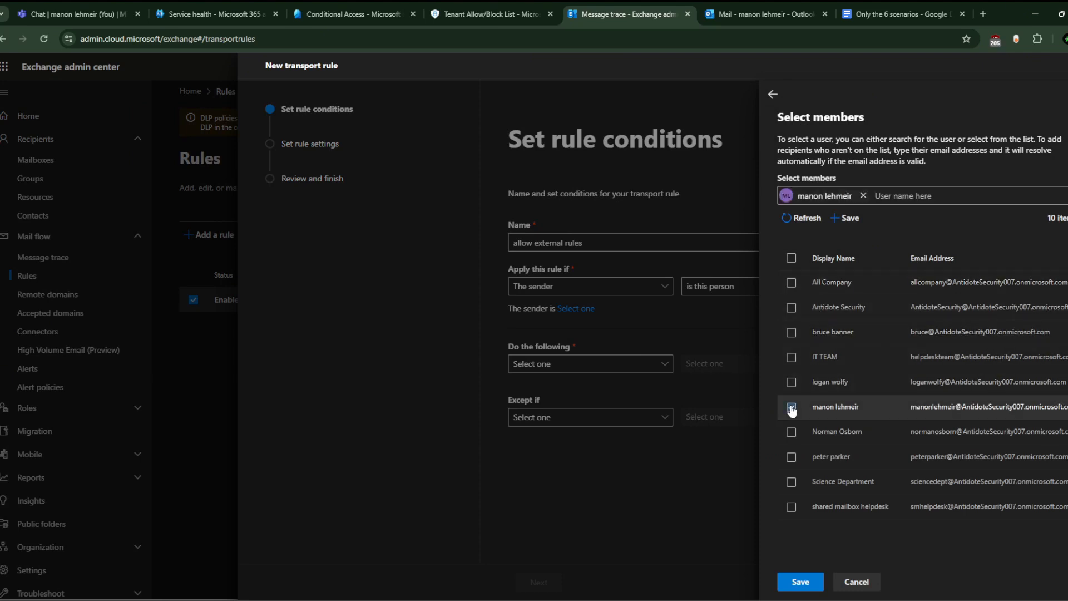
pyautogui.click(795, 583)
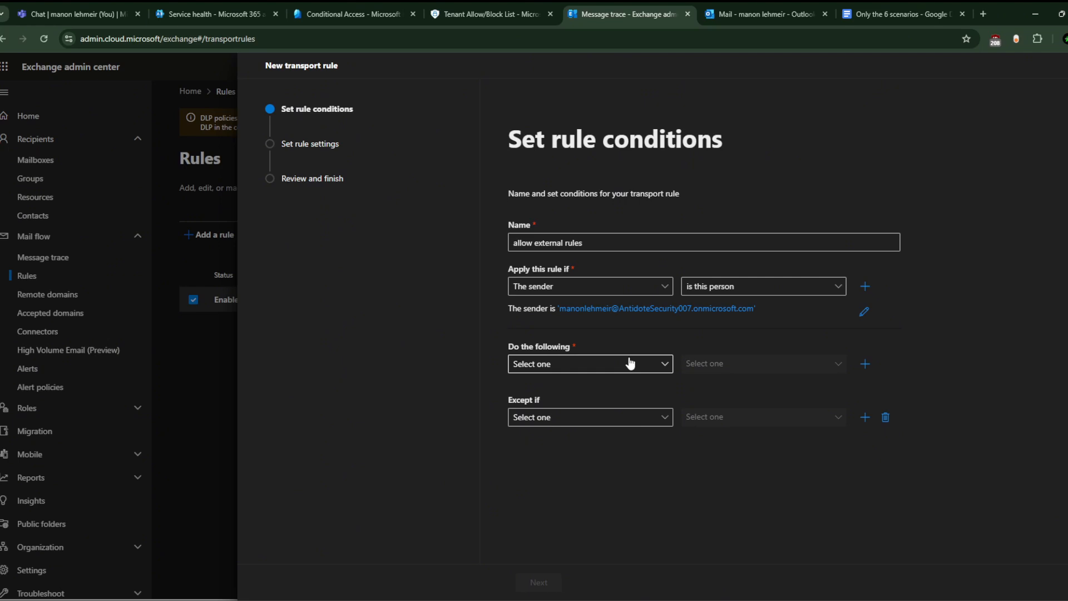
# Step: Give 'allow external rules' the action: set the SCL to -1 (Bypass spam filtering)
pyautogui.click(631, 363)
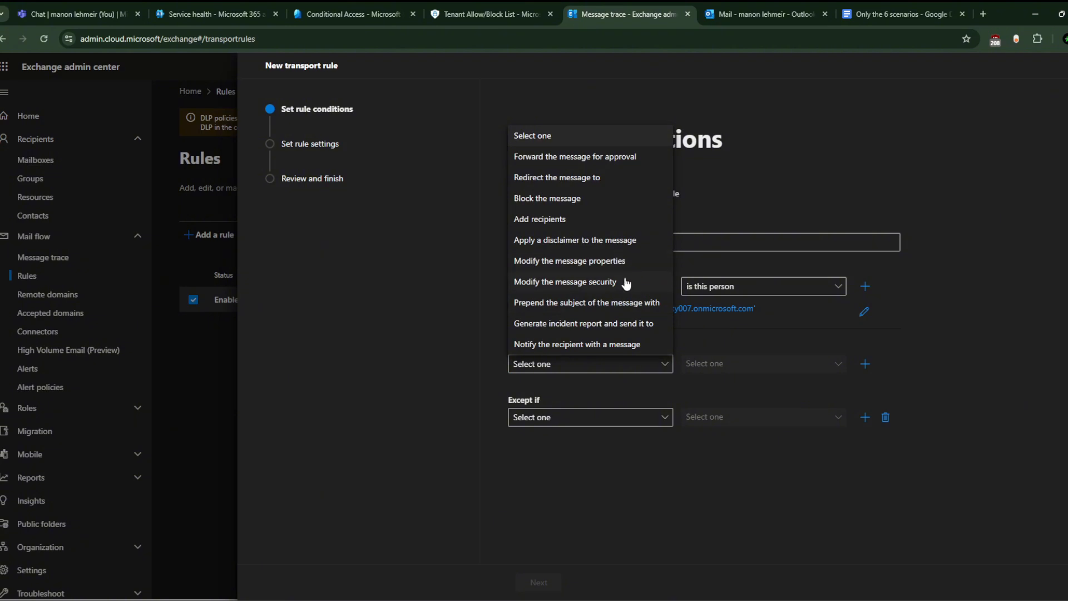
pyautogui.click(632, 261)
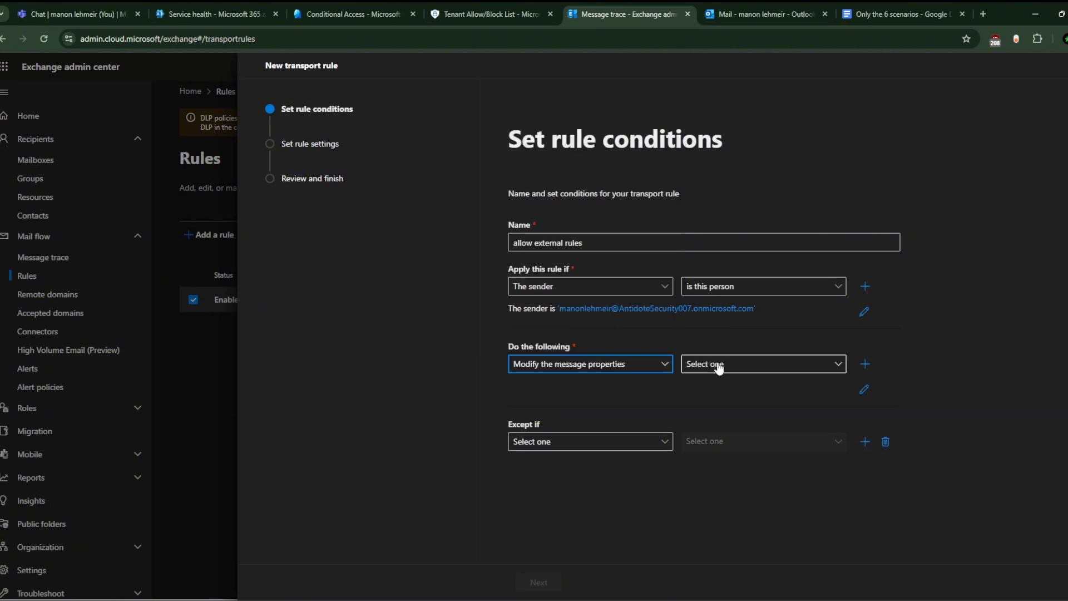
pyautogui.click(756, 370)
pyautogui.click(782, 448)
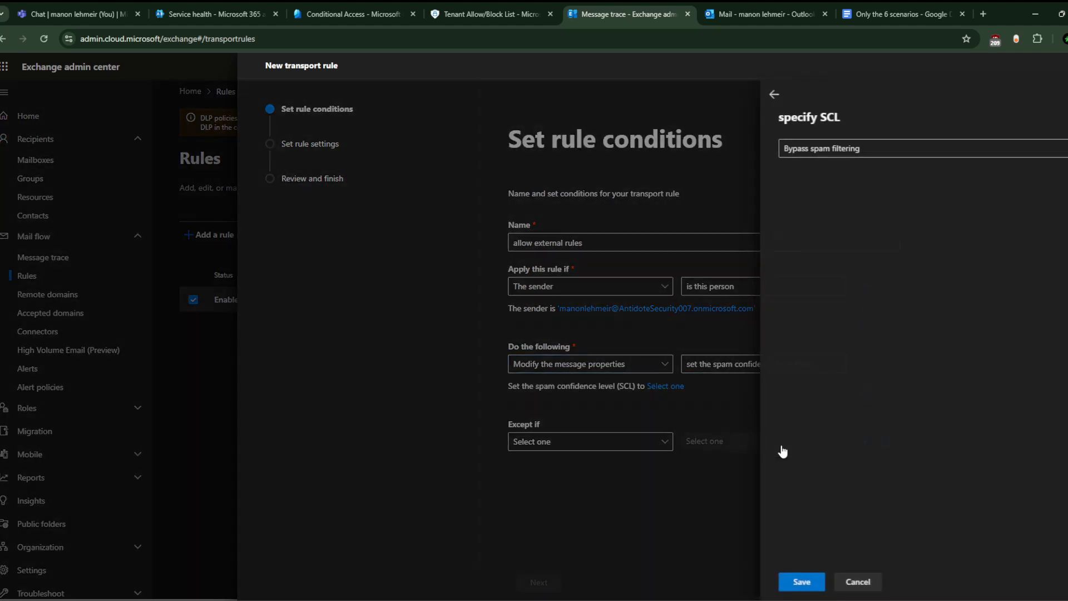
pyautogui.click(883, 149)
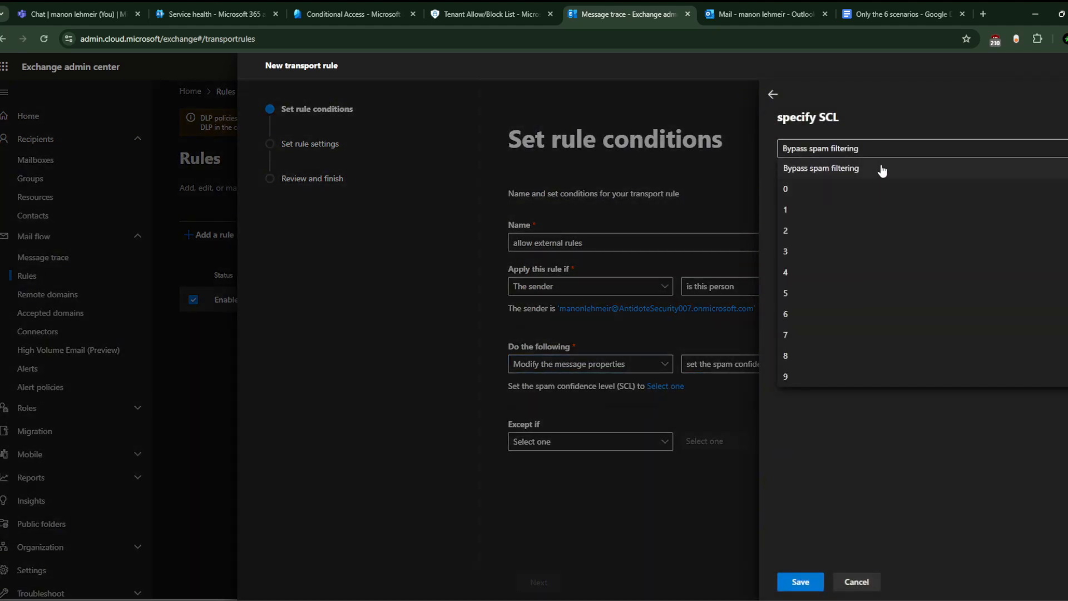
pyautogui.click(883, 169)
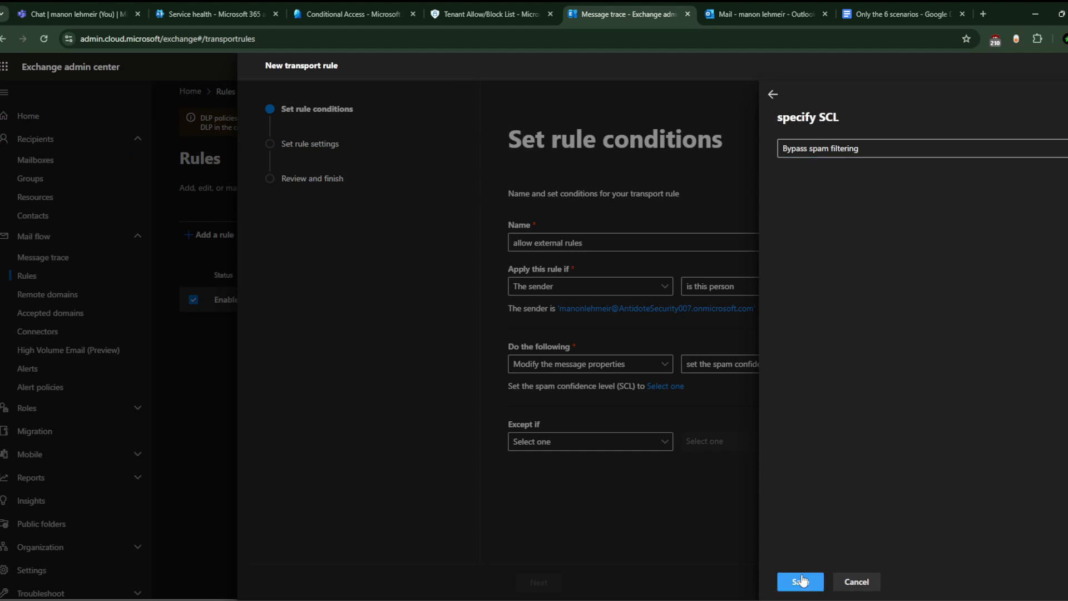
pyautogui.click(801, 581)
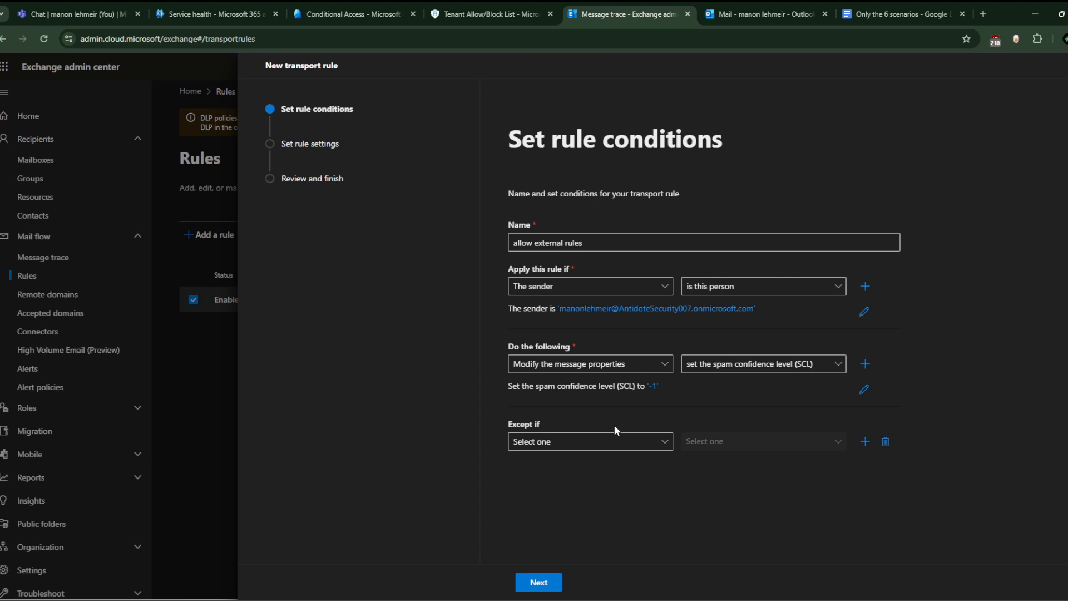
# Step: Close the new transport rule draft and go back to the Rules list
pyautogui.click(1067, 66)
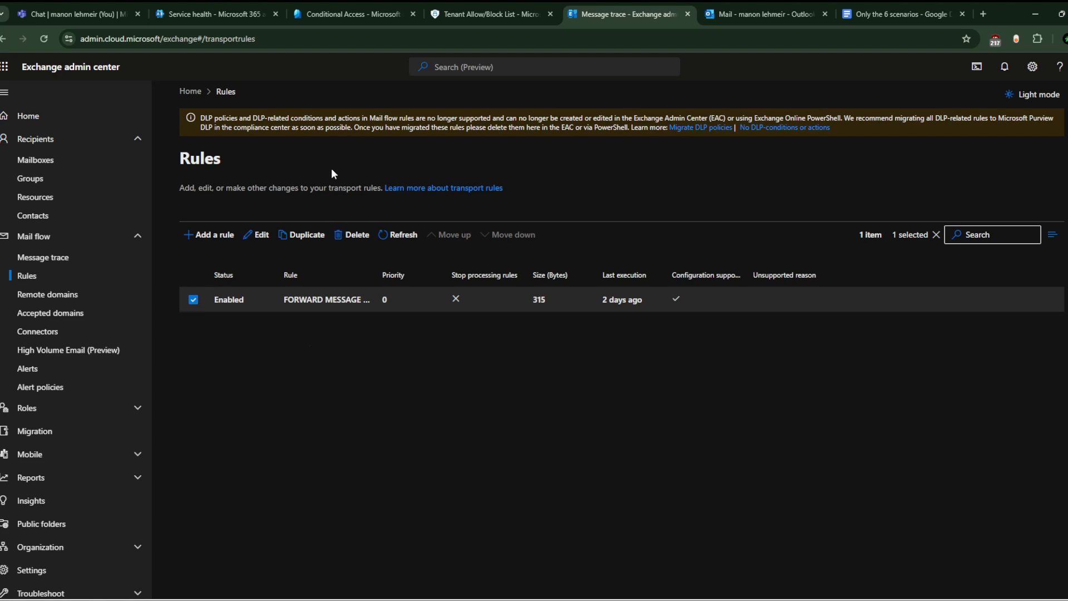
# Step: In Defender, go to Policies & rules > Threat policies > Anti-spam and dismiss the client error
pyautogui.click(509, 12)
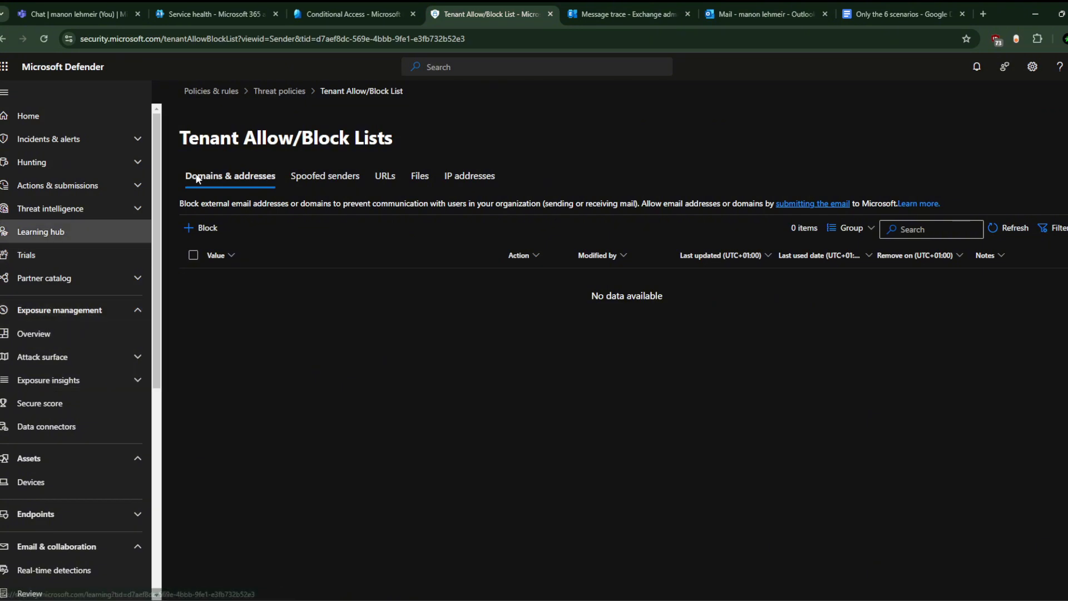
pyautogui.scroll(-2, 49, 336)
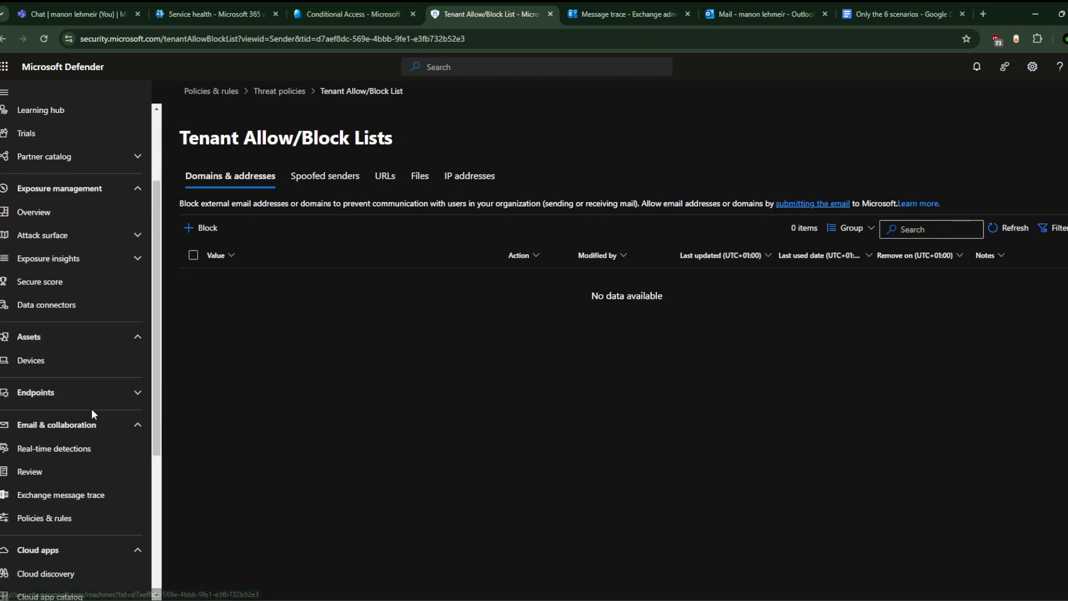
pyautogui.click(70, 518)
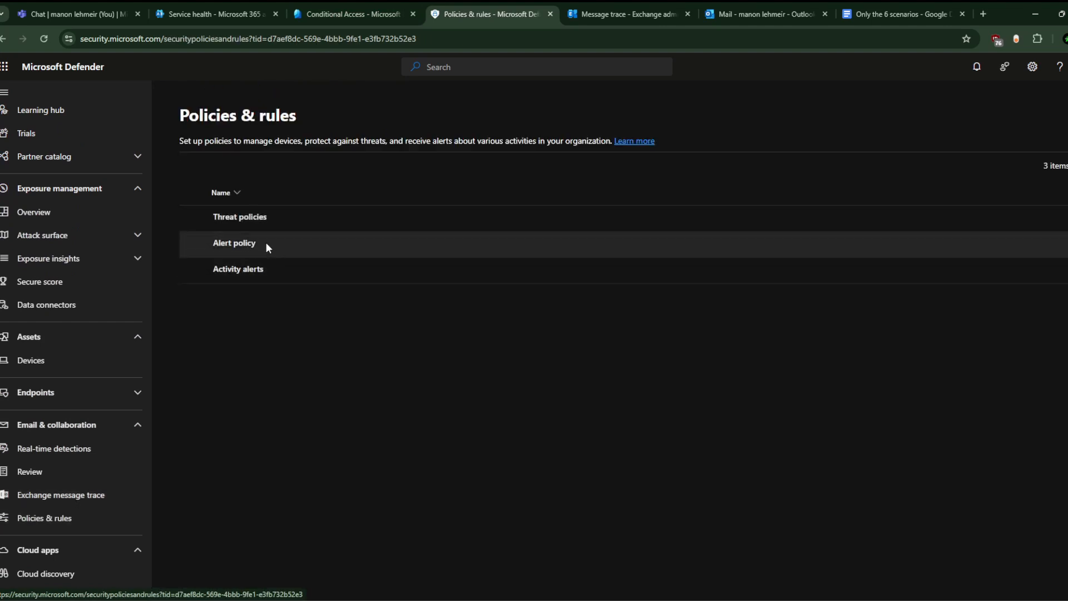
pyautogui.click(263, 218)
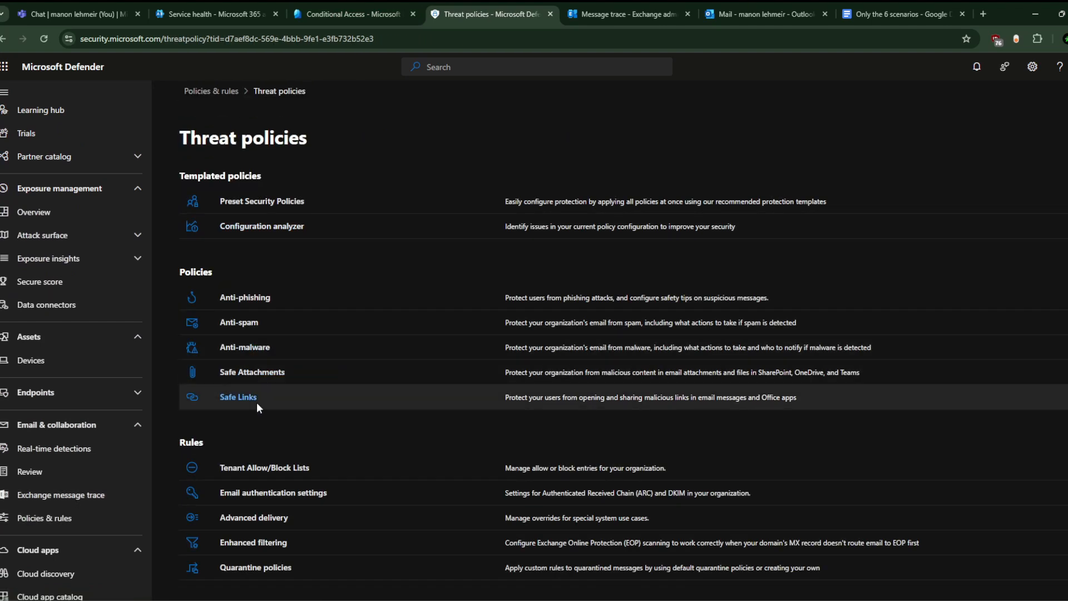
pyautogui.click(249, 323)
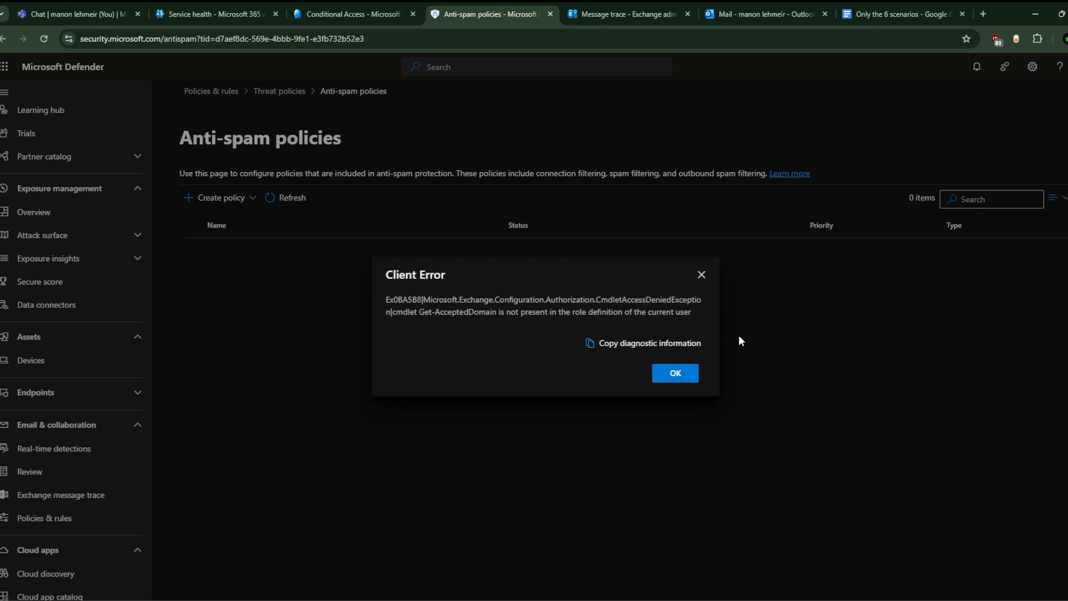
pyautogui.click(680, 372)
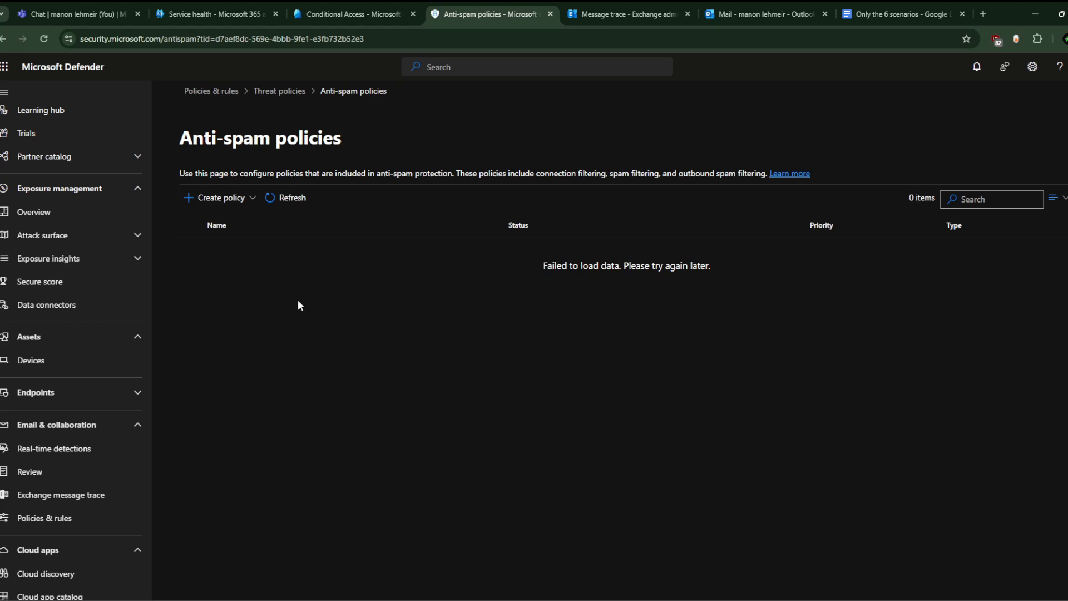
# Step: Switch to the Entra admin center's Conditional Access overview showing 4 enabled policies
pyautogui.click(351, 14)
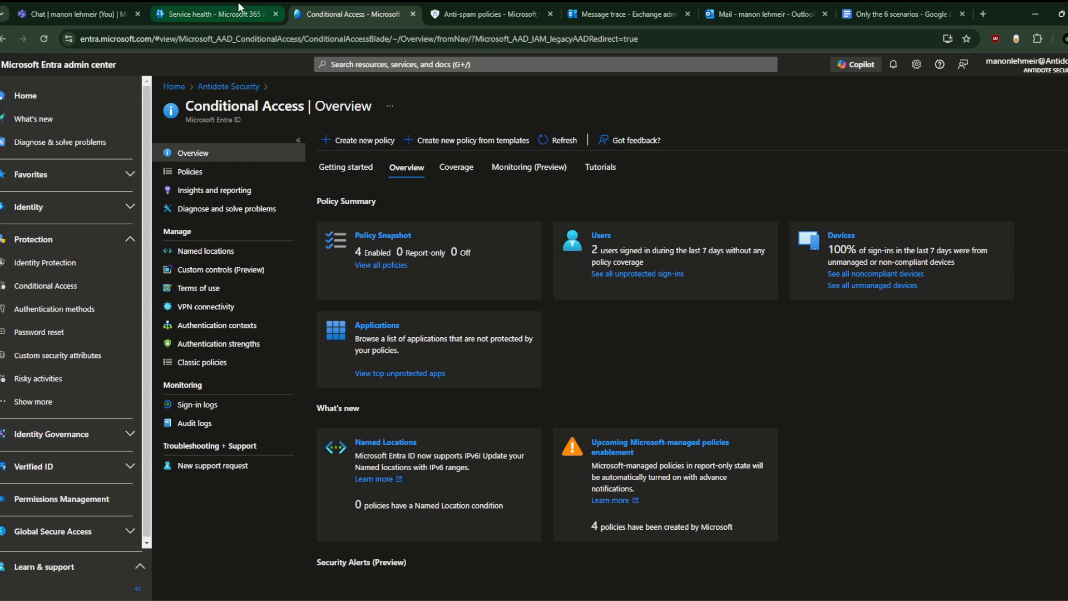
pyautogui.moveTo(240, 7)
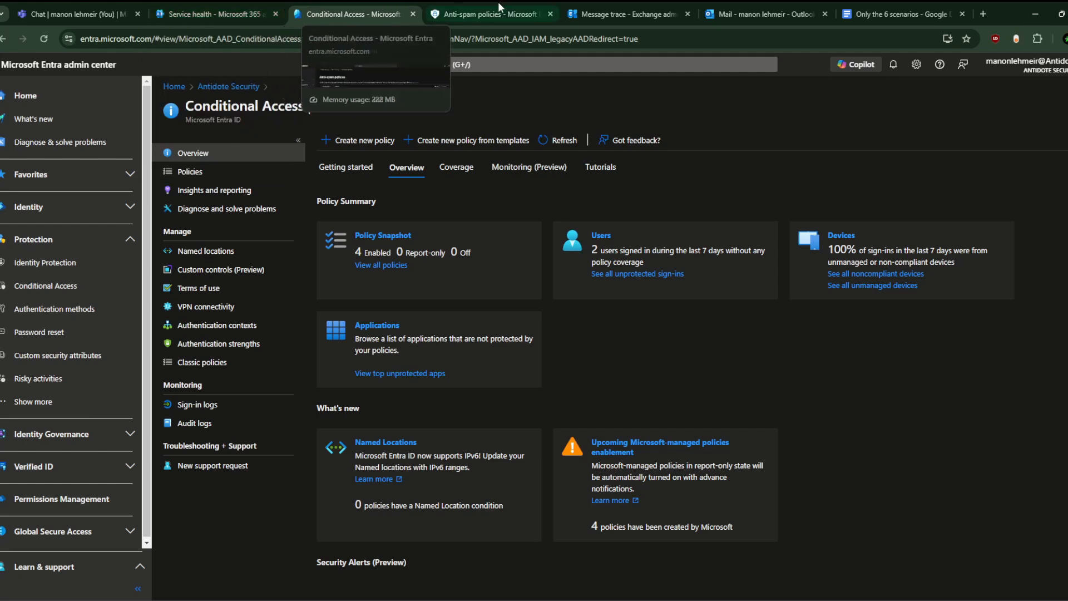
# Step: Return to the 'Only the 6 scenarios' document and scroll to Scenario 4: Delayed Emails from a Distribution List
pyautogui.click(864, 7)
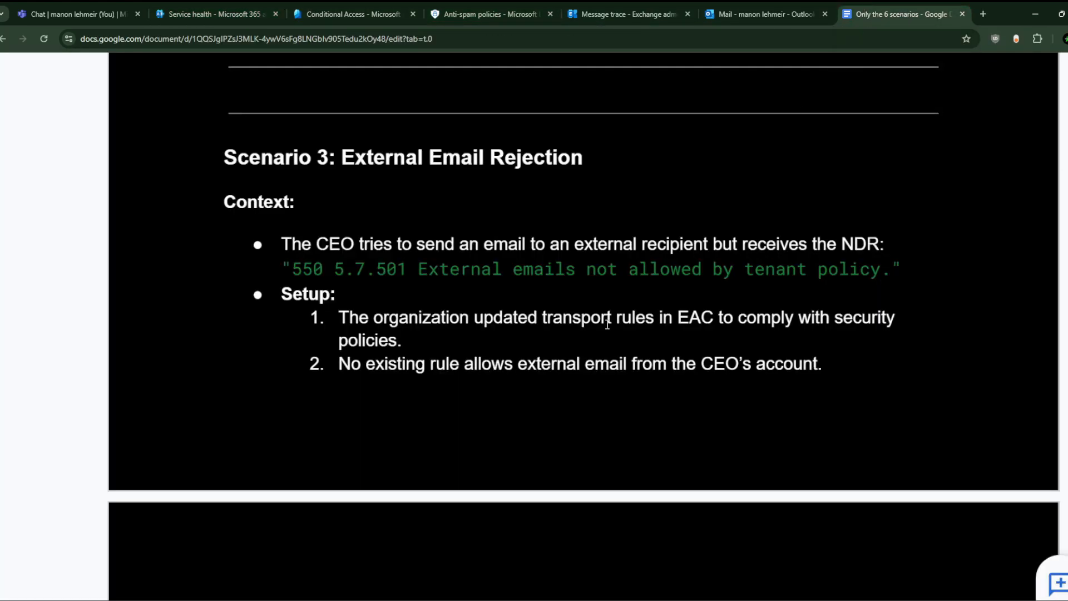
pyautogui.scroll(-7, 606, 320)
pyautogui.scroll(-3, 608, 325)
pyautogui.click(518, 297)
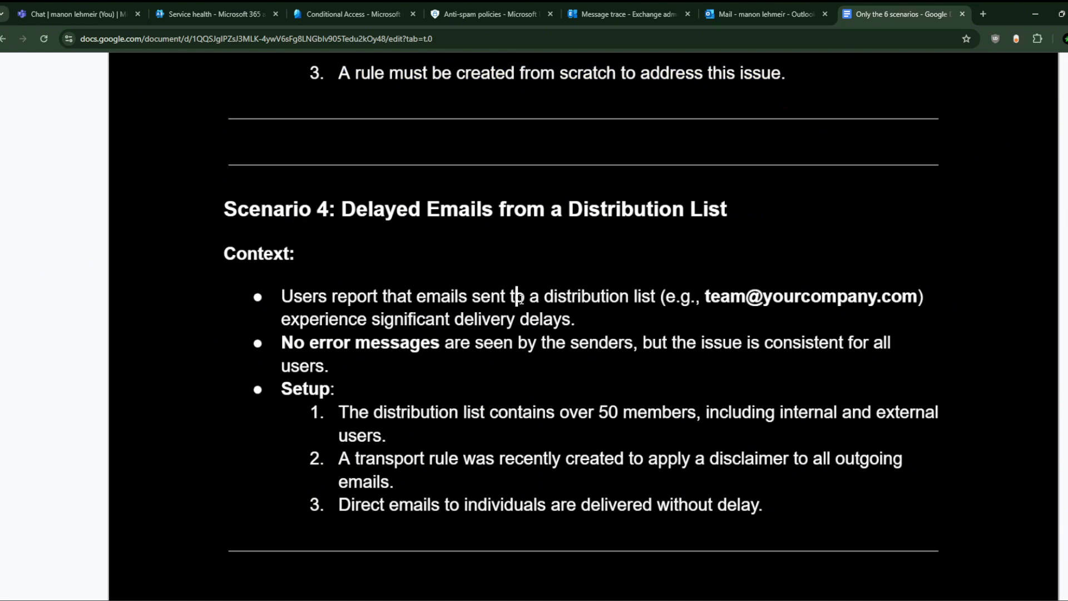
pyautogui.scroll(-2, 520, 299)
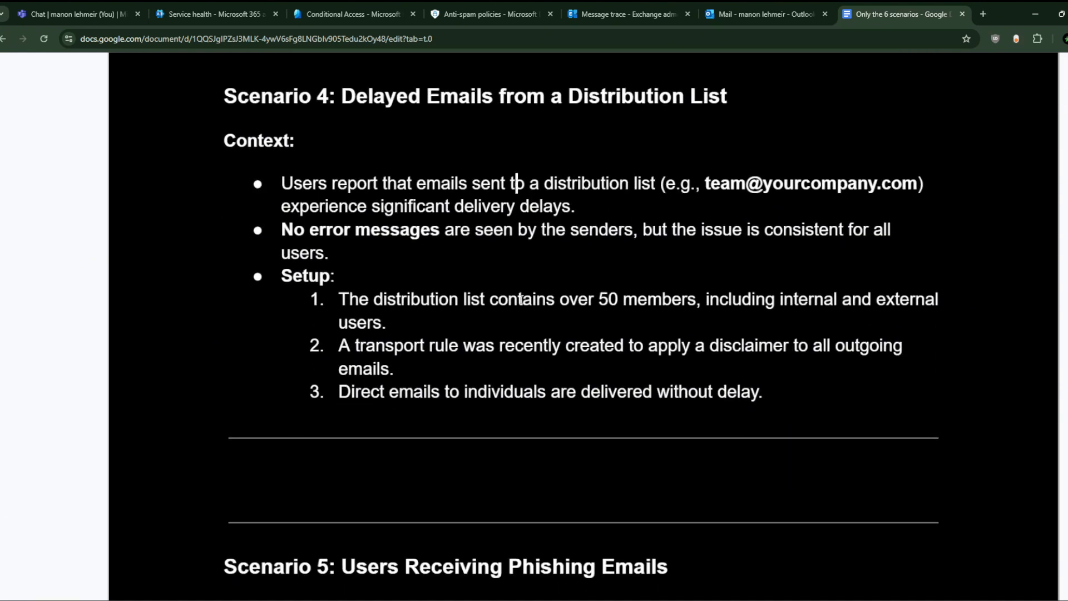
pyautogui.scroll(-1, 522, 299)
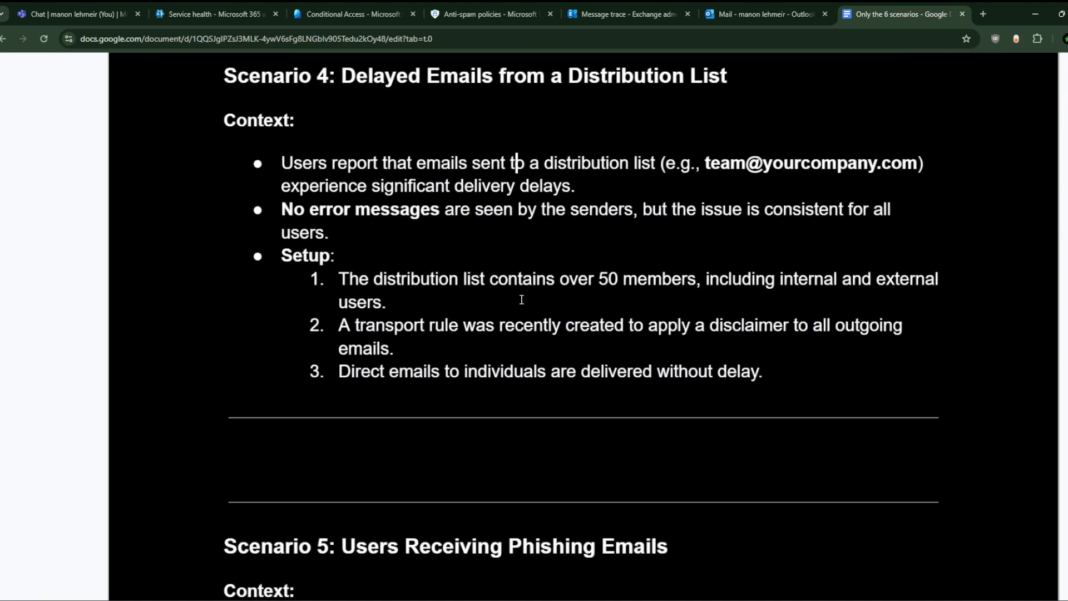
pyautogui.click(202, 155)
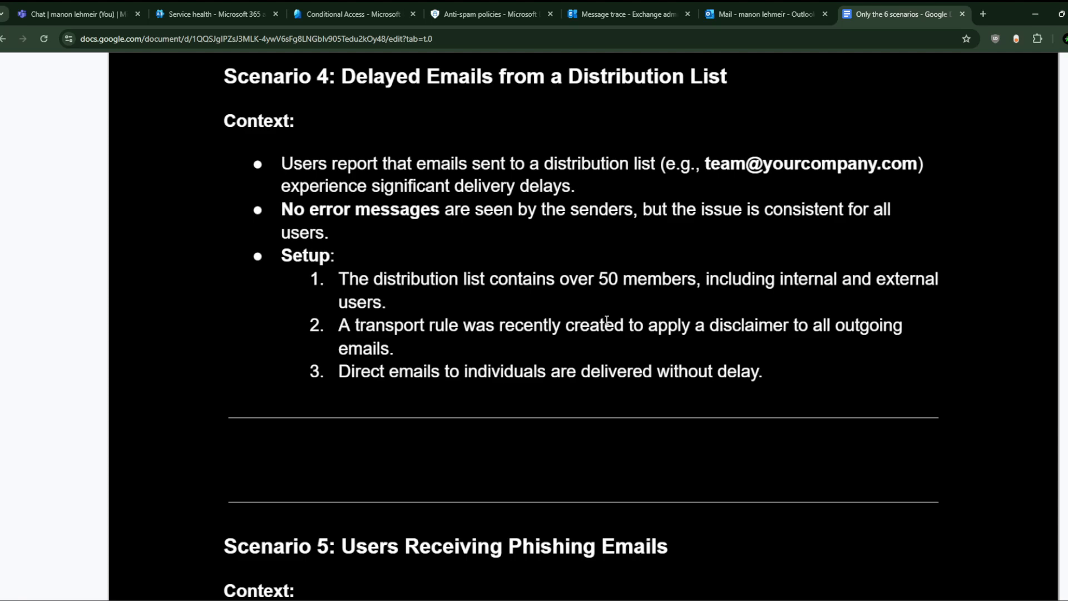
# Step: Colour Scenario 4's setup item 2, the disclaimer transport rule for outgoing emails, red
pyautogui.scroll(-5, 607, 321)
pyautogui.tripleClick(541, 330)
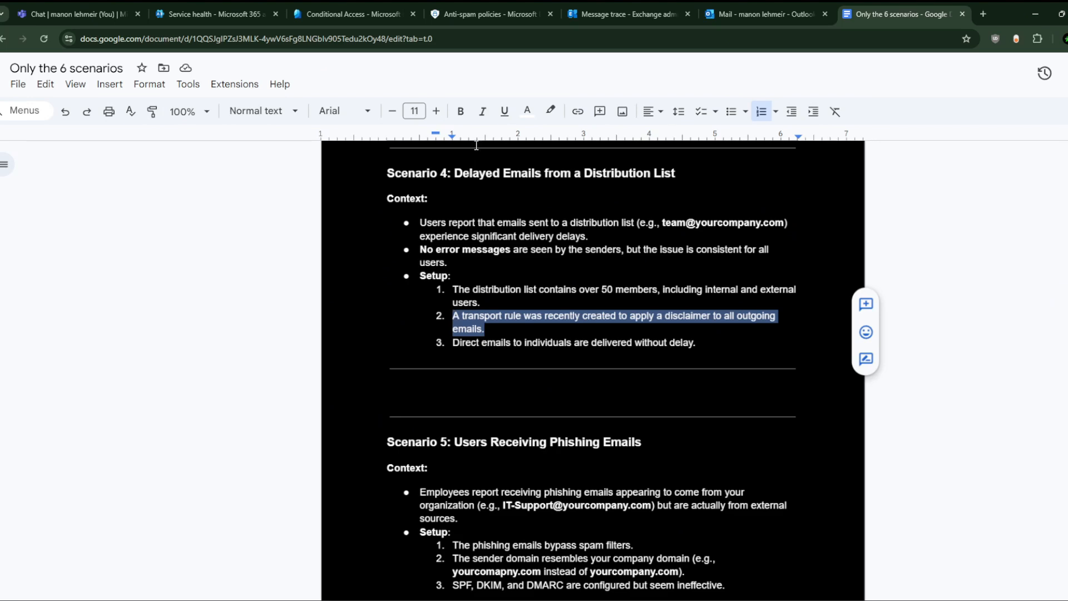
pyautogui.click(527, 111)
pyautogui.click(547, 153)
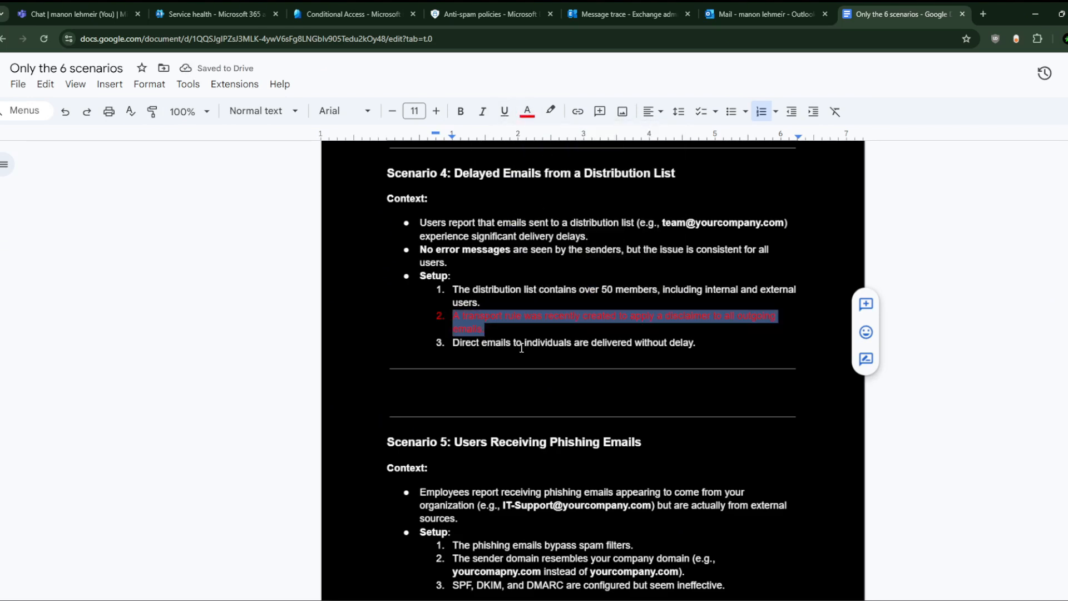
pyautogui.scroll(5, 521, 350)
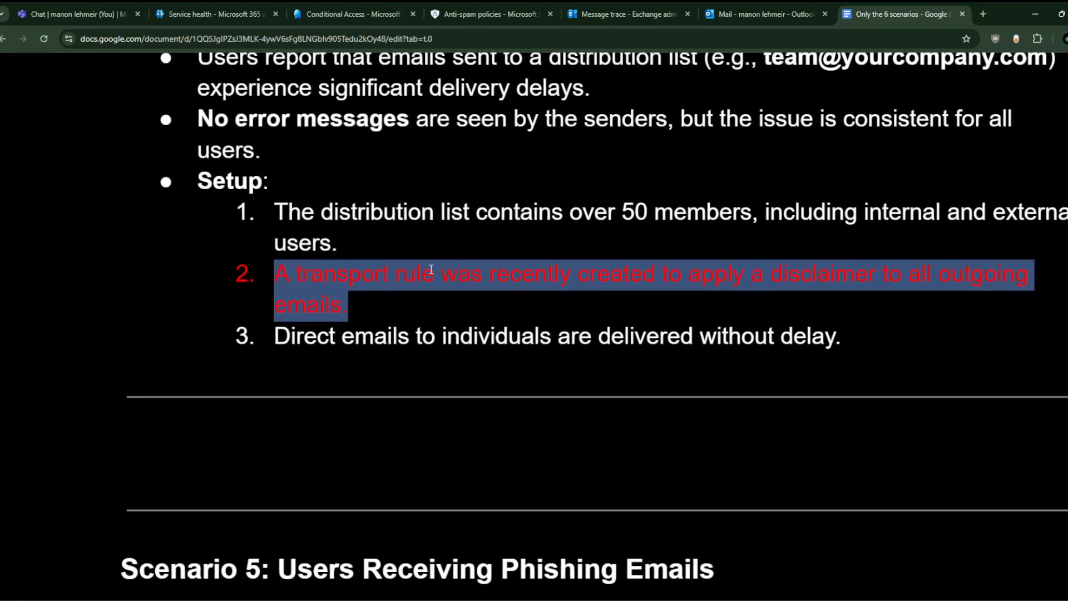
pyautogui.click(342, 306)
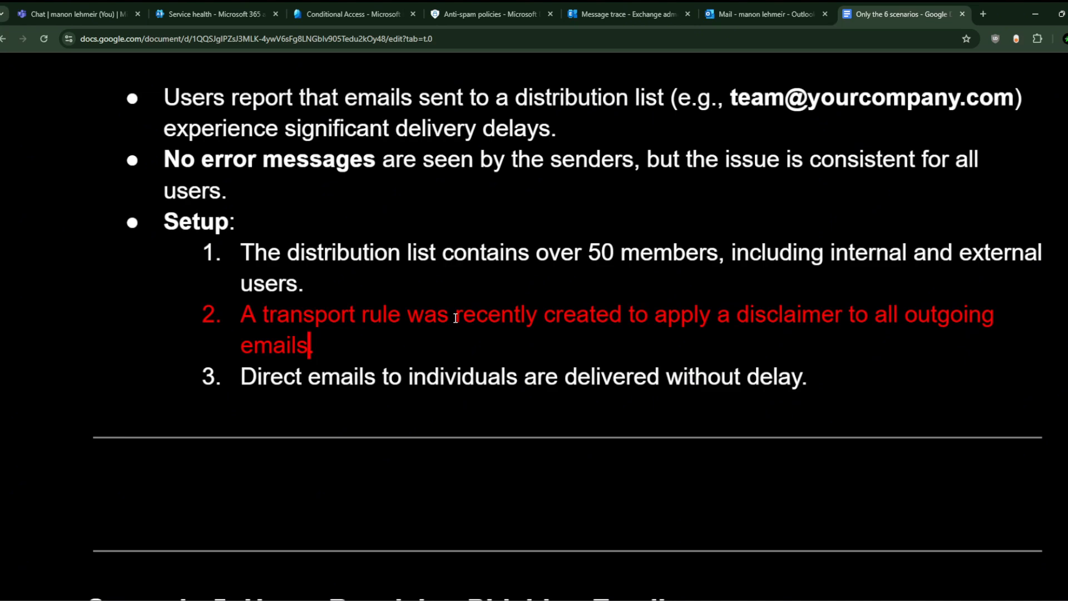
# Step: Back in Exchange, start a new message trace from the Message trace page
pyautogui.click(600, 17)
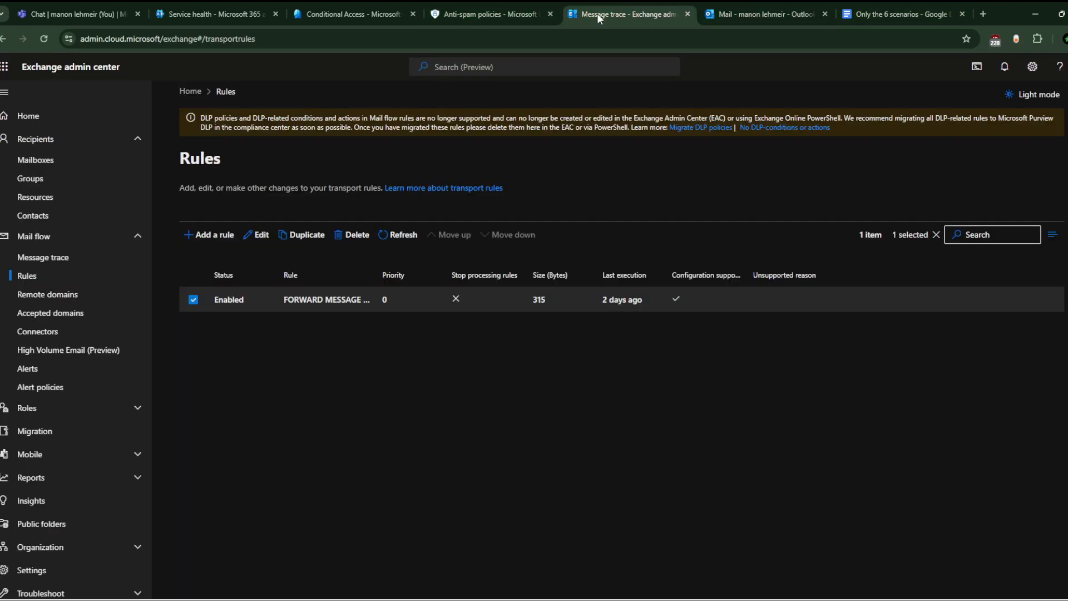
pyautogui.click(56, 257)
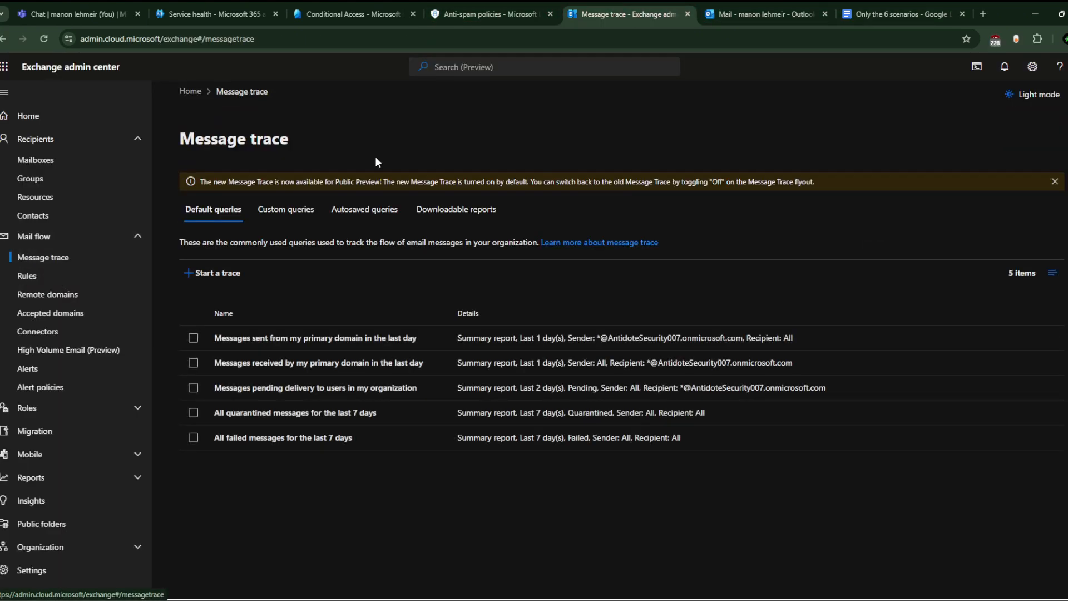
pyautogui.click(217, 273)
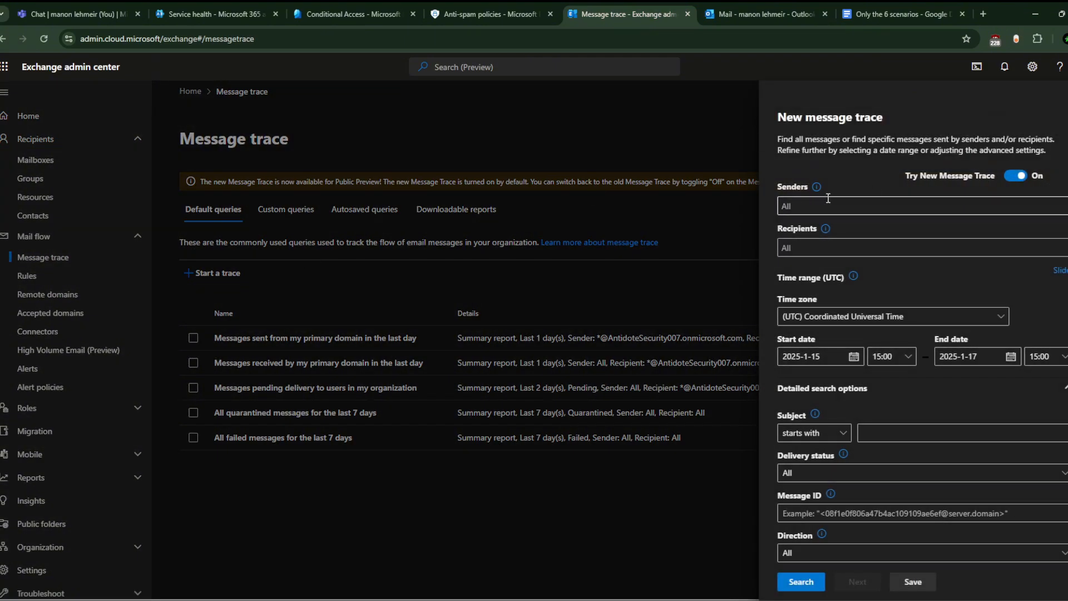
pyautogui.click(827, 204)
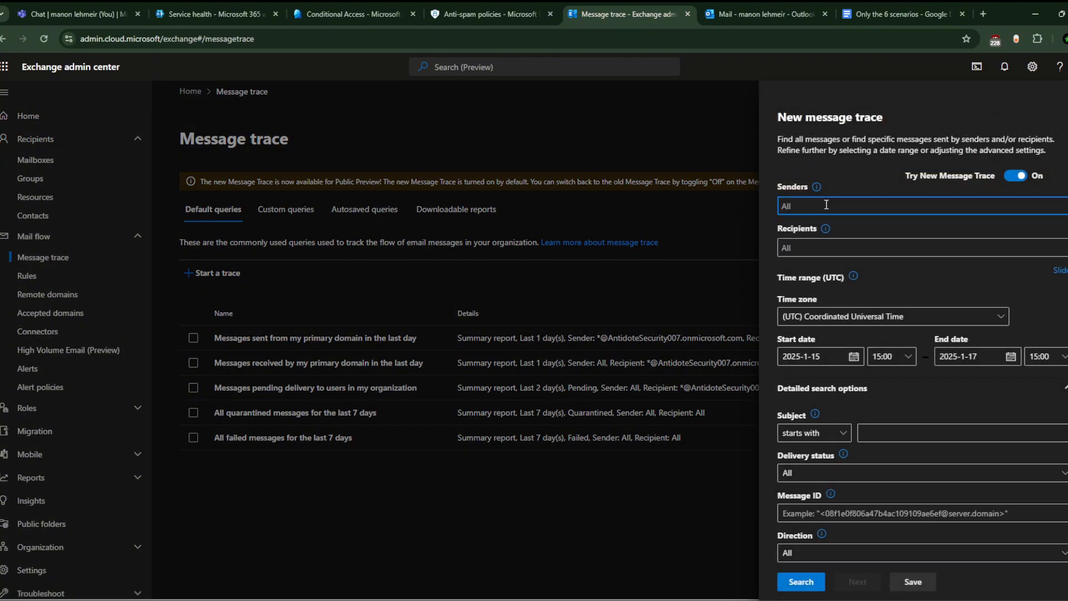
# Step: Try several candidate sender names in the Senders box, ending with 'sm'
pyautogui.write('team<@@')
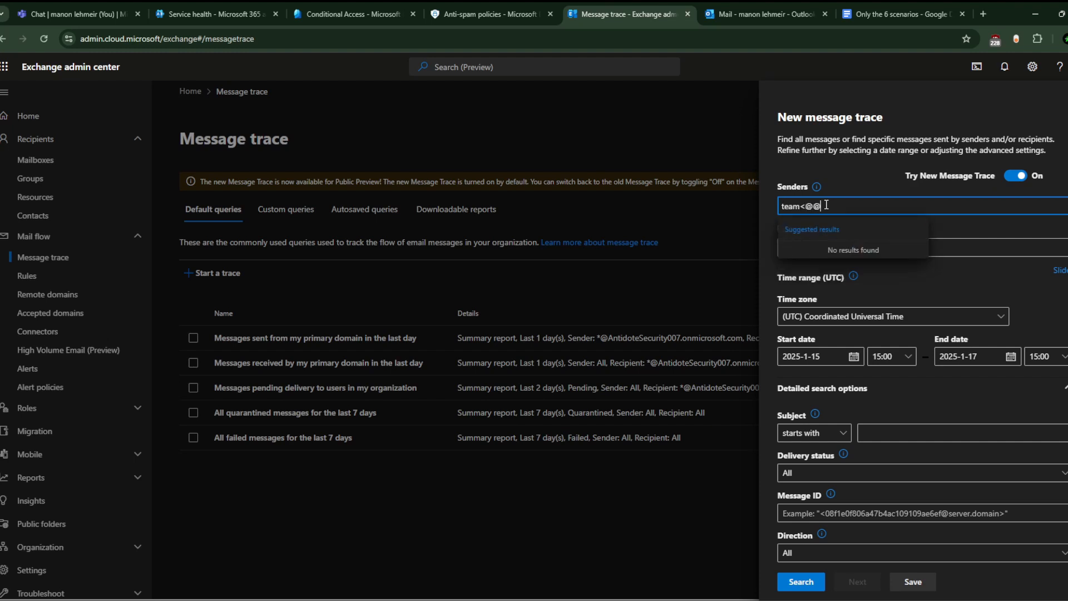
pyautogui.press('BackSpace')
pyautogui.press('BackSpace')
pyautogui.press('BackSpace')
pyautogui.write('@')
pyautogui.press('BackSpace')
pyautogui.press('BackSpace')
pyautogui.press('BackSpace')
pyautogui.press('BackSpace')
pyautogui.press('BackSpace')
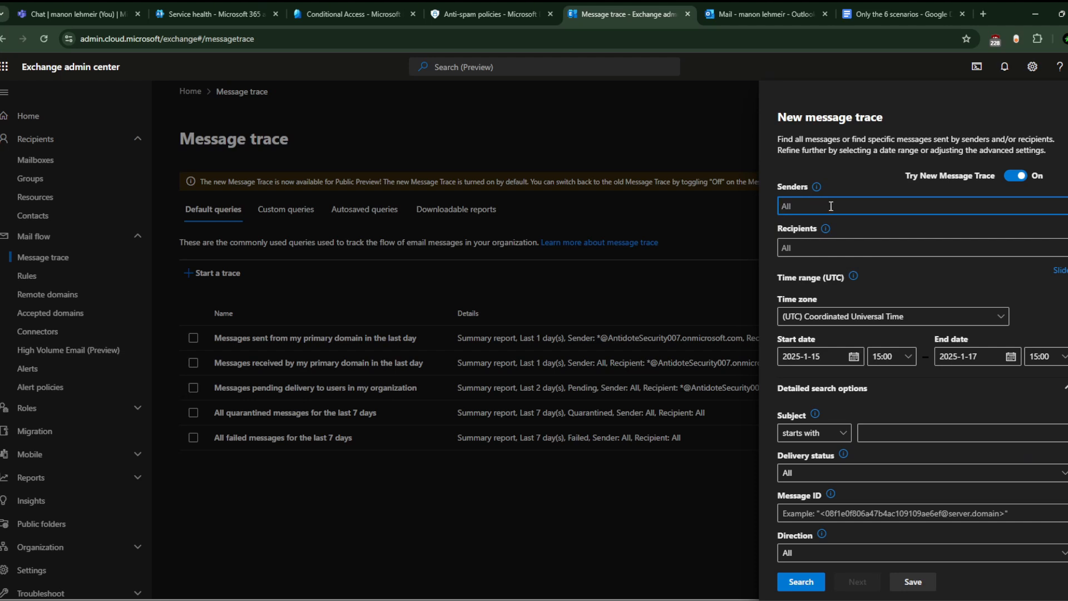
pyautogui.write('all')
pyautogui.press('BackSpace')
pyautogui.press('BackSpace')
pyautogui.press('BackSpace')
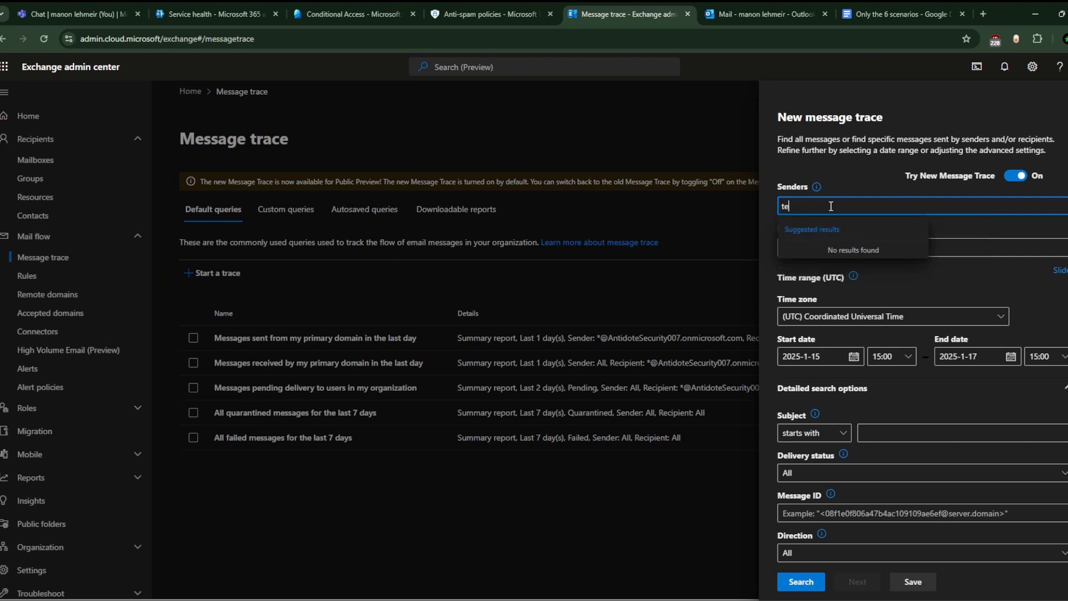
pyautogui.write('i')
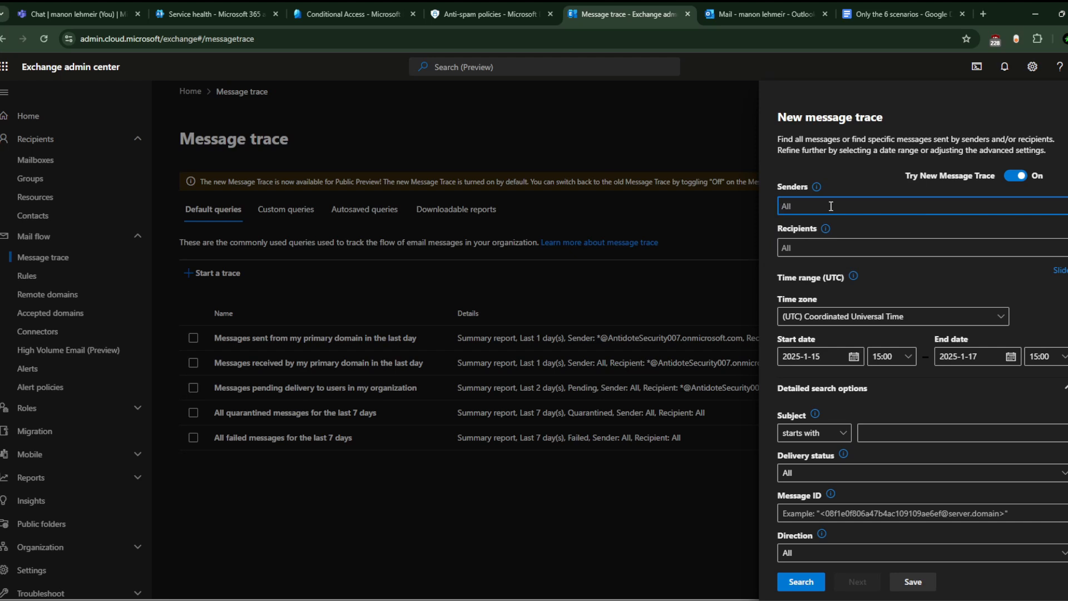
pyautogui.write('man')
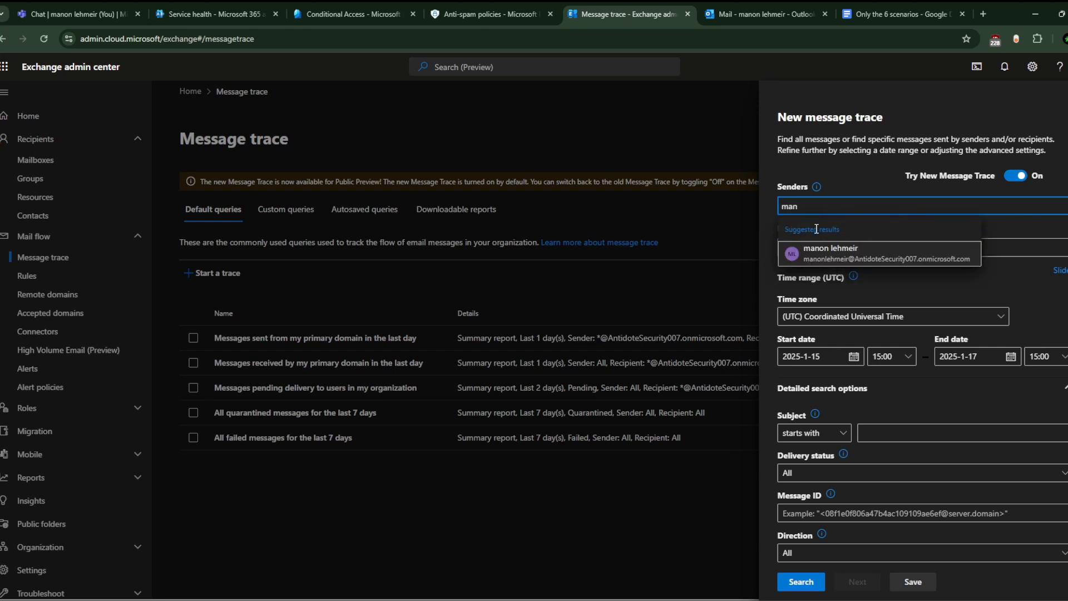
pyautogui.press('BackSpace')
pyautogui.press('BackSpace')
pyautogui.press('BackSpace')
pyautogui.write('it')
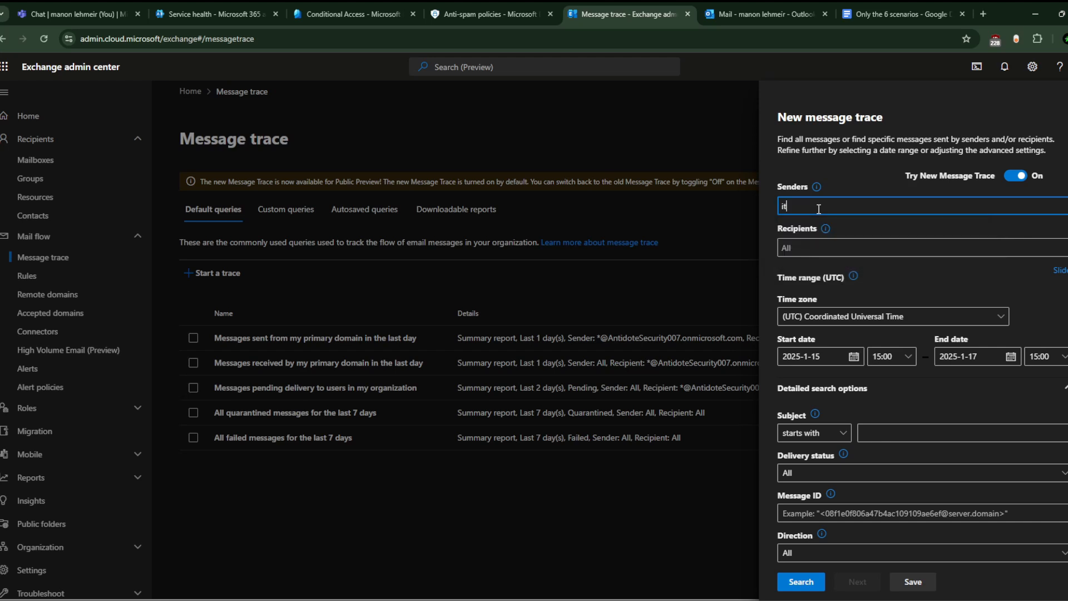
pyautogui.press('BackSpace')
pyautogui.press('BackSpace')
pyautogui.write('tema')
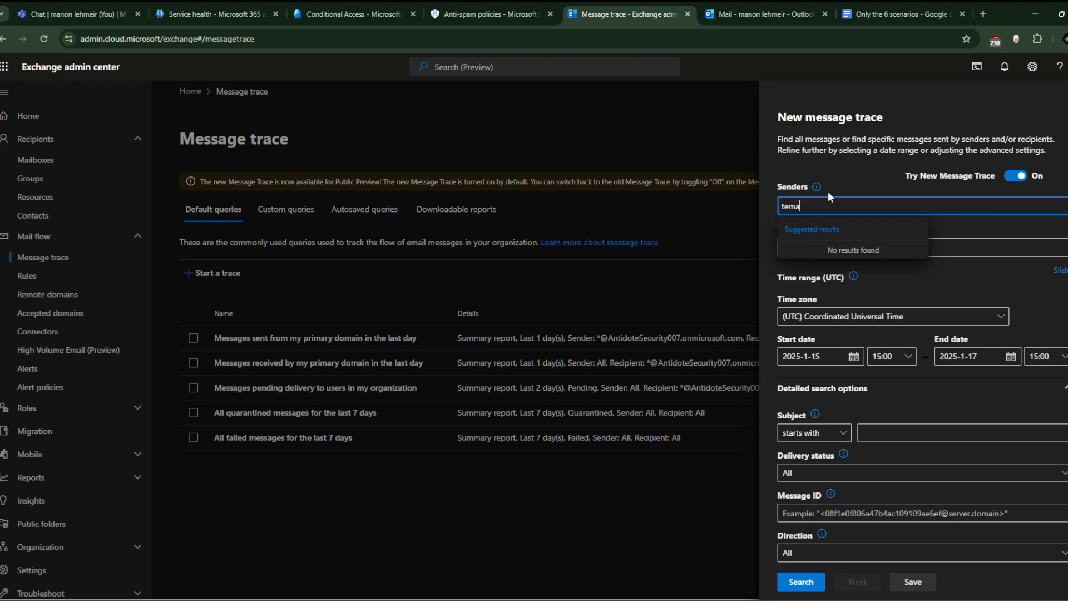
pyautogui.press('Num_Lock')
pyautogui.press('BackSpace')
pyautogui.press('BackSpace')
pyautogui.press('BackSpace')
pyautogui.press('BackSpace')
pyautogui.write('sm')
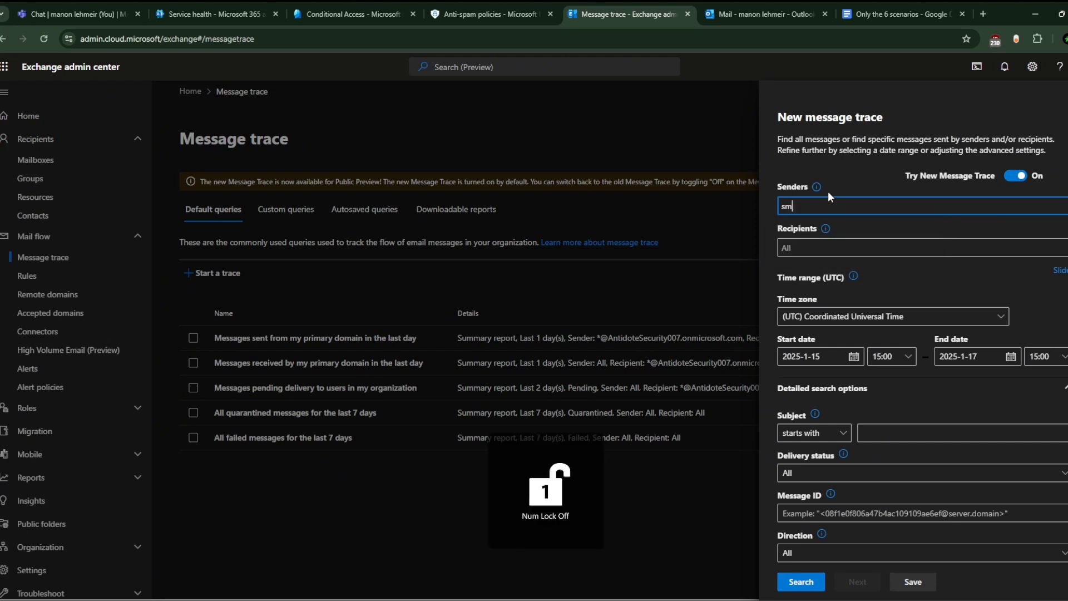
# Step: Choose the shared helpdesk mailbox as the message trace sender
pyautogui.click(833, 260)
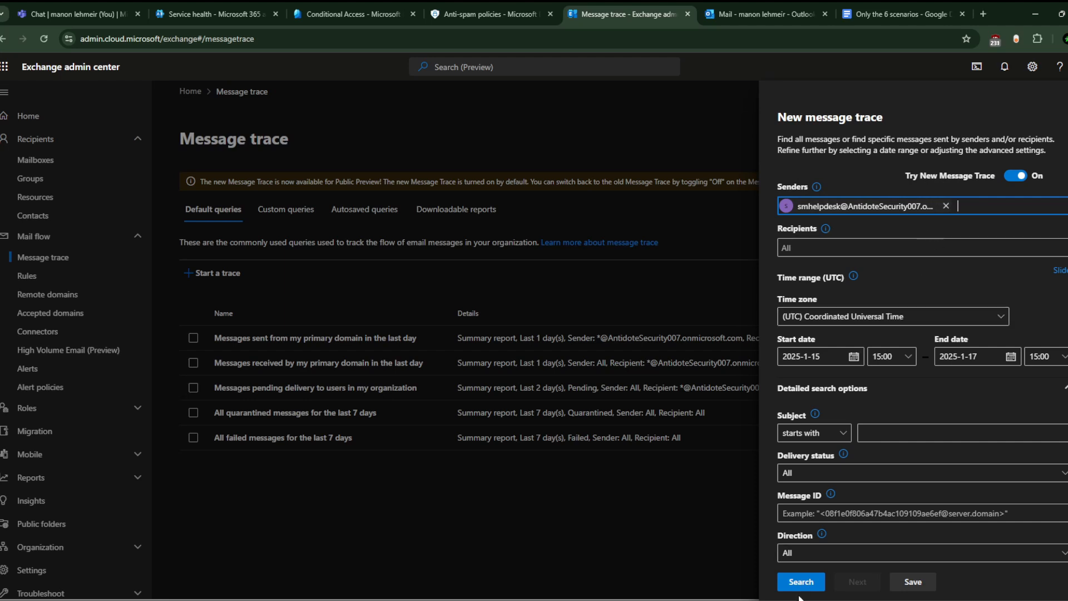
pyautogui.scroll(-2, 898, 323)
pyautogui.scroll(-2, 898, 323)
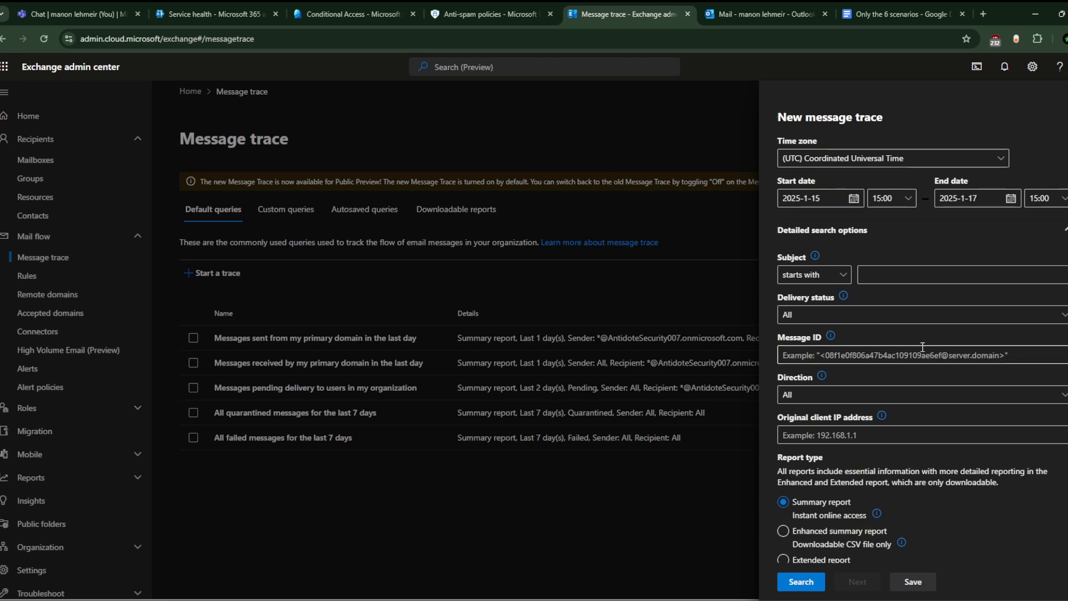
pyautogui.scroll(-1, 900, 384)
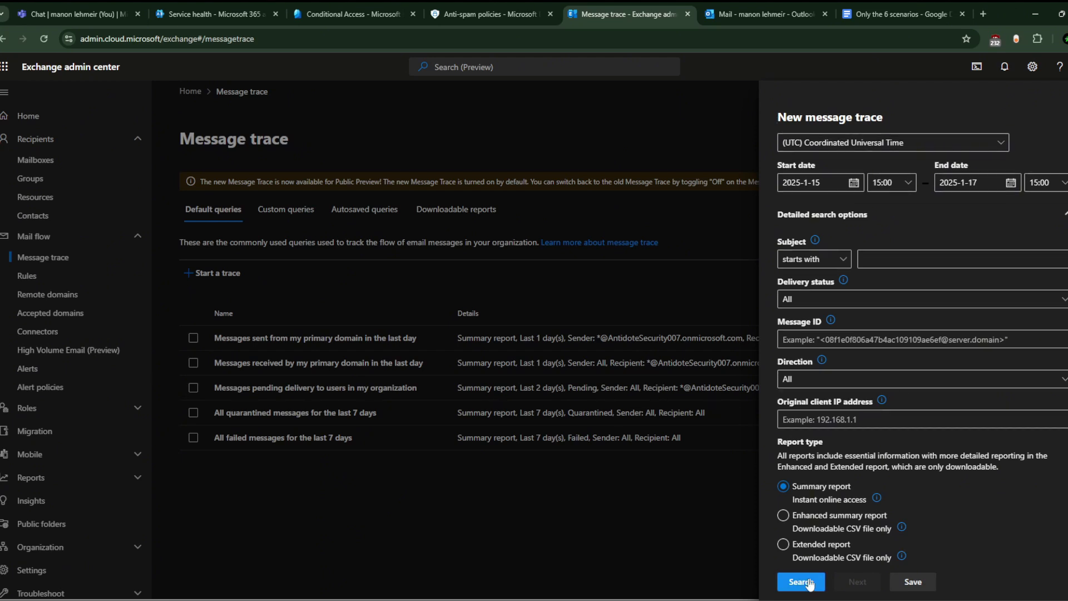
# Step: Begin saving the trace as a custom query, then close the panel without saving
pyautogui.click(914, 582)
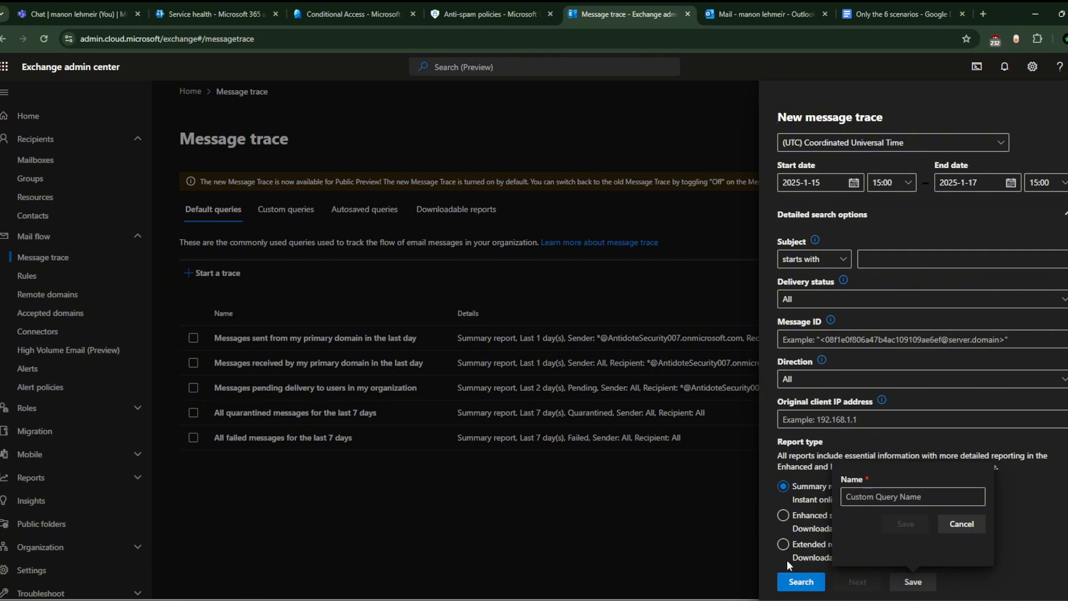
pyautogui.click(868, 497)
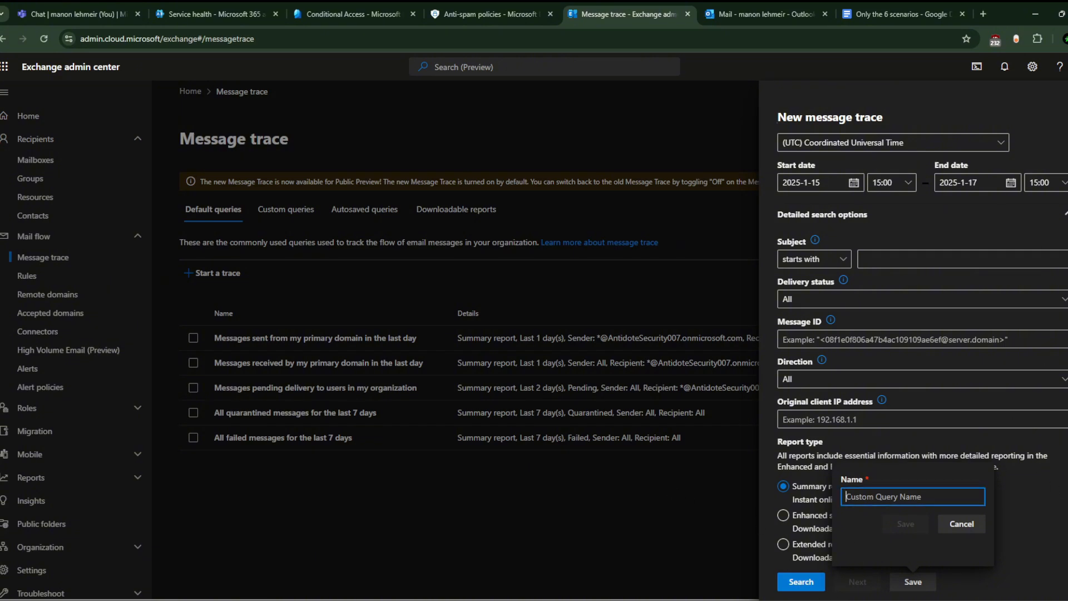
pyautogui.press('Escape')
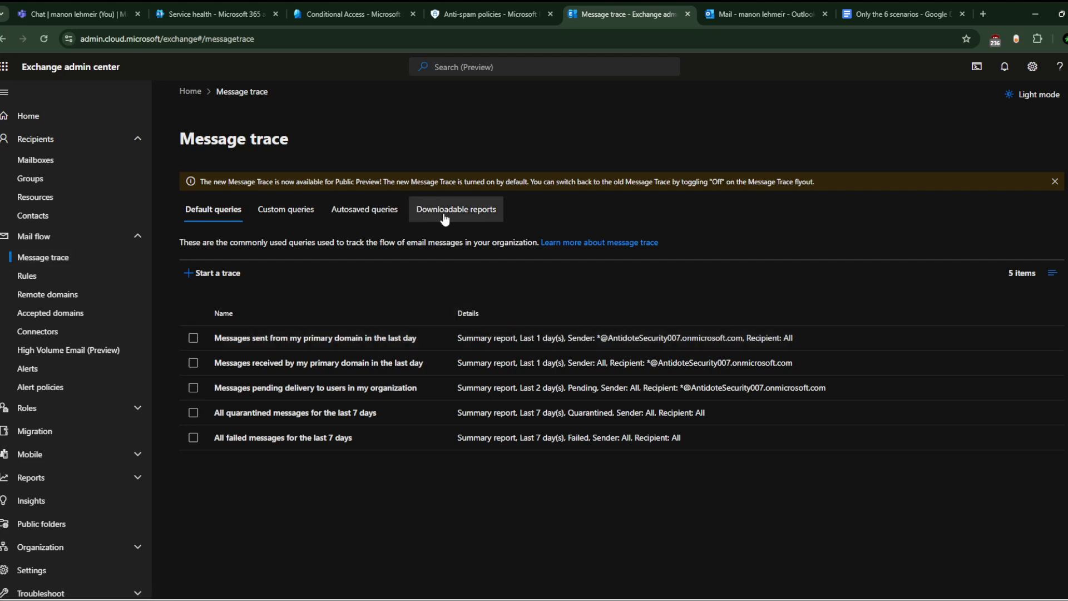
# Step: Open the mail flow Rules list and check the disclaimer rule line in the scenarios document
pyautogui.click(87, 277)
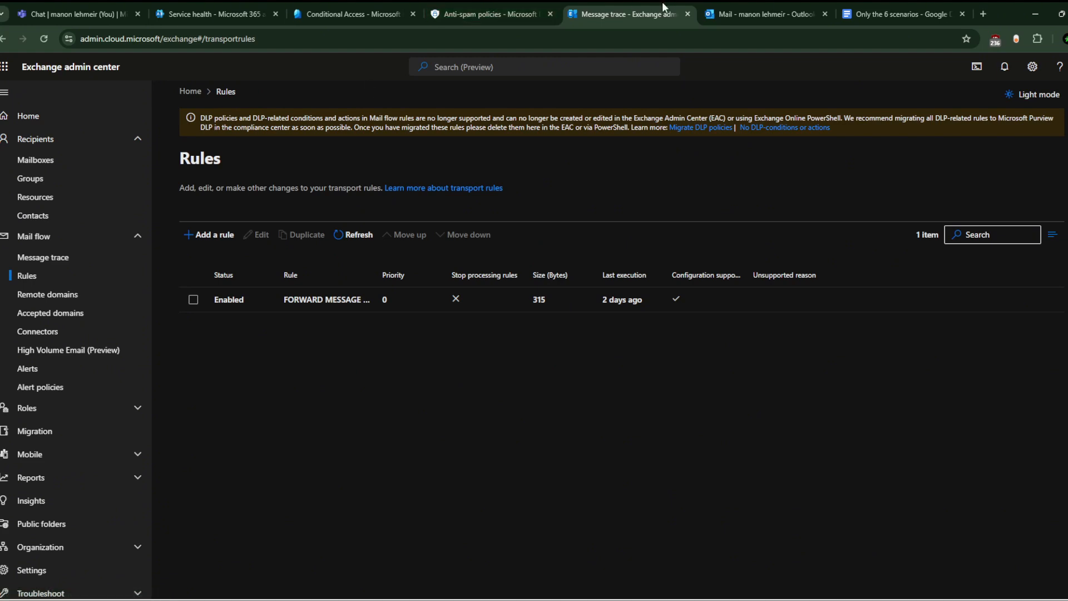
pyautogui.click(878, 7)
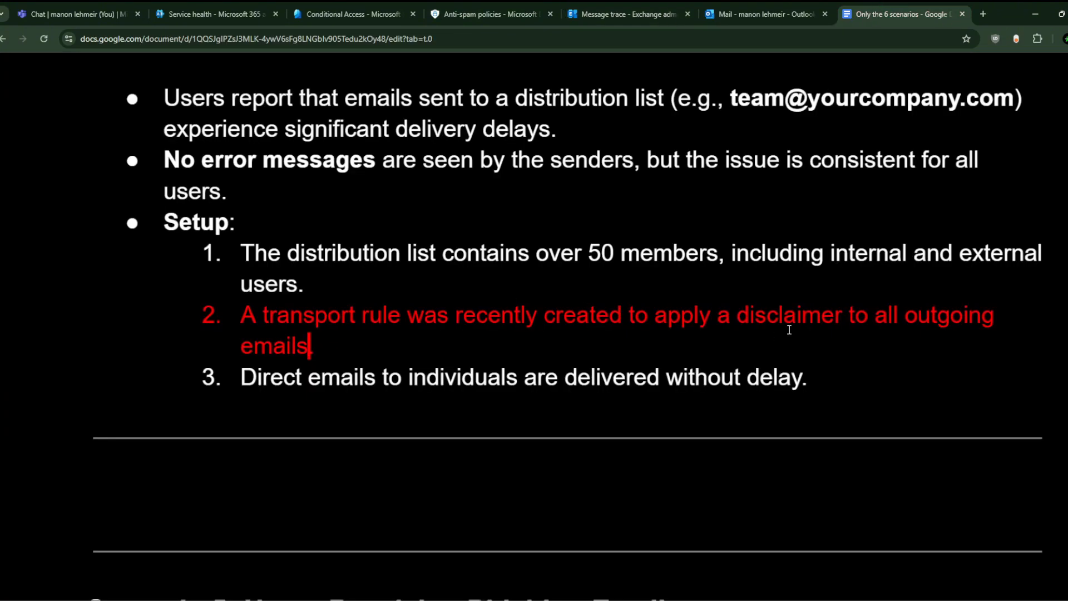
pyautogui.tripleClick(801, 313)
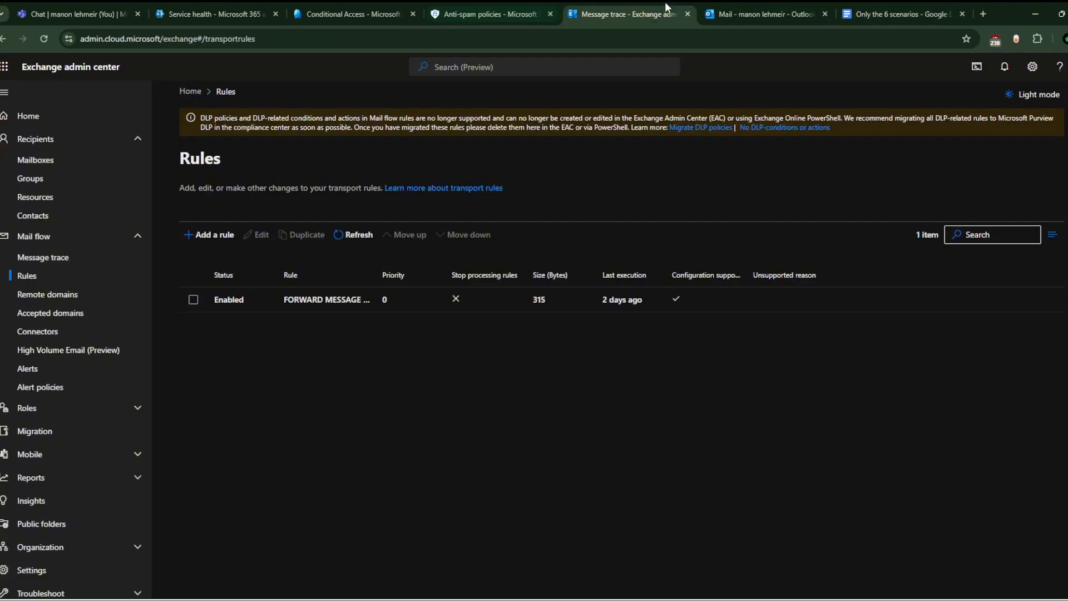
pyautogui.click(623, 14)
# Step: Start a new transport rule named 'DISCLA', then abandon the draft
pyautogui.click(214, 234)
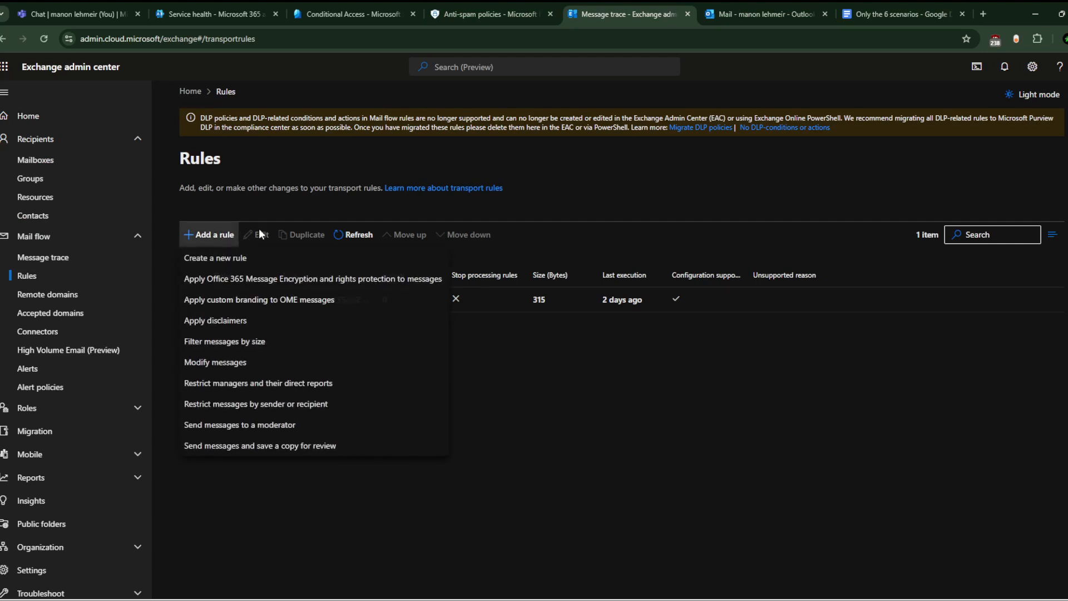
pyautogui.click(215, 256)
pyautogui.click(550, 236)
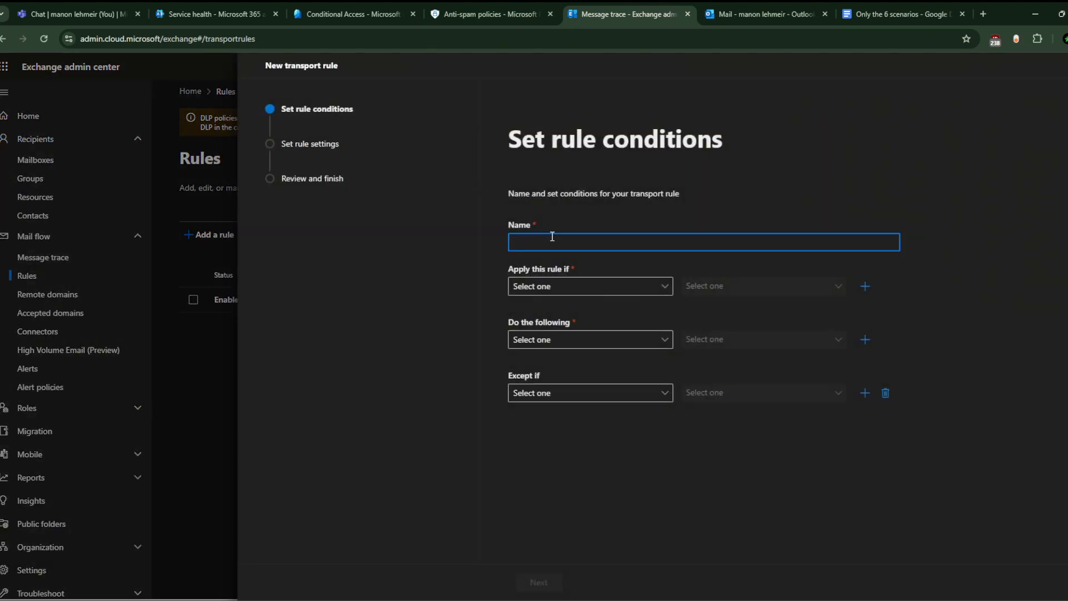
pyautogui.write('DISCLAM')
pyautogui.press('BackSpace')
pyautogui.click(1067, 66)
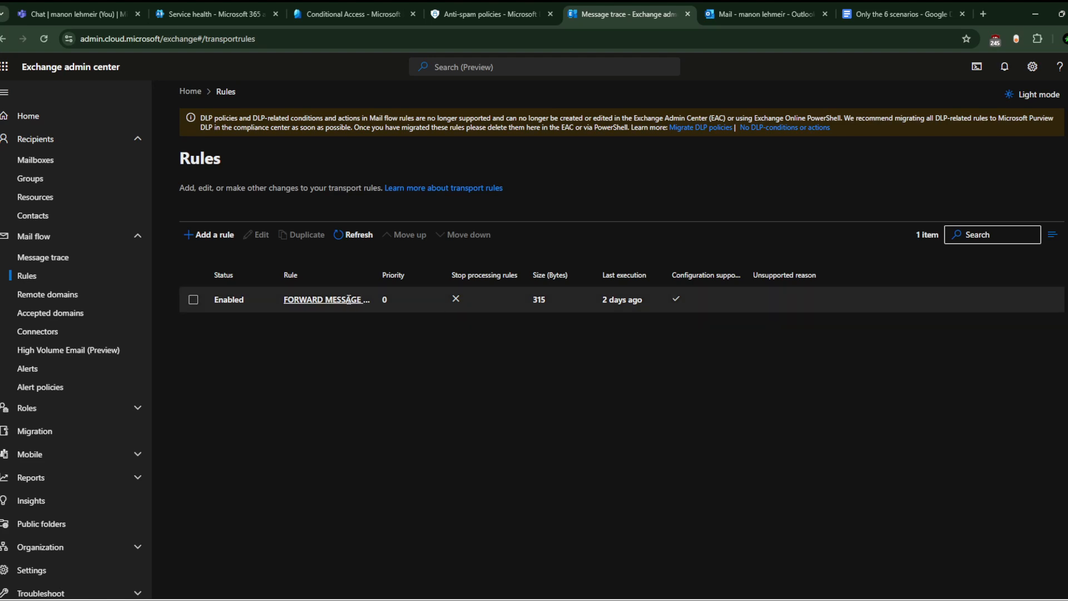
# Step: Give the FORWARD MESSAGE rule an 'Except if the sender is this person' condition, no person chosen
pyautogui.click(326, 300)
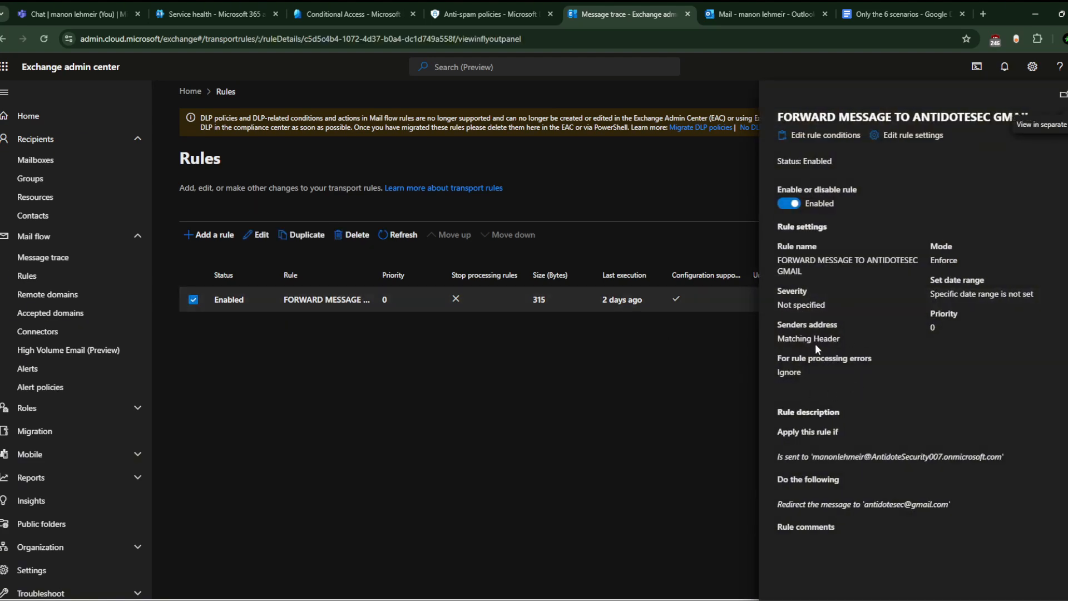
pyautogui.click(817, 135)
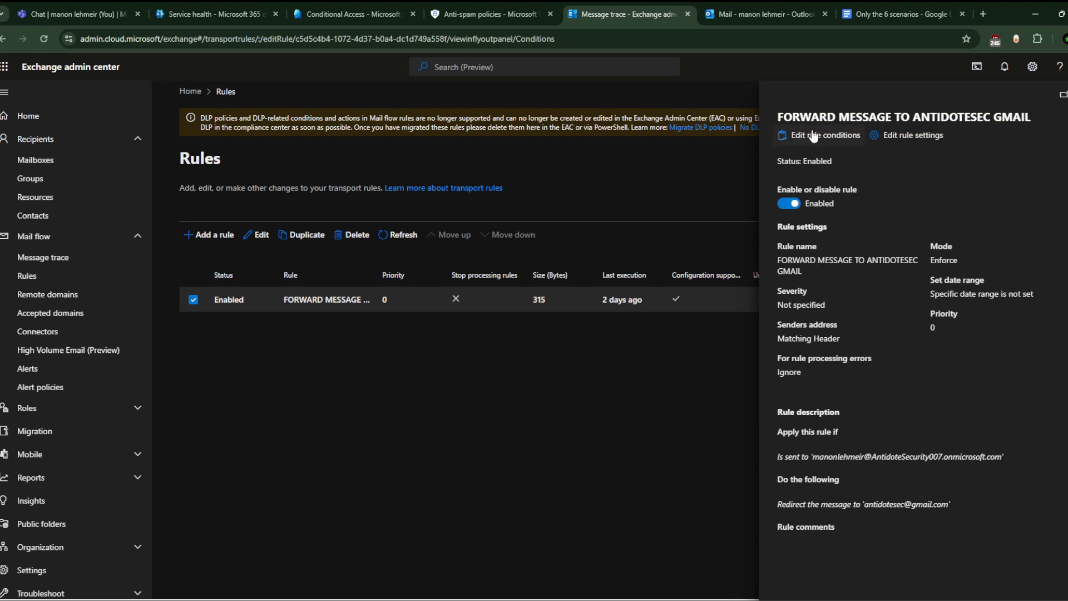
pyautogui.click(859, 400)
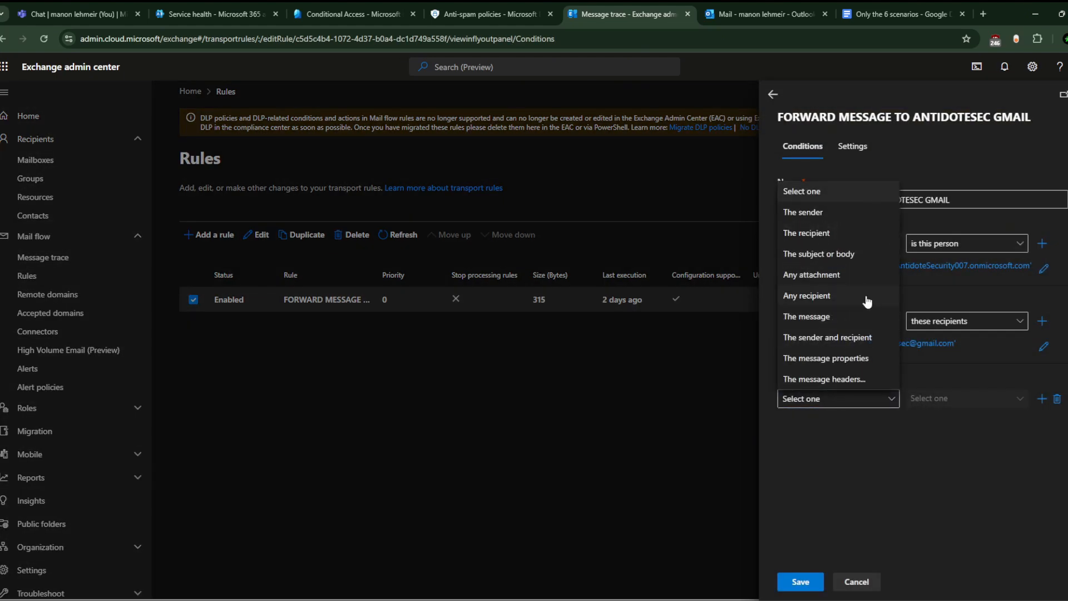
pyautogui.click(840, 216)
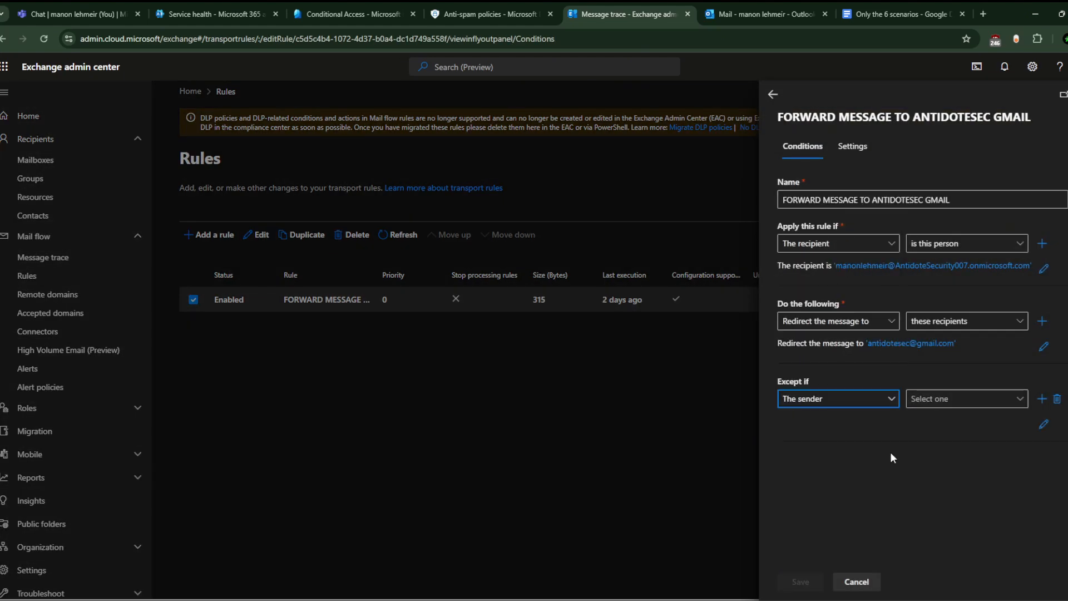
pyautogui.click(951, 401)
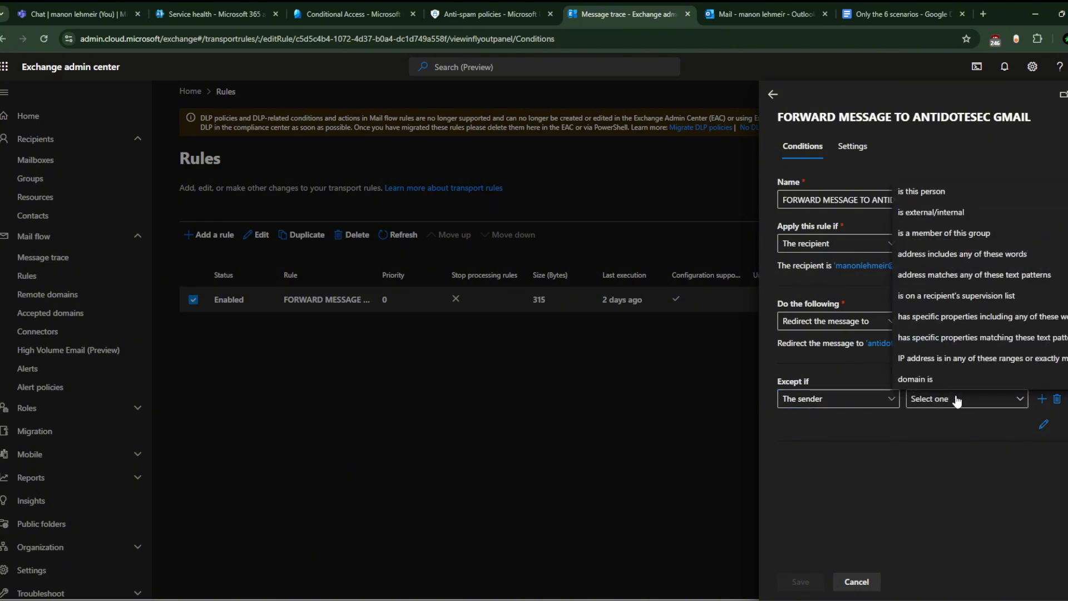
pyautogui.click(957, 191)
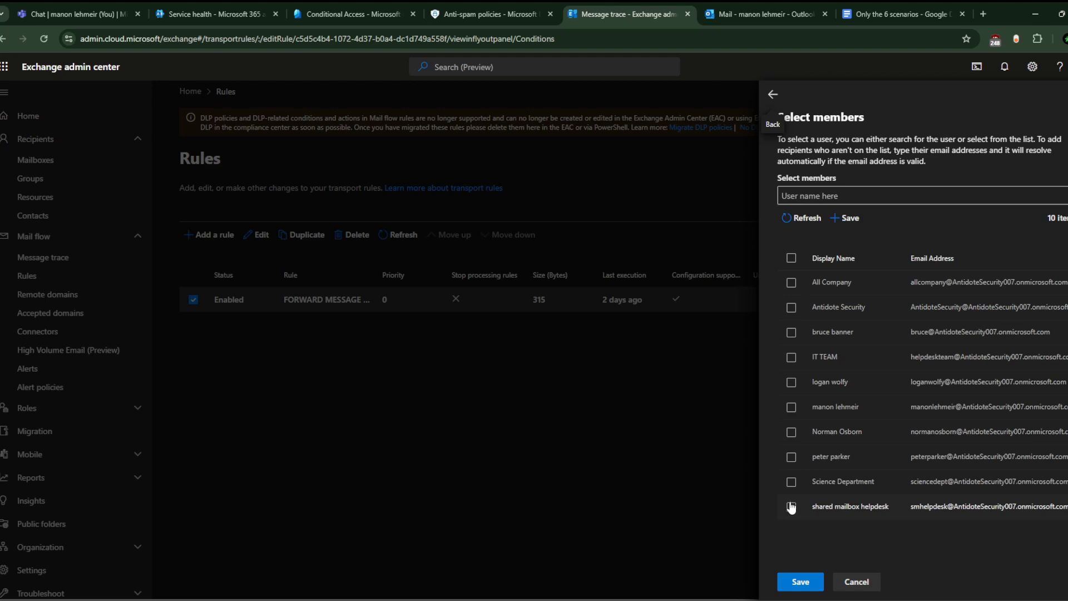
pyautogui.click(774, 96)
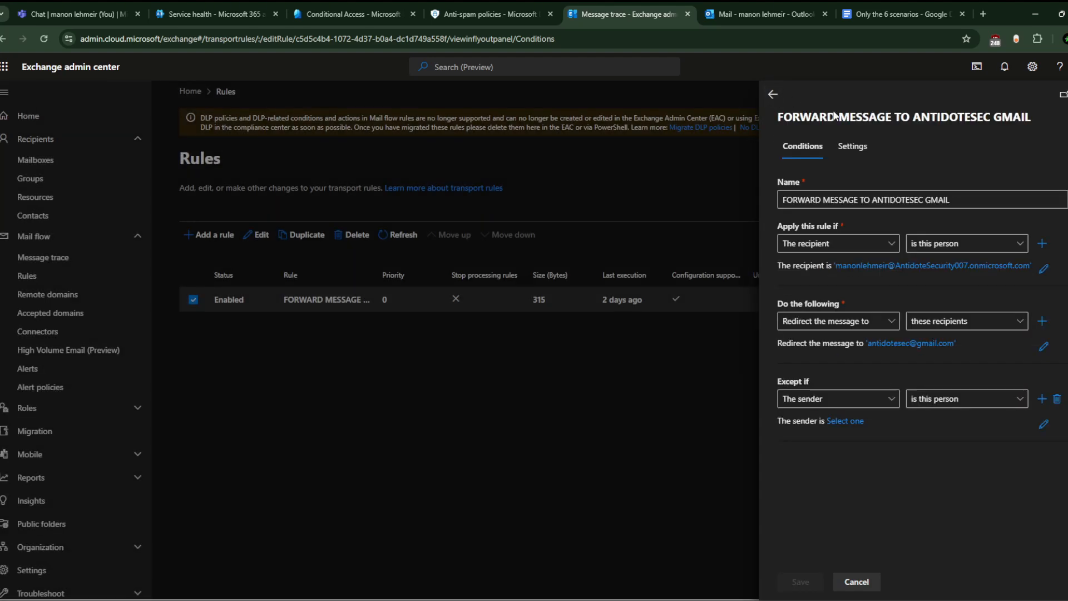
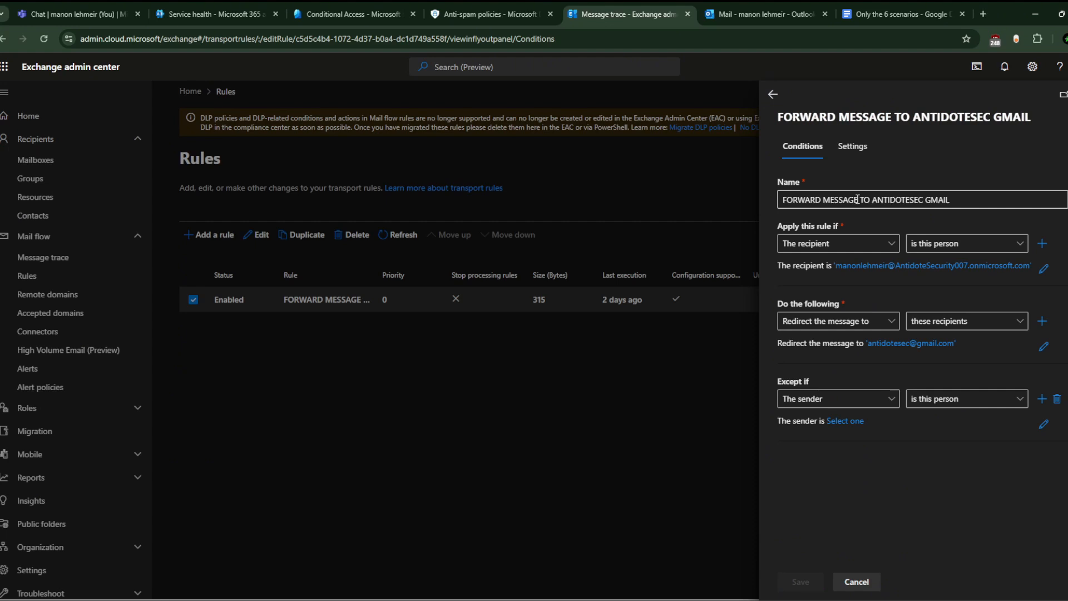
# Step: Discard the FORWARD MESSAGE rule edits and review the forwarding rule's details flyout
pyautogui.click(1067, 94)
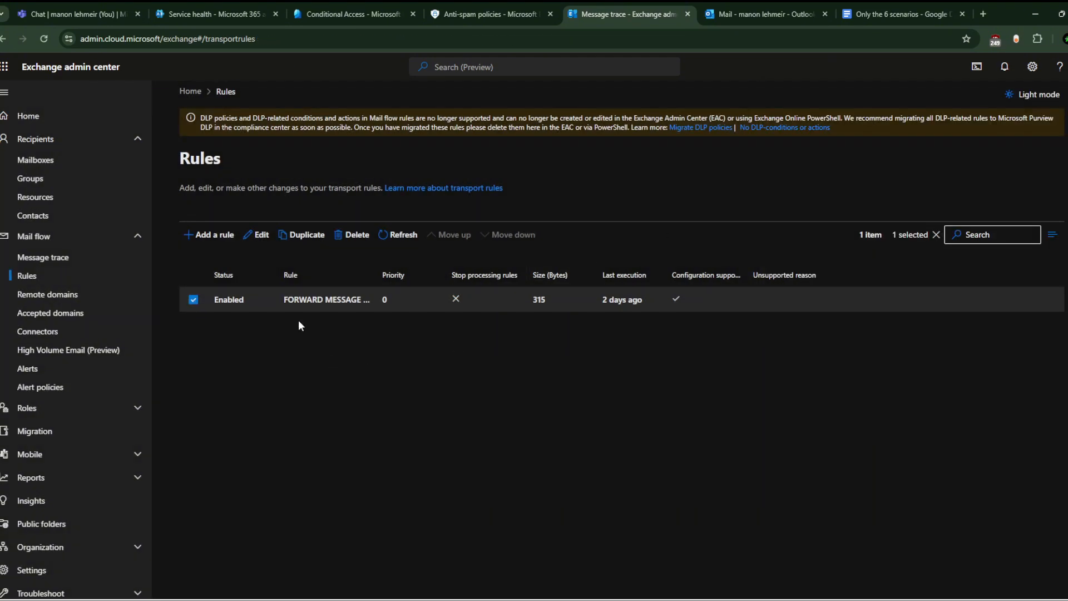
pyautogui.click(290, 299)
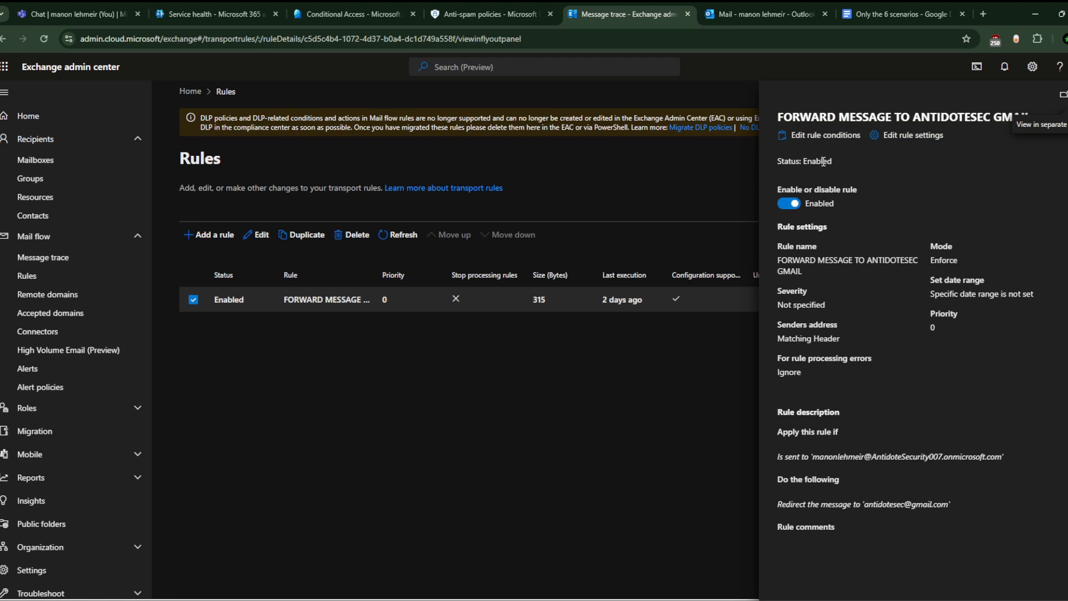
pyautogui.click(1067, 95)
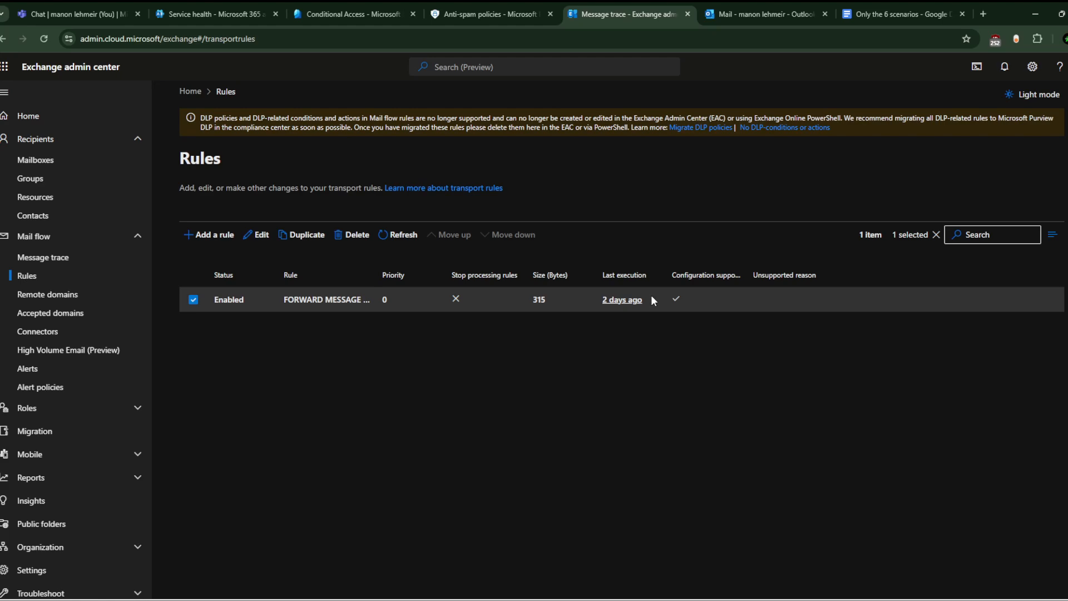
# Step: Check Defender's Safe attachments policies, confirming Built-in protection (Microsoft) is On with Lowest priority
pyautogui.click(513, 5)
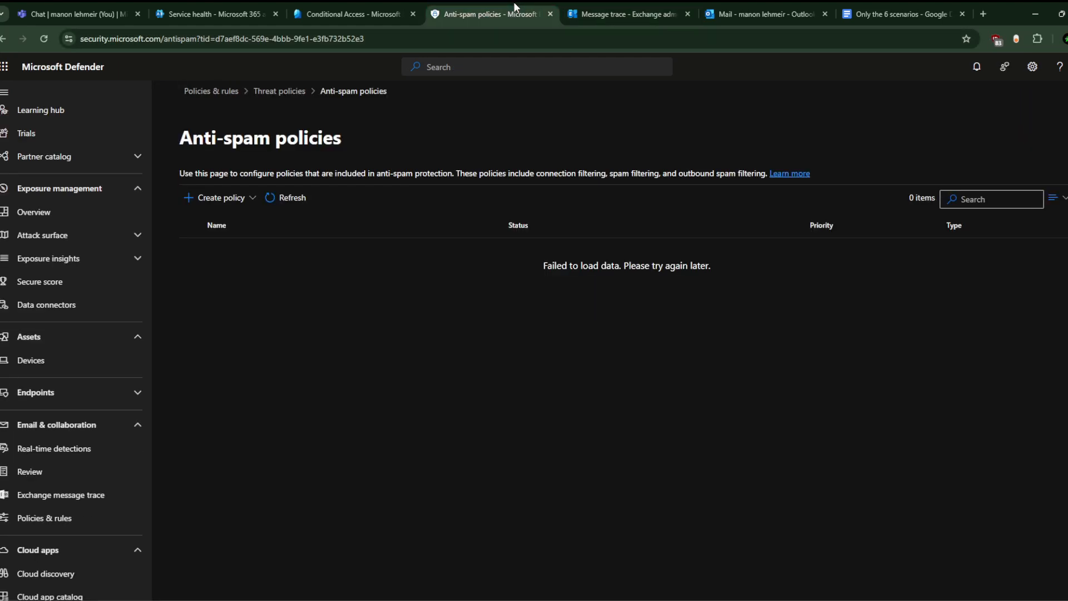
pyautogui.click(279, 92)
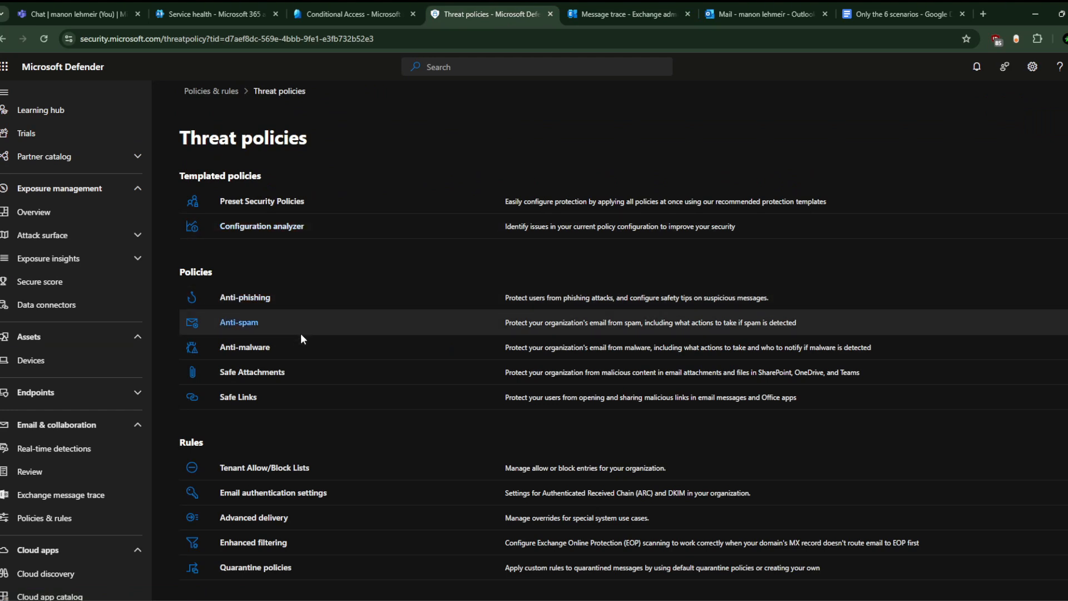
pyautogui.click(269, 373)
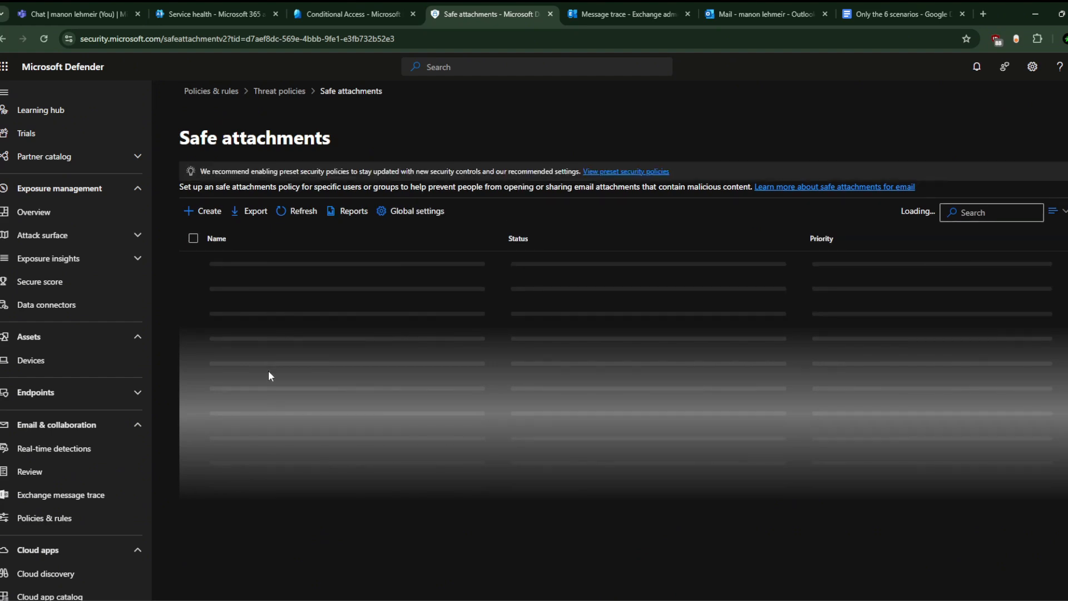
pyautogui.click(315, 262)
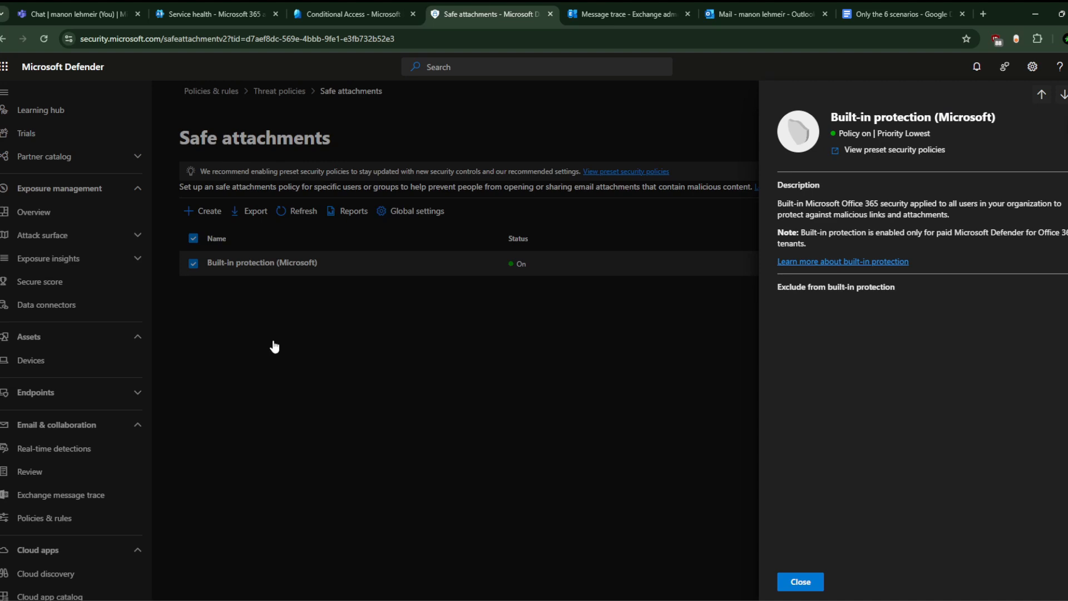
pyautogui.click(1055, 108)
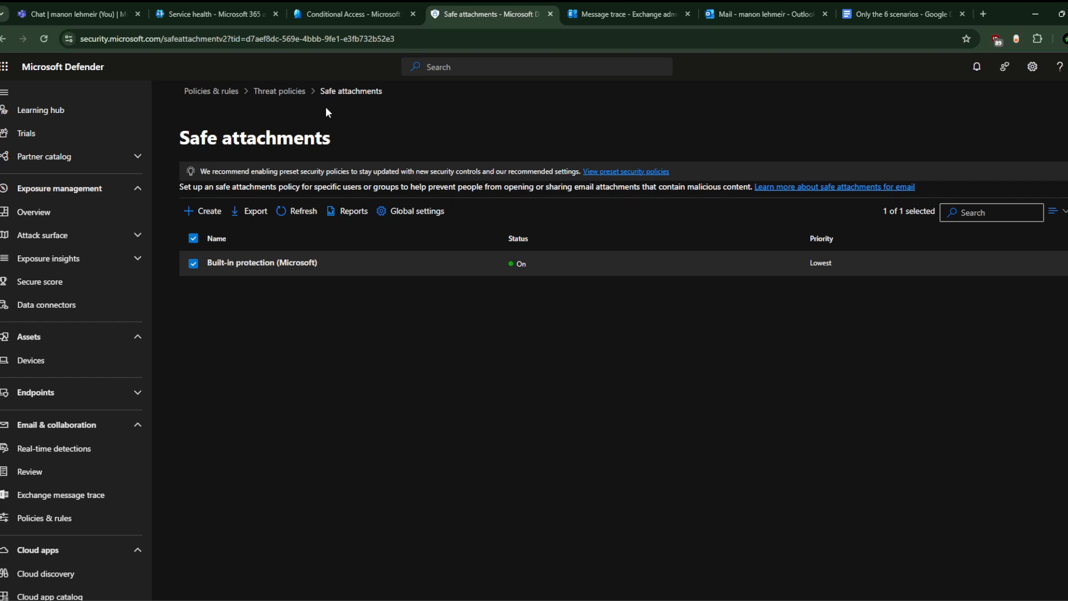
# Step: Inspect the helpdesk shared mailbox's mail flow settings and email forwarding under Recipients > Mailboxes
pyautogui.click(366, 5)
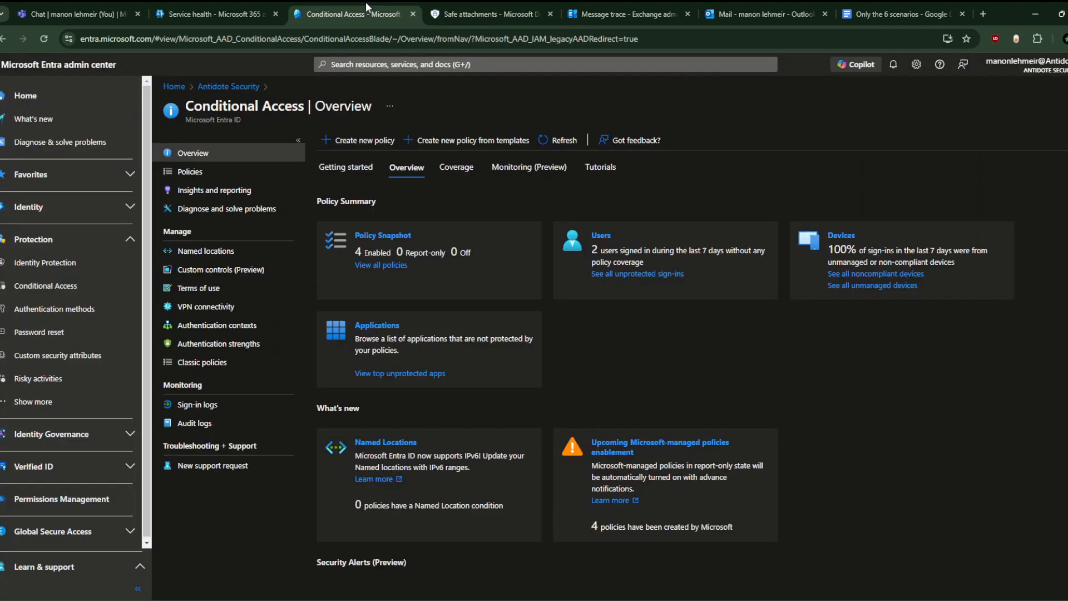
pyautogui.click(612, 5)
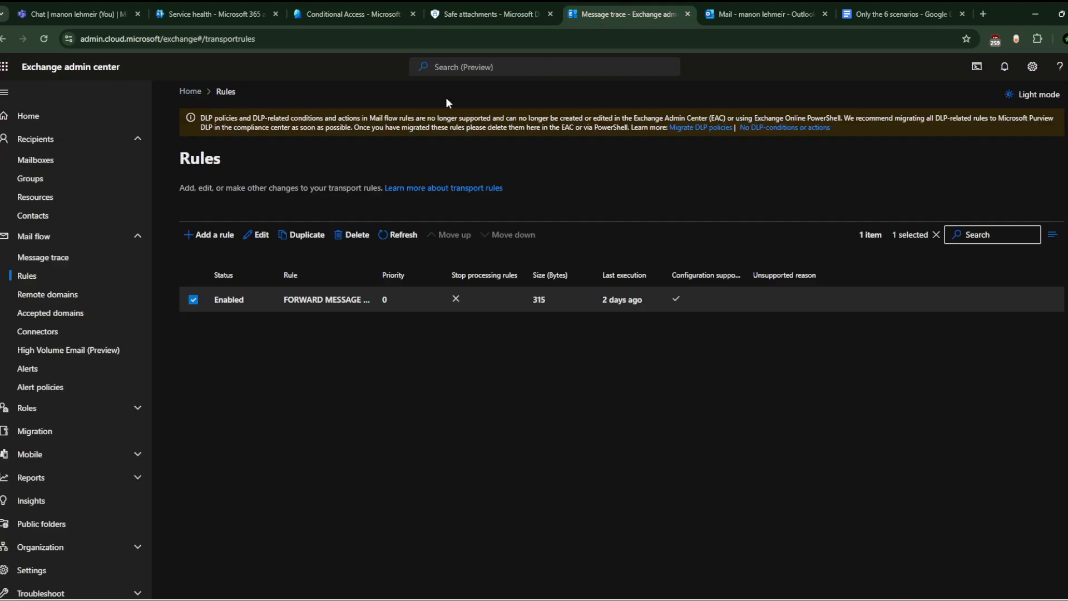
pyautogui.click(70, 161)
pyautogui.click(322, 420)
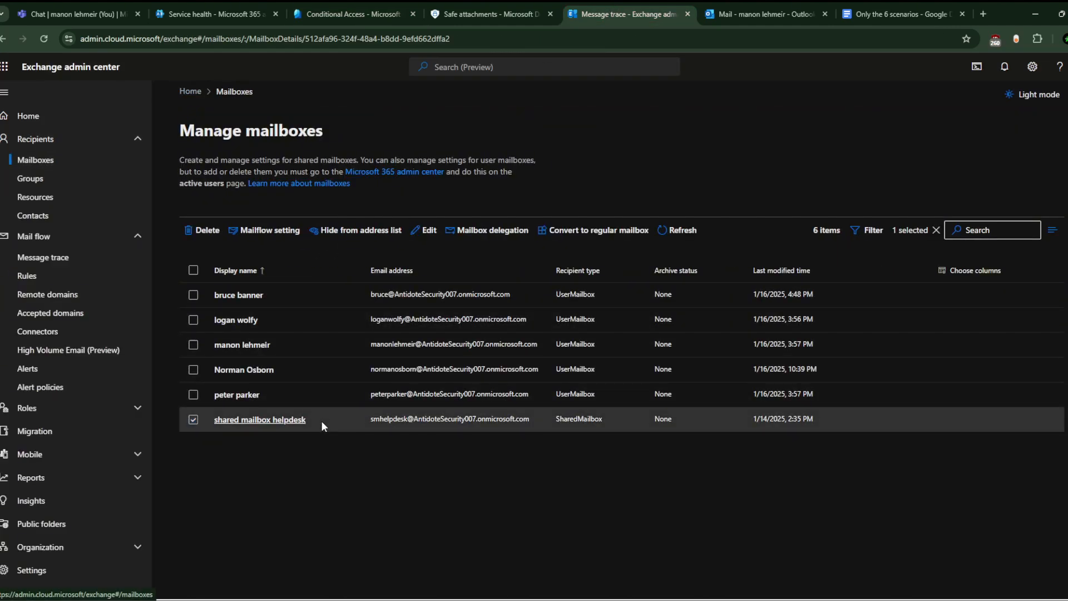
pyautogui.click(960, 191)
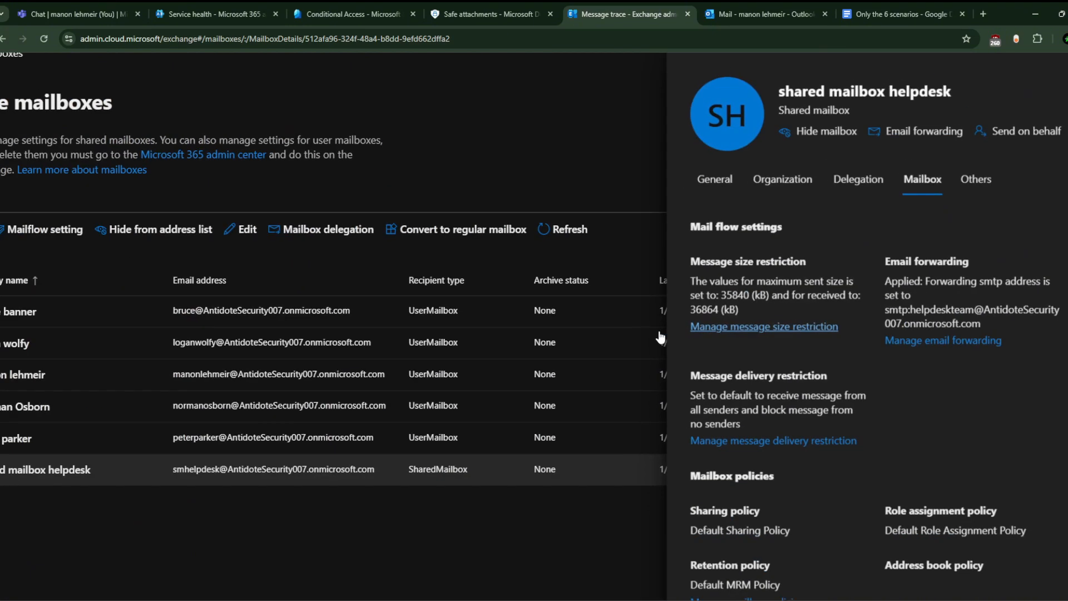
pyautogui.hscroll(-1, 660, 335)
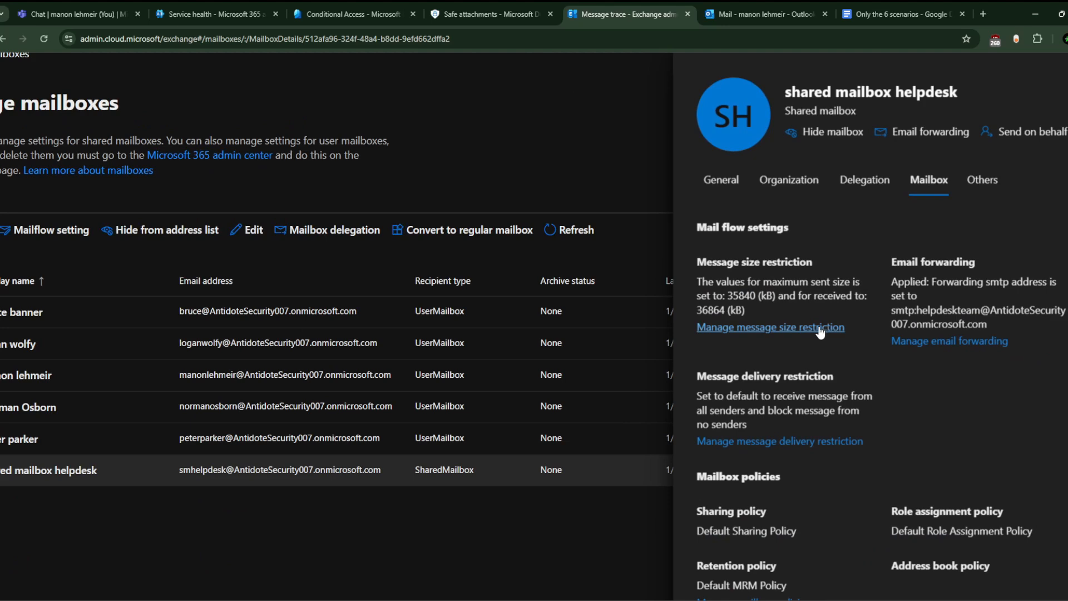
pyautogui.click(1067, 67)
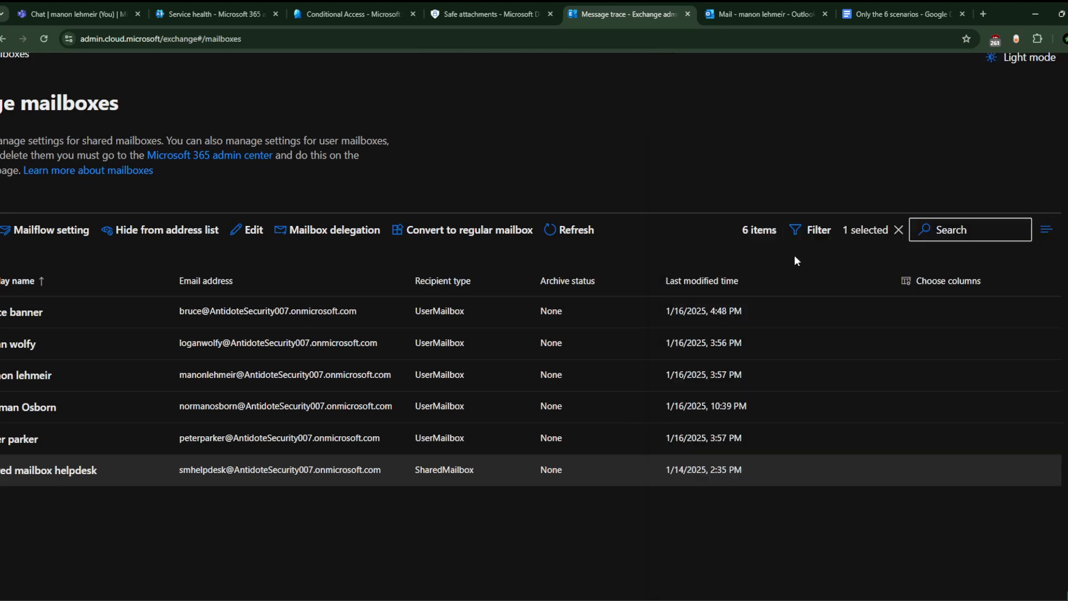
pyautogui.scroll(-3, 796, 258)
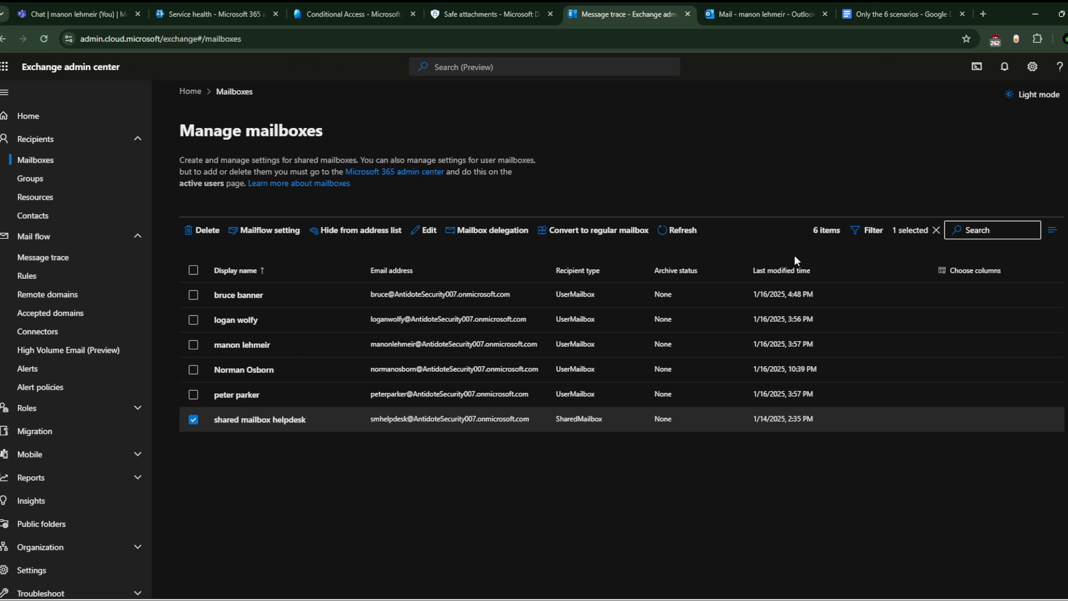
pyautogui.click(489, 4)
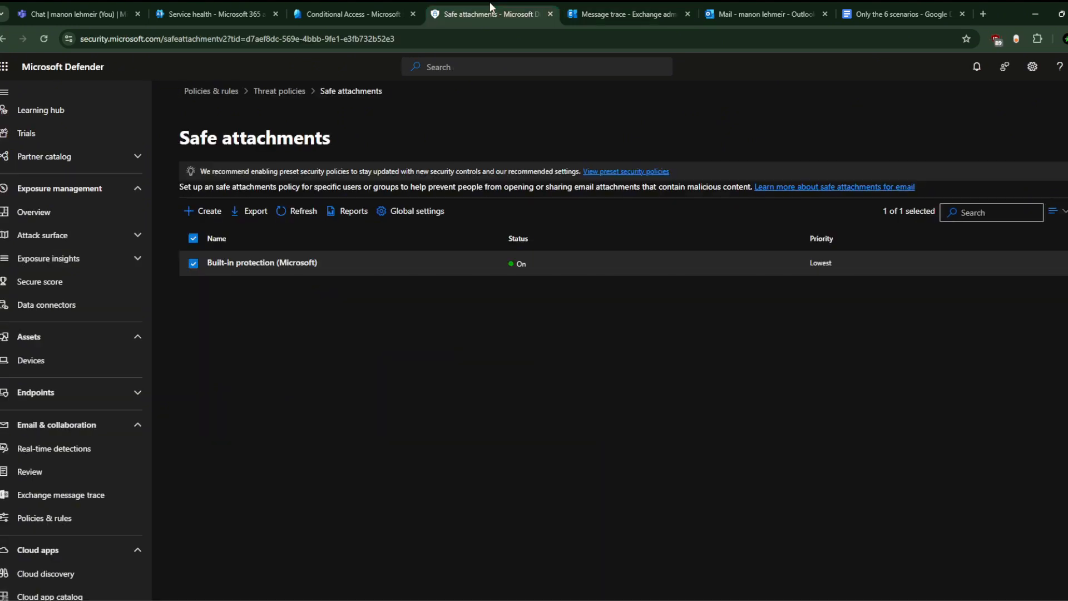
# Step: Look over the policy categories on Defender's Threat policies overview
pyautogui.click(275, 91)
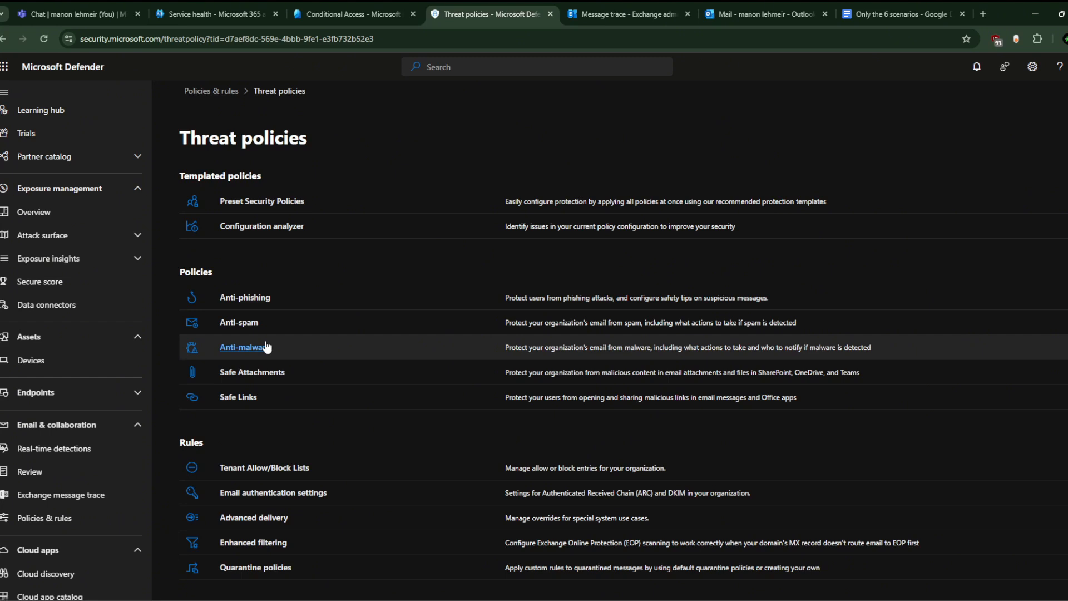
pyautogui.click(385, 5)
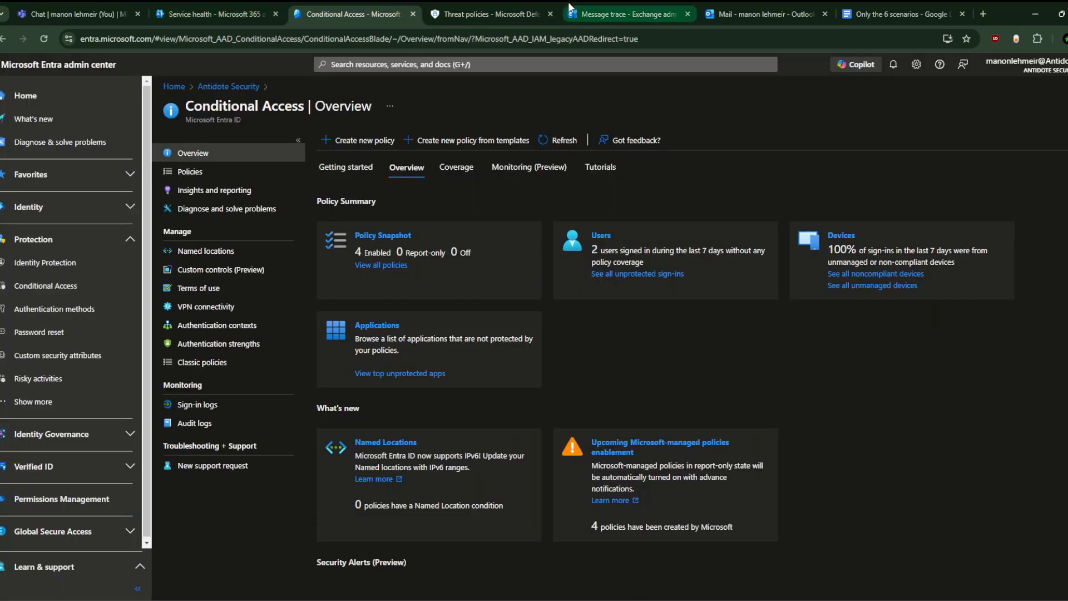
# Step: Review Exchange's accepted domains list and the empty High Volume Email (Preview) page
pyautogui.click(632, 6)
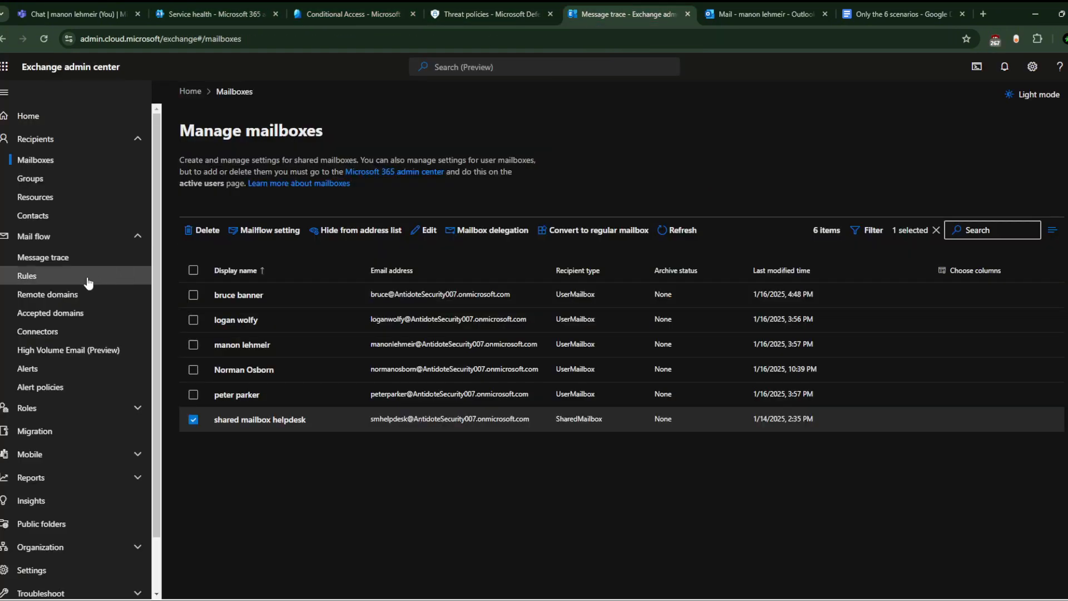
pyautogui.click(95, 313)
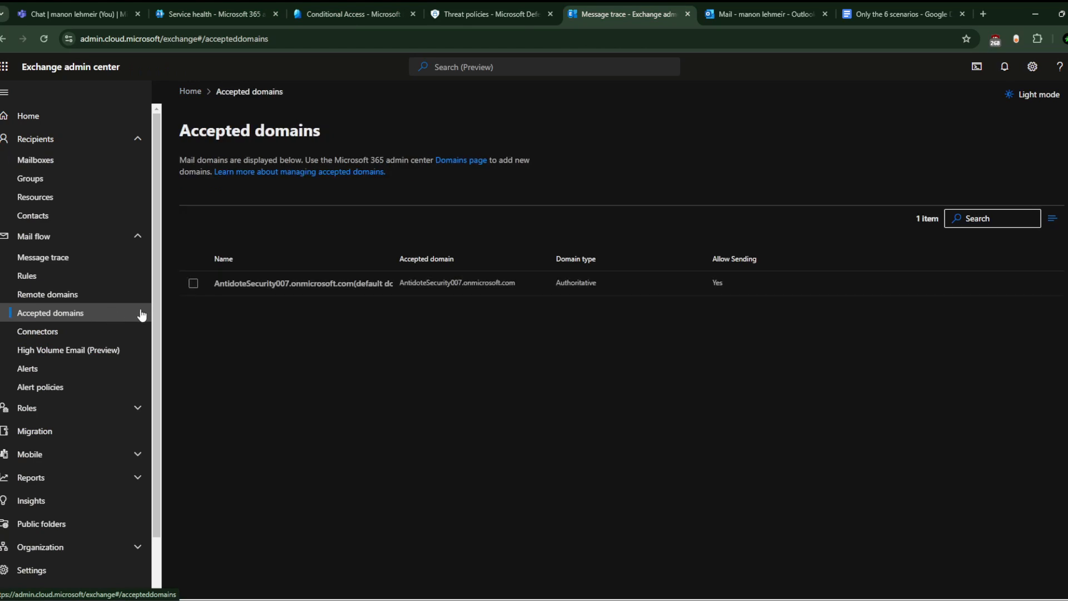
pyautogui.click(105, 345)
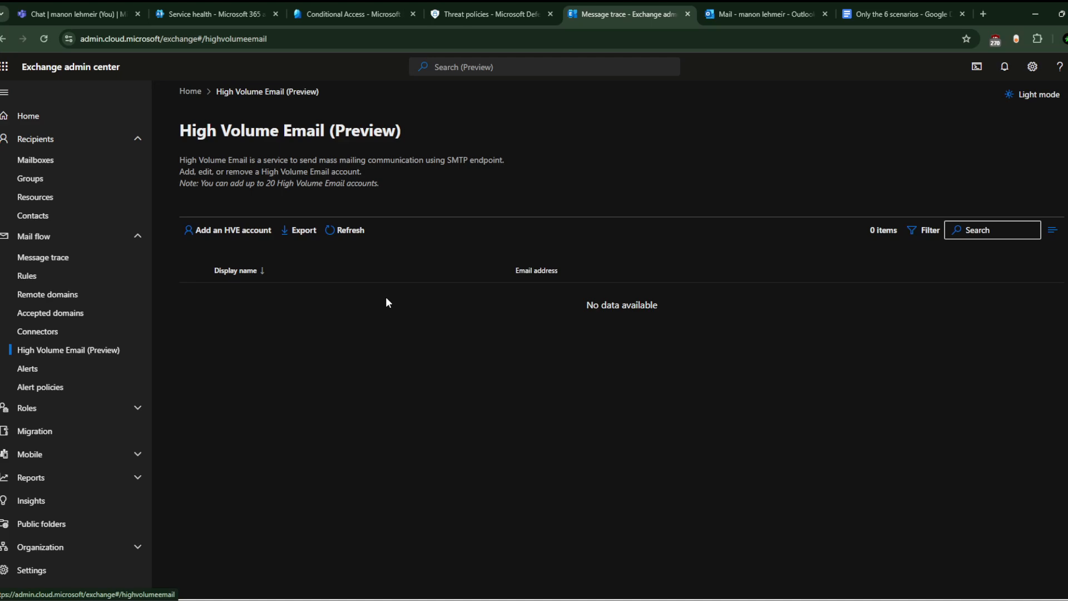
pyautogui.click(903, 2)
pyautogui.scroll(-8, 520, 401)
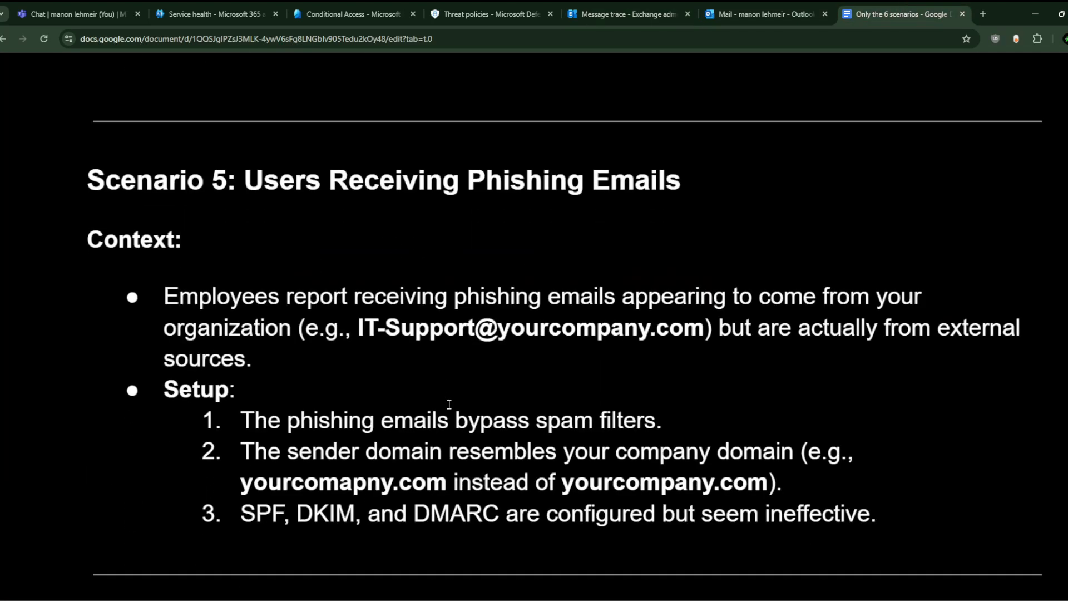
# Step: Read Scenario 5 on phishing emails, then open the Outlook mailbox's account panel
pyautogui.scroll(-2, 449, 404)
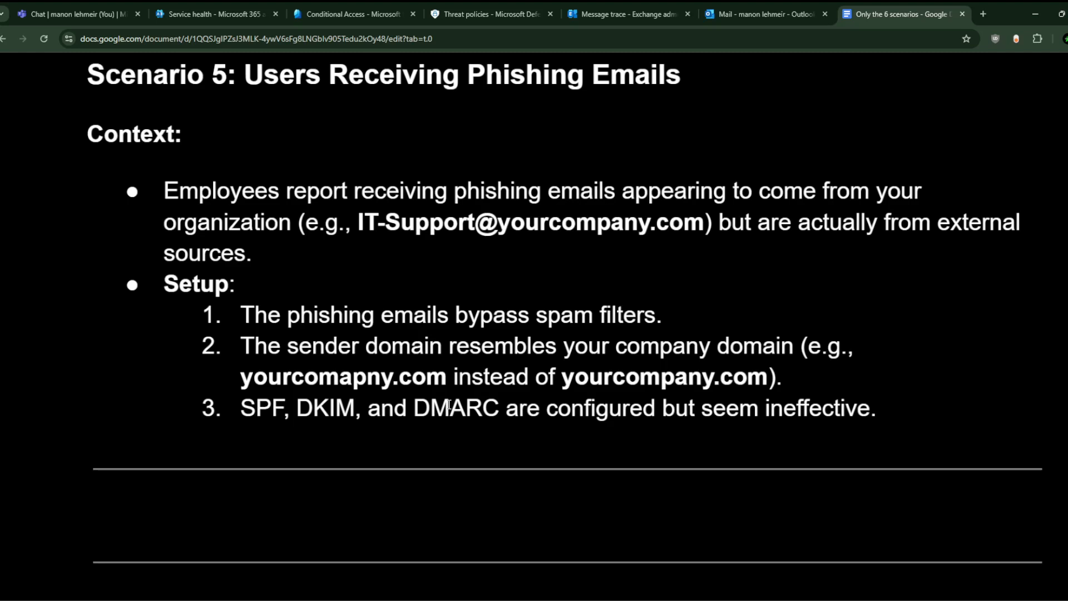
pyautogui.click(763, 14)
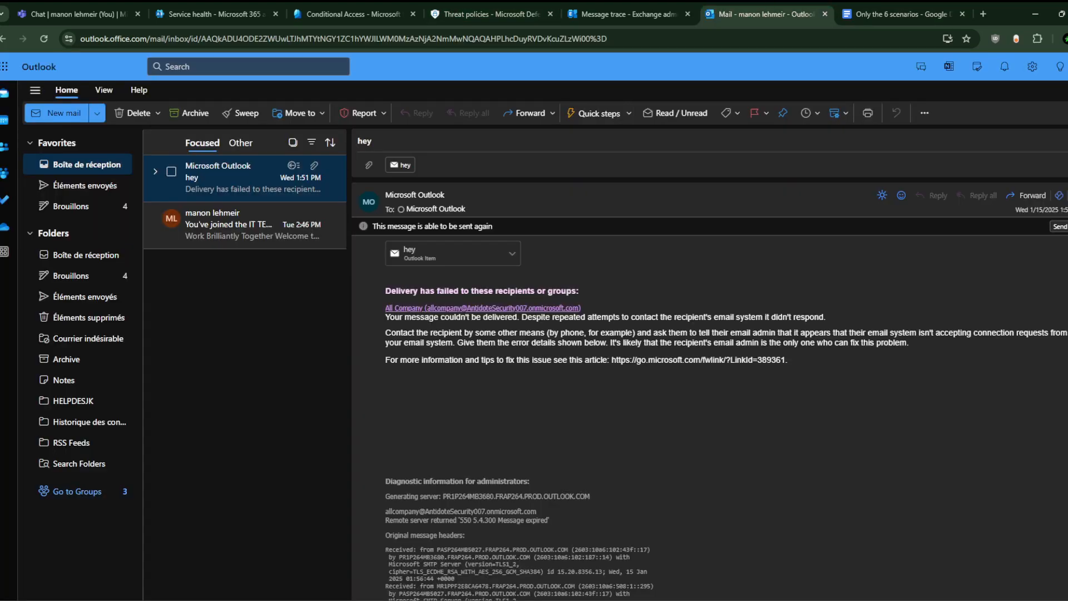
pyautogui.click(1067, 67)
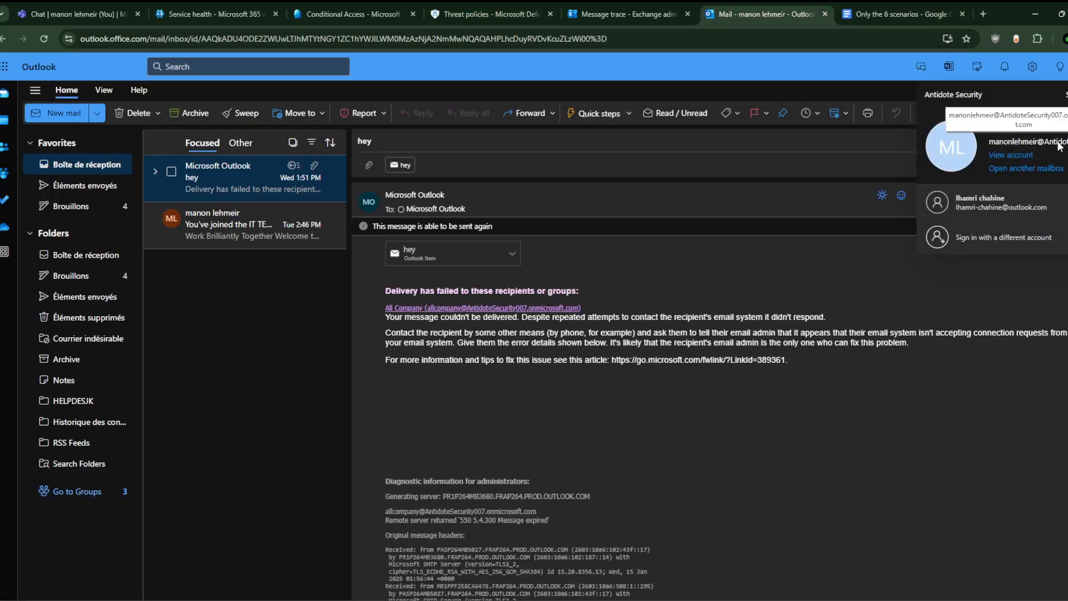
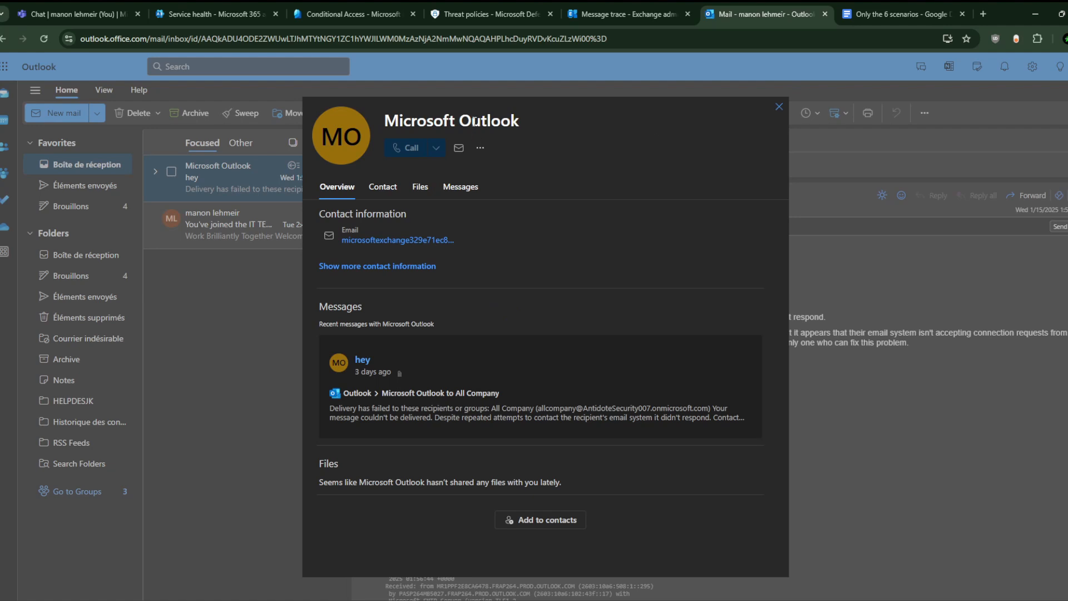
# Step: Copy the Microsoft Outlook bounce sender's email address from its contact card
pyautogui.tripleClick(476, 122)
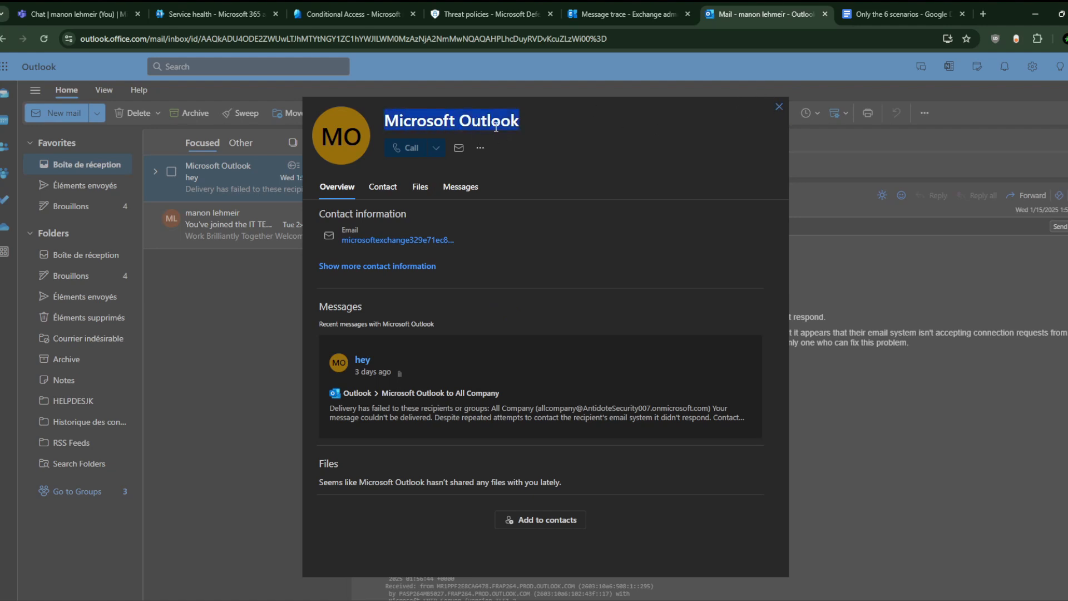
pyautogui.click(779, 107)
pyautogui.click(427, 210)
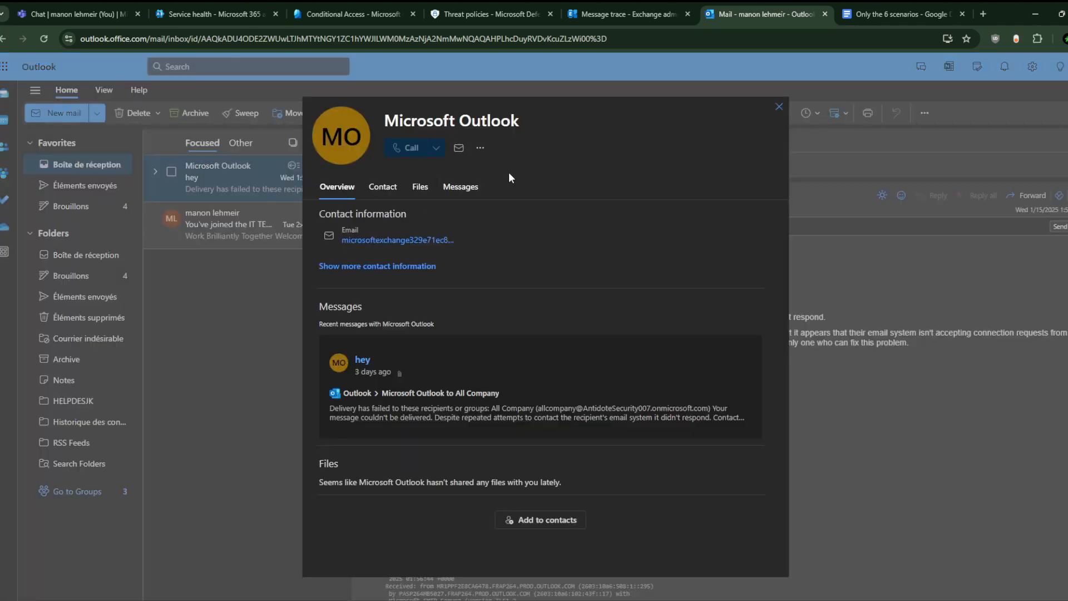
pyautogui.click(450, 235)
# Step: Close the contact card and bring up the message's More actions > View options
pyautogui.click(778, 106)
pyautogui.click(1060, 195)
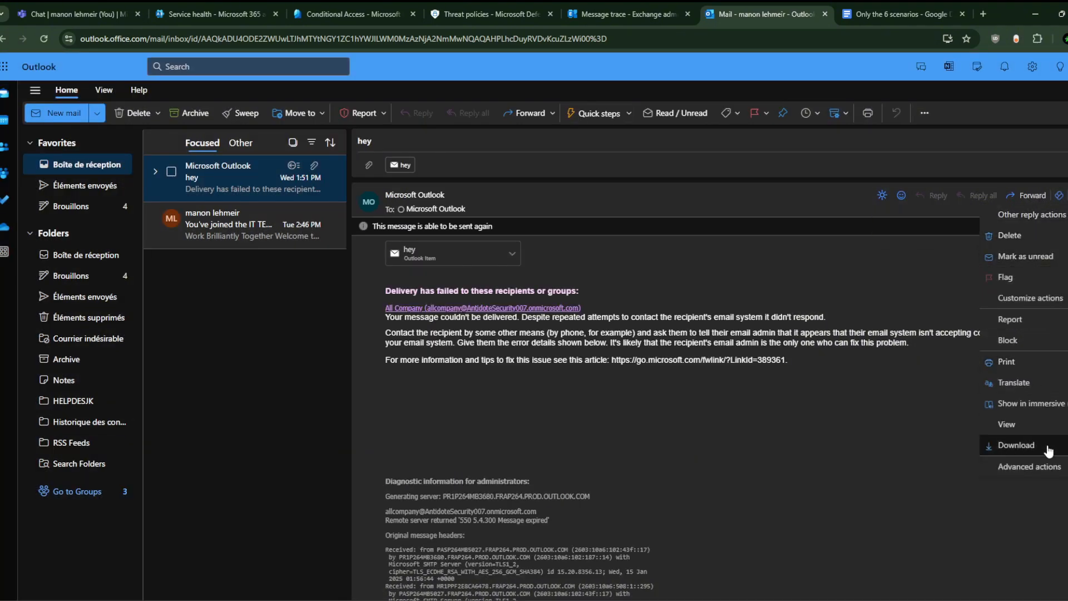
pyautogui.moveTo(1045, 469)
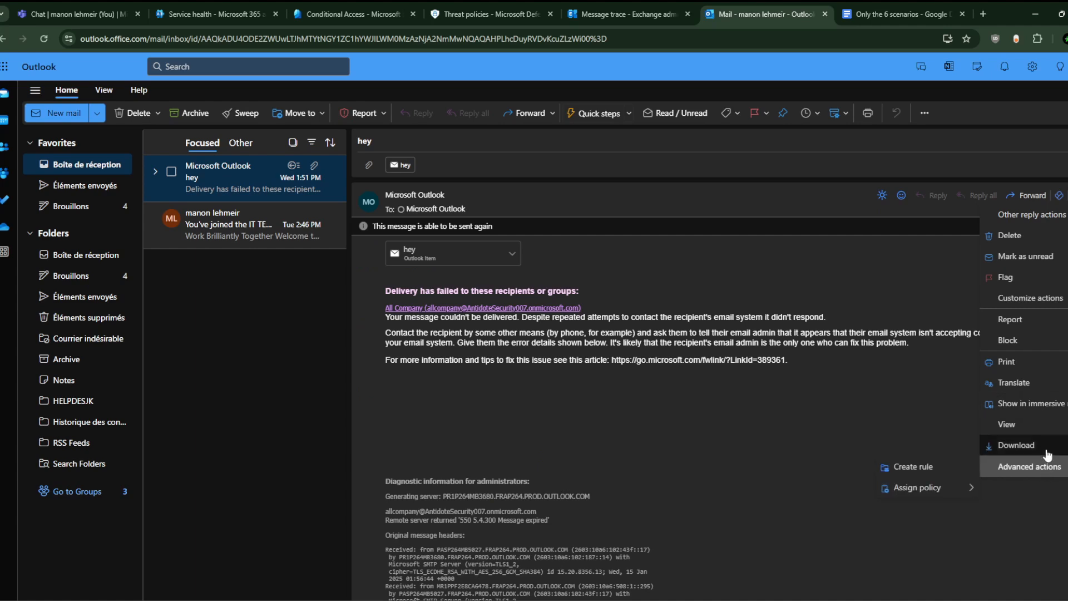
# Step: In the bounce's message details, select the MicrosoftExchange sender address on the From line
pyautogui.moveTo(1056, 420)
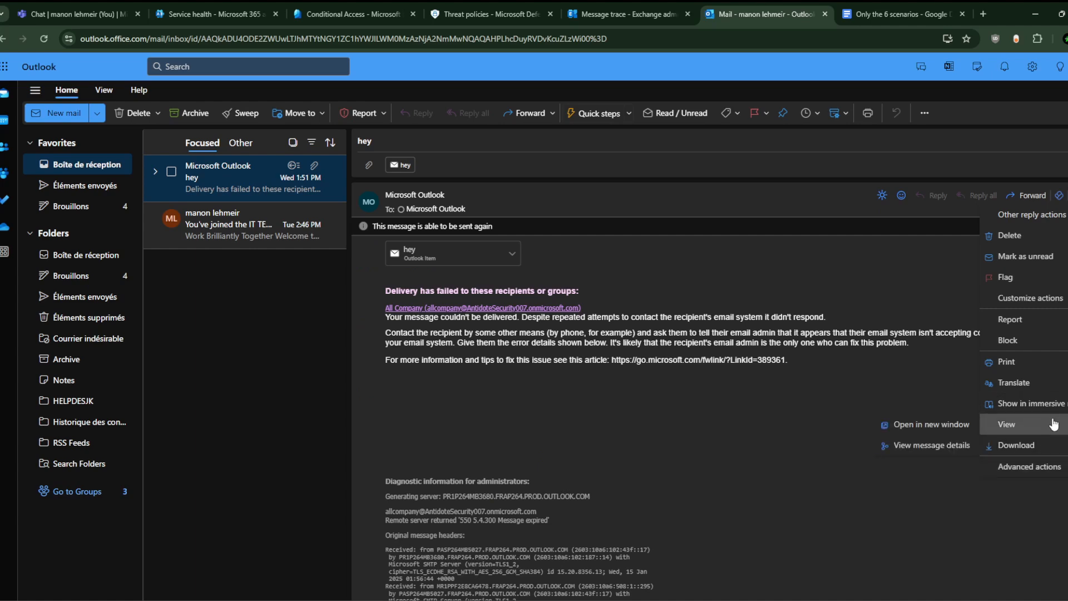
pyautogui.click(928, 446)
pyautogui.scroll(-2, 596, 320)
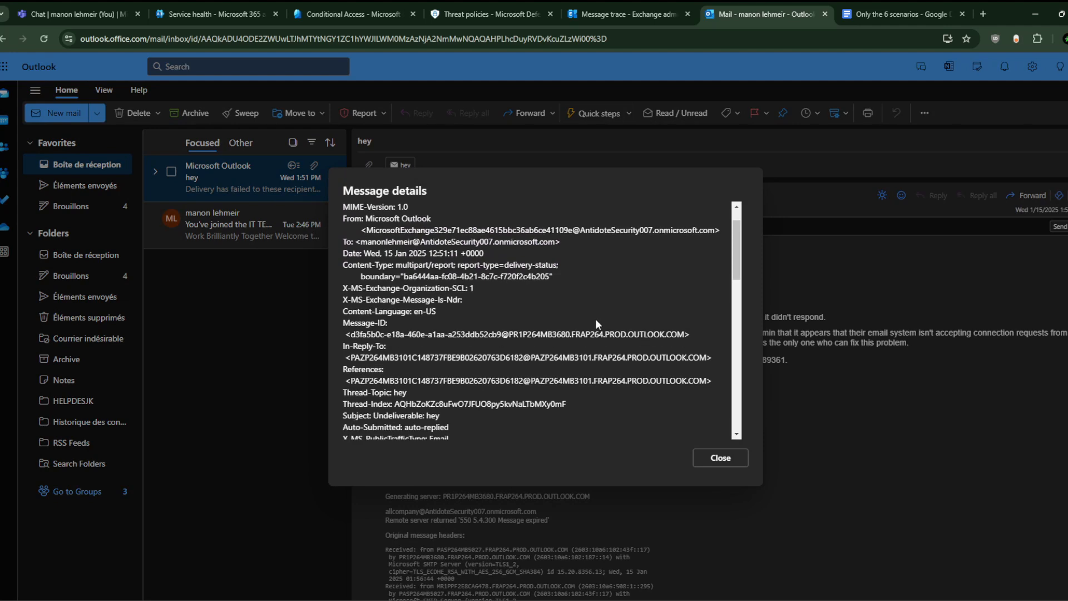
pyautogui.scroll(2, 596, 320)
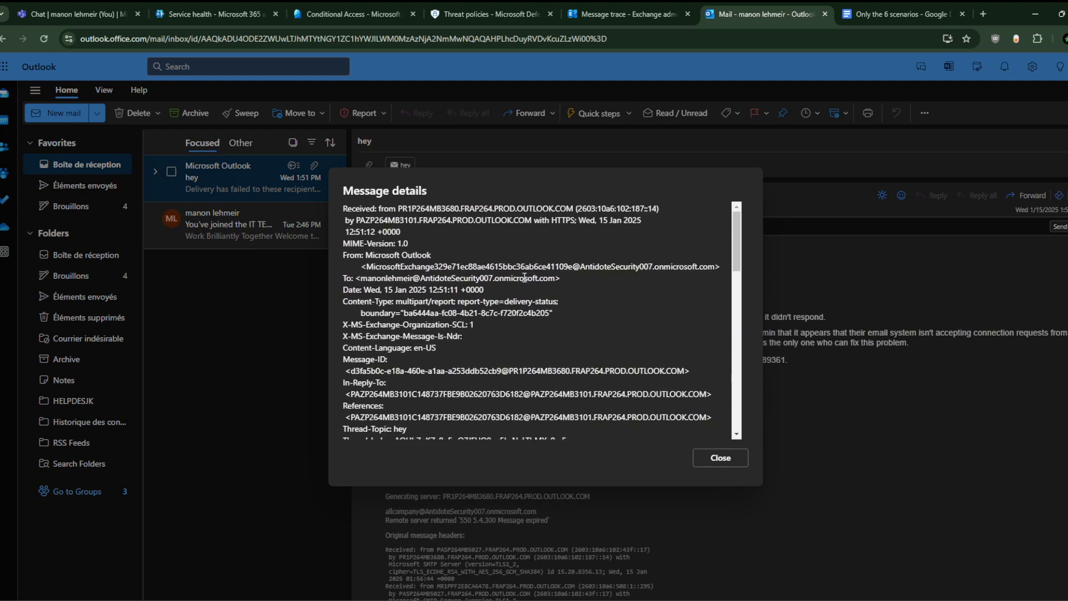
pyautogui.moveTo(363, 267); pyautogui.dragTo(708, 267)
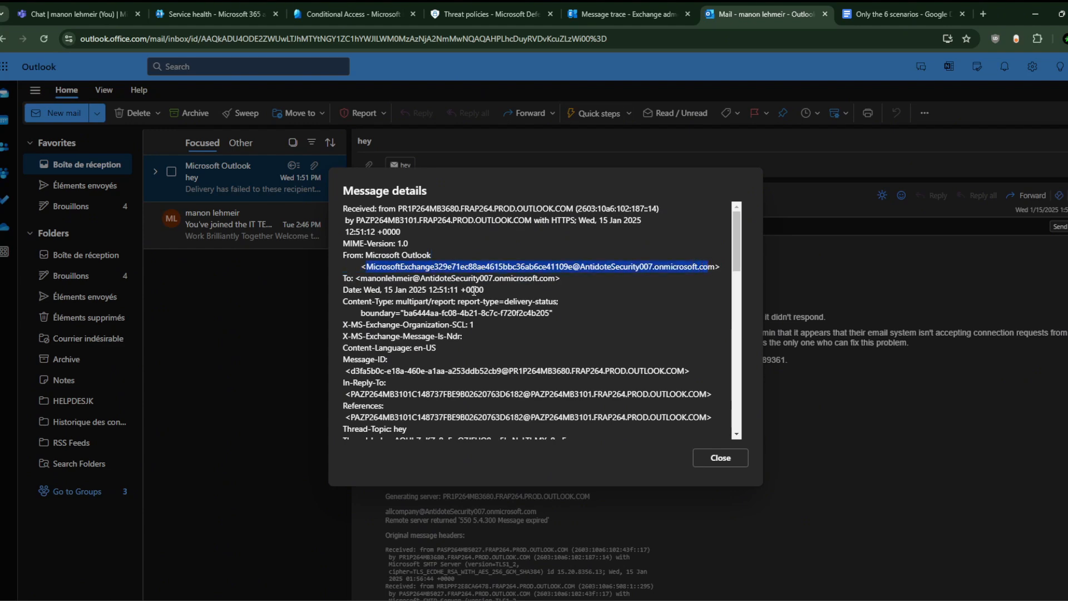
pyautogui.scroll(-10, 474, 290)
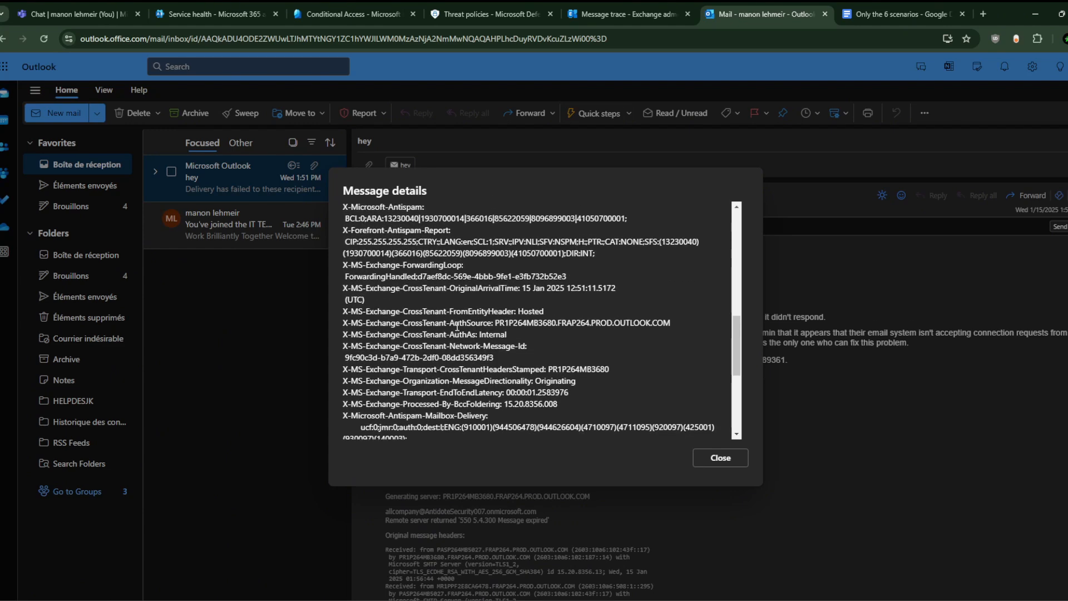
pyautogui.scroll(-4, 456, 325)
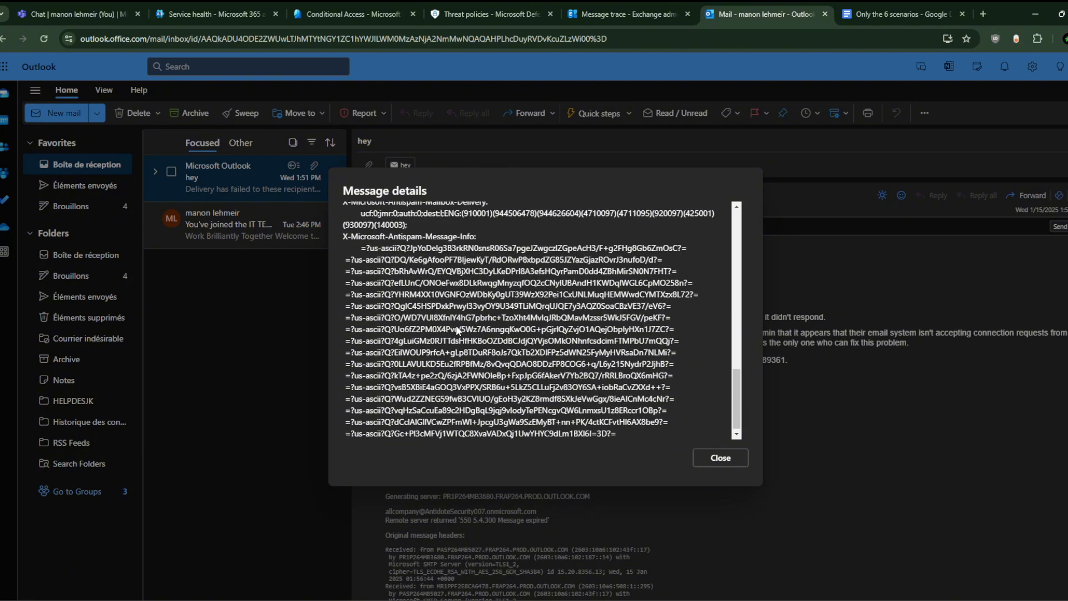
pyautogui.scroll(12, 456, 325)
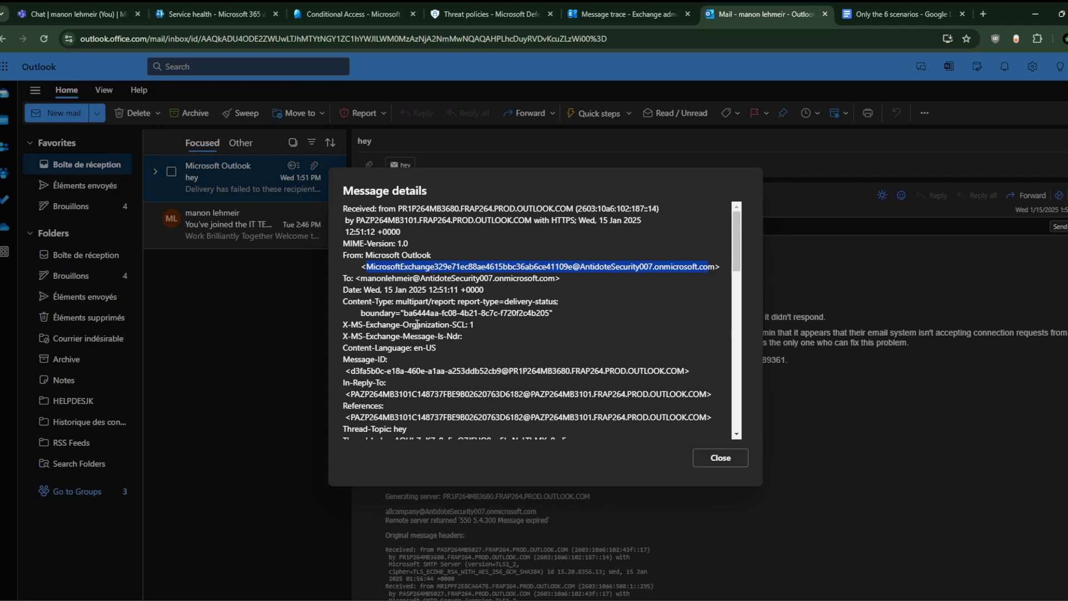
pyautogui.click(364, 248)
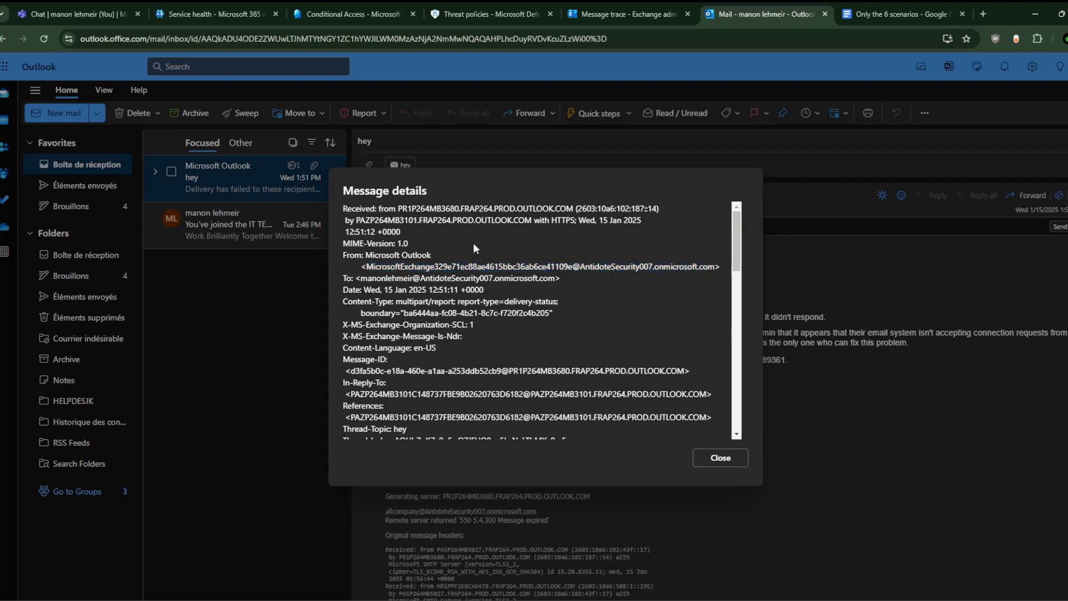
pyautogui.moveTo(367, 267); pyautogui.dragTo(717, 266)
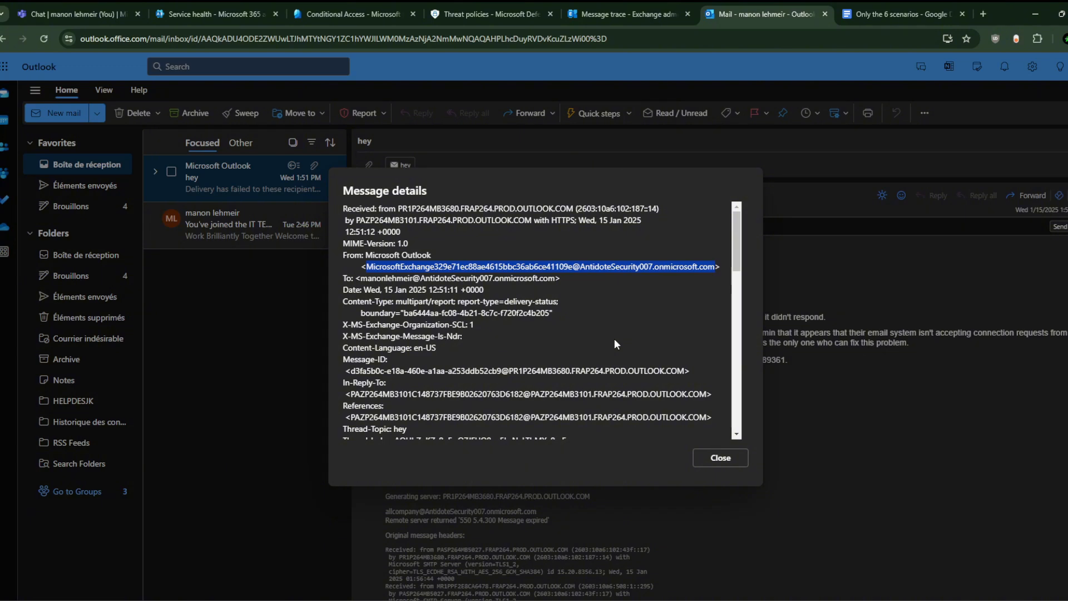
# Step: Close the header details and reopen the message's More actions menu
pyautogui.click(725, 459)
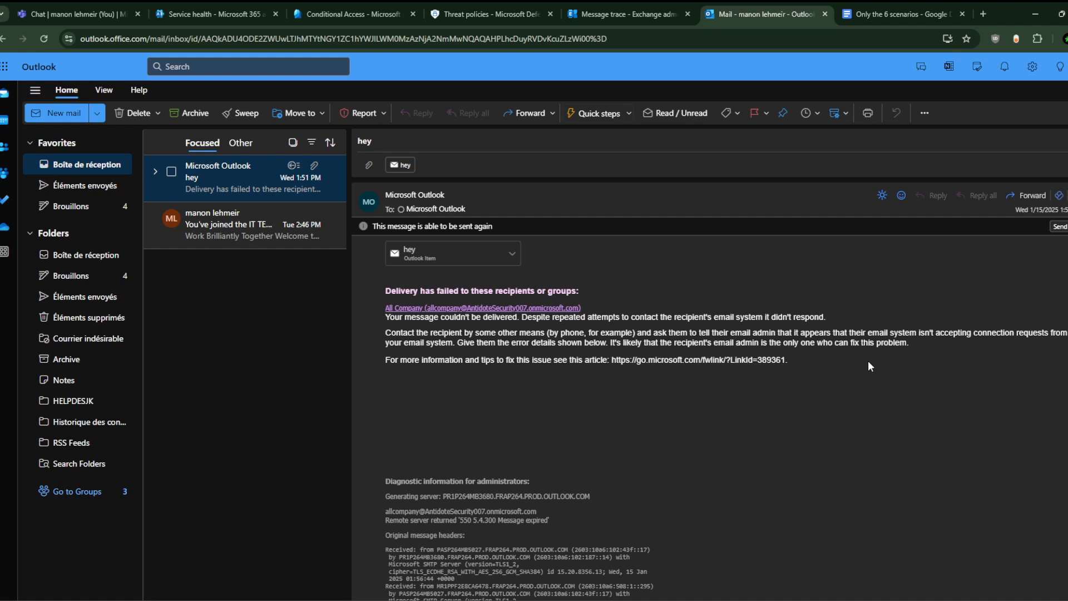
pyautogui.scroll(-1, 868, 366)
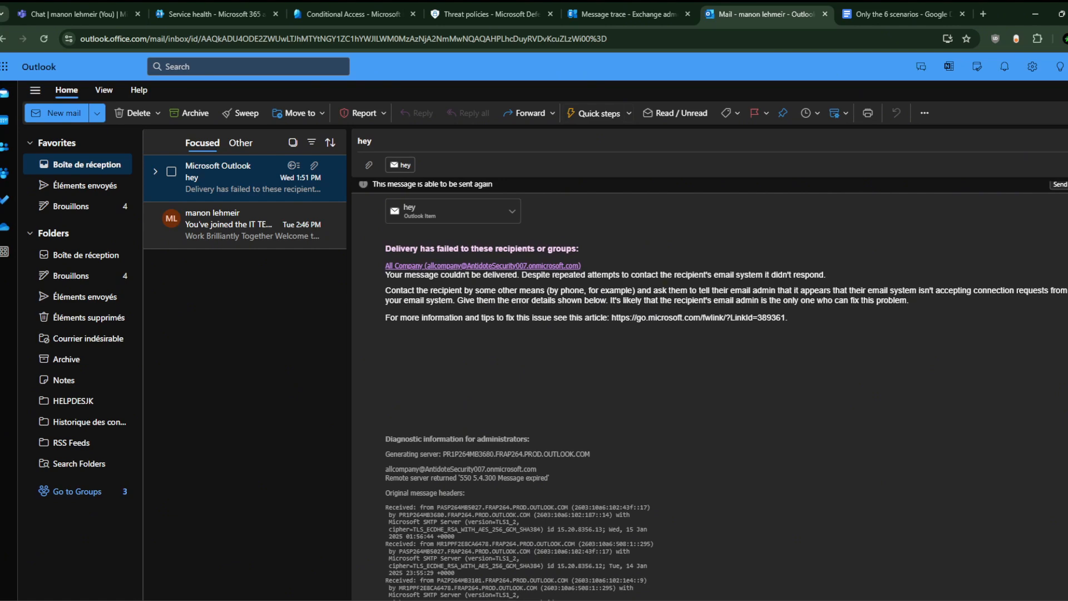
pyautogui.scroll(1, 1021, 190)
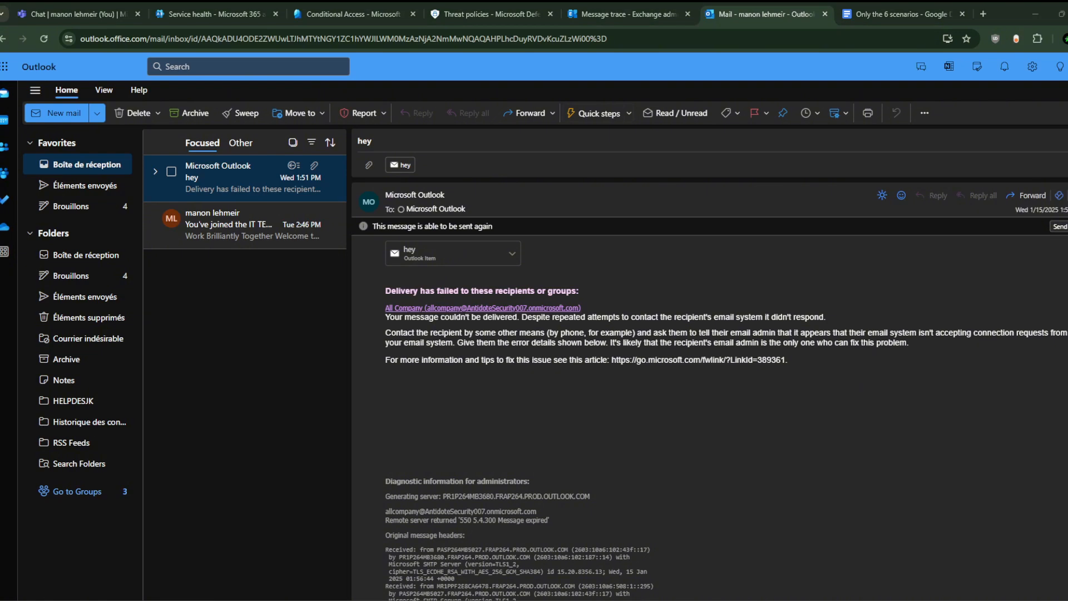
pyautogui.click(1061, 195)
# Step: Reopen the bounce's full message headers and scroll through the header text
pyautogui.moveTo(1031, 428)
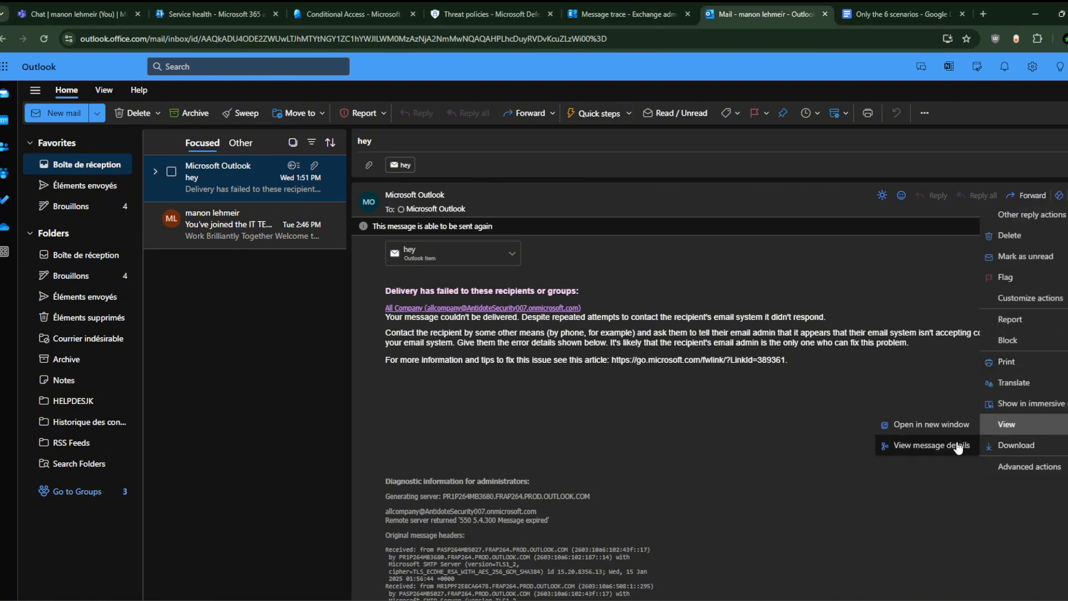
pyautogui.click(950, 444)
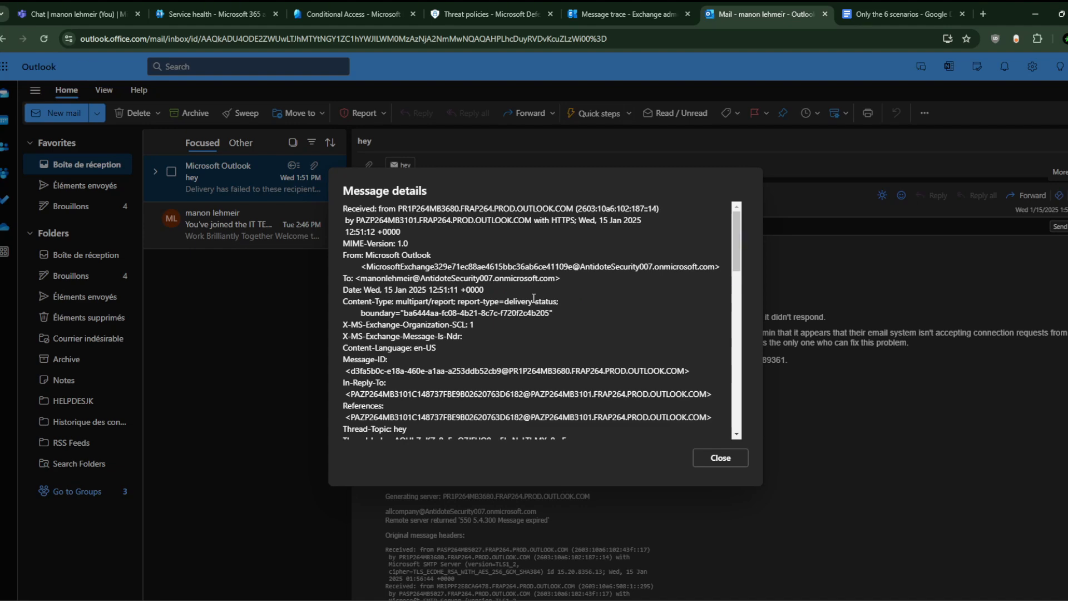
pyautogui.scroll(-3, 532, 305)
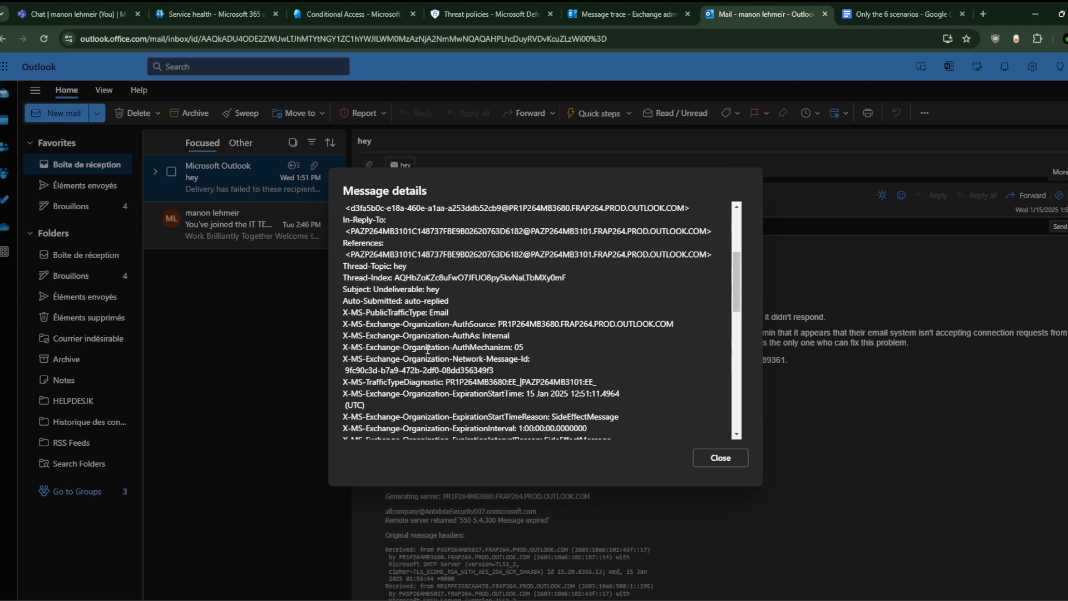
pyautogui.scroll(-5, 427, 349)
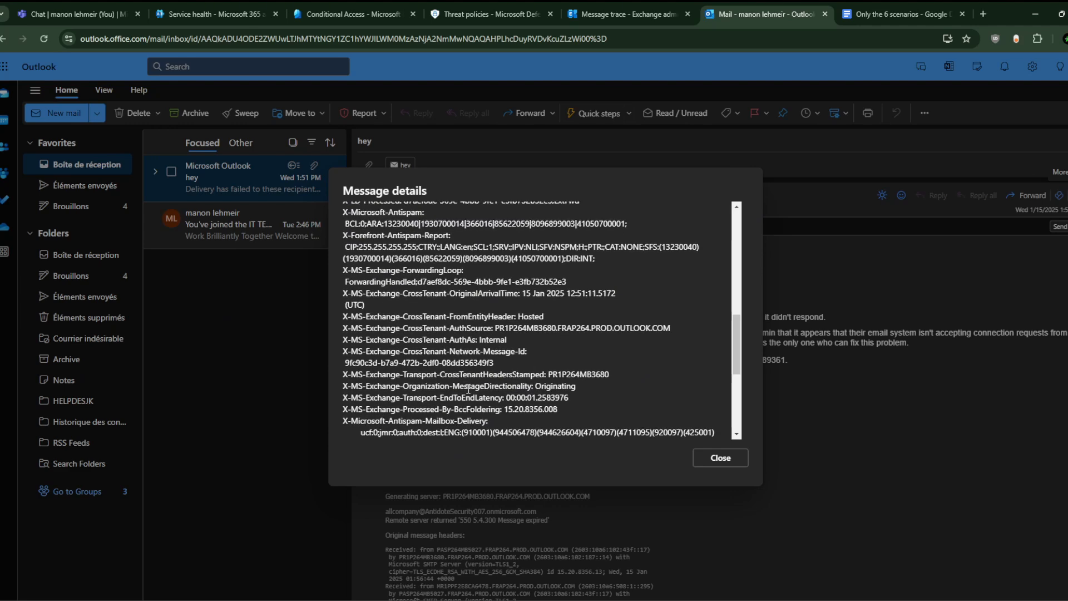
pyautogui.scroll(-4, 468, 389)
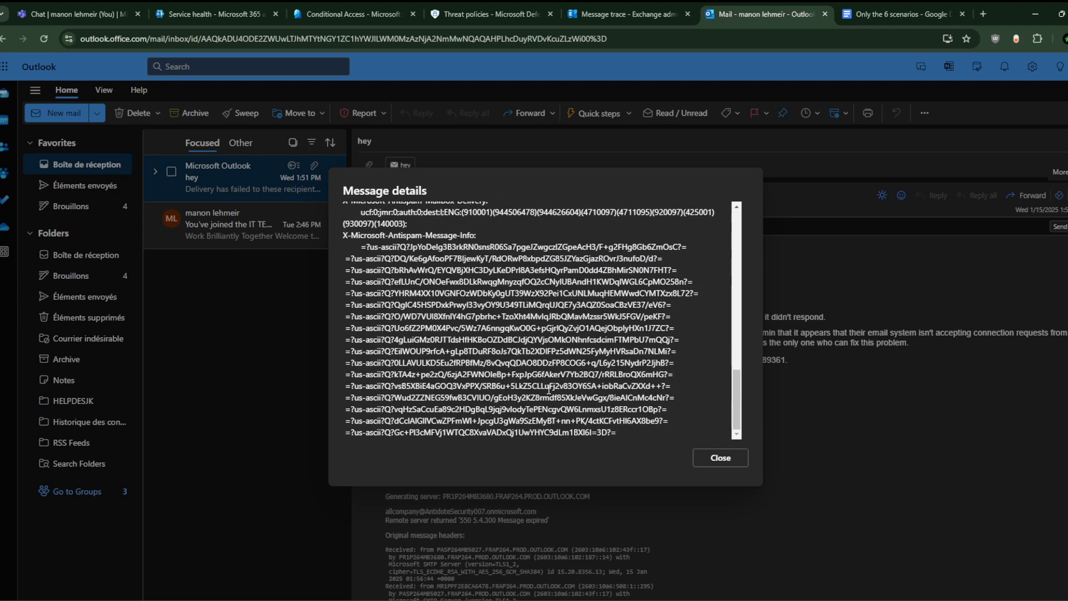
pyautogui.moveTo(550, 389); pyautogui.dragTo(328, 179)
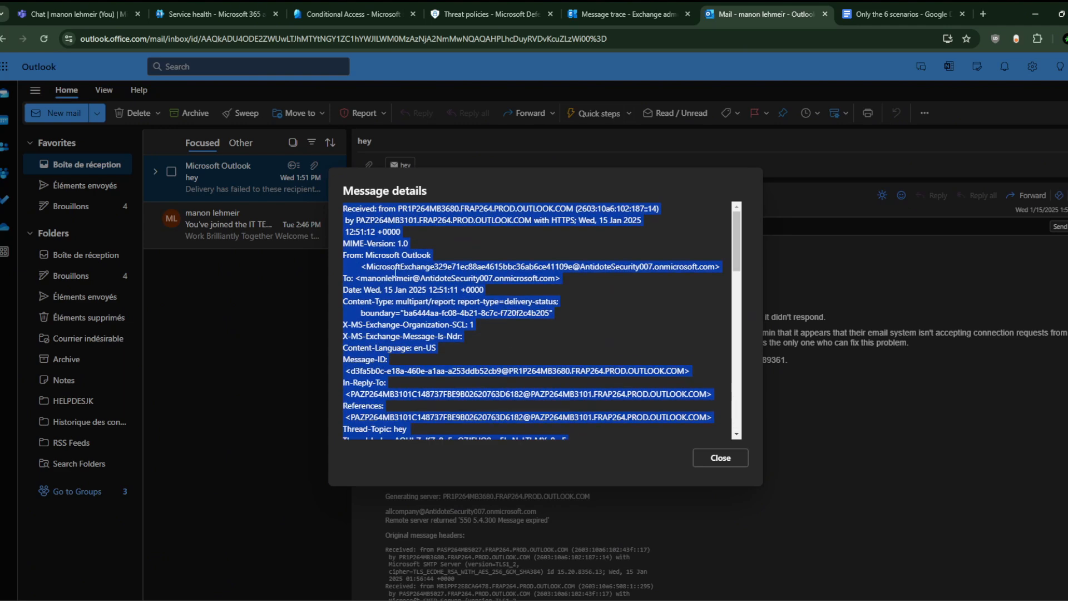
pyautogui.click(438, 321)
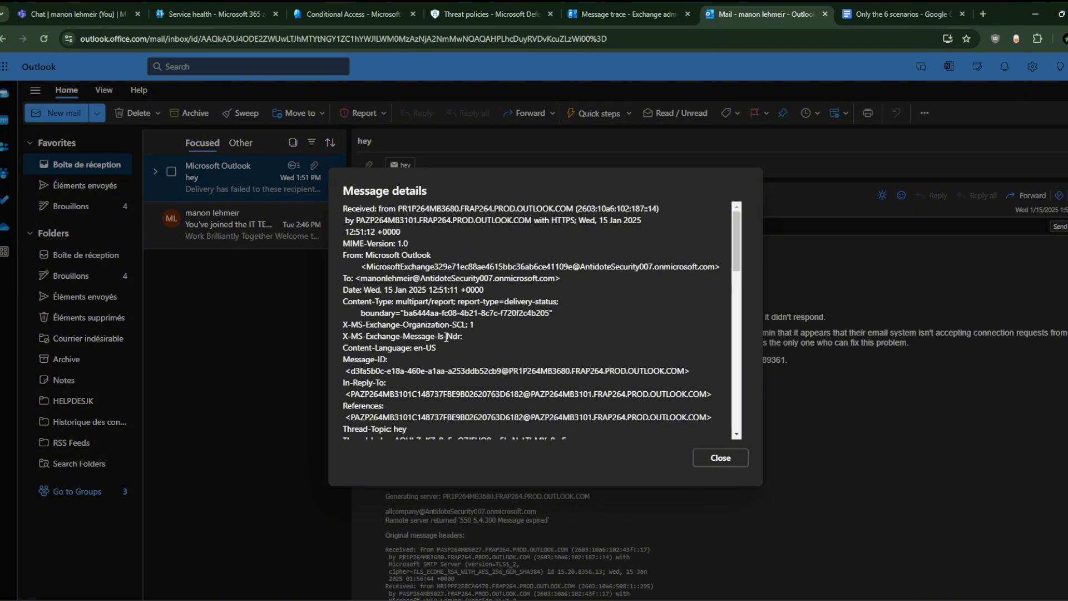
# Step: Select the sender address on the From line, then scroll down to the antispam headers
pyautogui.moveTo(556, 278); pyautogui.dragTo(360, 281)
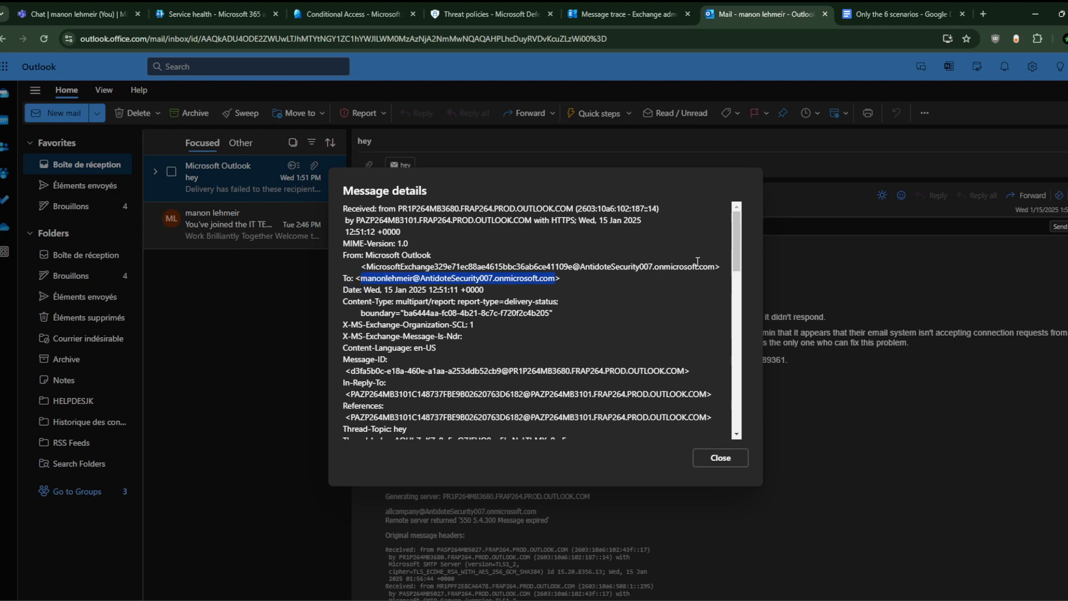
pyautogui.moveTo(717, 267); pyautogui.dragTo(366, 268)
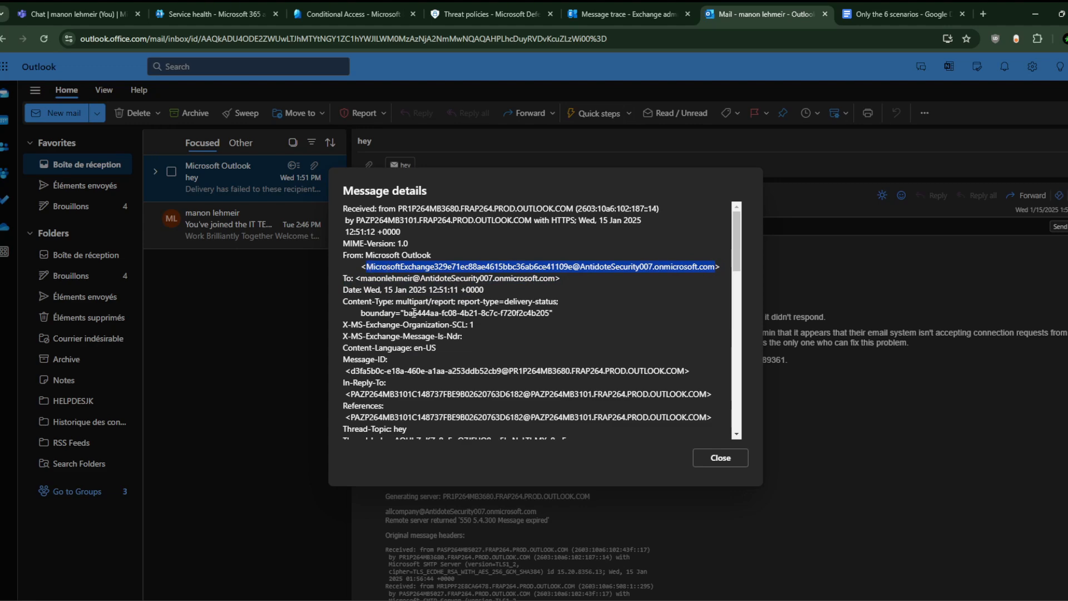
pyautogui.scroll(-2, 454, 341)
pyautogui.scroll(-5, 454, 339)
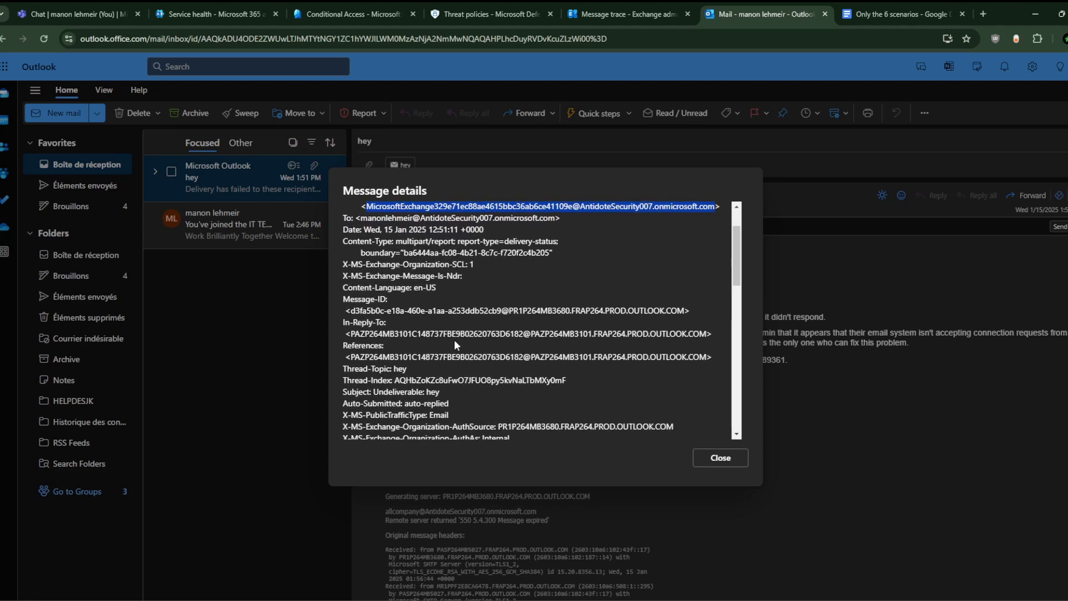
pyautogui.scroll(-5, 455, 341)
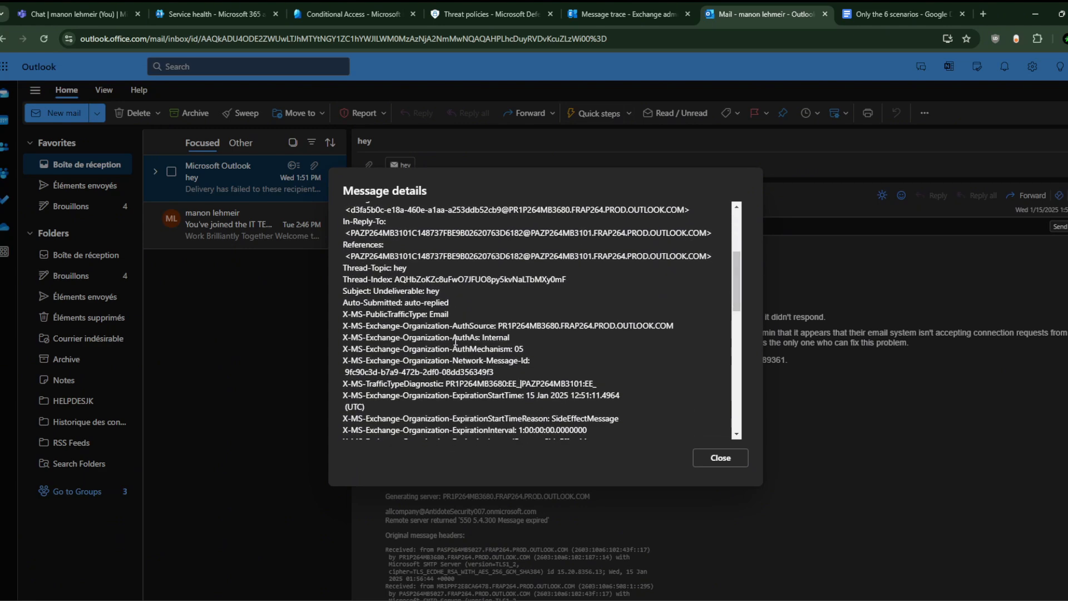
pyautogui.scroll(-9, 455, 341)
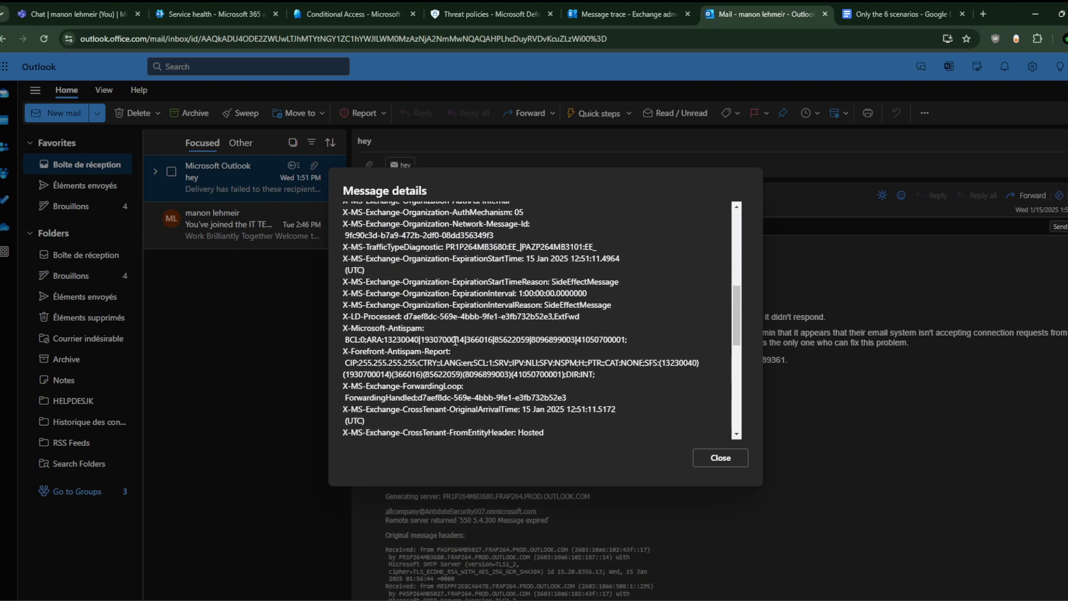
pyautogui.scroll(-3, 555, 301)
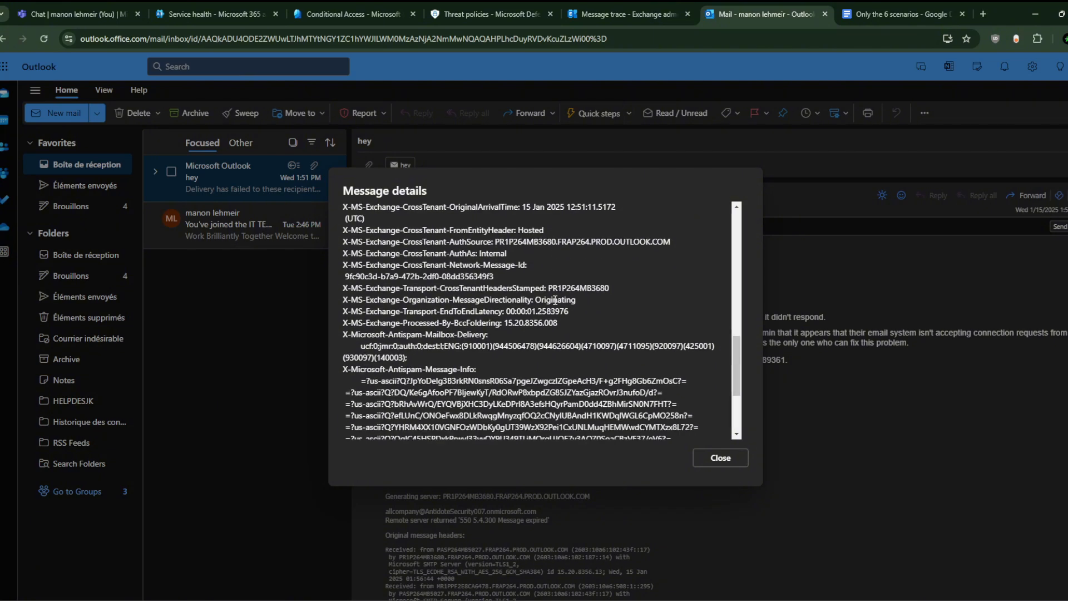
pyautogui.scroll(-7, 710, 274)
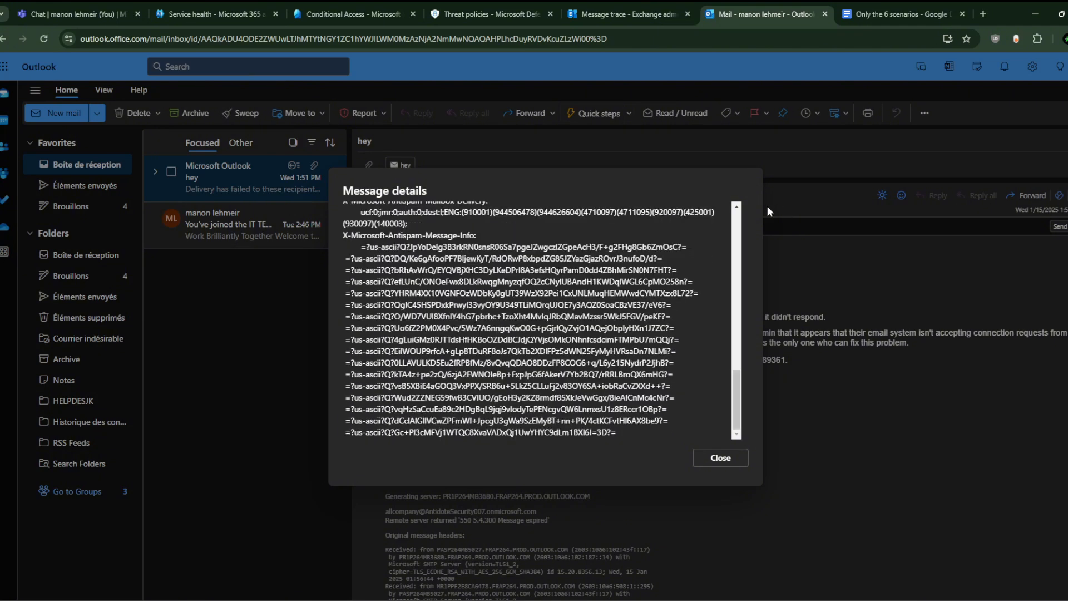
# Step: Switch to Defender's Threat policies and open the Tenant Allow/Block Lists page
pyautogui.click(250, 13)
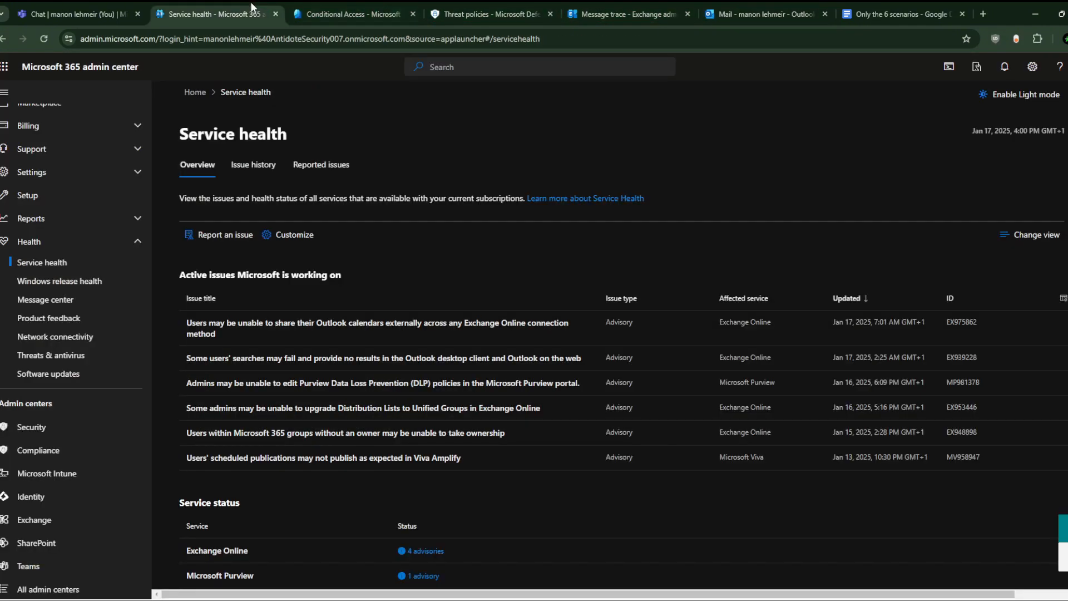
pyautogui.click(361, 6)
pyautogui.click(489, 14)
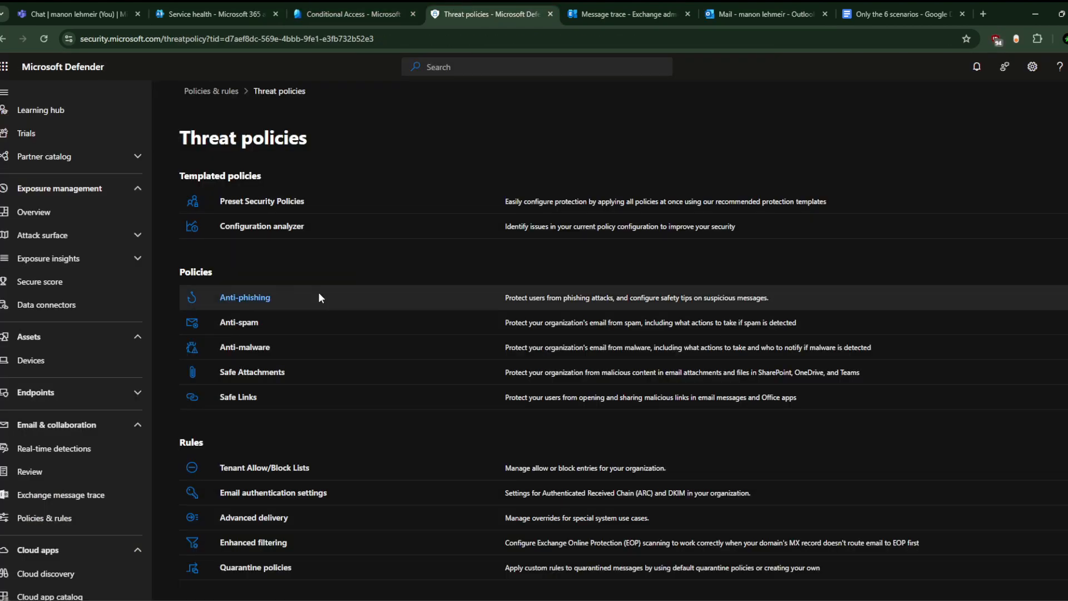
pyautogui.click(293, 468)
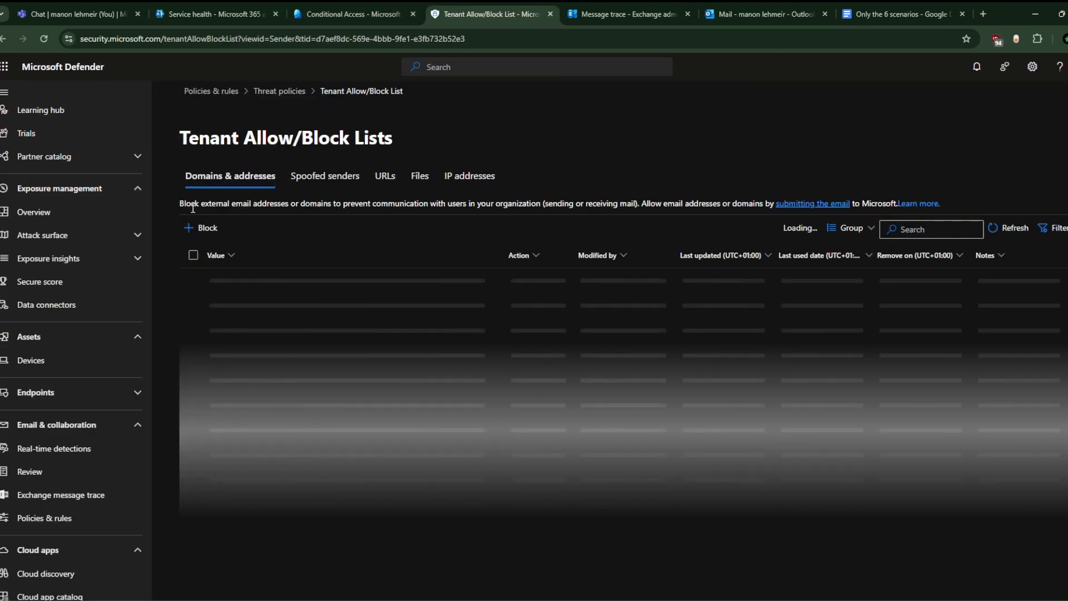
# Step: Paste the sender address into a new block entry, then clear it and cancel
pyautogui.click(202, 228)
pyautogui.click(801, 200)
pyautogui.hotkey('ctrl', 'v')
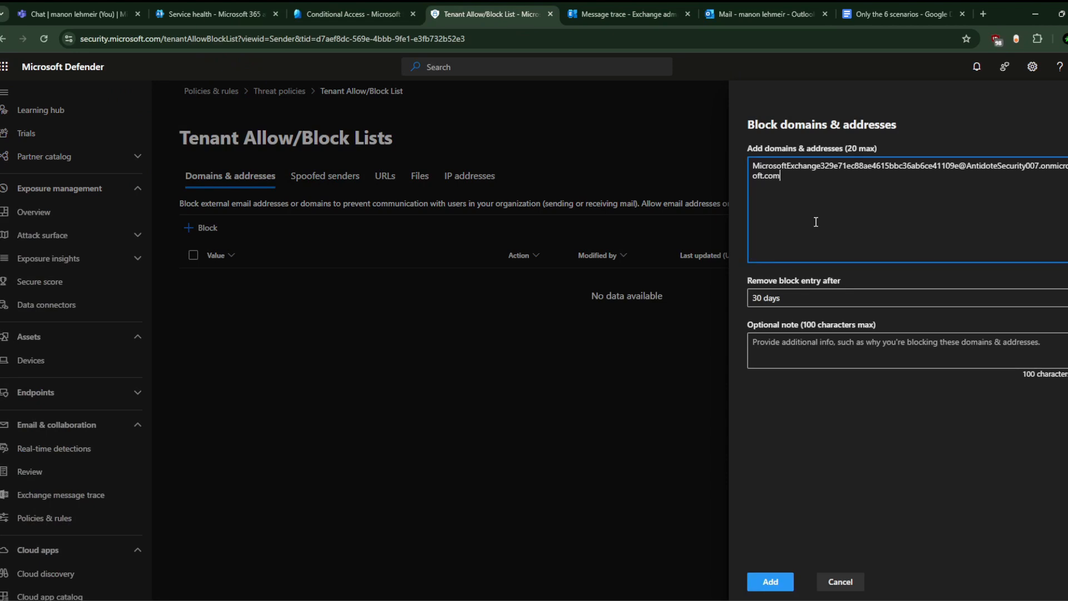
pyautogui.hotkey('ctrl', 'a')
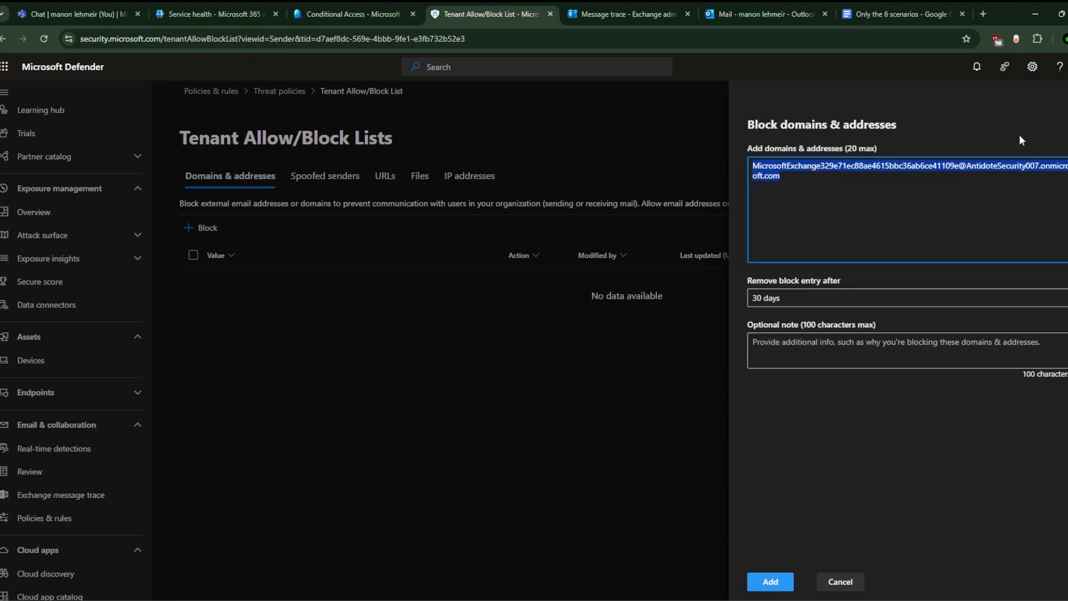
pyautogui.press('BackSpace')
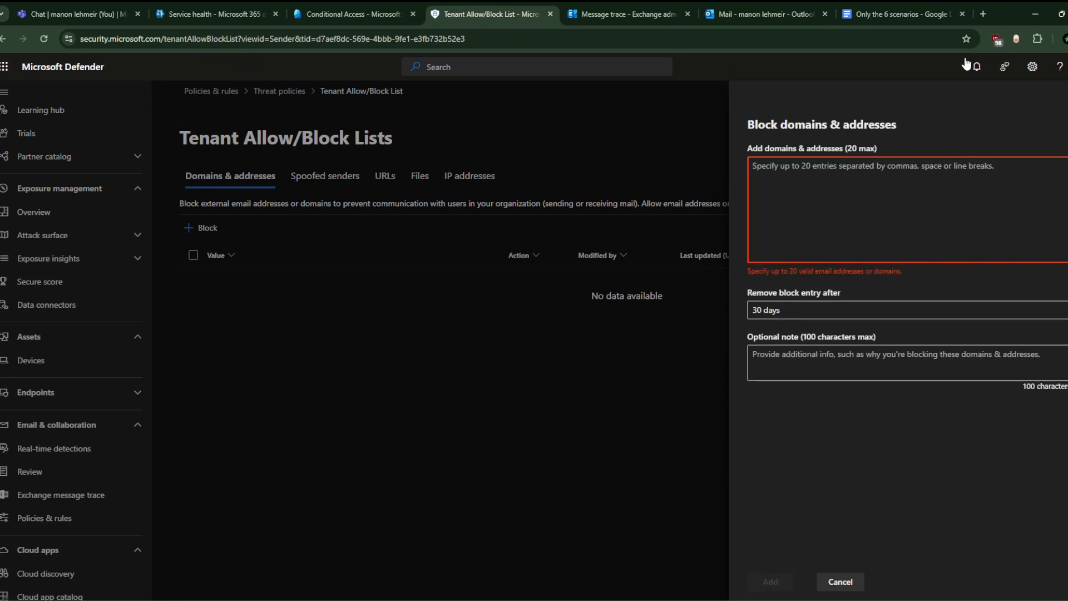
pyautogui.click(724, 201)
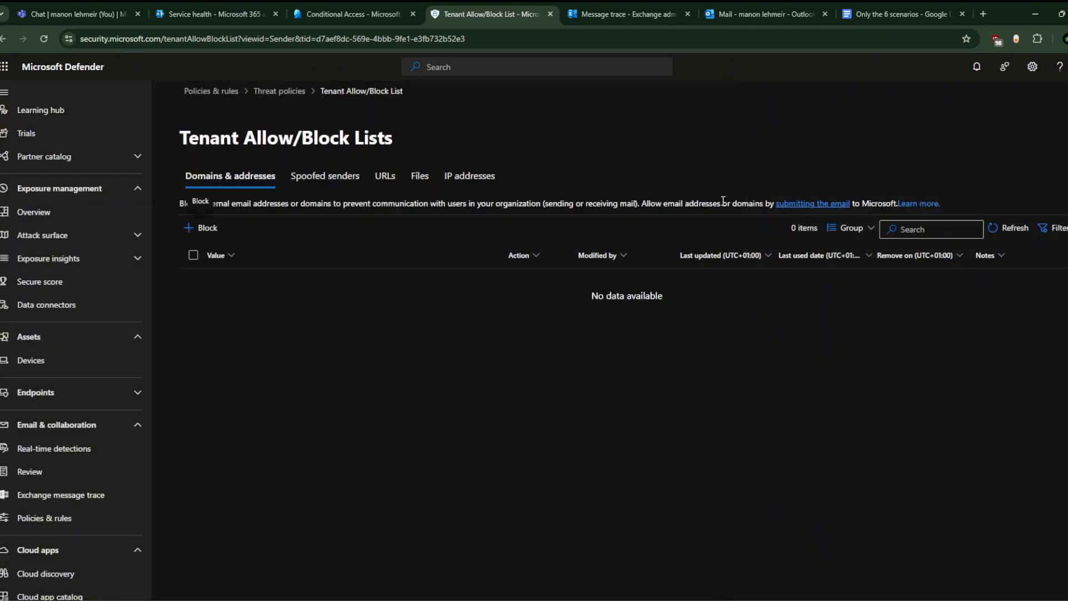